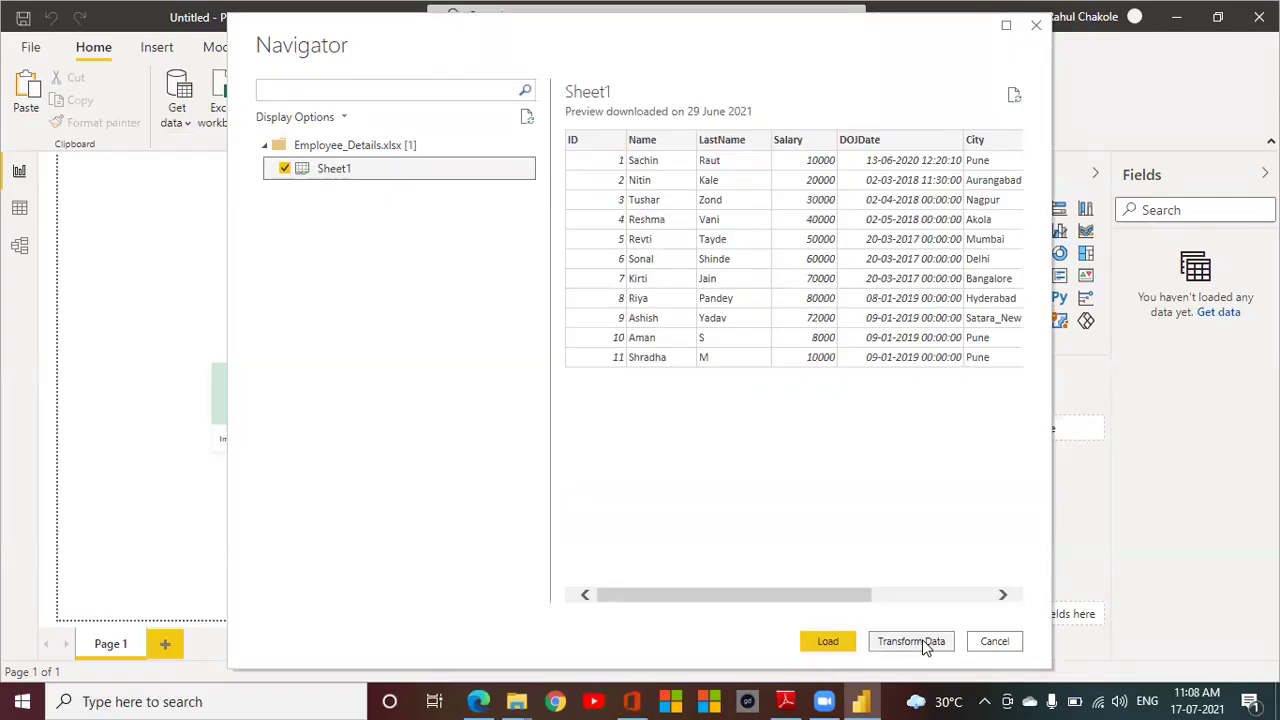
Step: Open Sheet1 of the Employee_Details workbook for transformation and rename its query to Employee_details
click(911, 641)
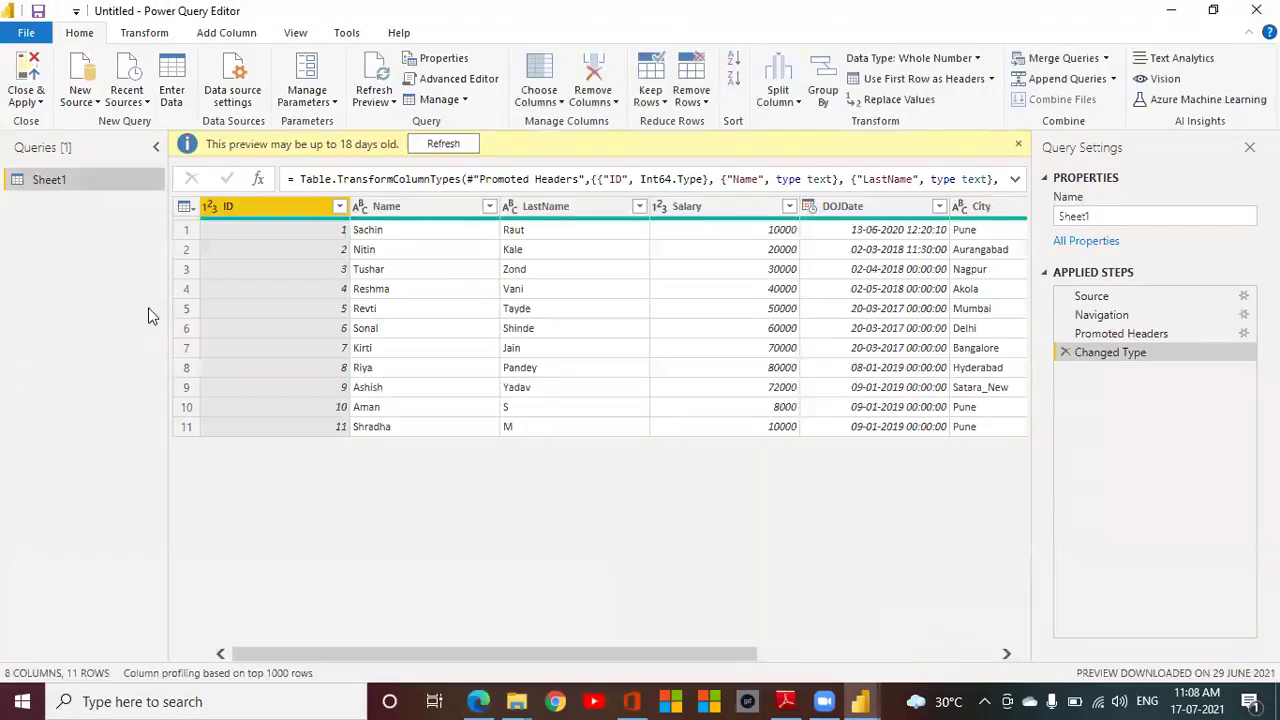
right_click(49, 184)
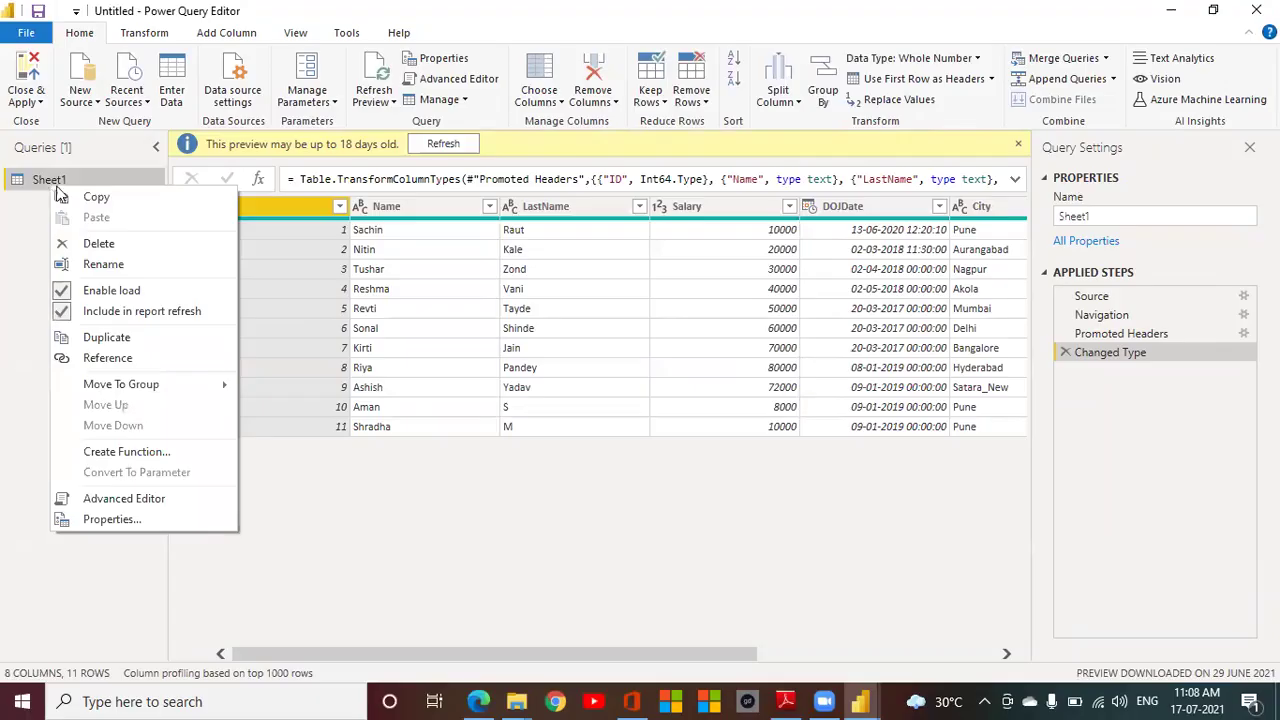
click(116, 263)
text(Employee_details)
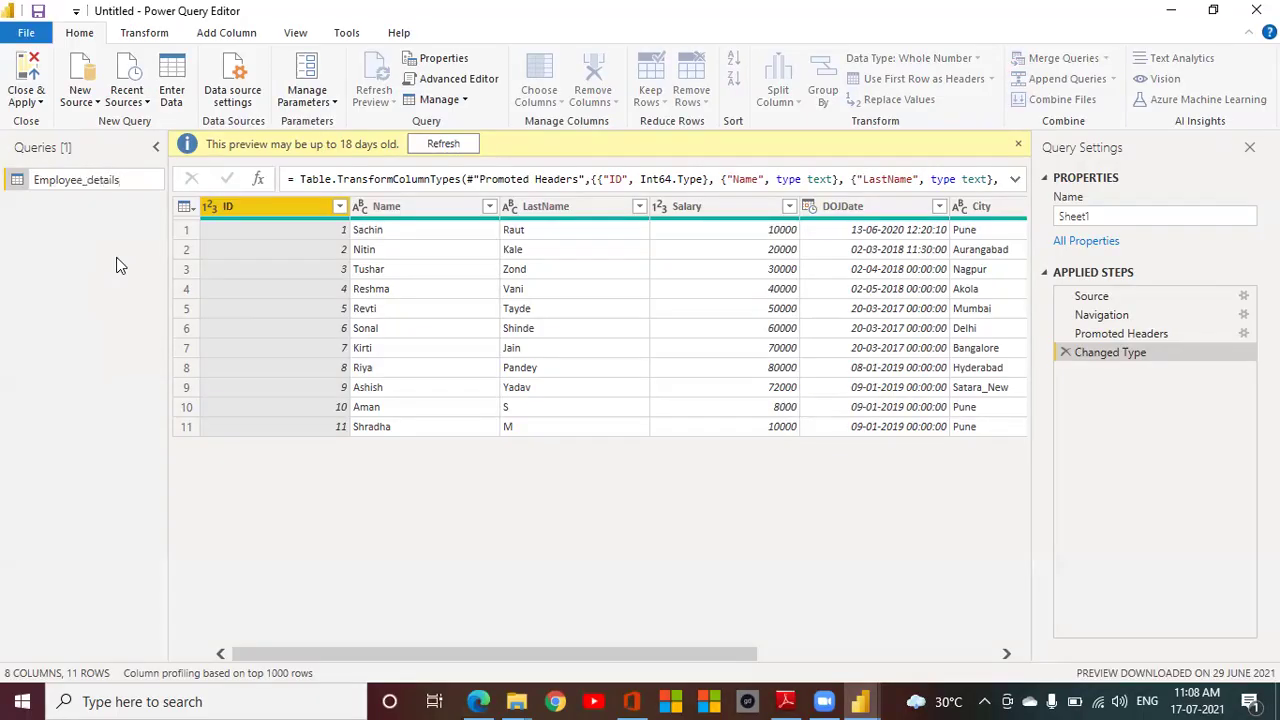
click(321, 556)
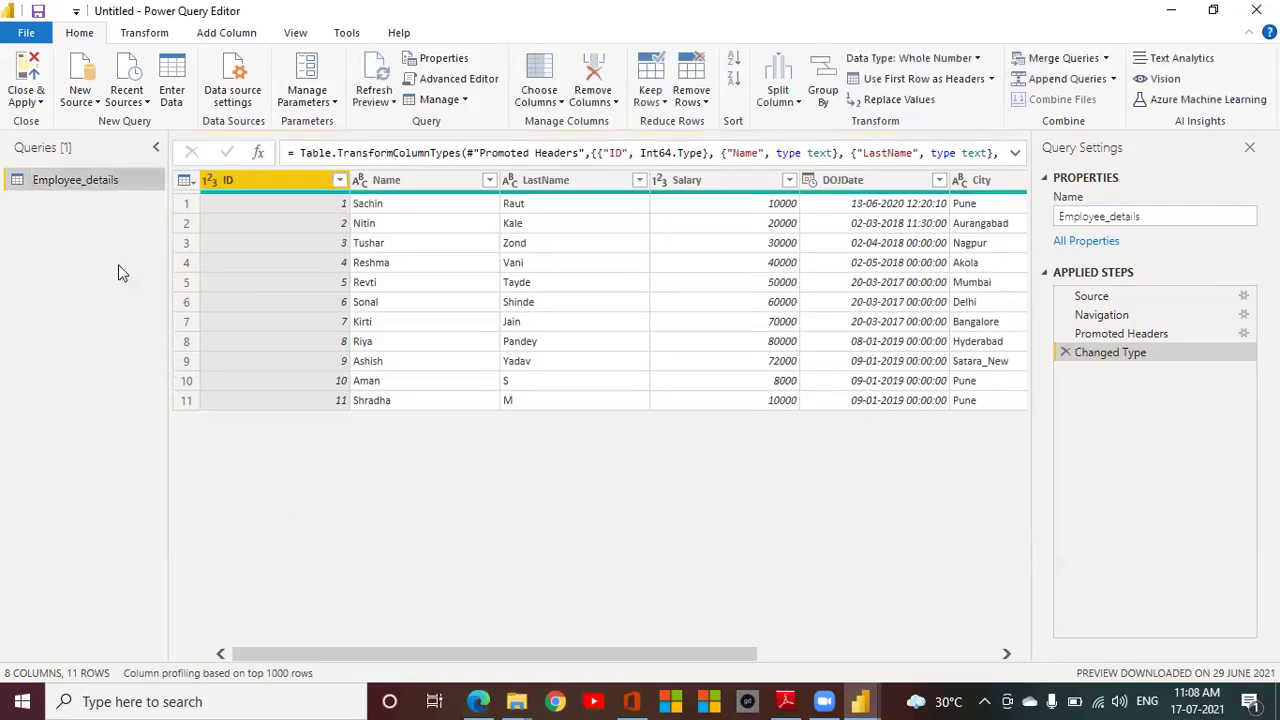
Step: Add the City sheet from the City Excel workbook as a new query
click(97, 103)
click(150, 149)
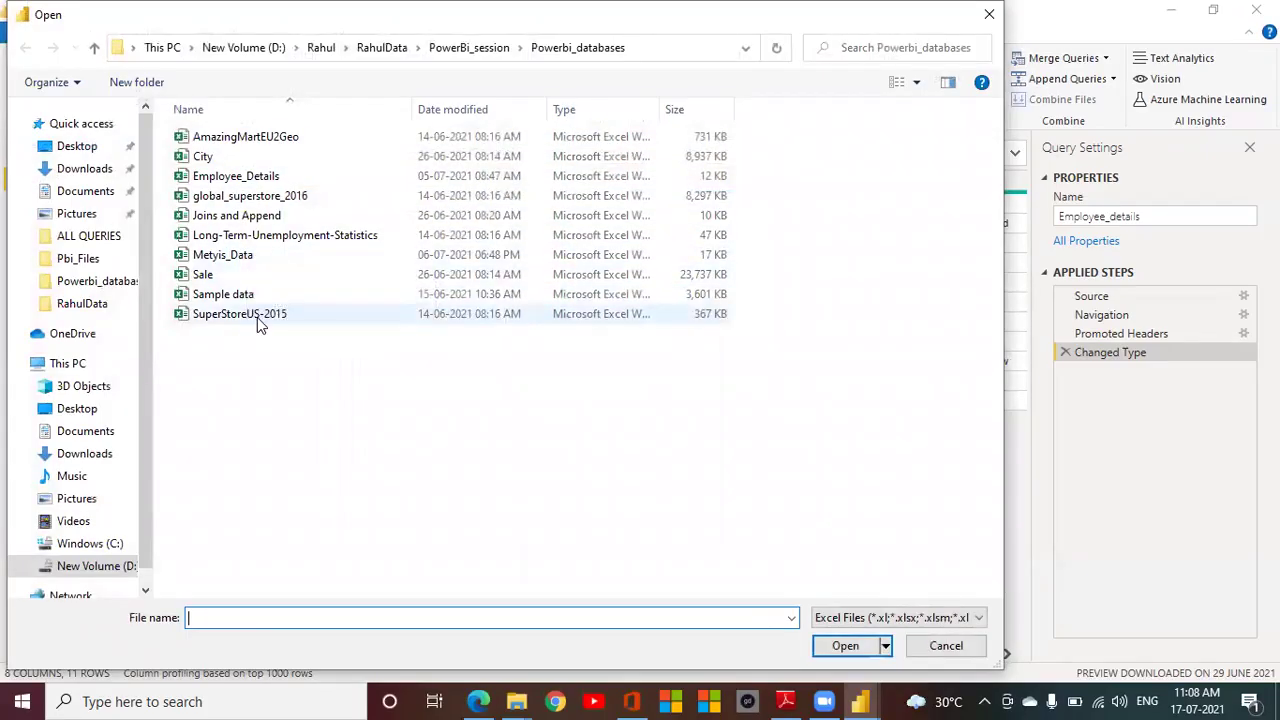
click(240, 294)
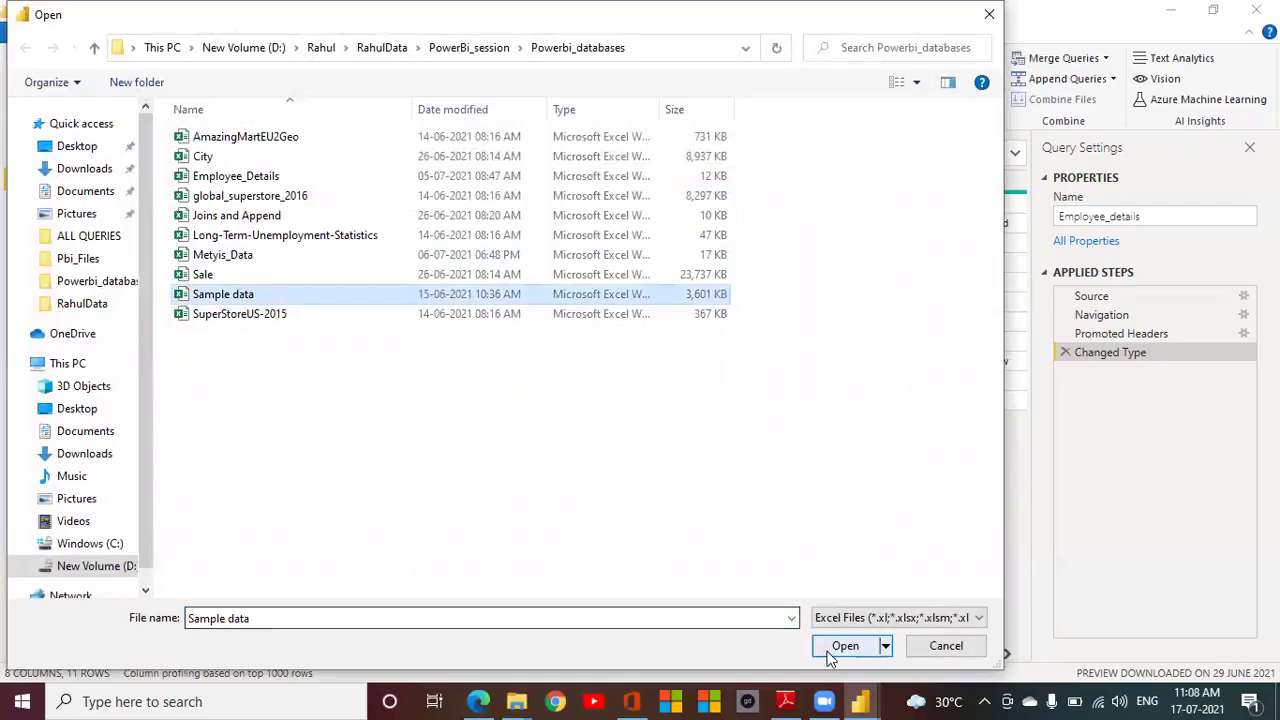
click(205, 157)
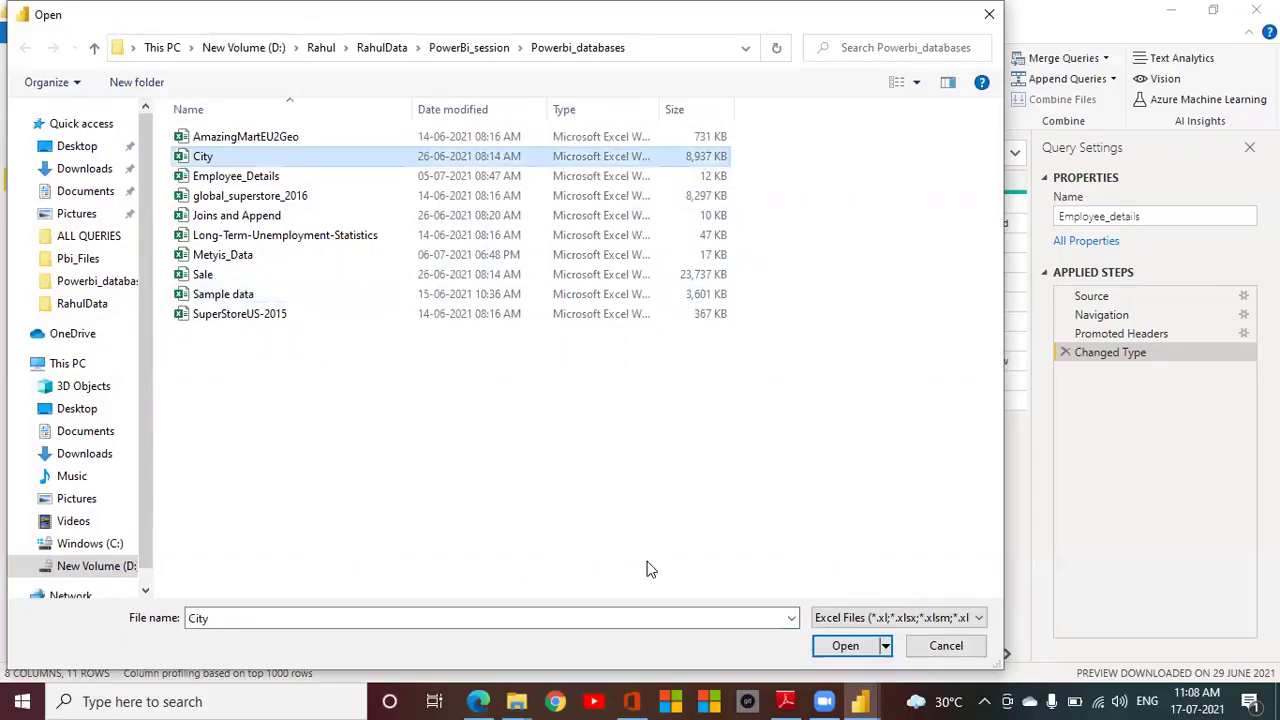
click(845, 645)
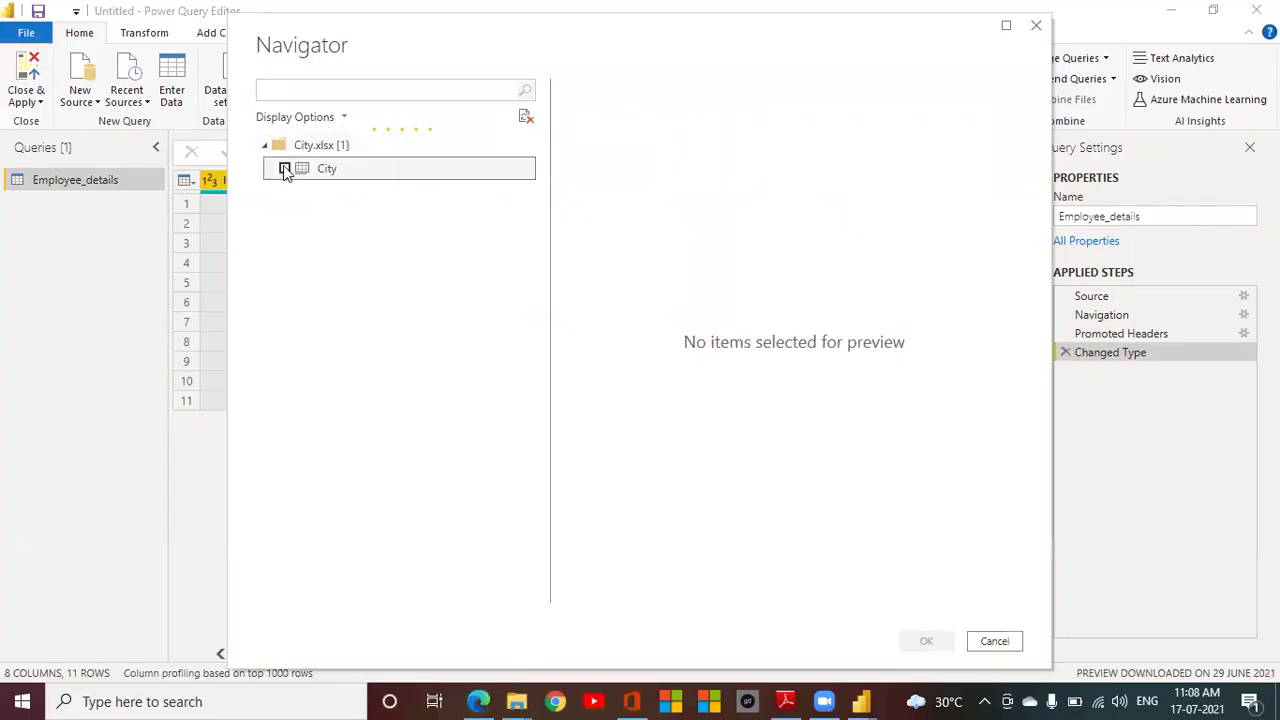
click(285, 169)
click(911, 641)
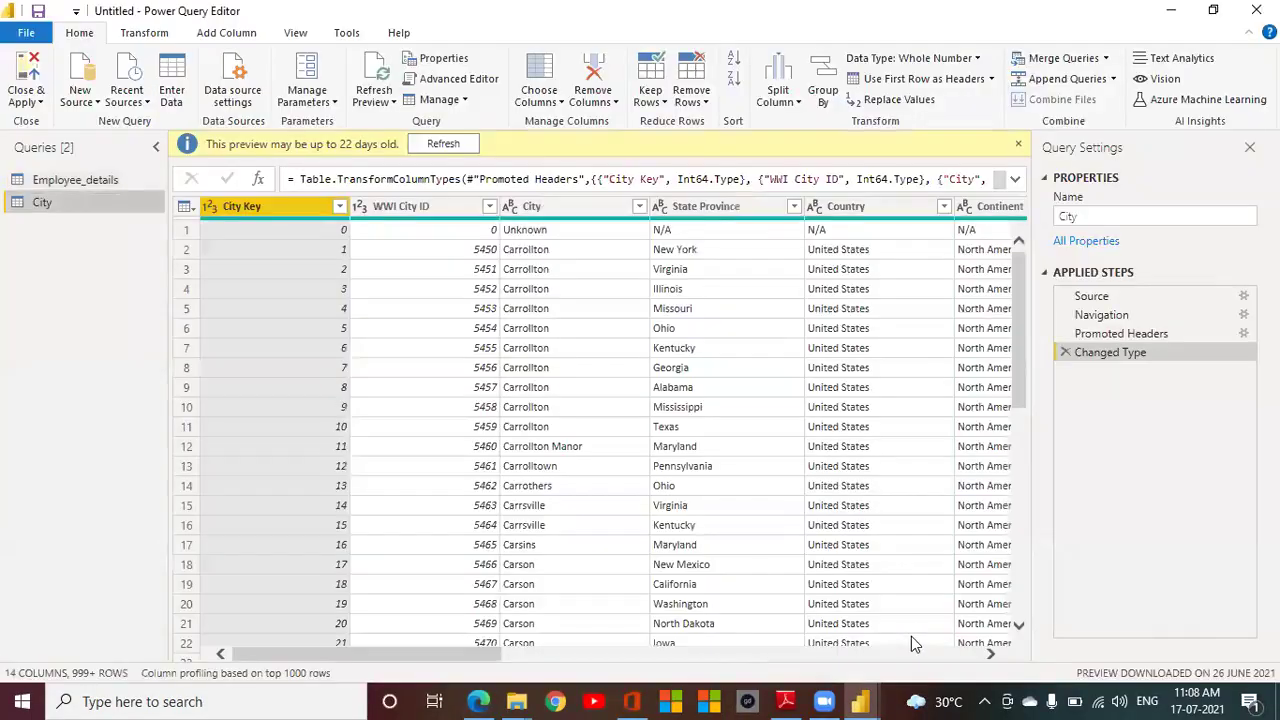
Step: Add the Sale sheet from the Sale Excel workbook as a new query
click(97, 103)
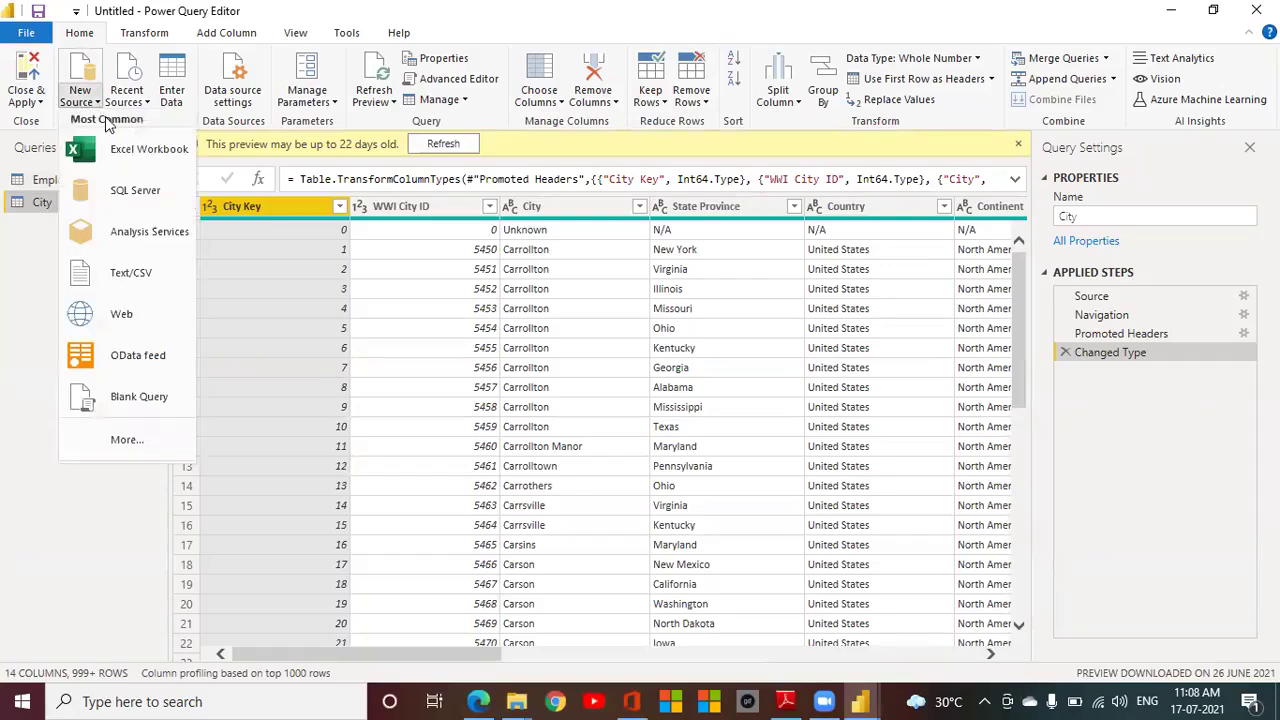
click(135, 160)
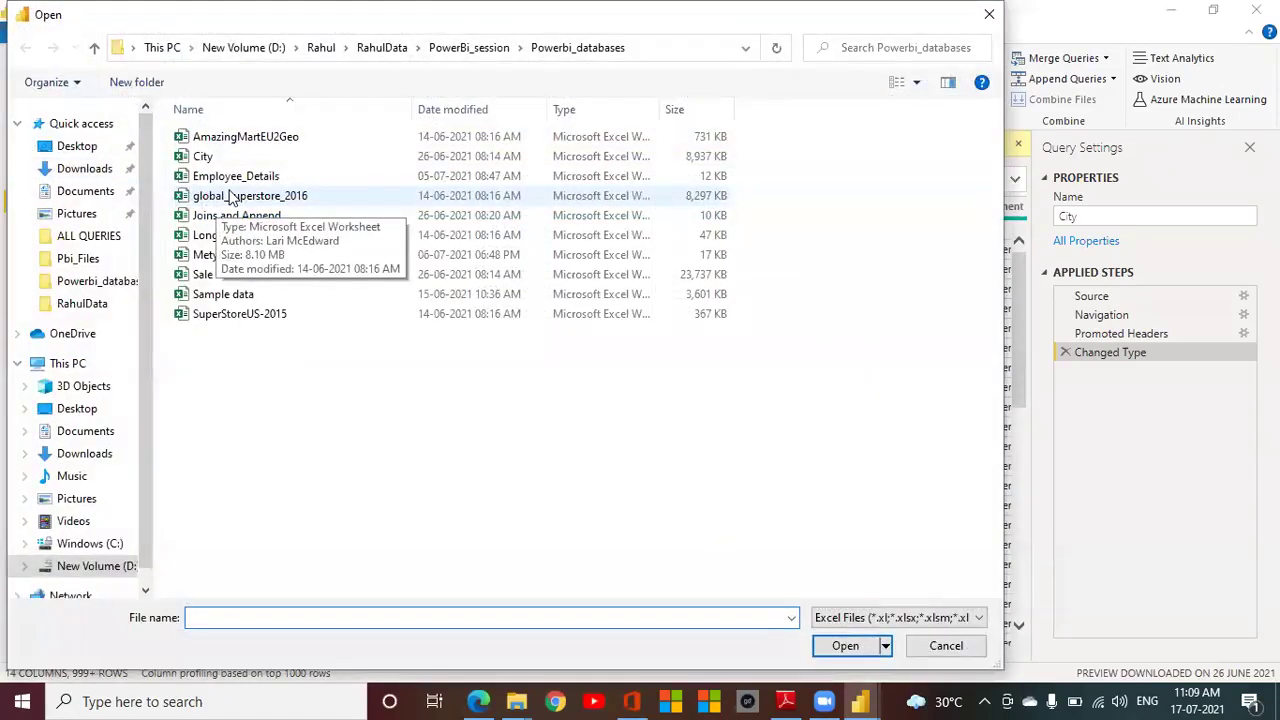
click(228, 275)
click(838, 653)
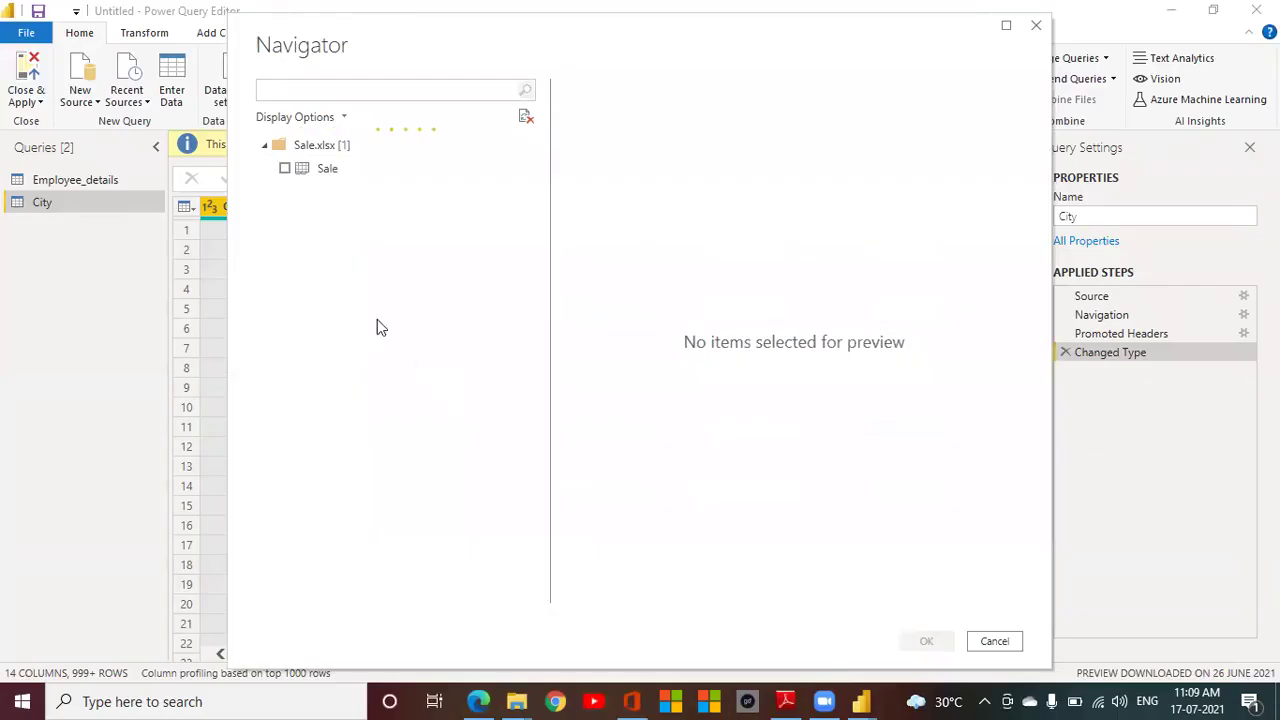
click(286, 169)
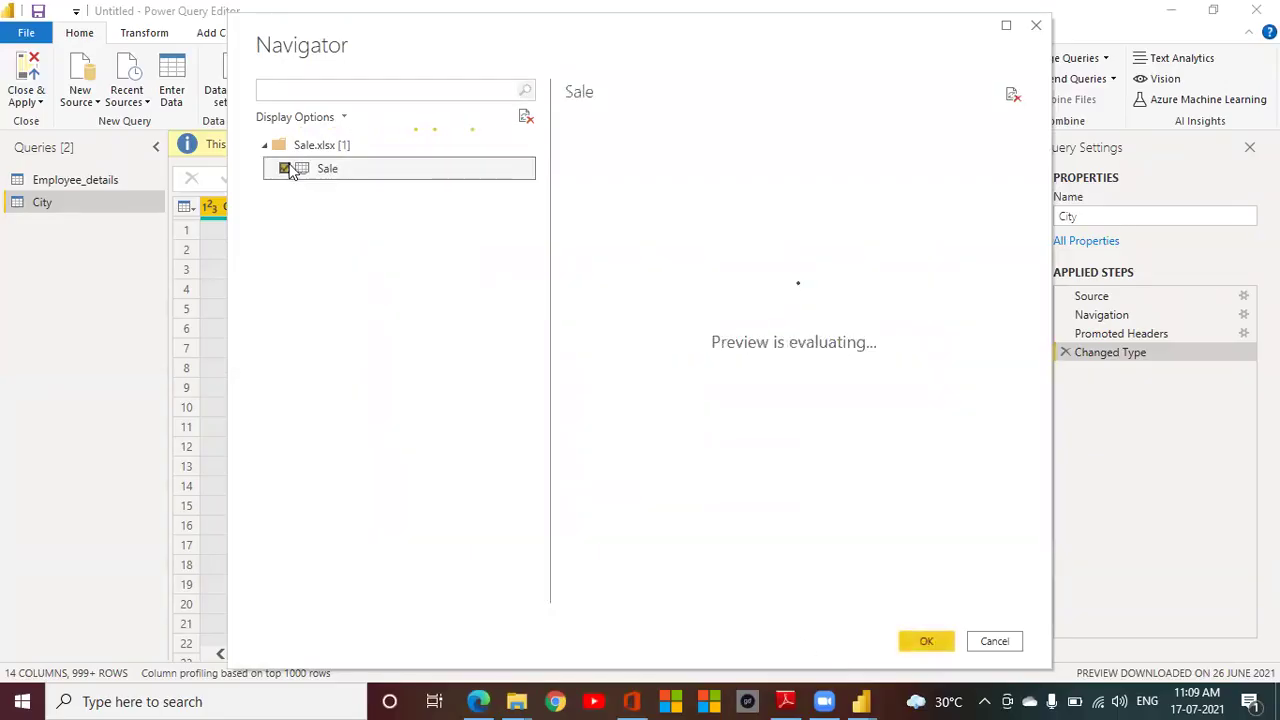
click(944, 638)
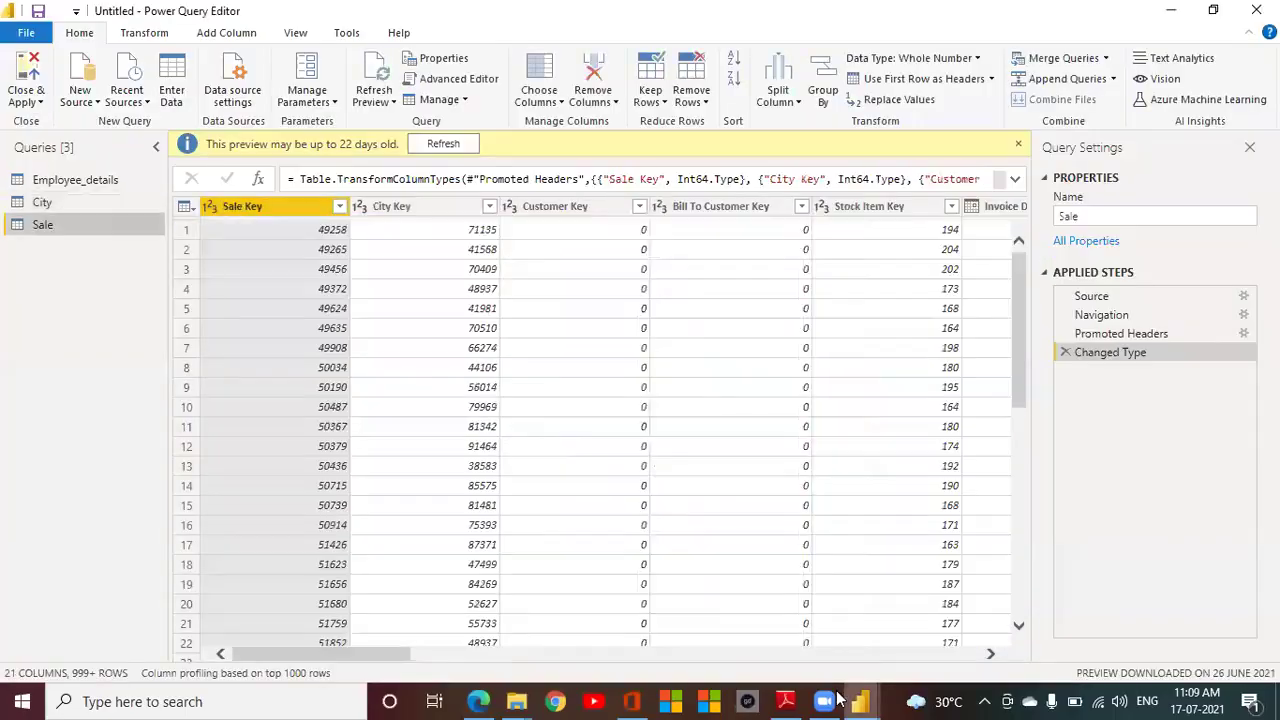
mouse_move(838, 700)
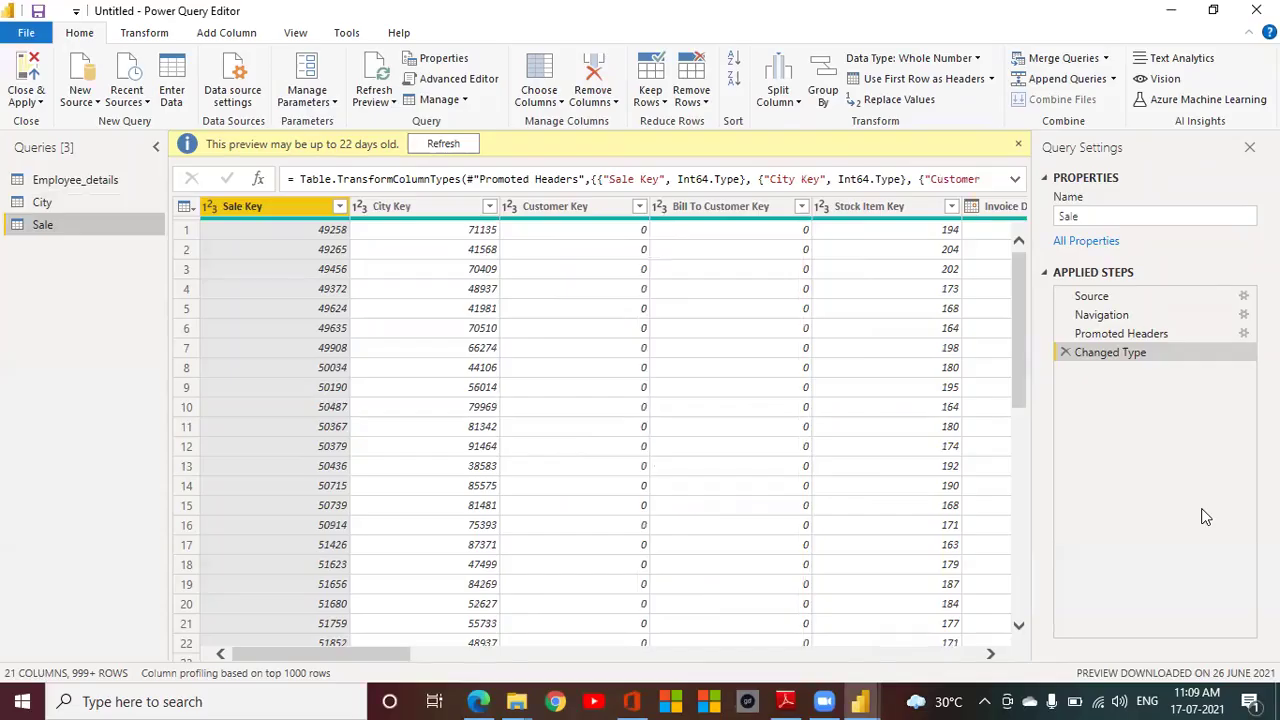
click(822, 700)
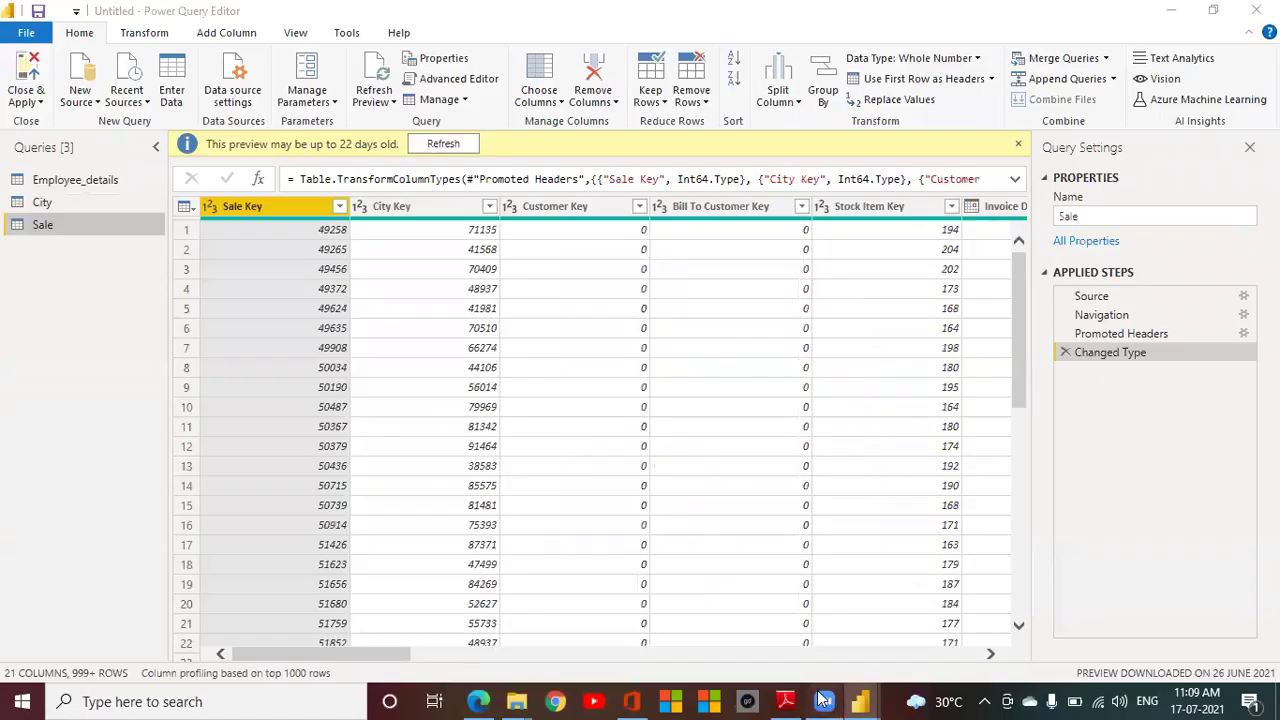
click(15, 352)
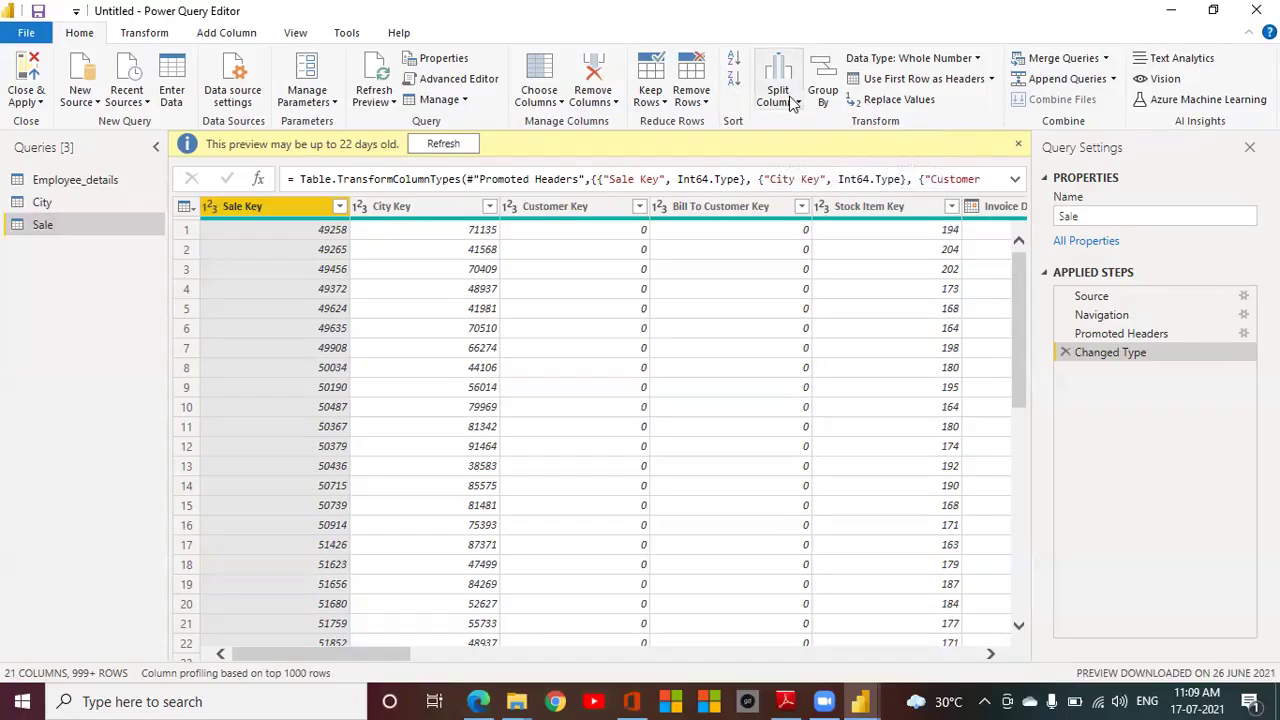
Step: Add the sample sheet from the SQL_database workbook, stored in the ALL QUERIES folder inside SQI ALL, as a new query
click(82, 95)
click(108, 148)
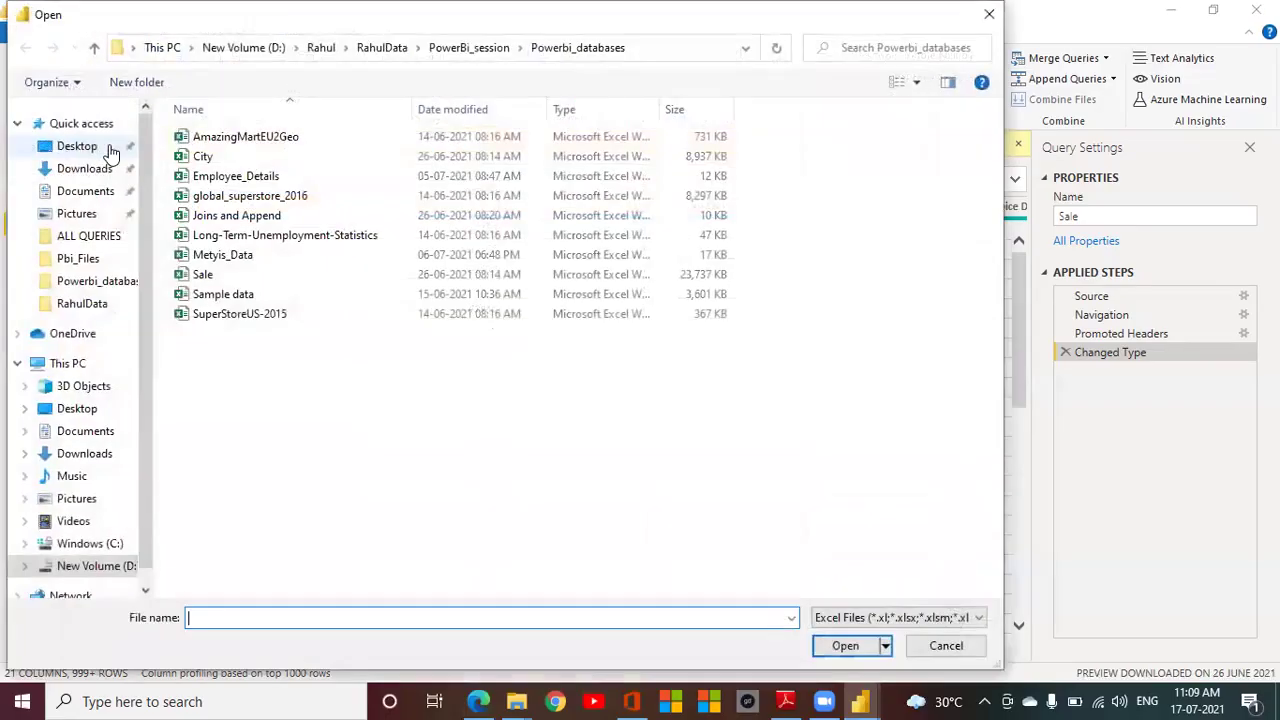
click(321, 47)
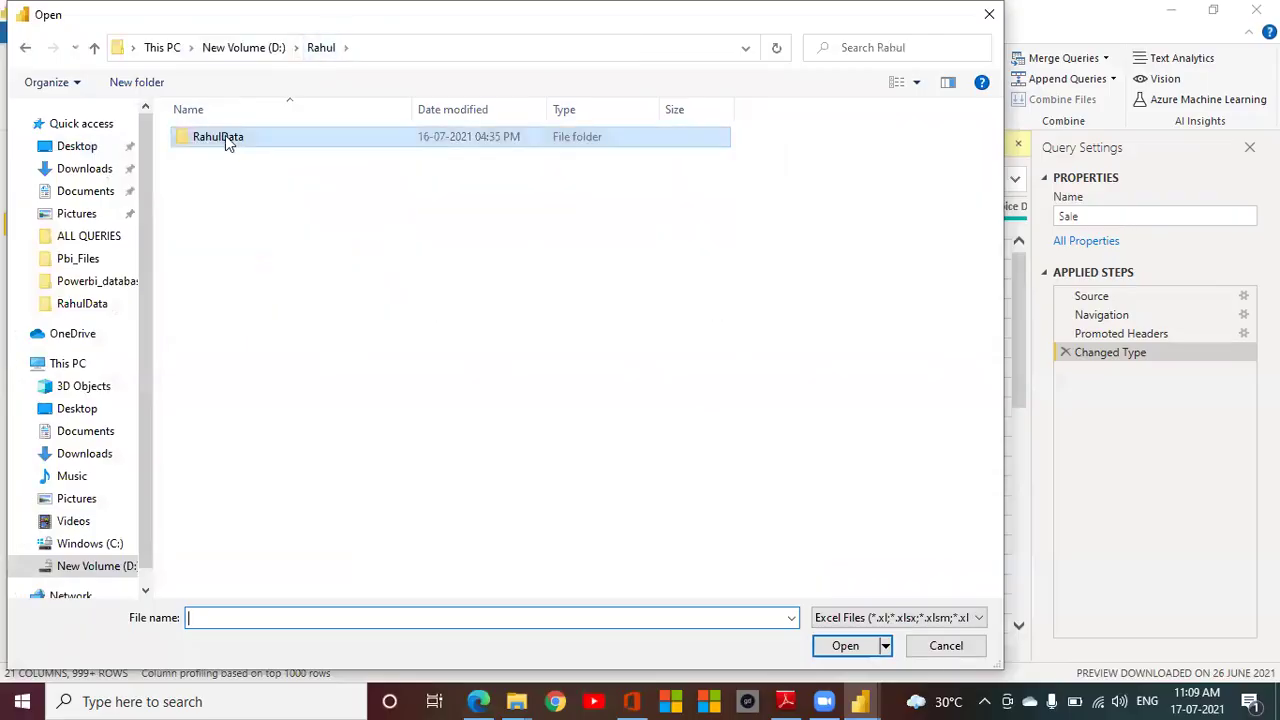
double_click(225, 136)
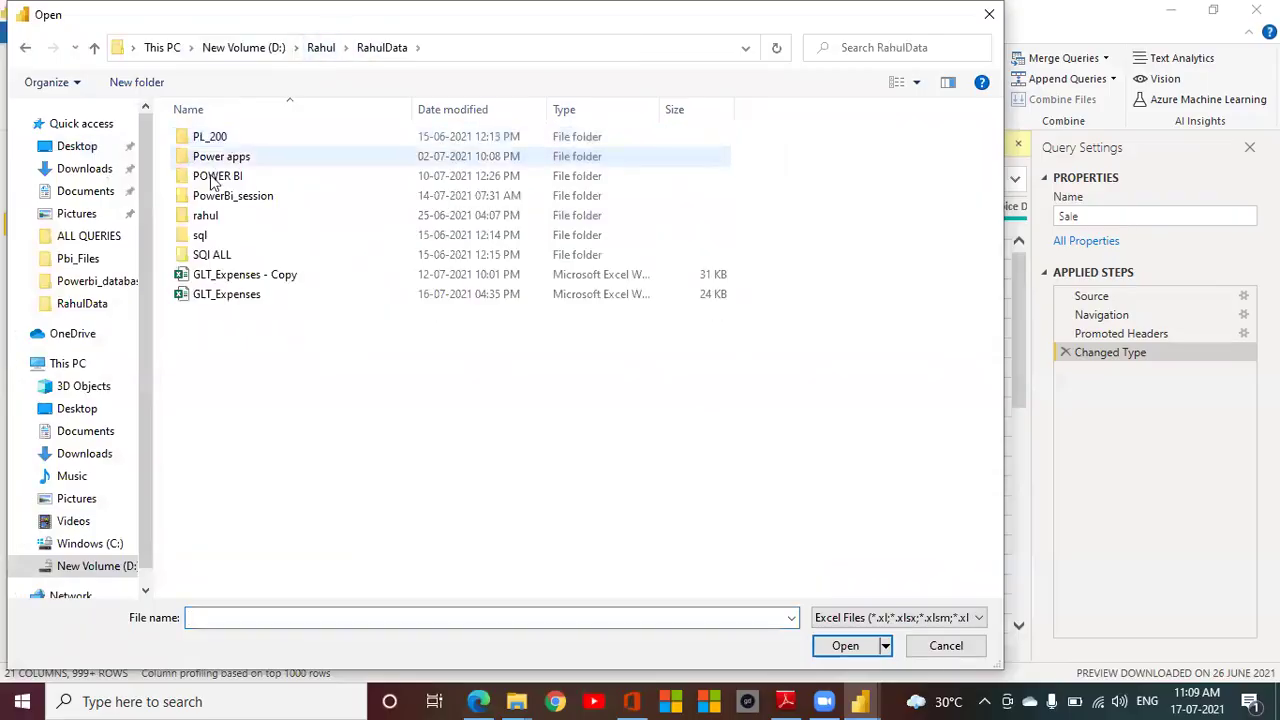
double_click(210, 254)
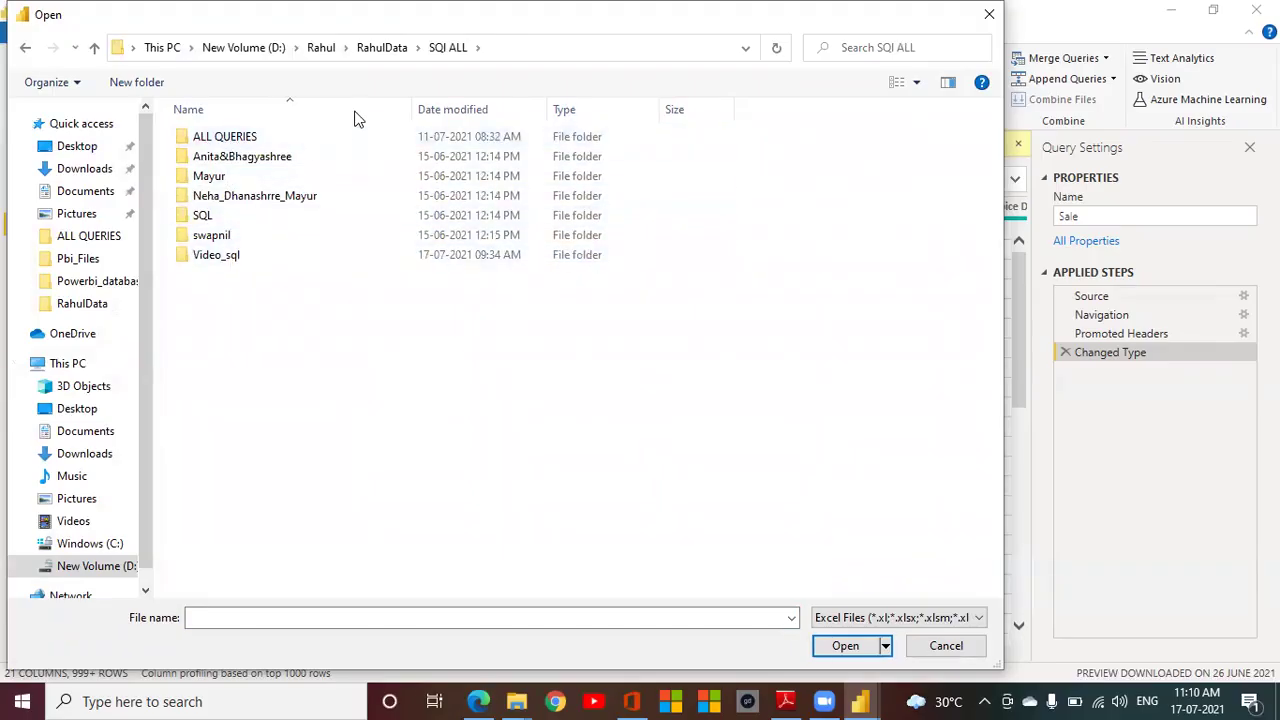
double_click(225, 137)
click(228, 157)
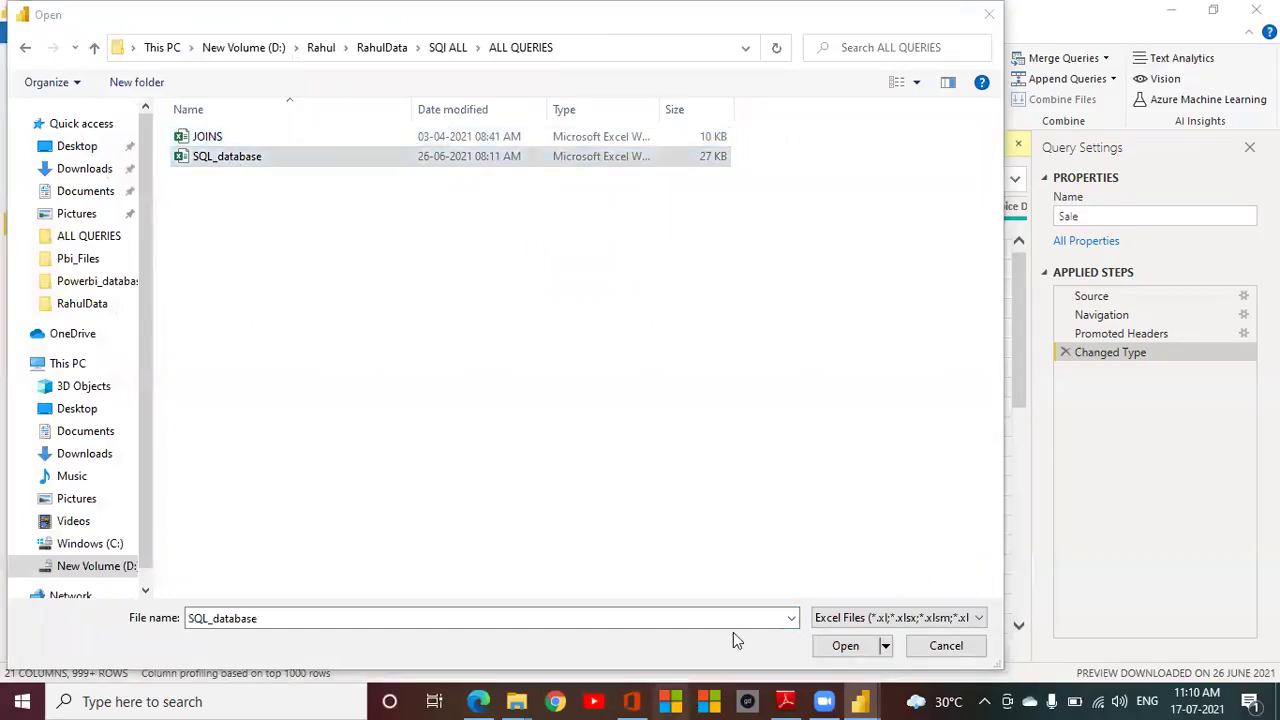
click(845, 646)
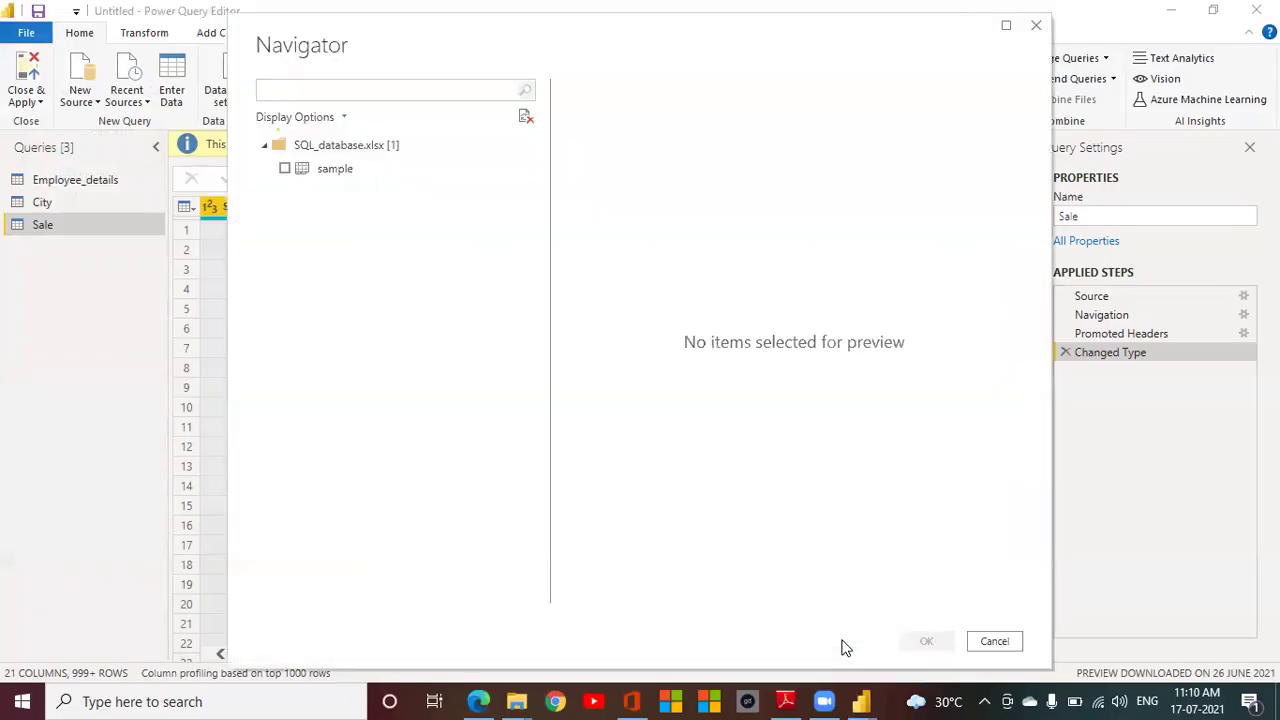
click(285, 169)
click(945, 641)
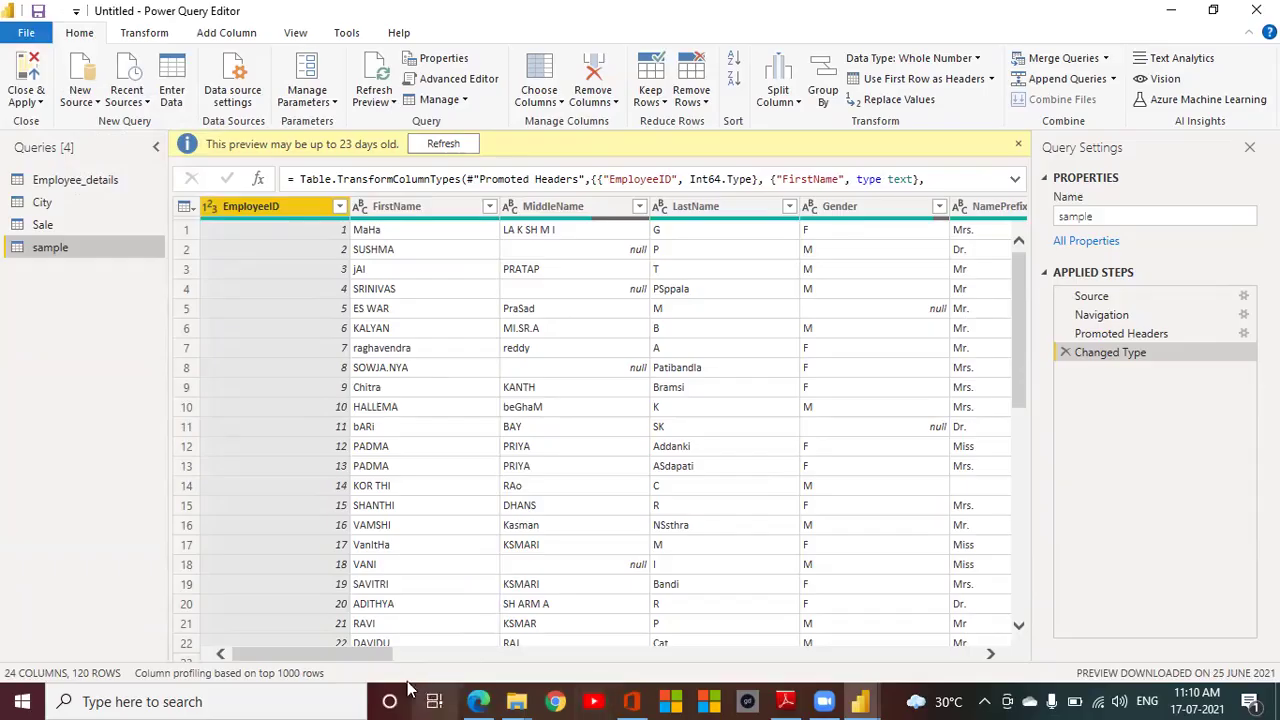
Step: Look through the sample query's columns for one suitable for splitting and review the available Split Column methods
drag(388, 658, 592, 657)
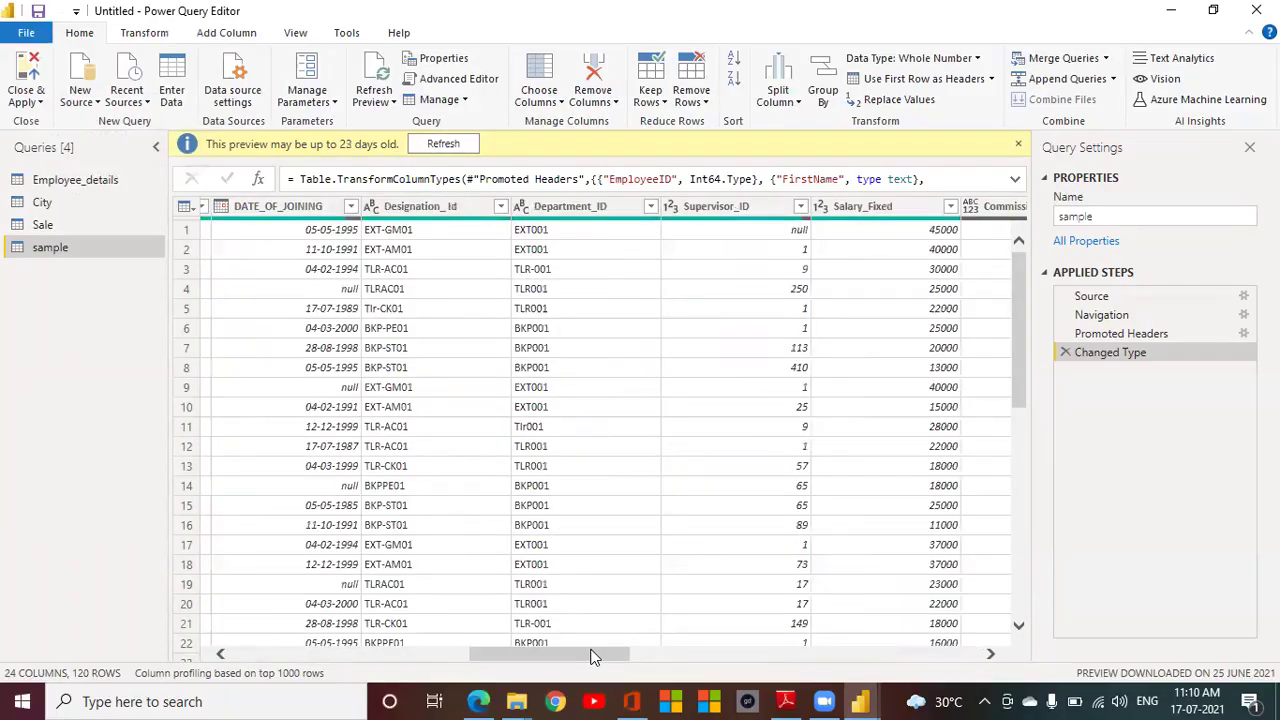
drag(491, 657, 252, 686)
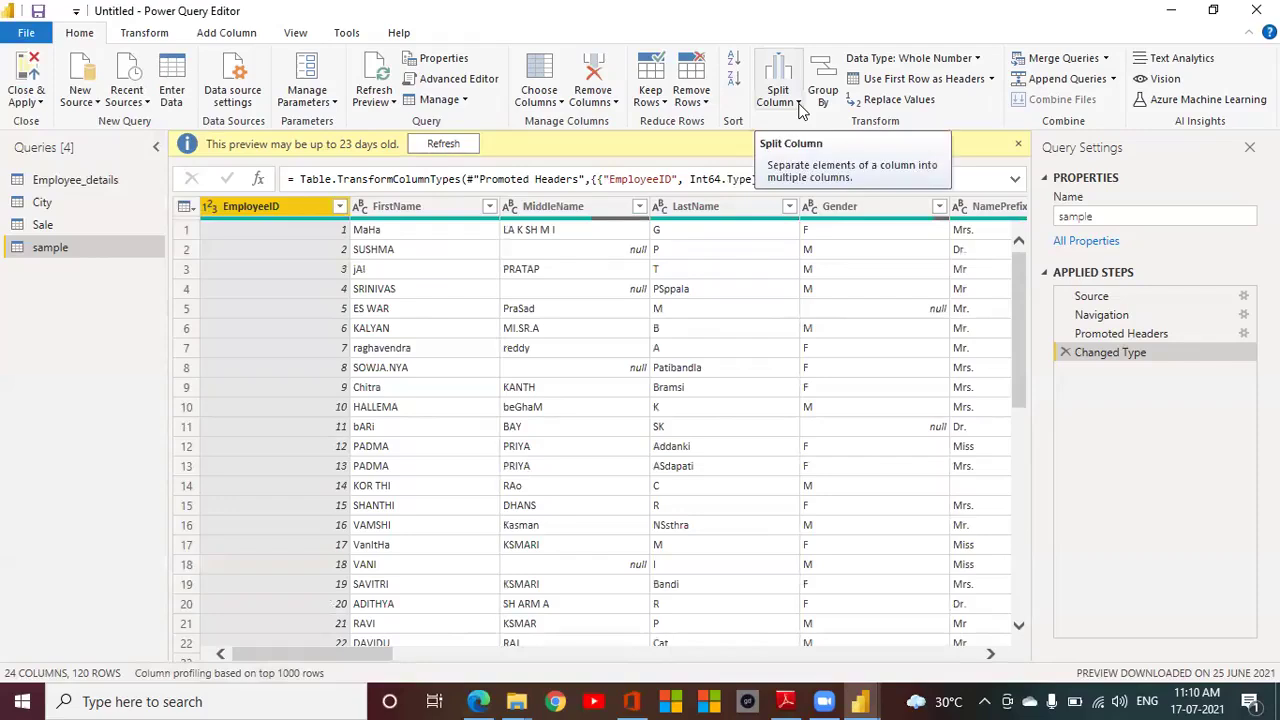
click(799, 104)
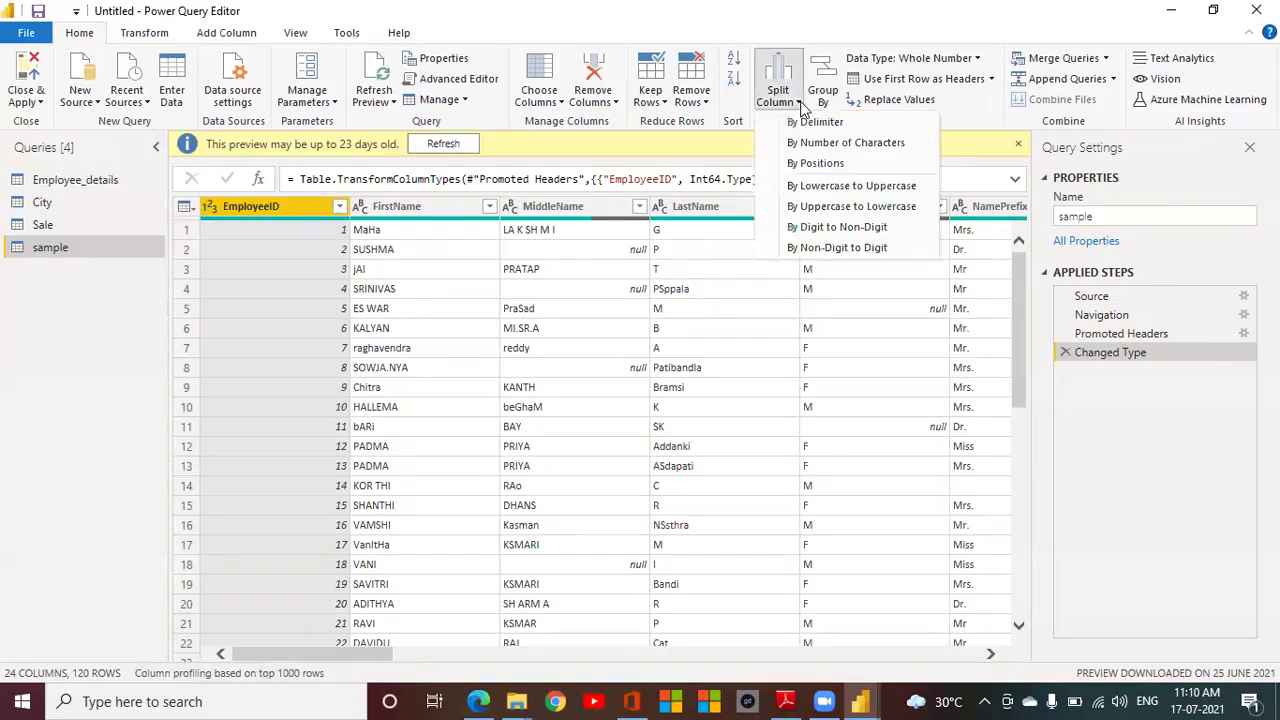
click(281, 658)
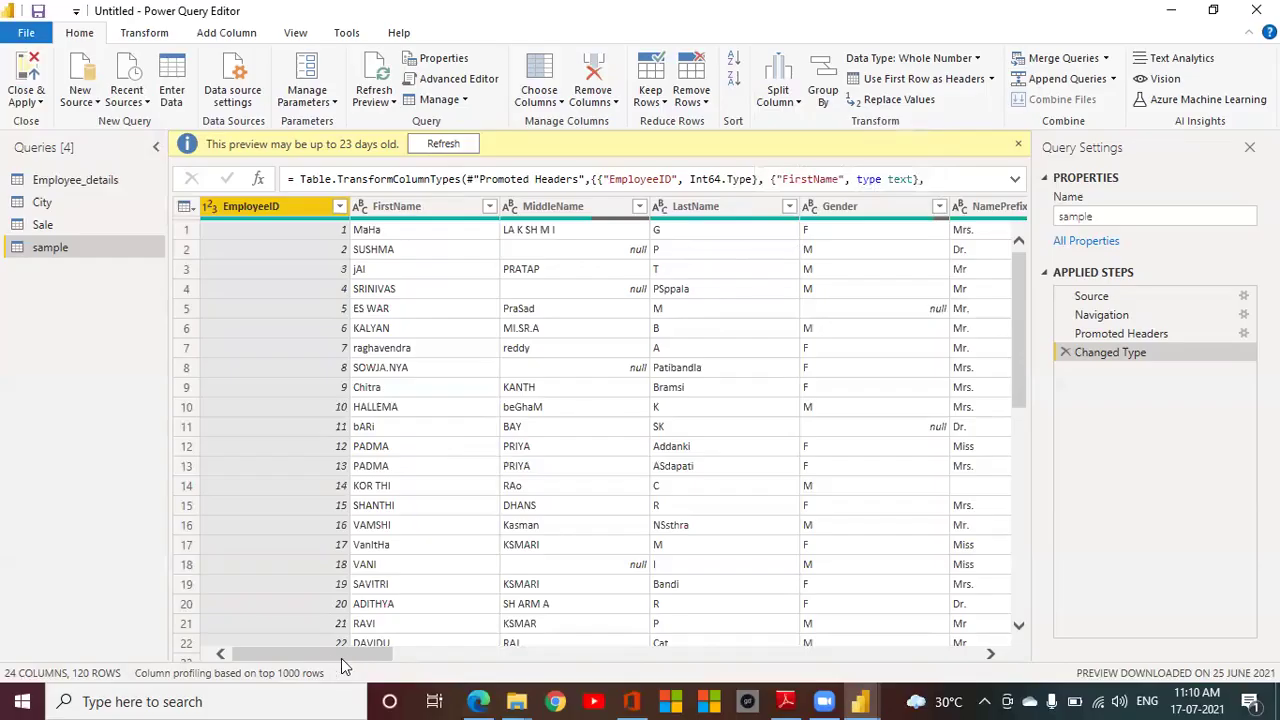
drag(350, 660, 429, 660)
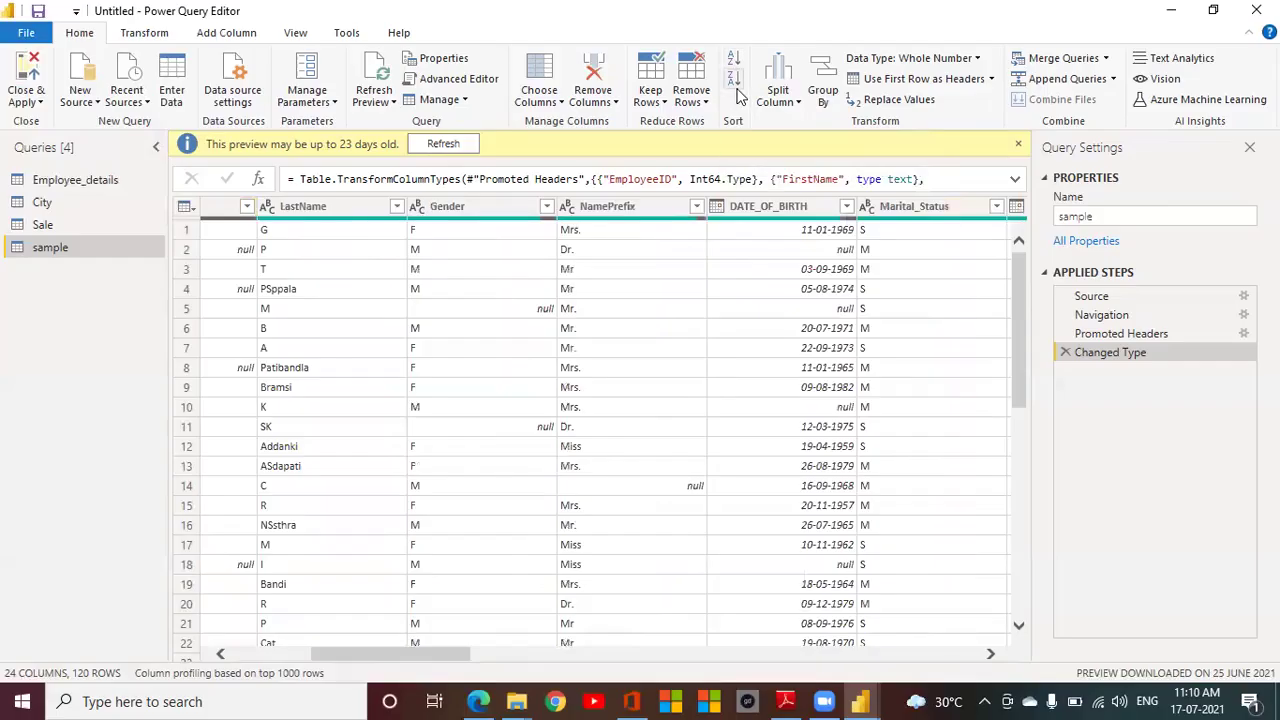
click(799, 104)
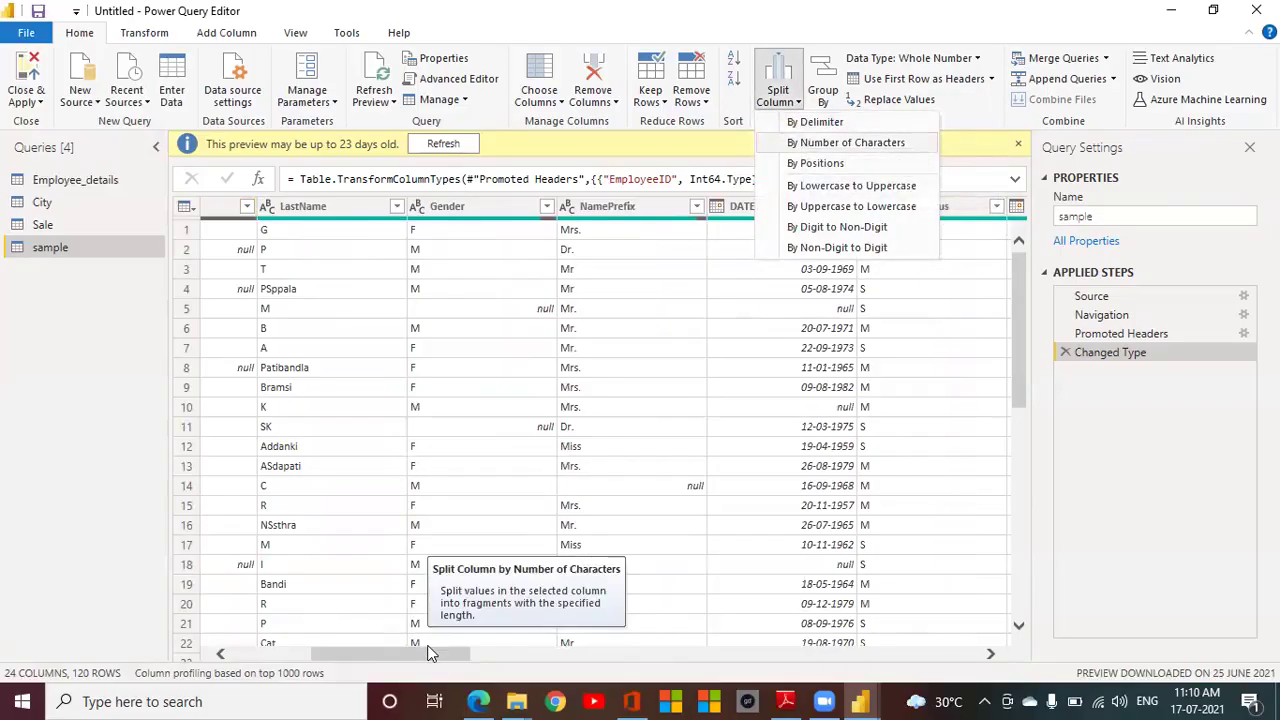
click(461, 639)
Step: Split the Designation_ Id column by the custom delimiter "-" at the left-most delimiter, and delete the resulting applied steps
drag(450, 648, 512, 648)
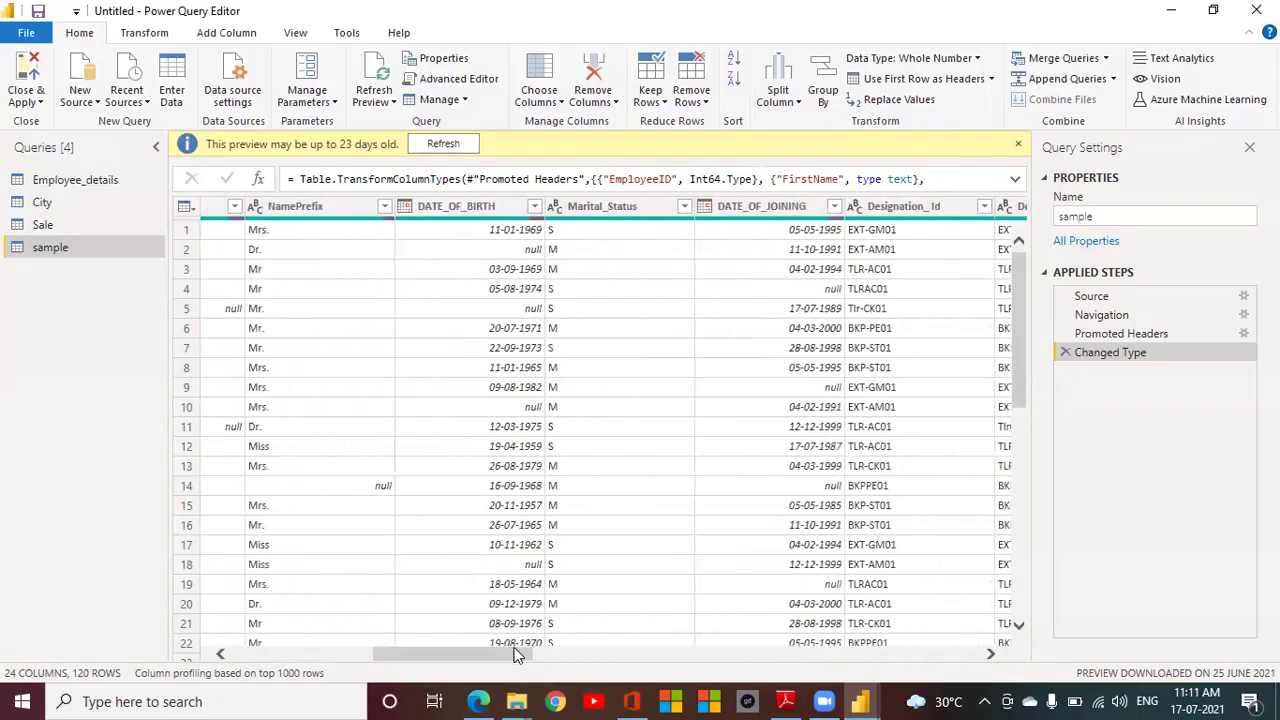
click(926, 206)
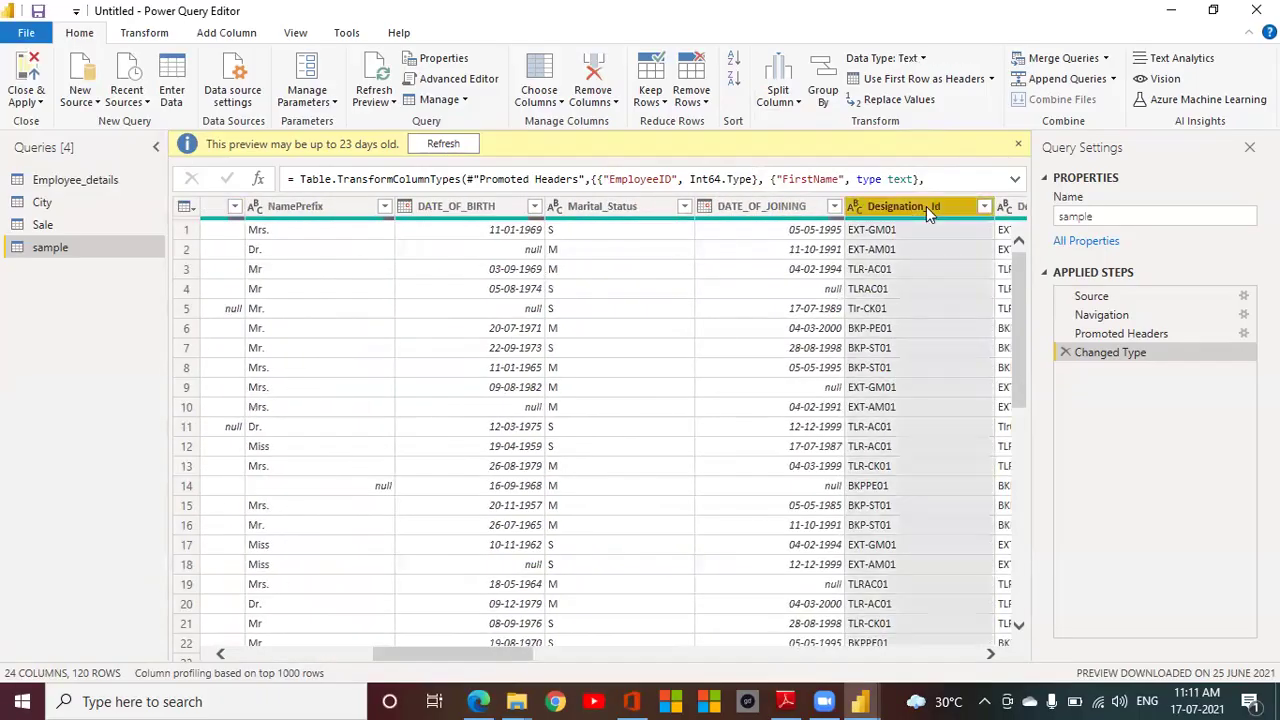
click(799, 106)
click(806, 122)
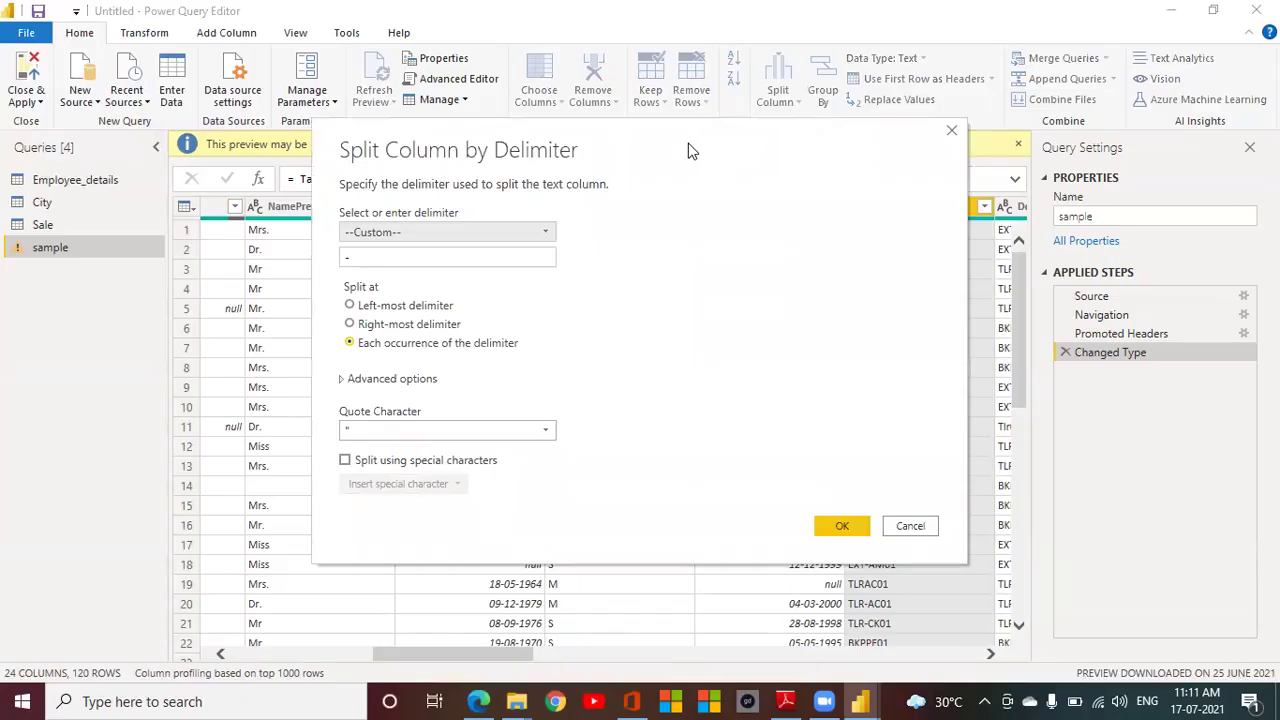
drag(688, 150, 427, 159)
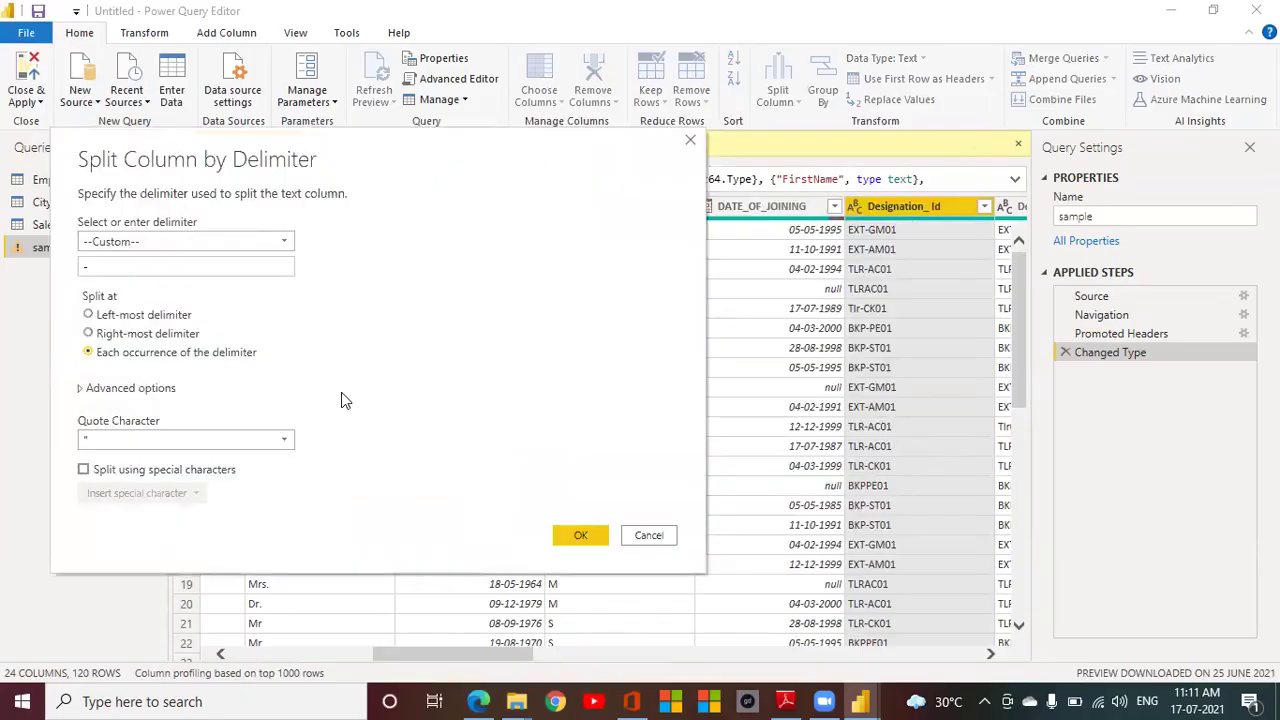
click(285, 243)
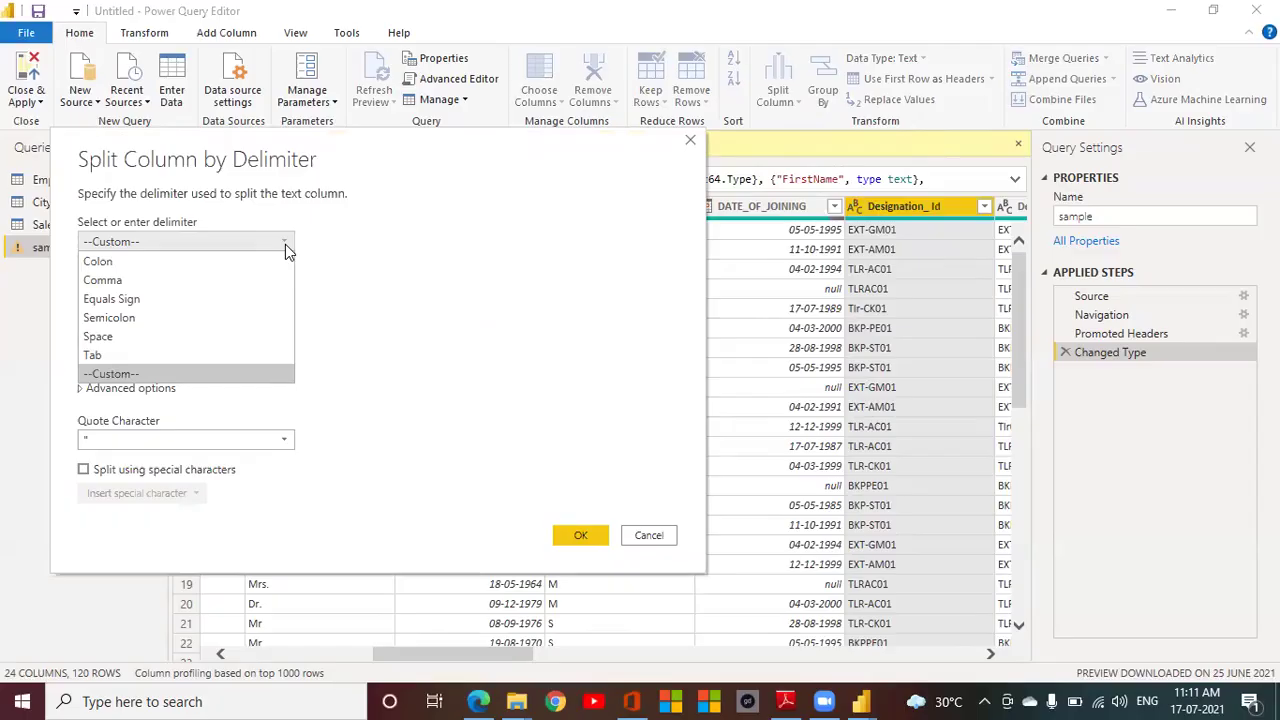
click(285, 246)
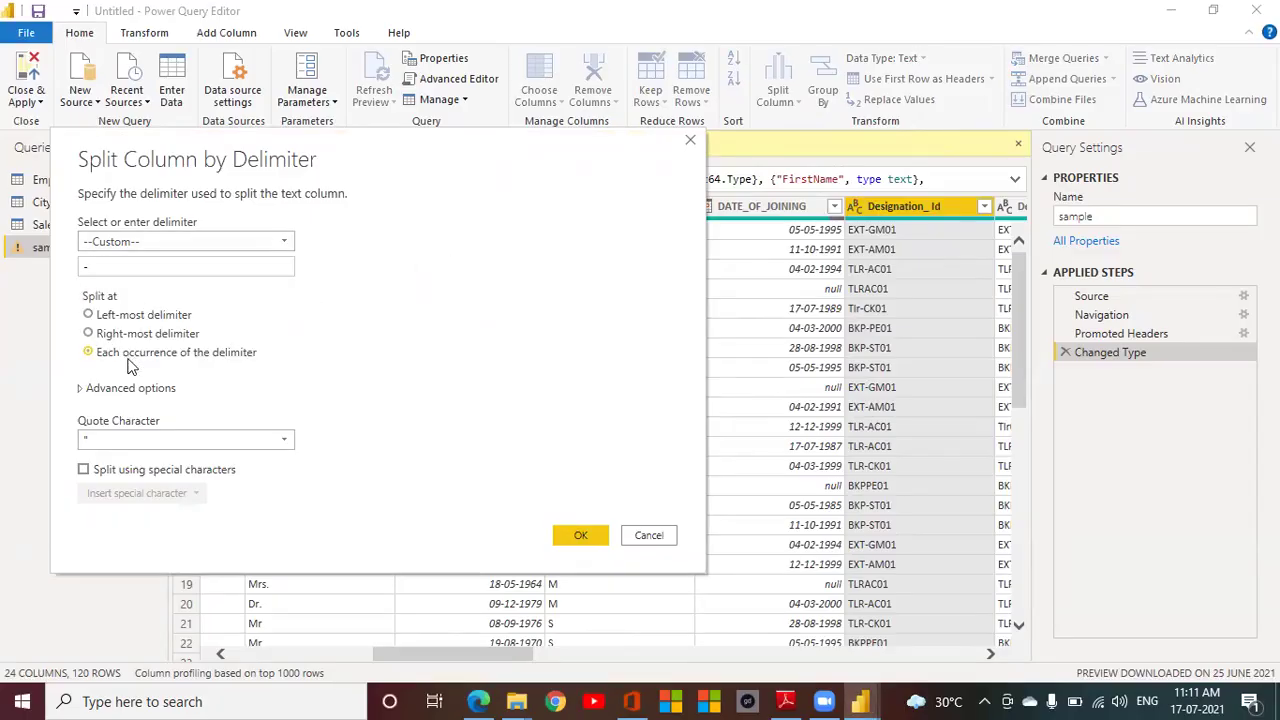
click(90, 316)
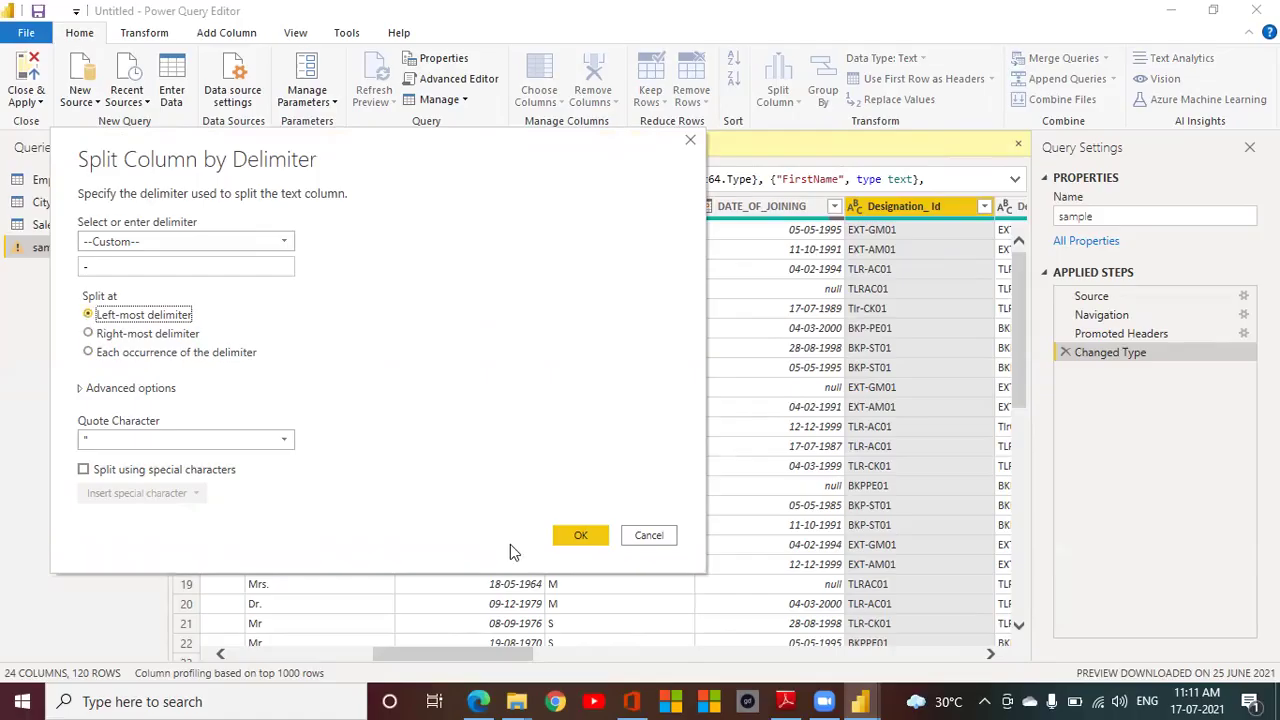
click(579, 538)
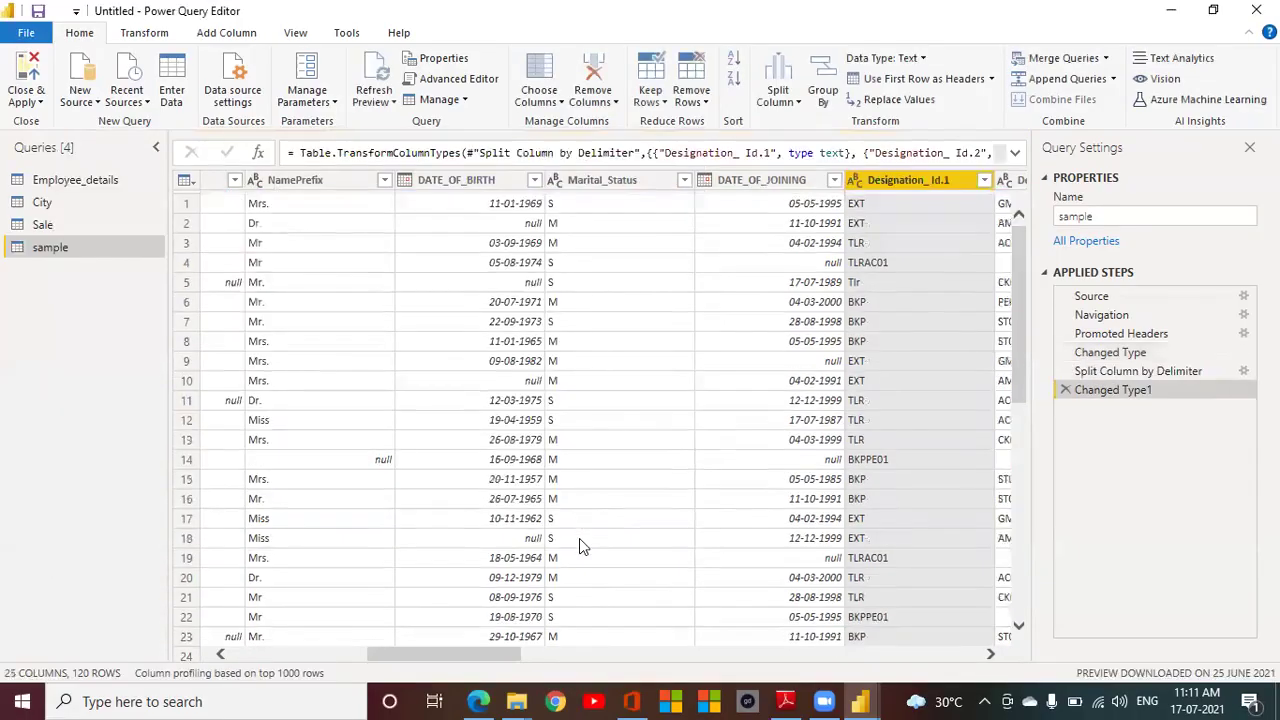
drag(504, 662, 557, 663)
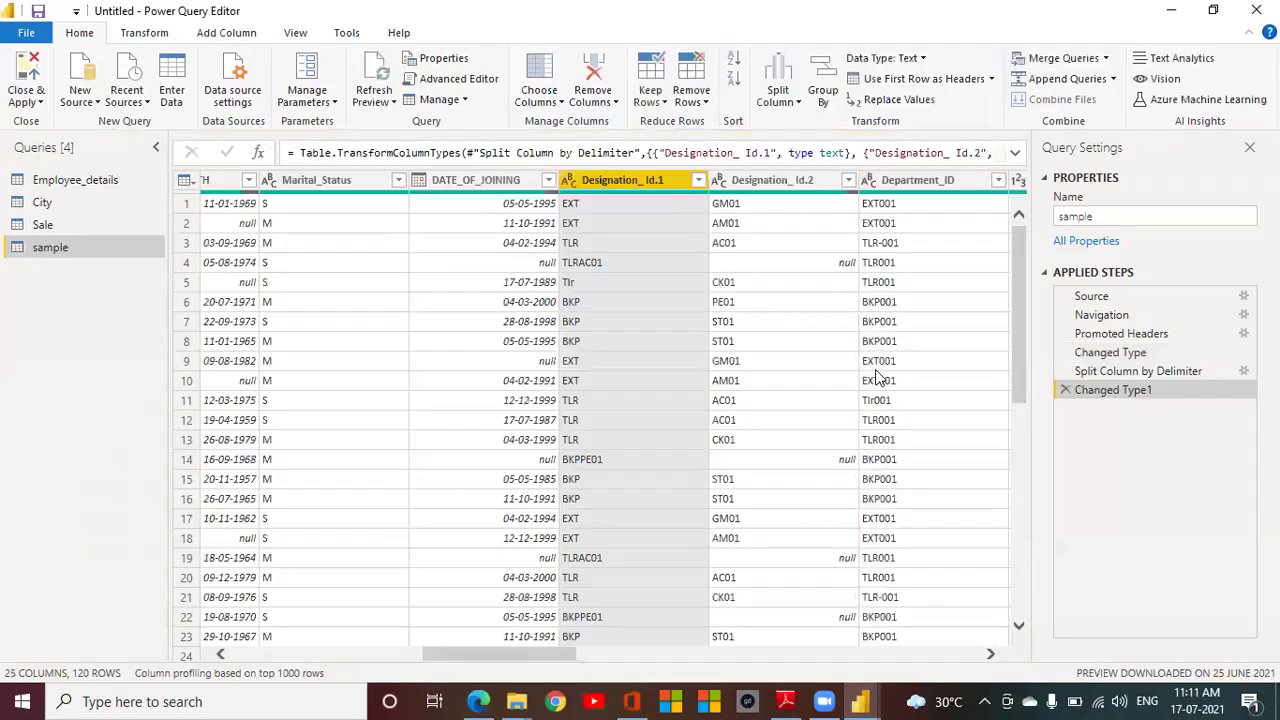
click(1065, 391)
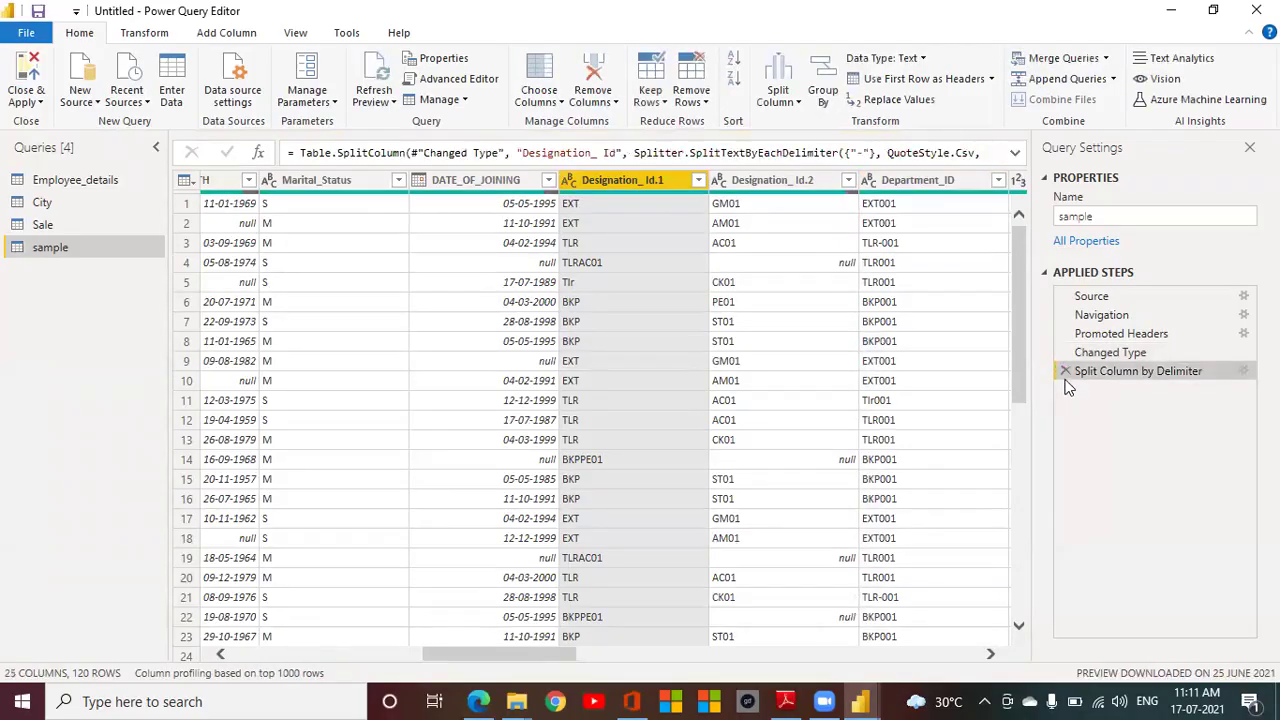
click(1066, 371)
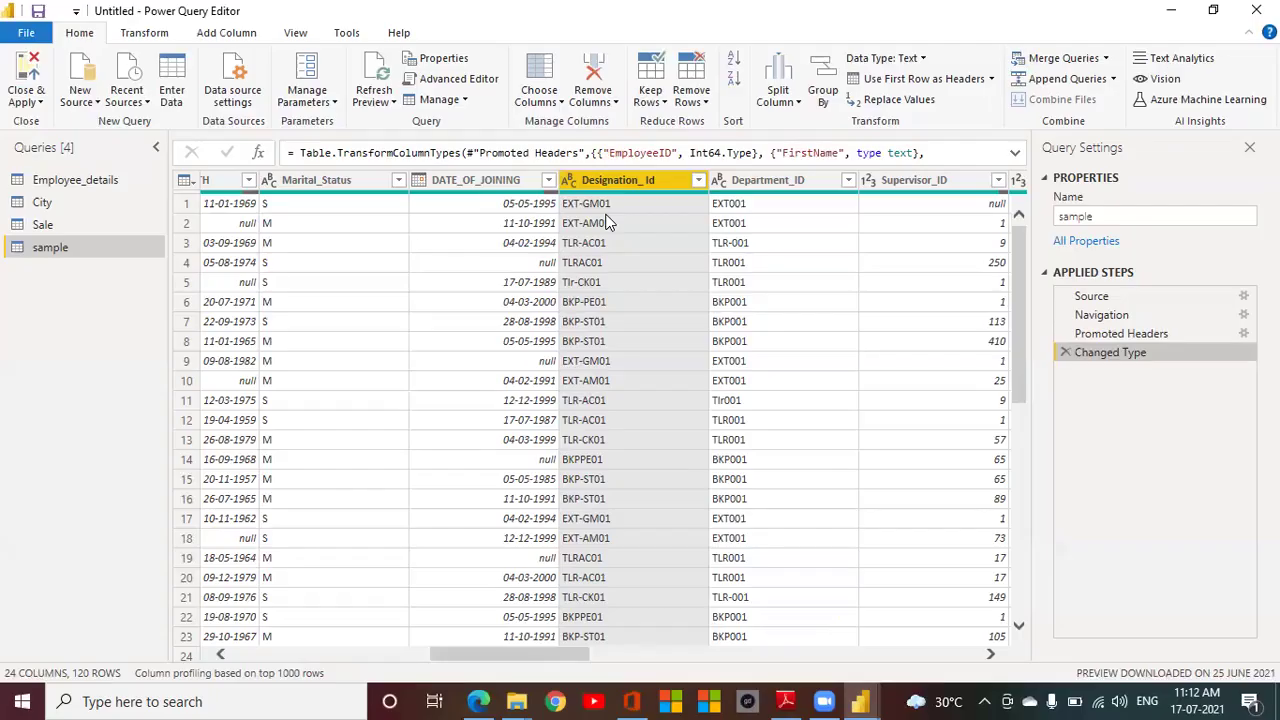
Step: Review the delimiter choices for Designation_ Id, split it again at the left-most custom "-", and remove the resulting applied steps
click(772, 105)
click(808, 128)
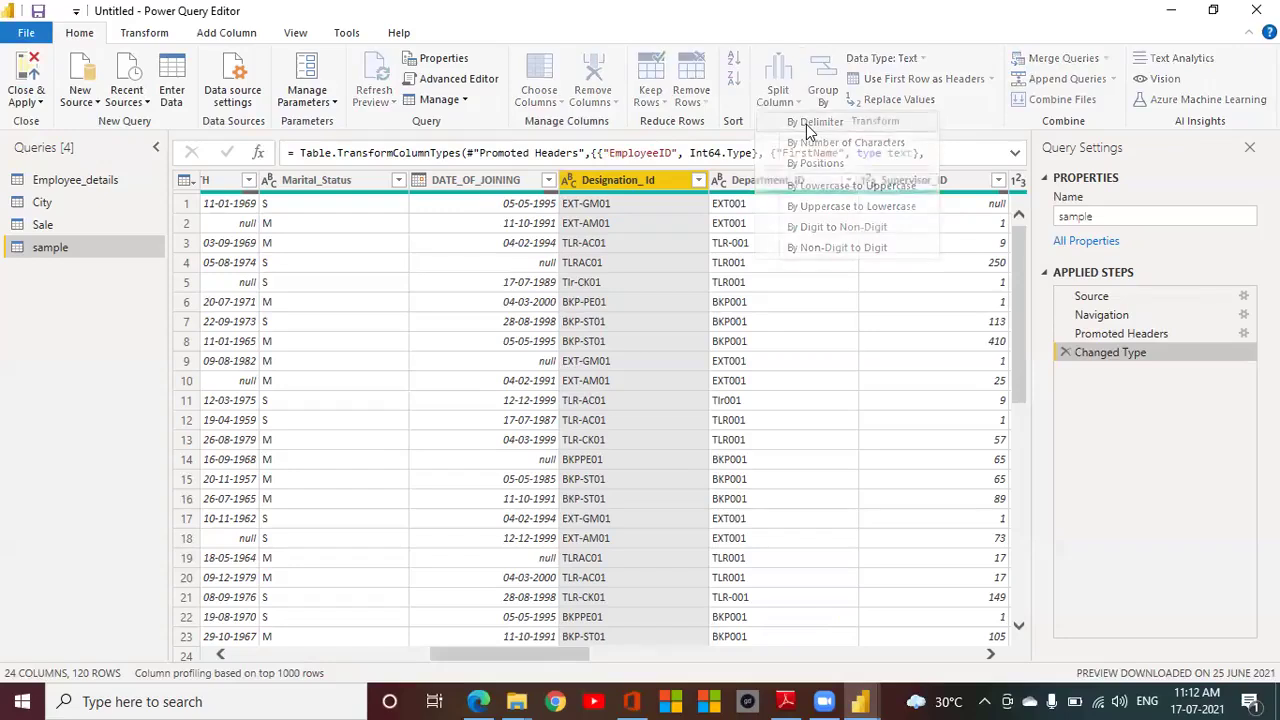
click(443, 257)
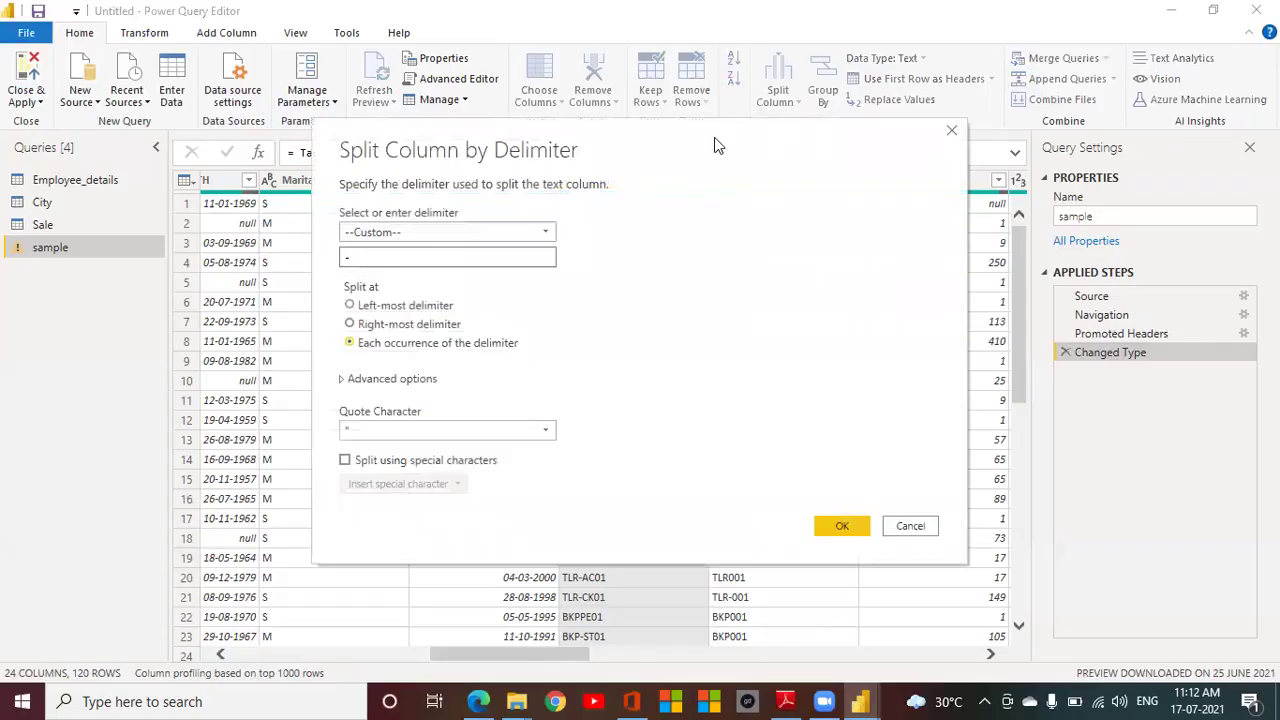
drag(714, 137, 610, 164)
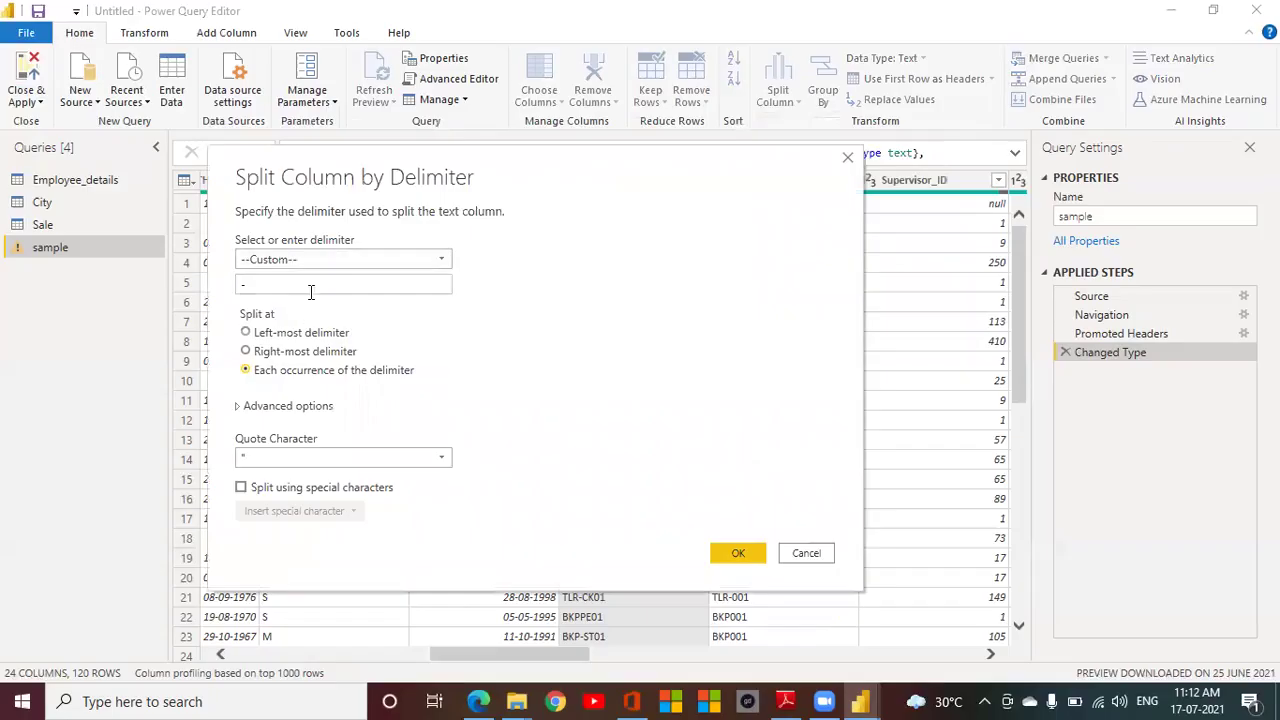
click(362, 258)
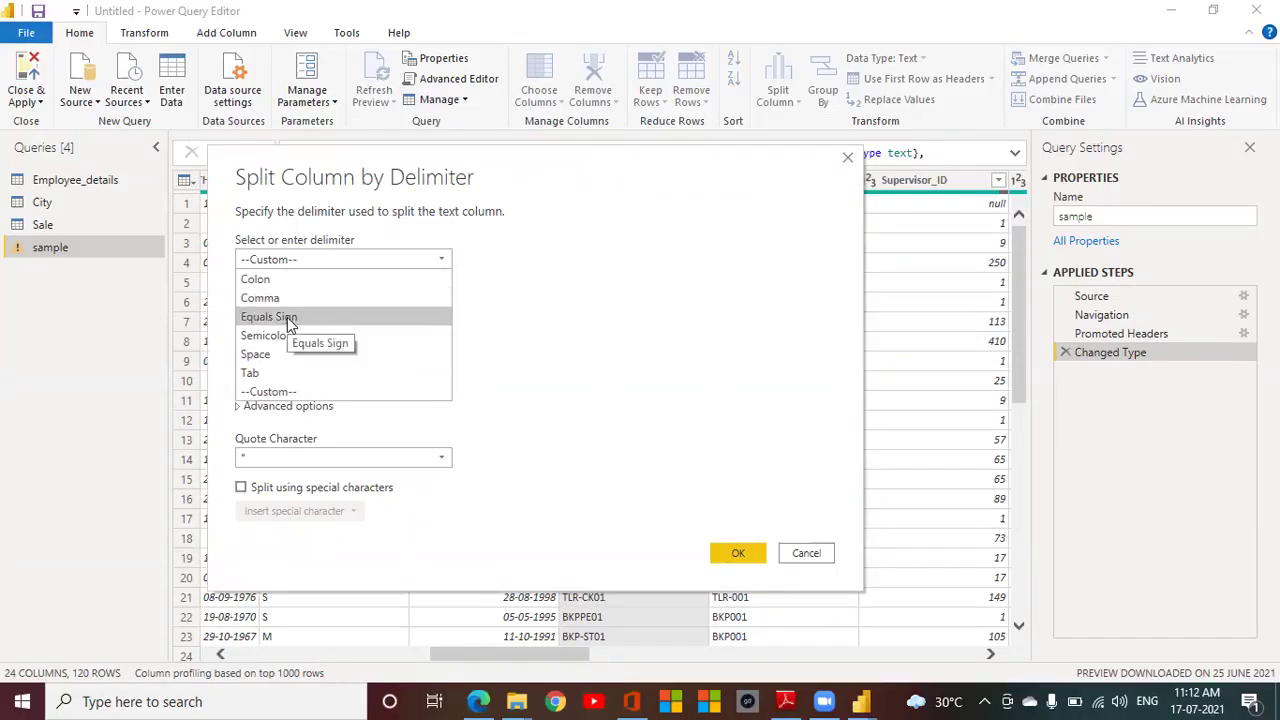
click(268, 391)
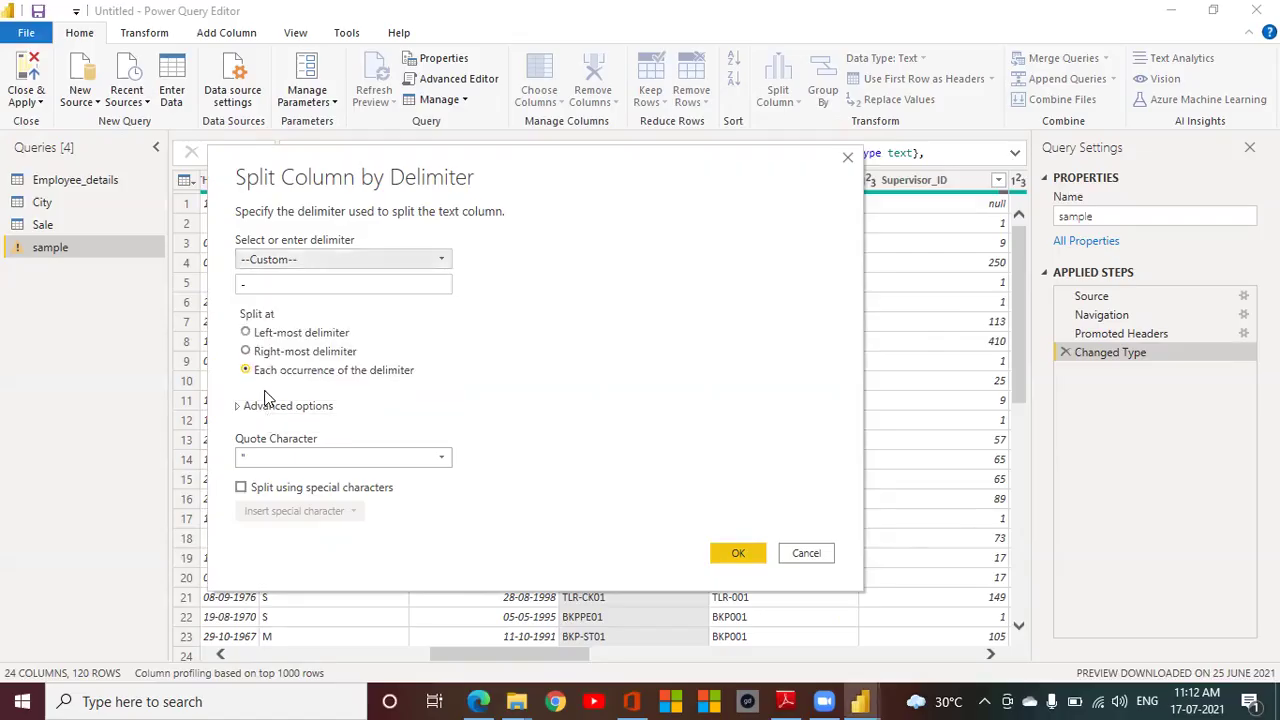
click(386, 259)
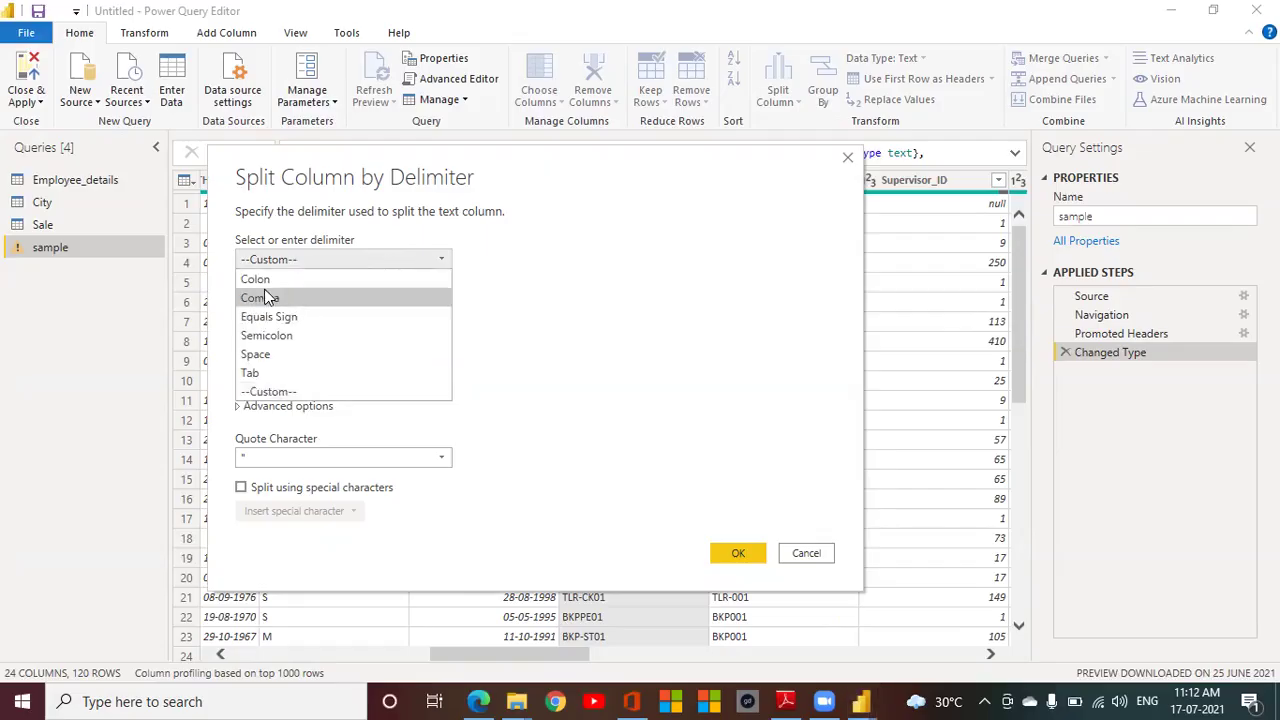
click(269, 391)
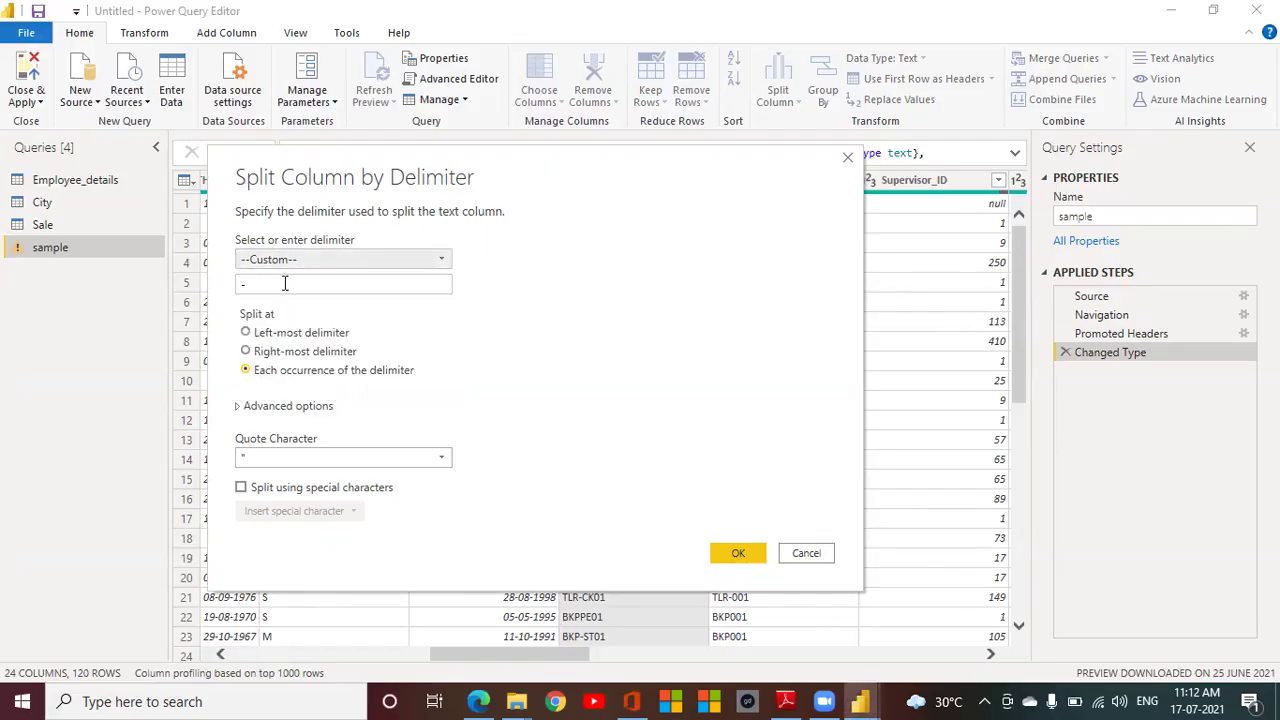
click(264, 281)
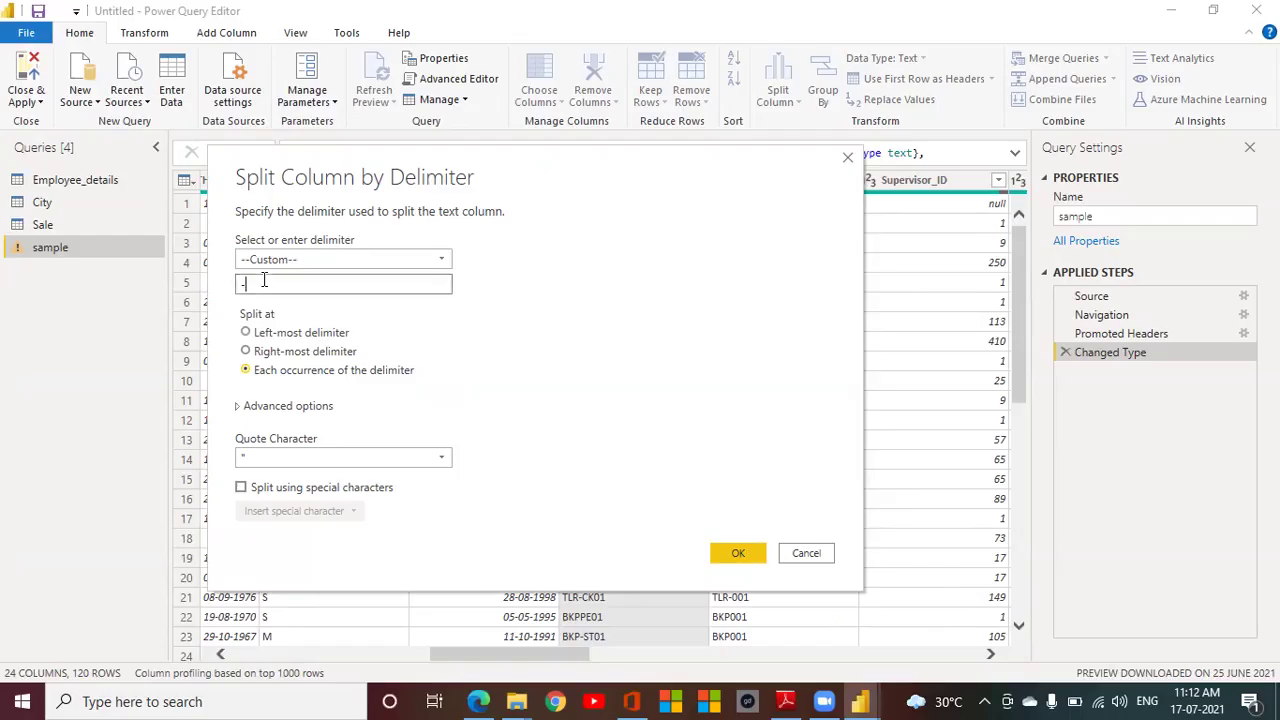
click(246, 351)
click(246, 333)
click(748, 564)
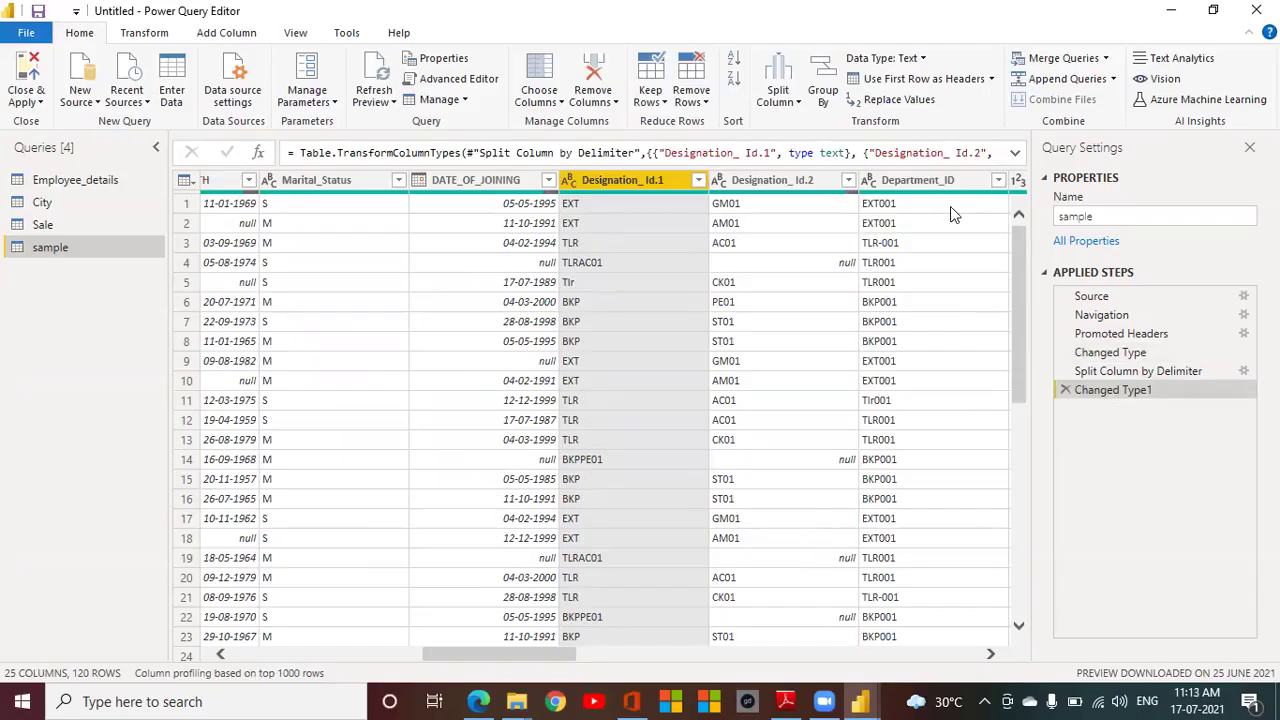
click(1064, 390)
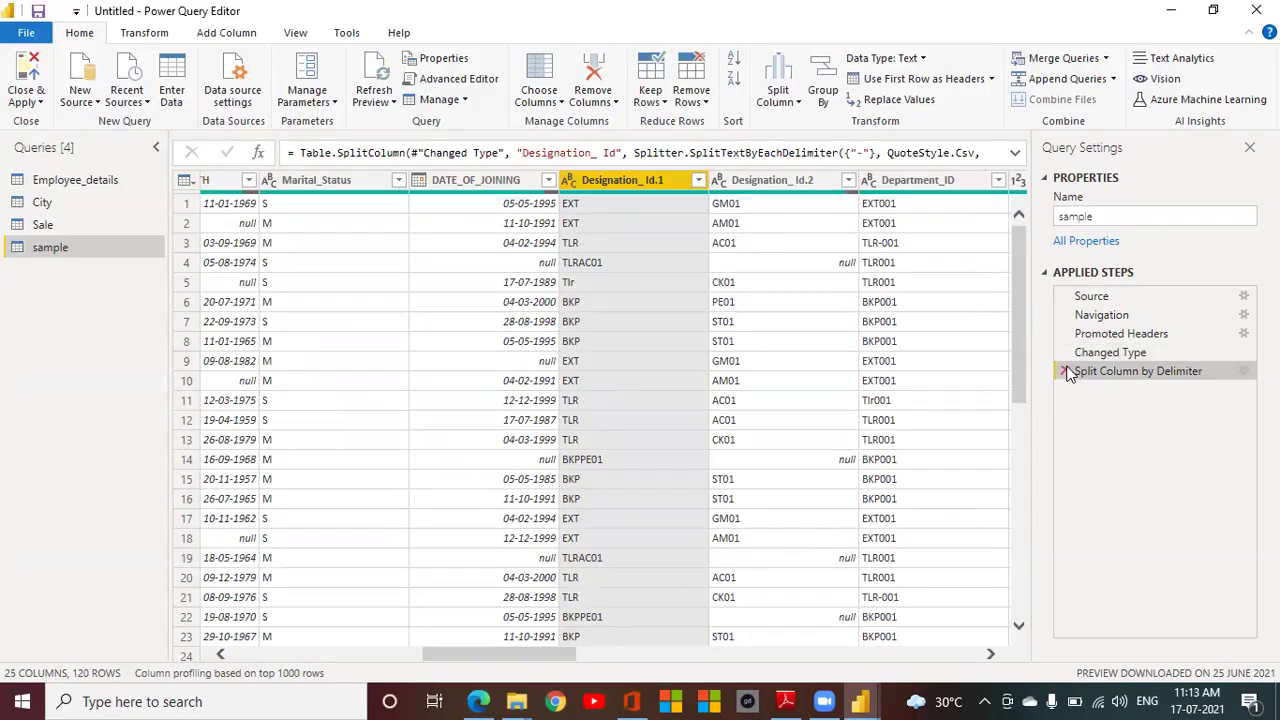
click(1065, 371)
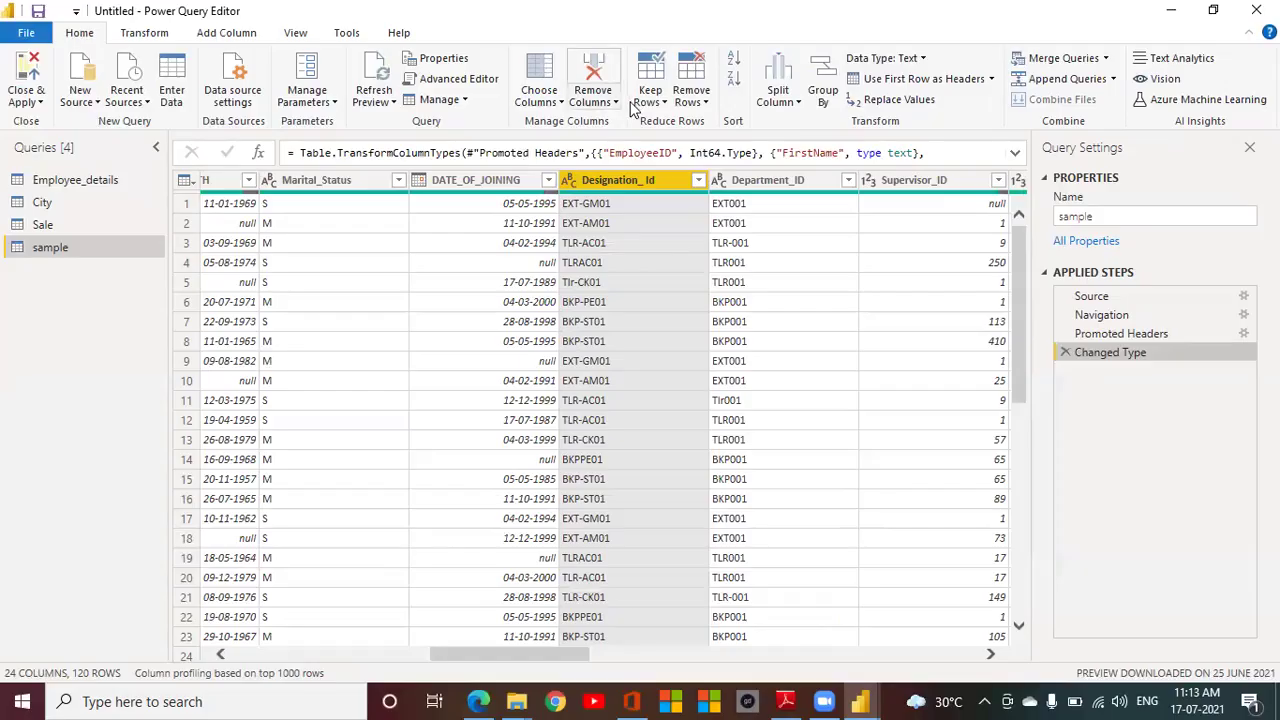
Step: Split the Designation_ Id column at the right-most "-" delimiter, and delete the applied steps this adds
click(790, 104)
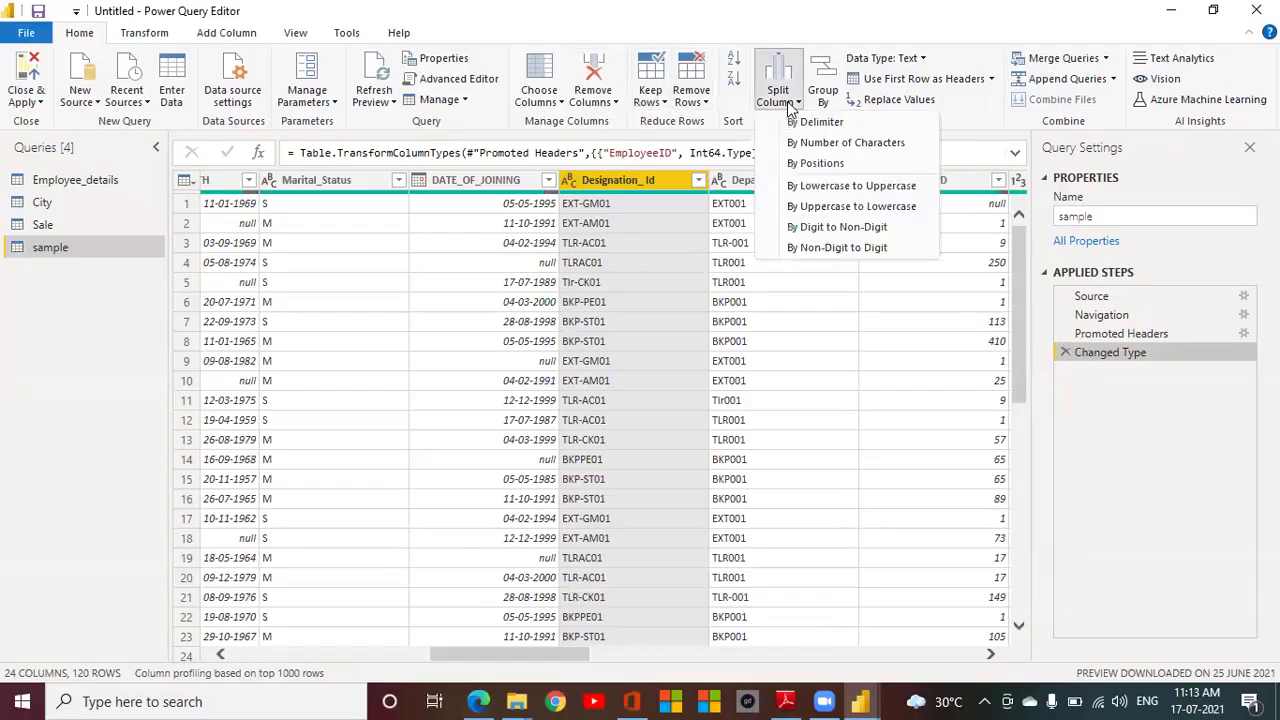
click(799, 121)
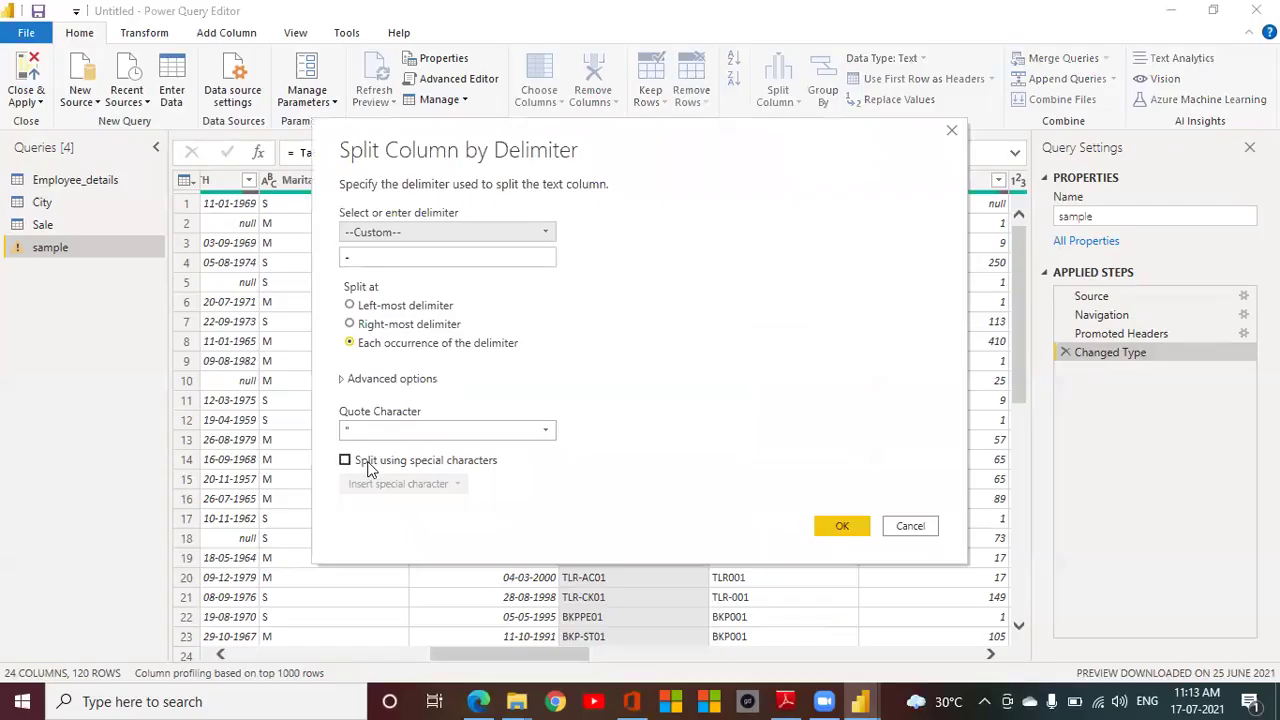
click(378, 325)
click(840, 527)
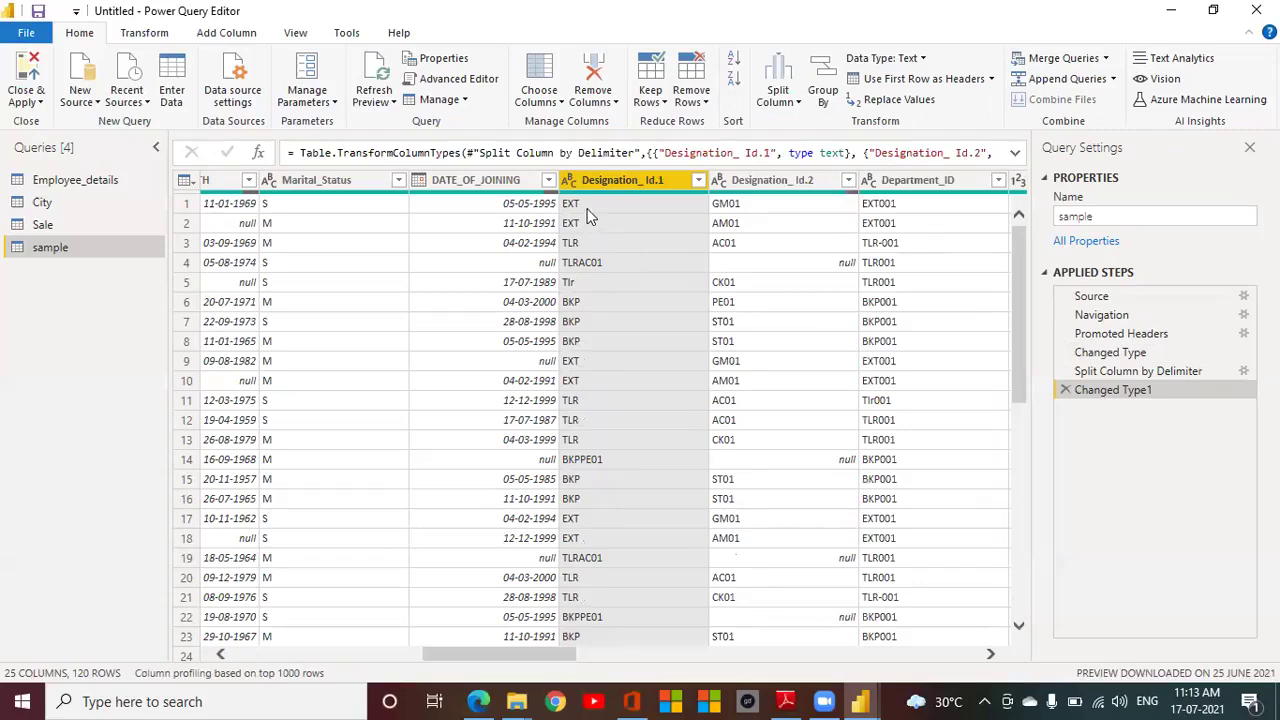
click(1065, 390)
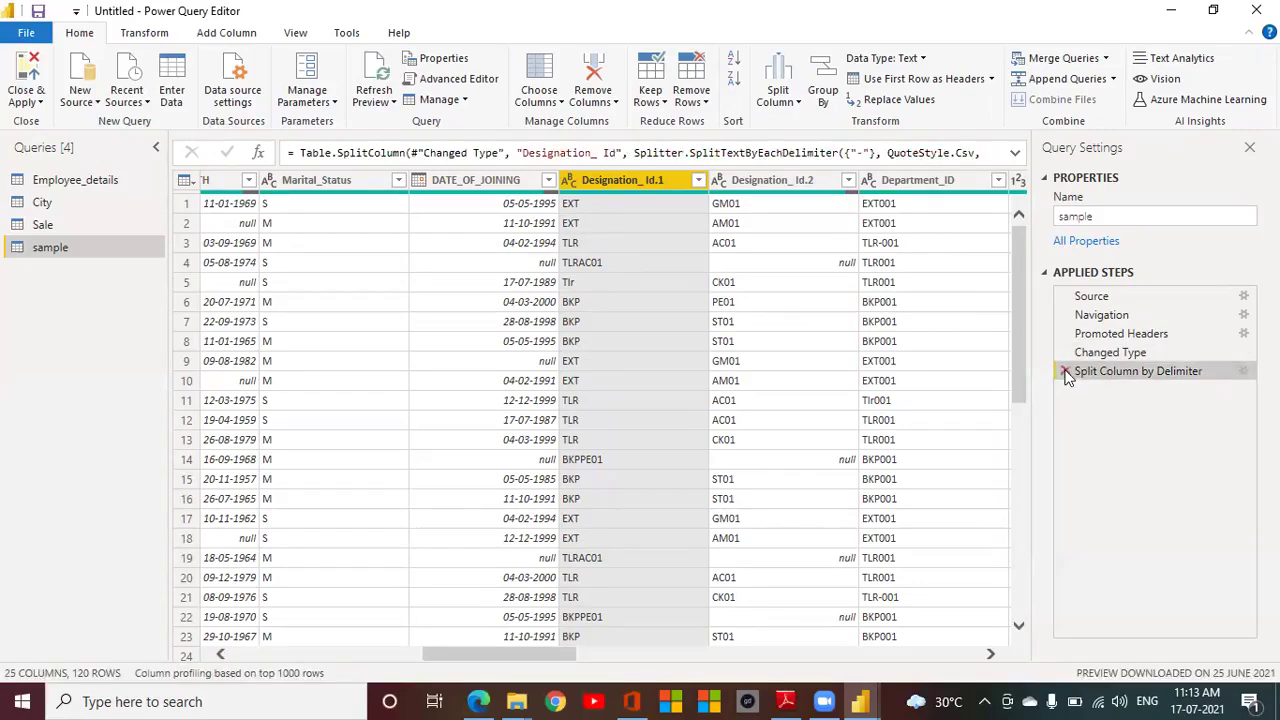
click(1064, 371)
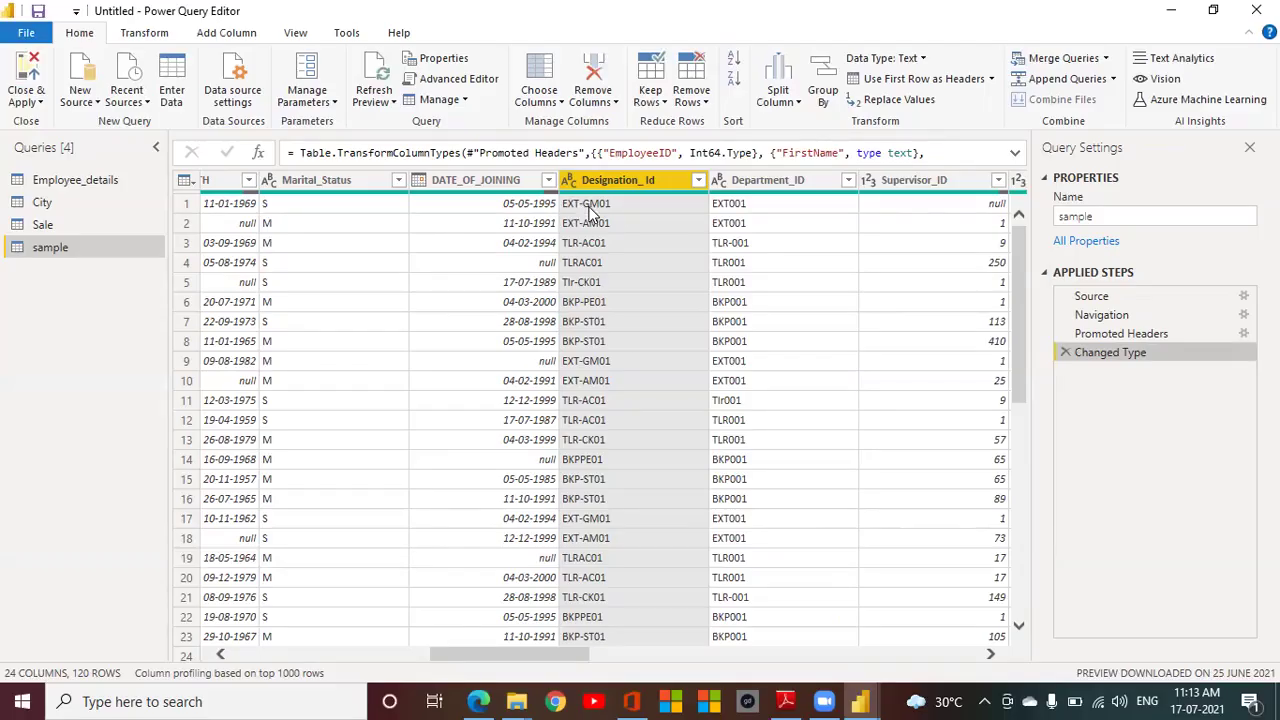
mouse_move(884, 200)
Step: Split the DATE_OF_BIRTH column at the left-most "-" delimiter, and delete the applied steps this adds
click(228, 180)
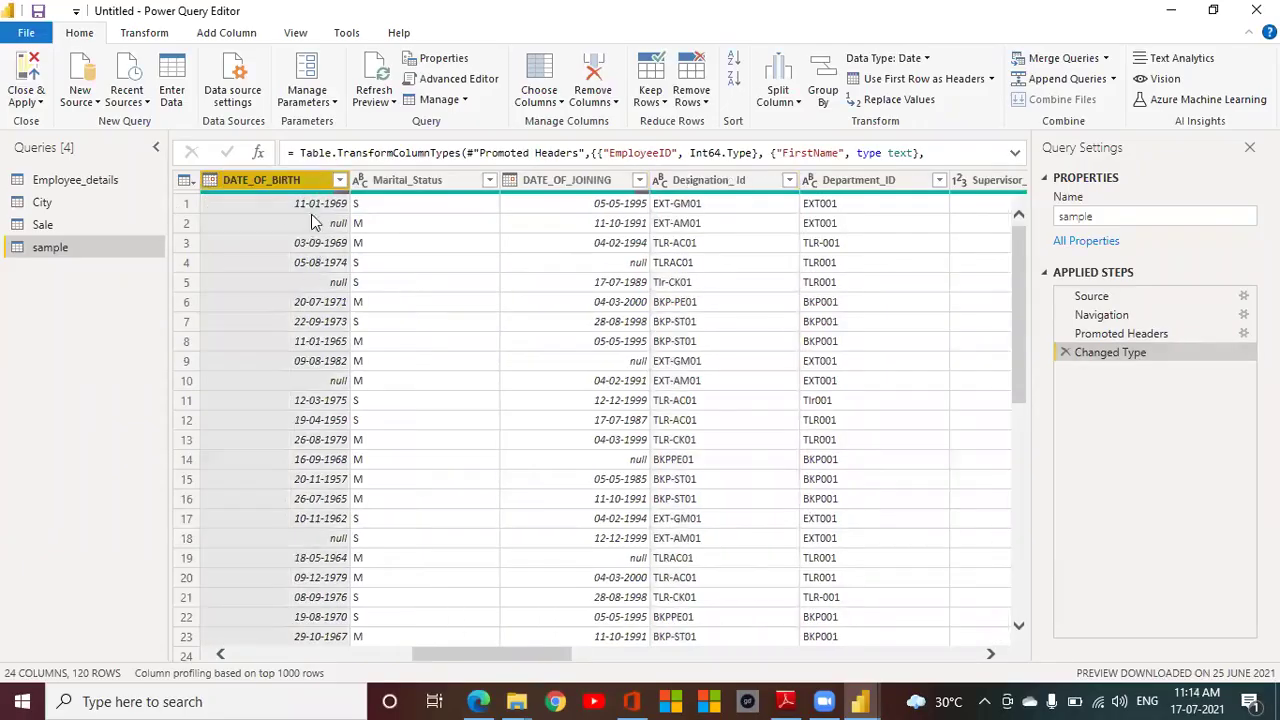
click(782, 100)
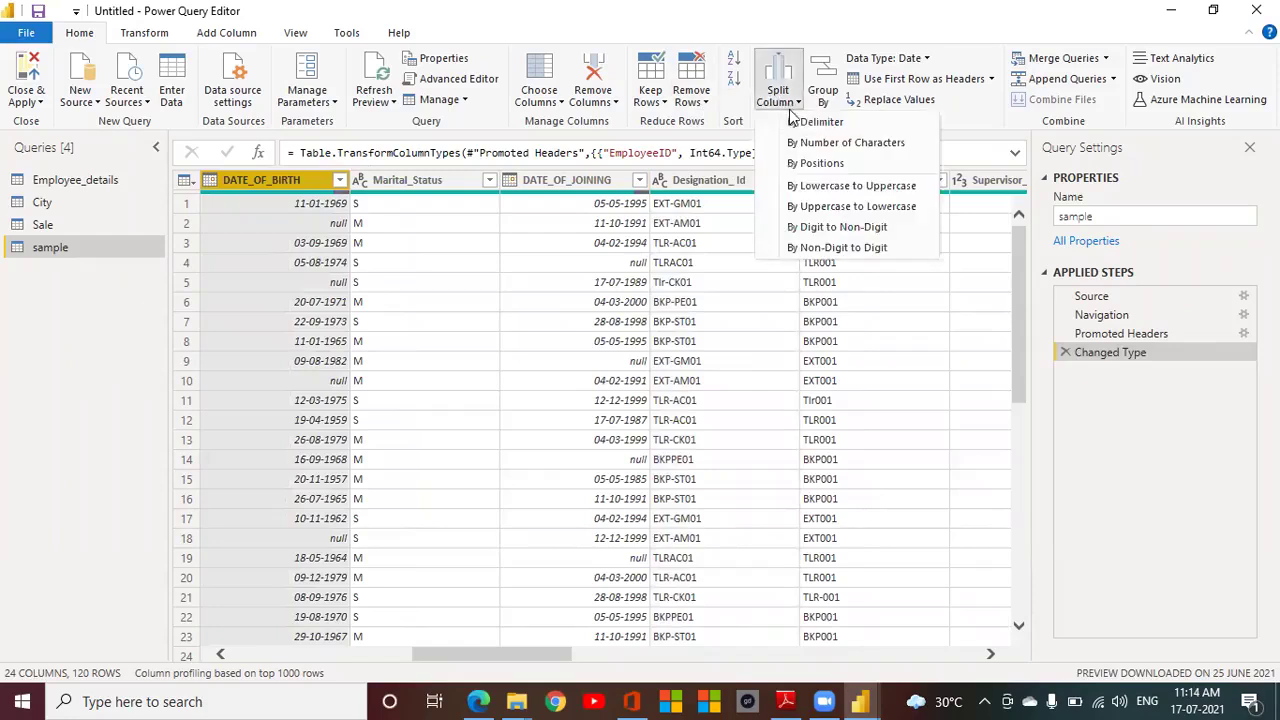
click(810, 123)
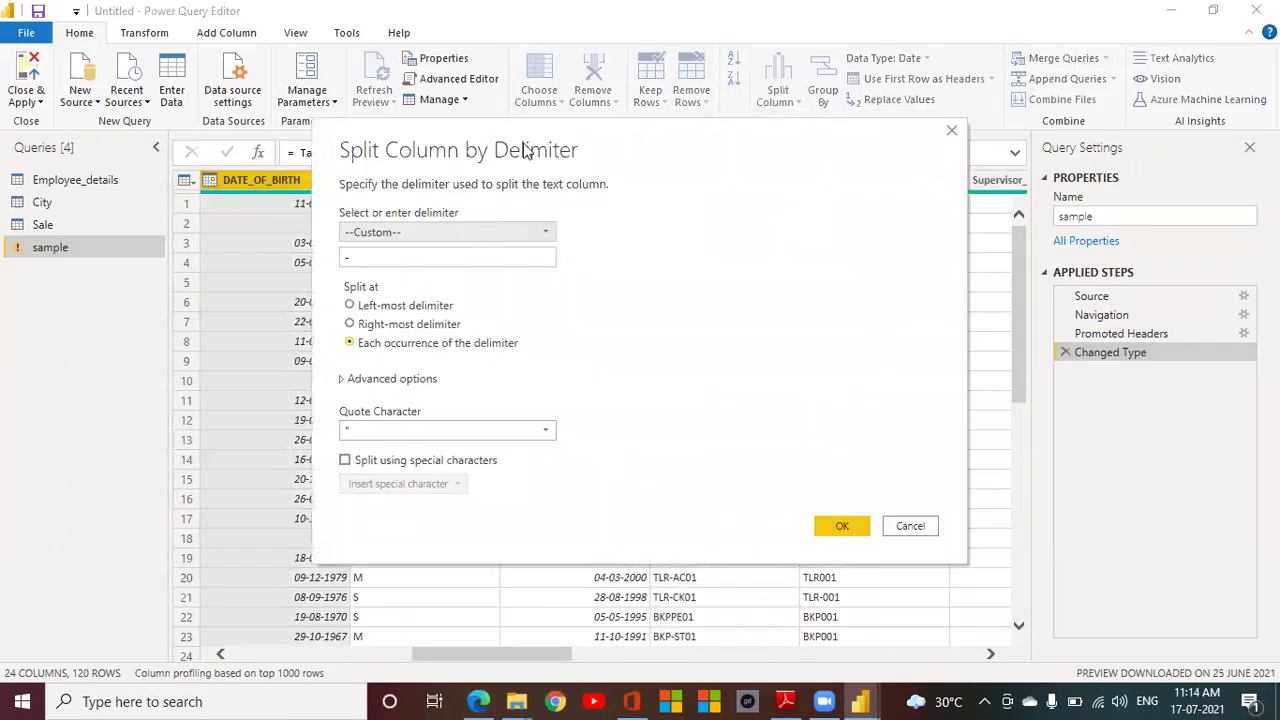
drag(533, 148, 853, 178)
click(671, 336)
click(1162, 557)
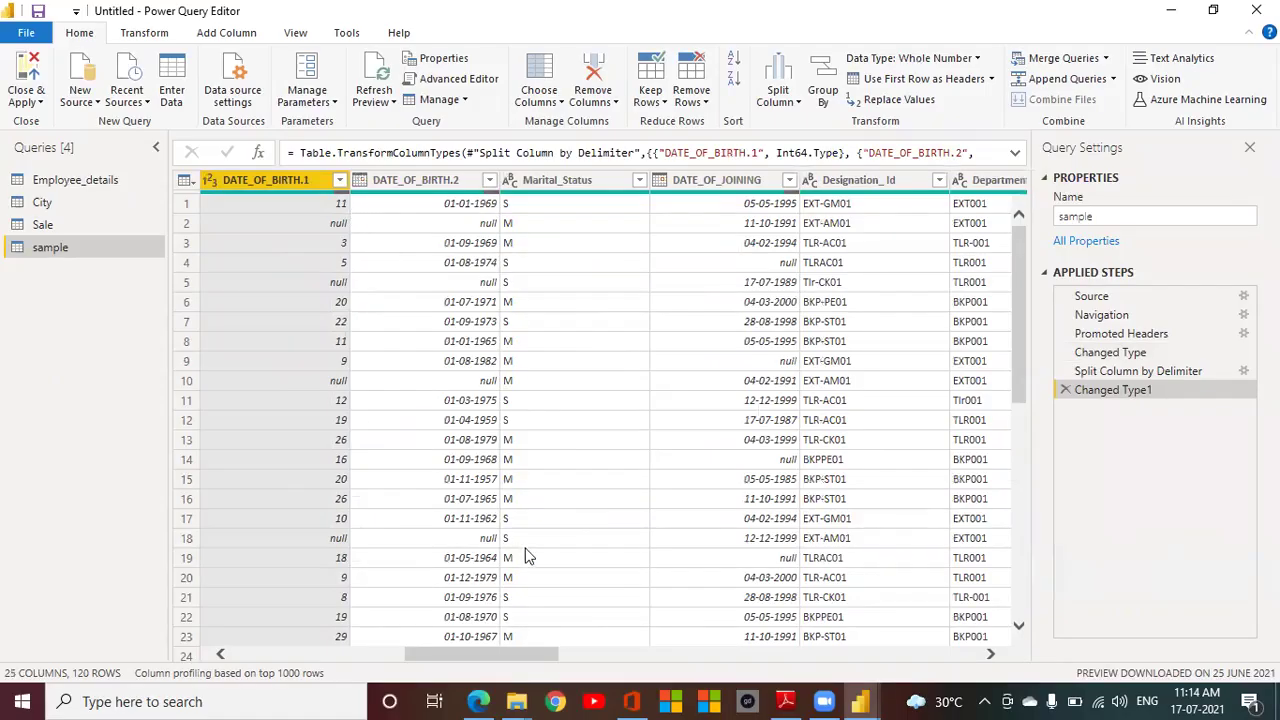
mouse_move(543, 658)
mouse_down()
mouse_move(493, 672)
mouse_move(556, 680)
mouse_up()
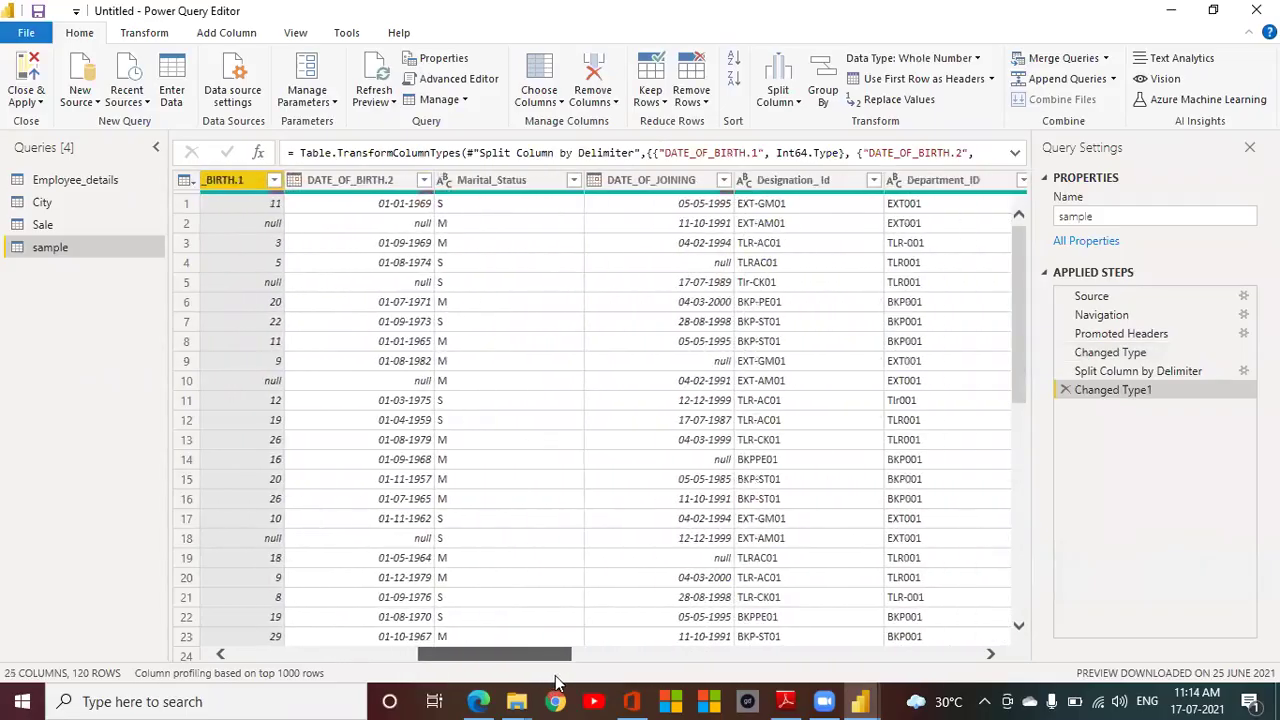
click(1064, 392)
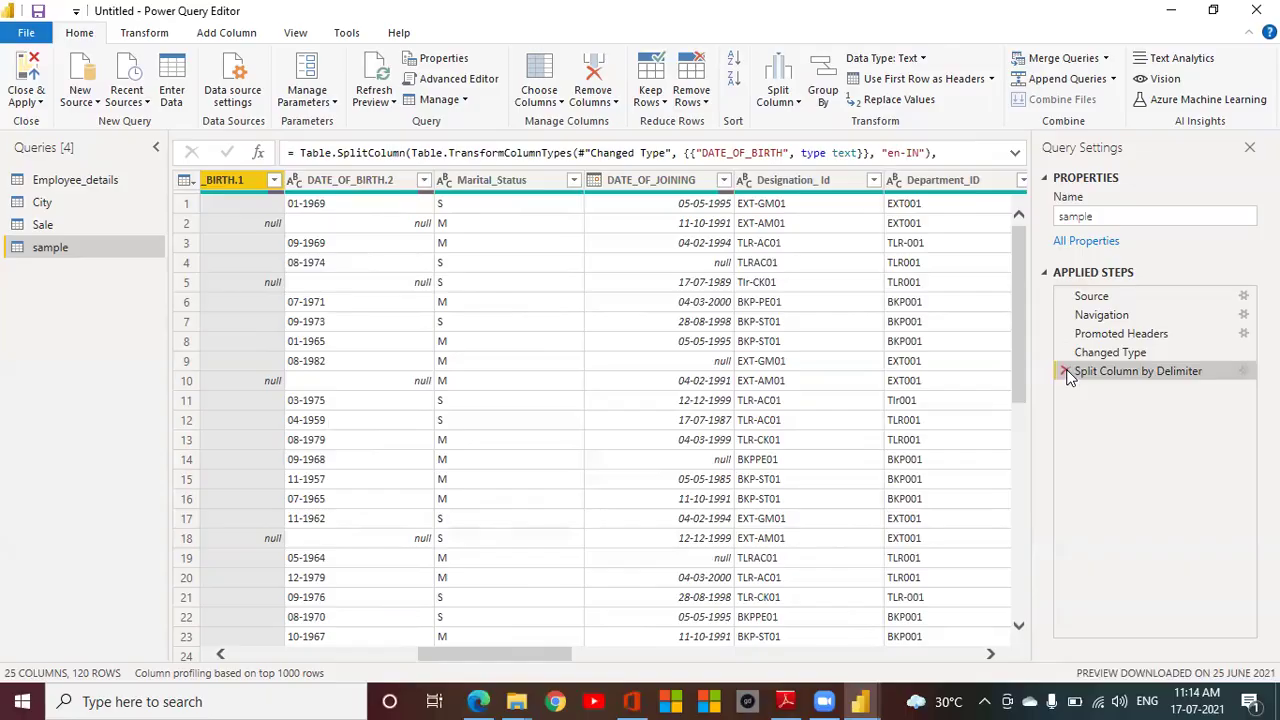
click(1065, 372)
Step: Split the DATE_OF_JOINING column at the left-most custom "-" delimiter, and delete the applied steps this adds
drag(508, 652, 597, 655)
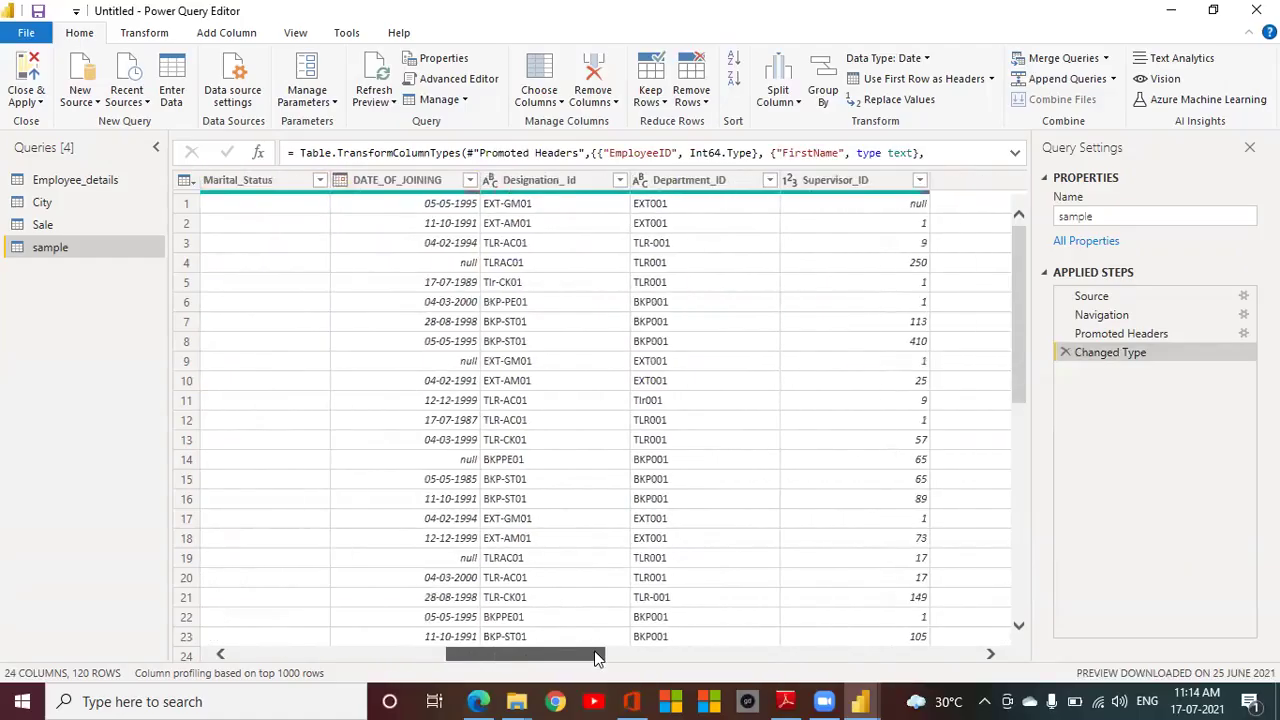
click(428, 182)
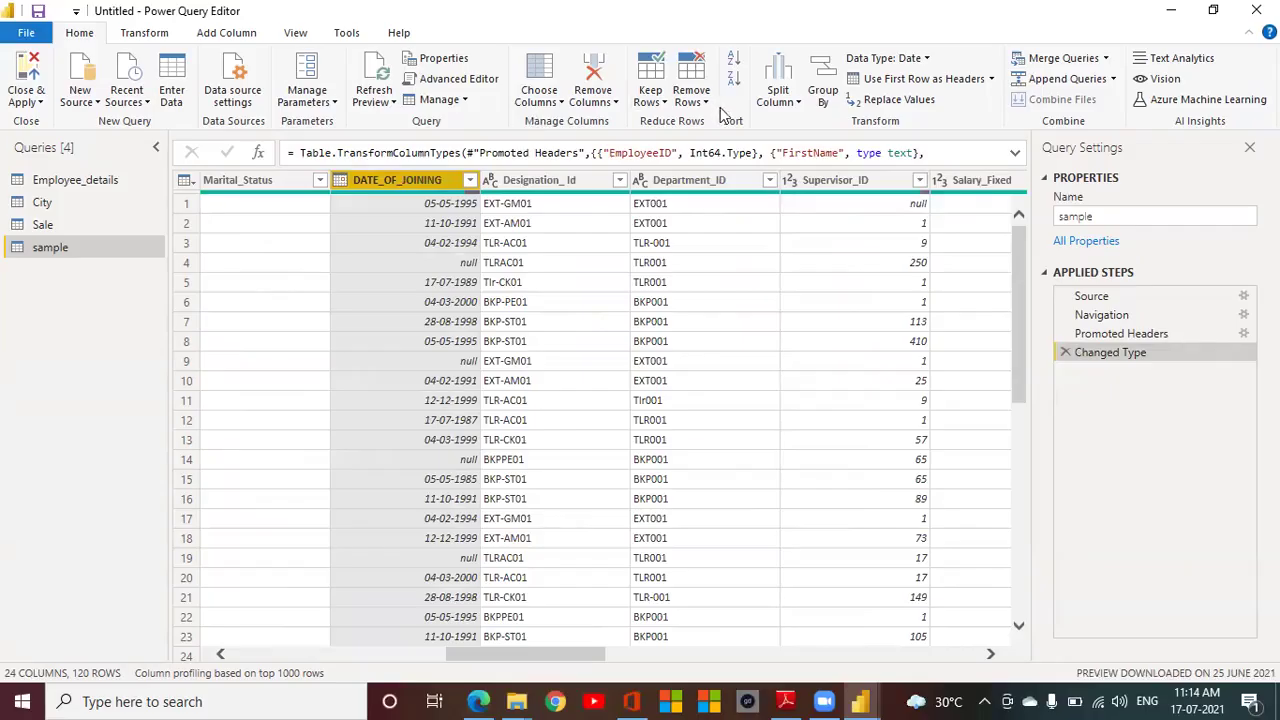
click(798, 104)
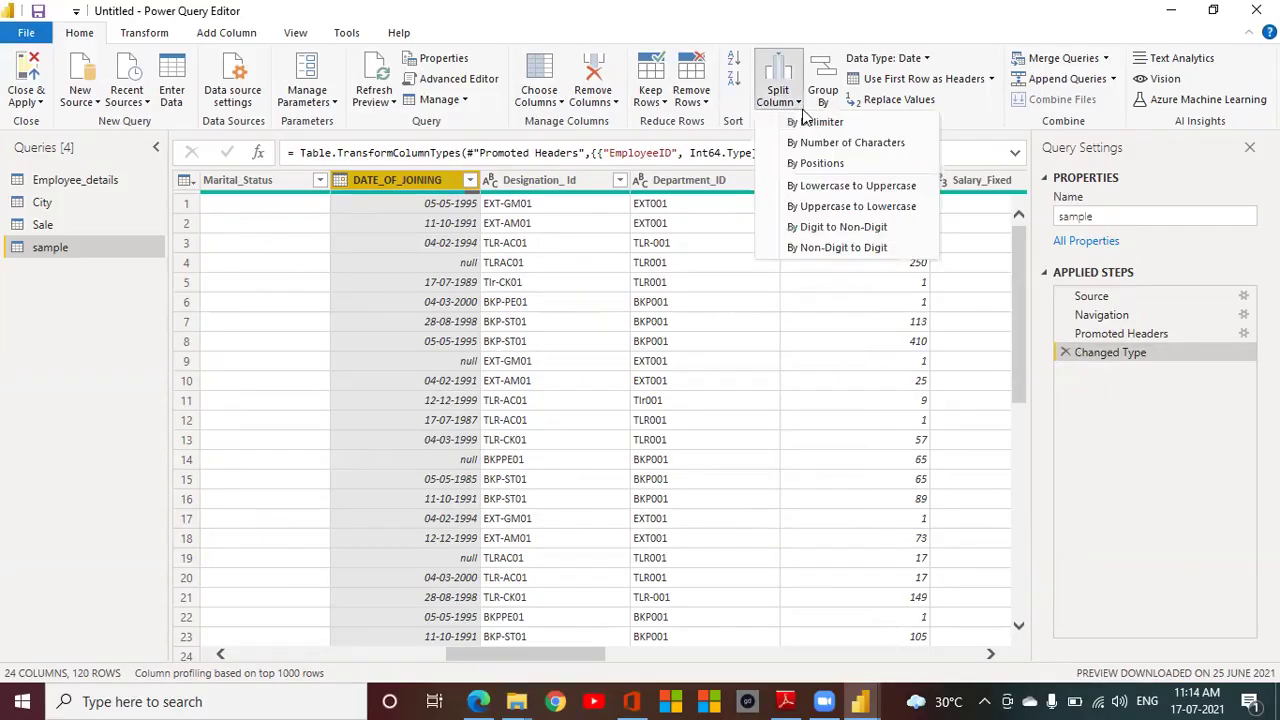
click(818, 122)
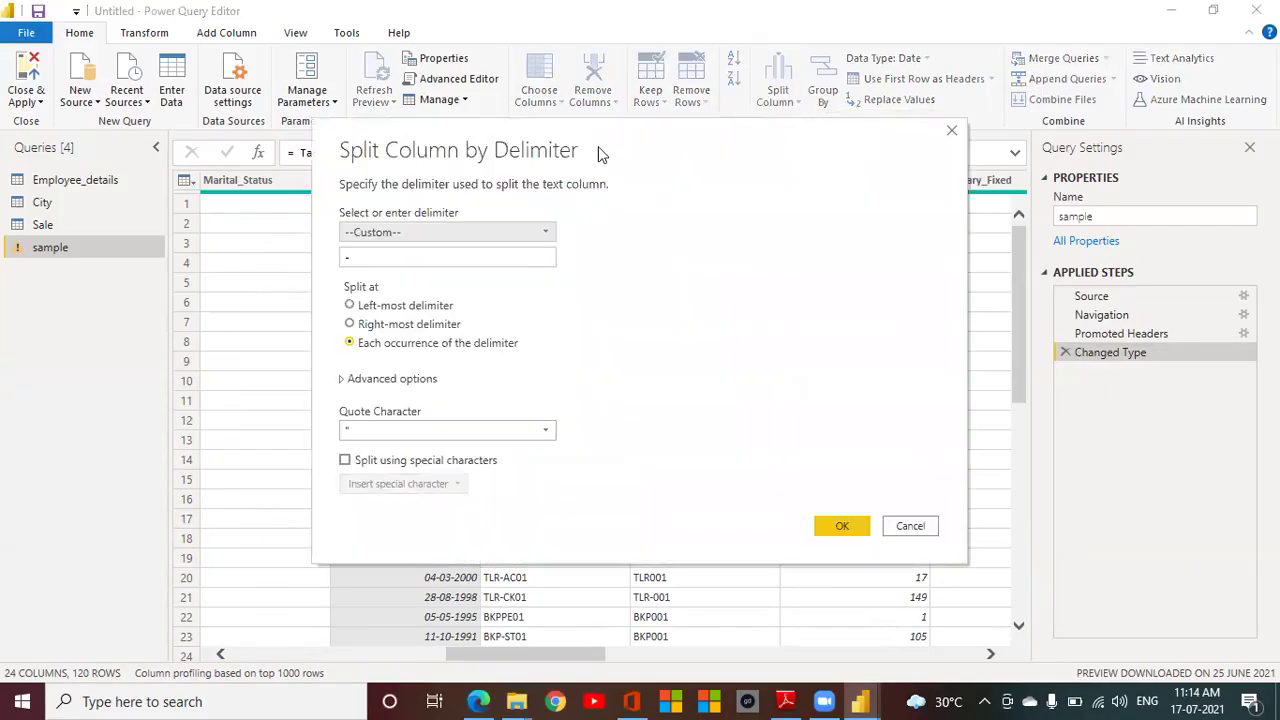
drag(598, 146, 971, 181)
click(724, 341)
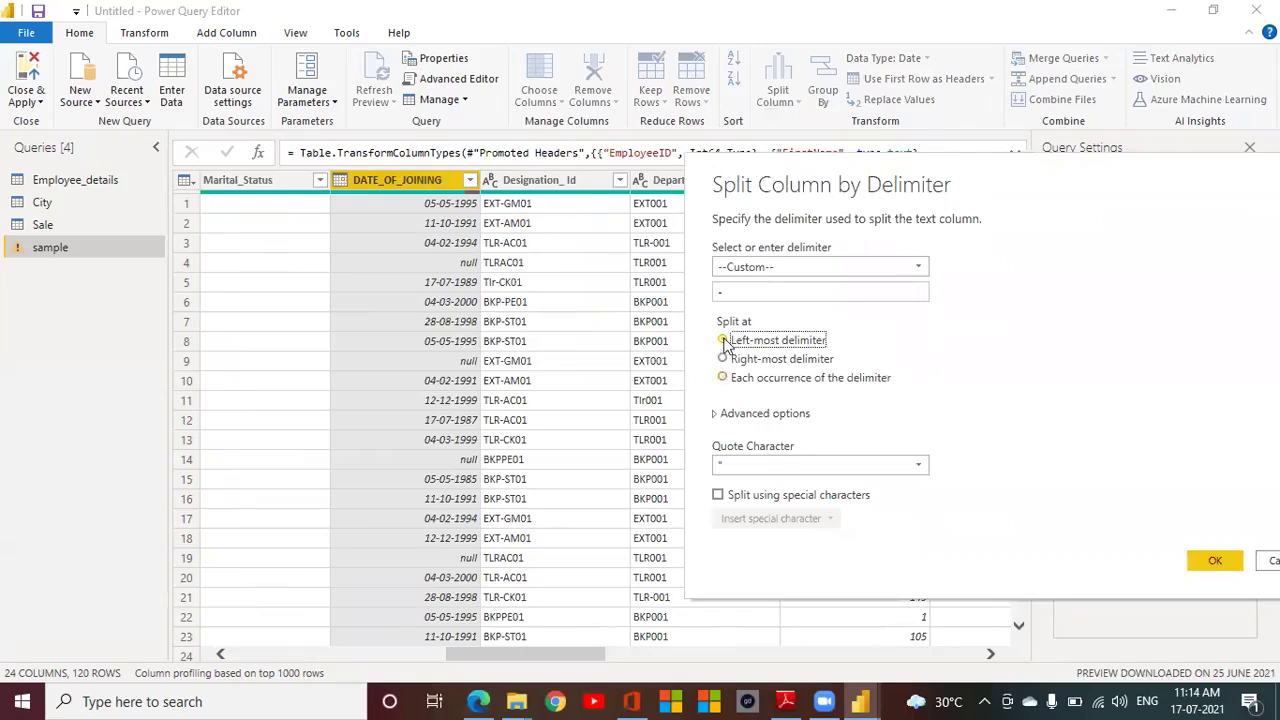
click(1214, 562)
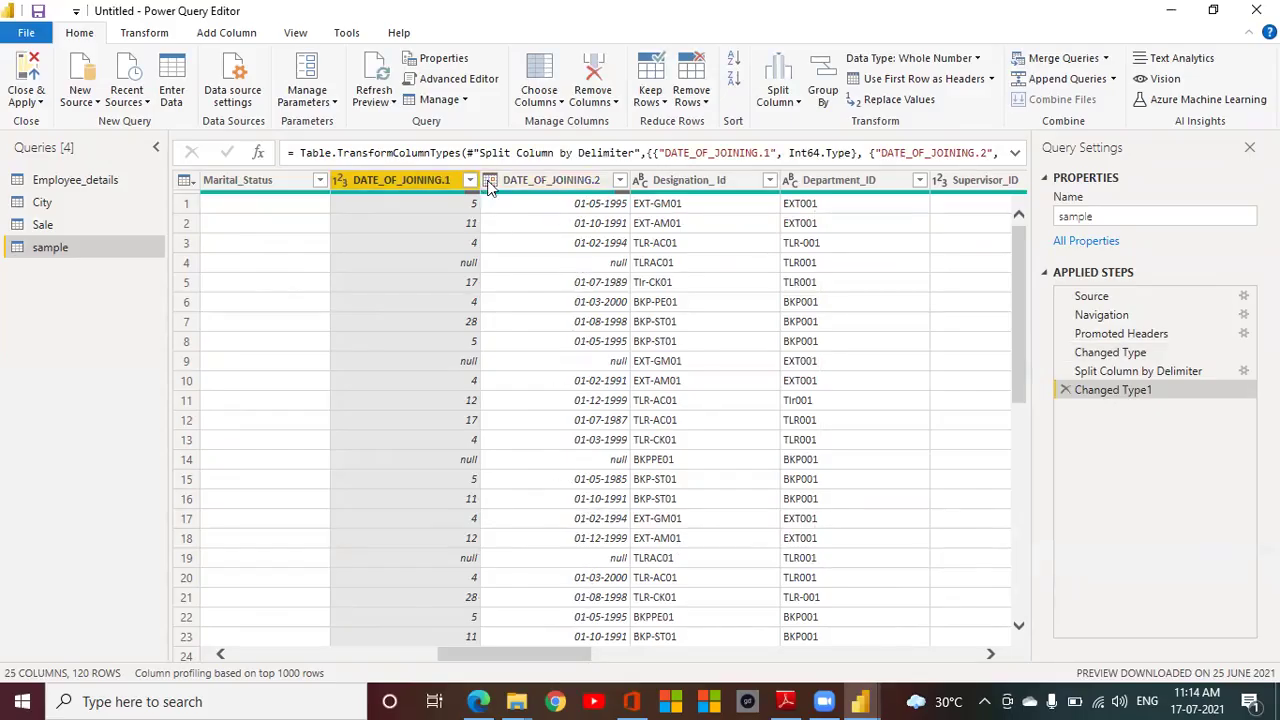
click(1066, 390)
click(1065, 371)
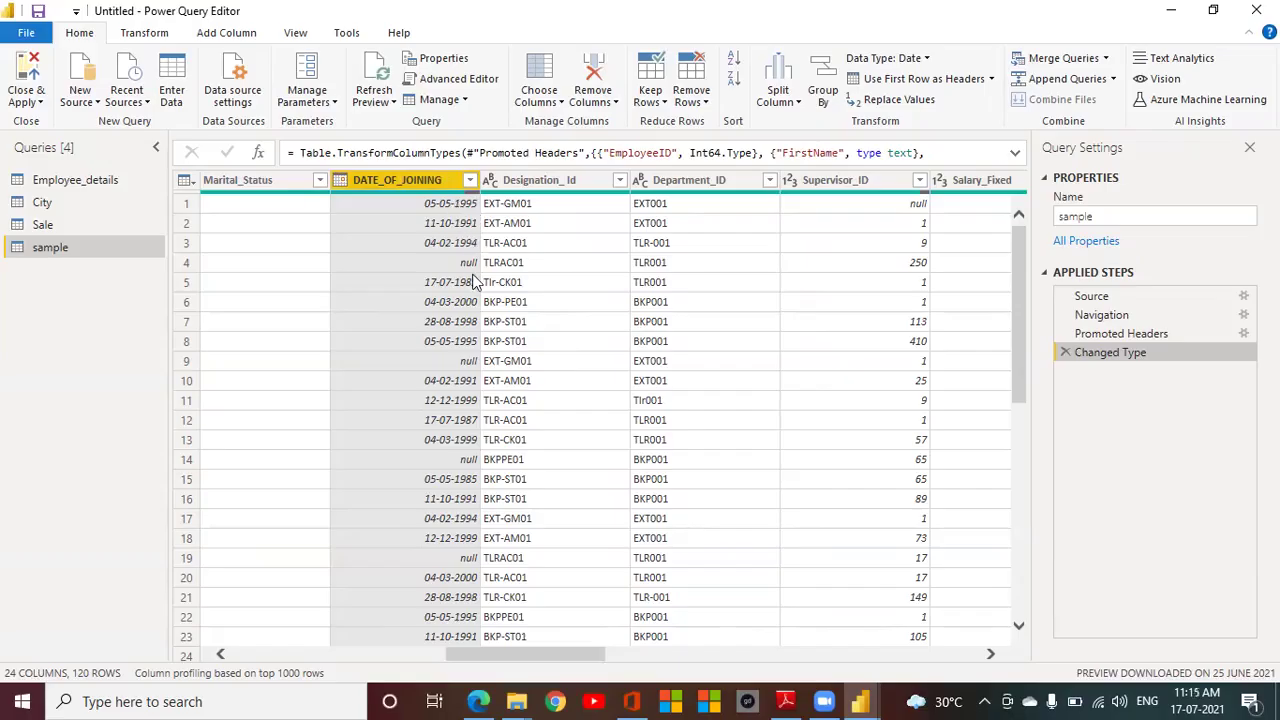
Step: Split the DATE_OF_JOINING column at the right-most custom "-" delimiter, and delete the applied steps this adds
click(796, 104)
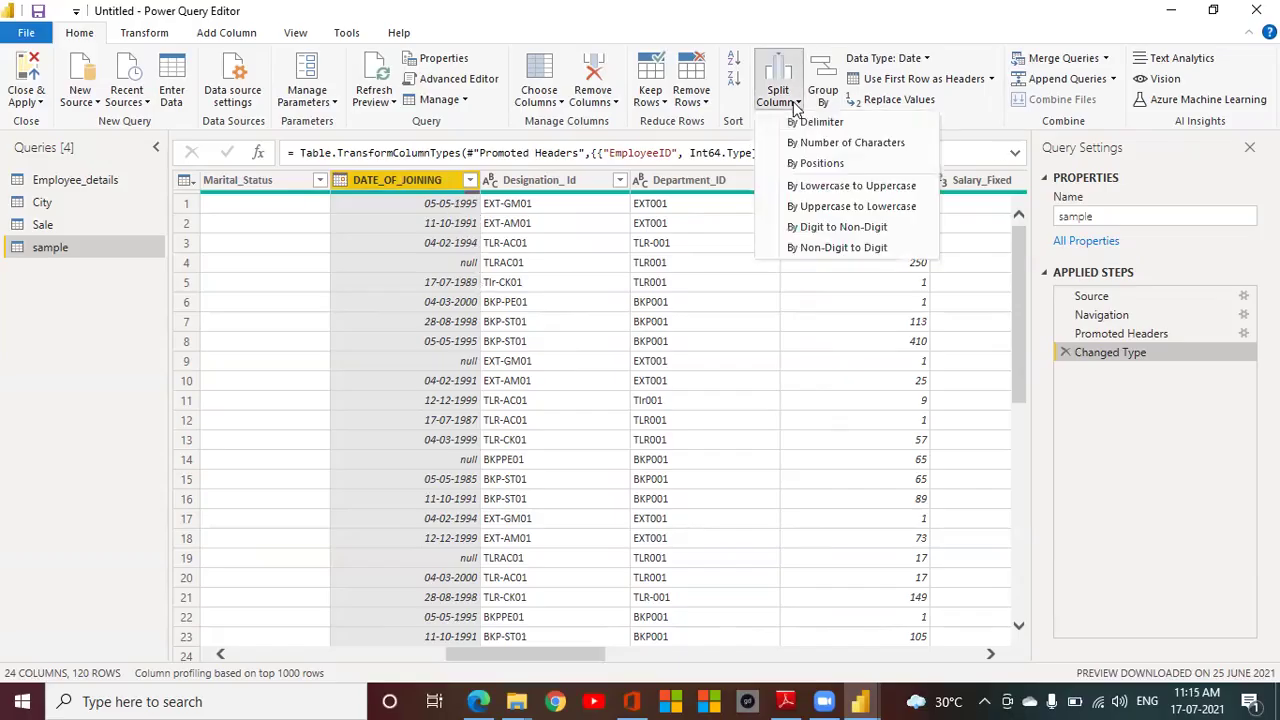
click(805, 122)
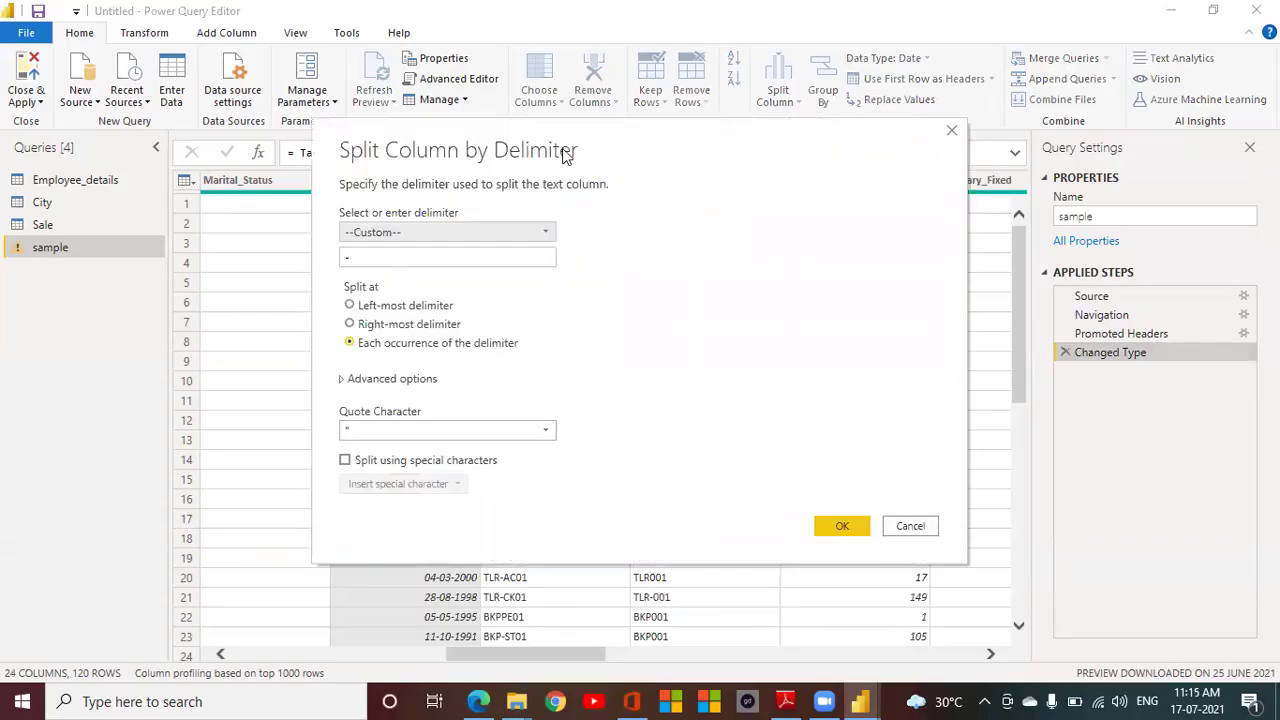
drag(563, 152, 932, 158)
click(718, 330)
click(1208, 530)
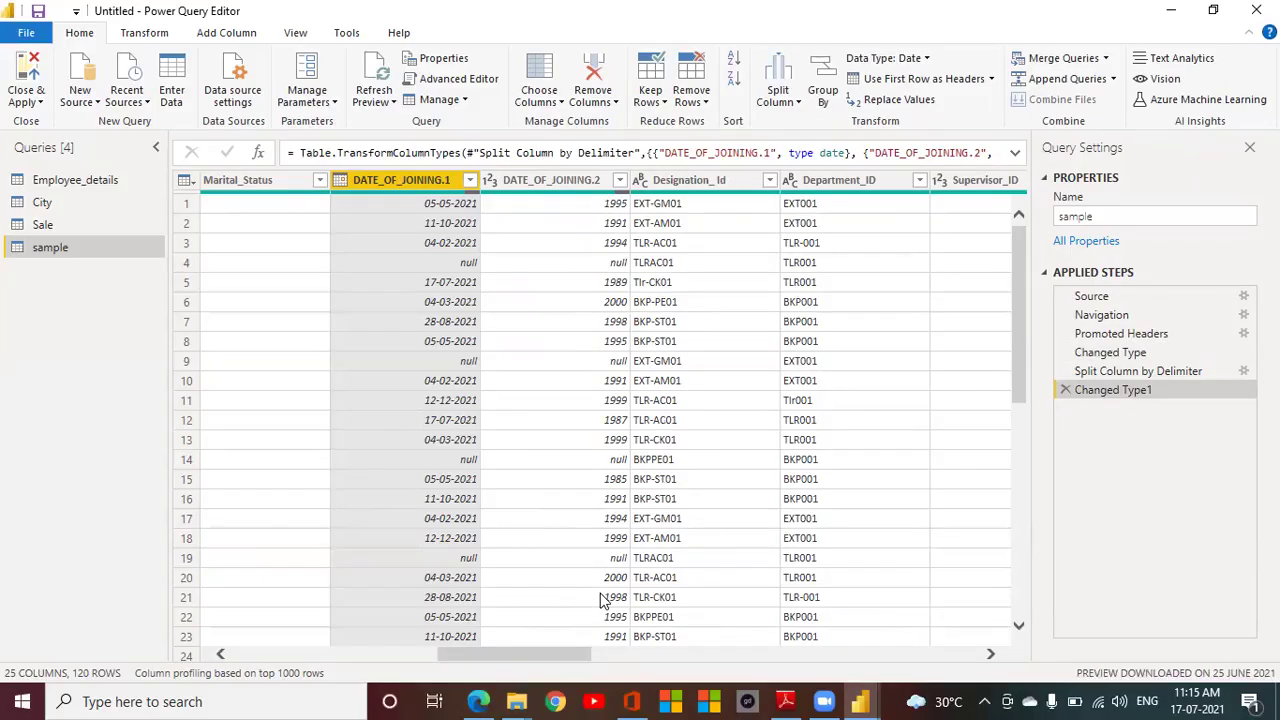
click(1065, 389)
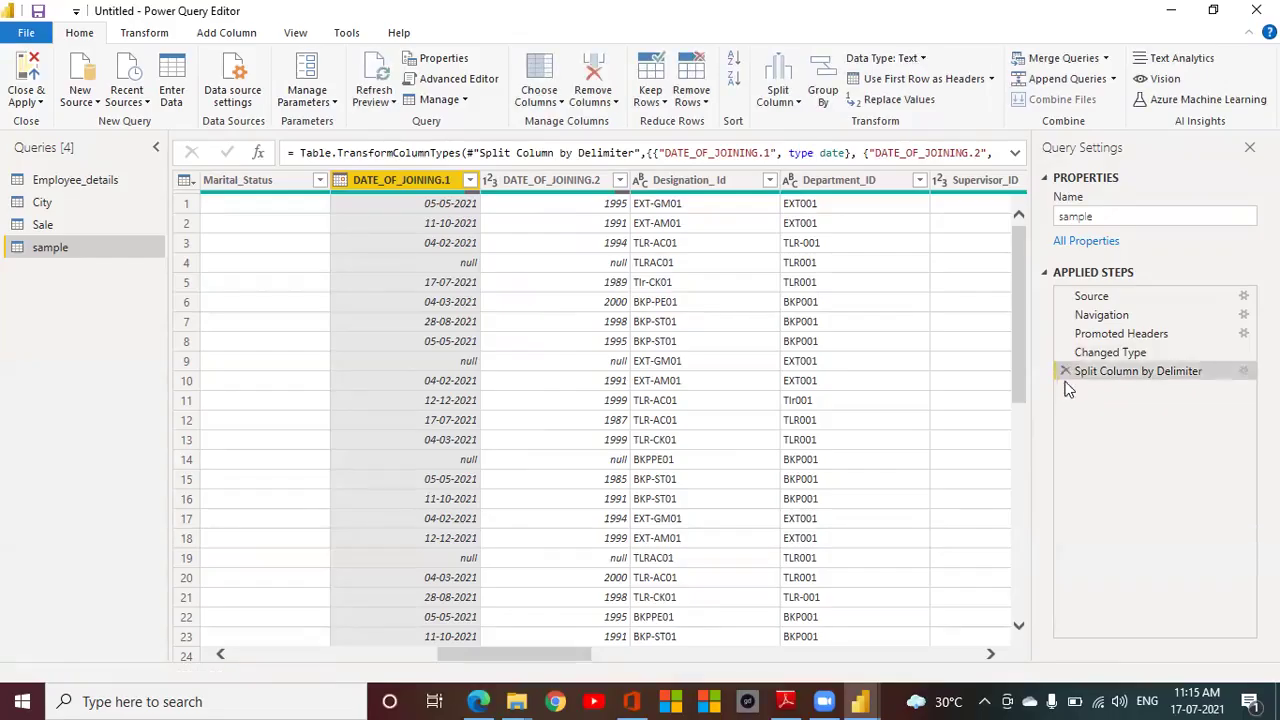
click(1065, 371)
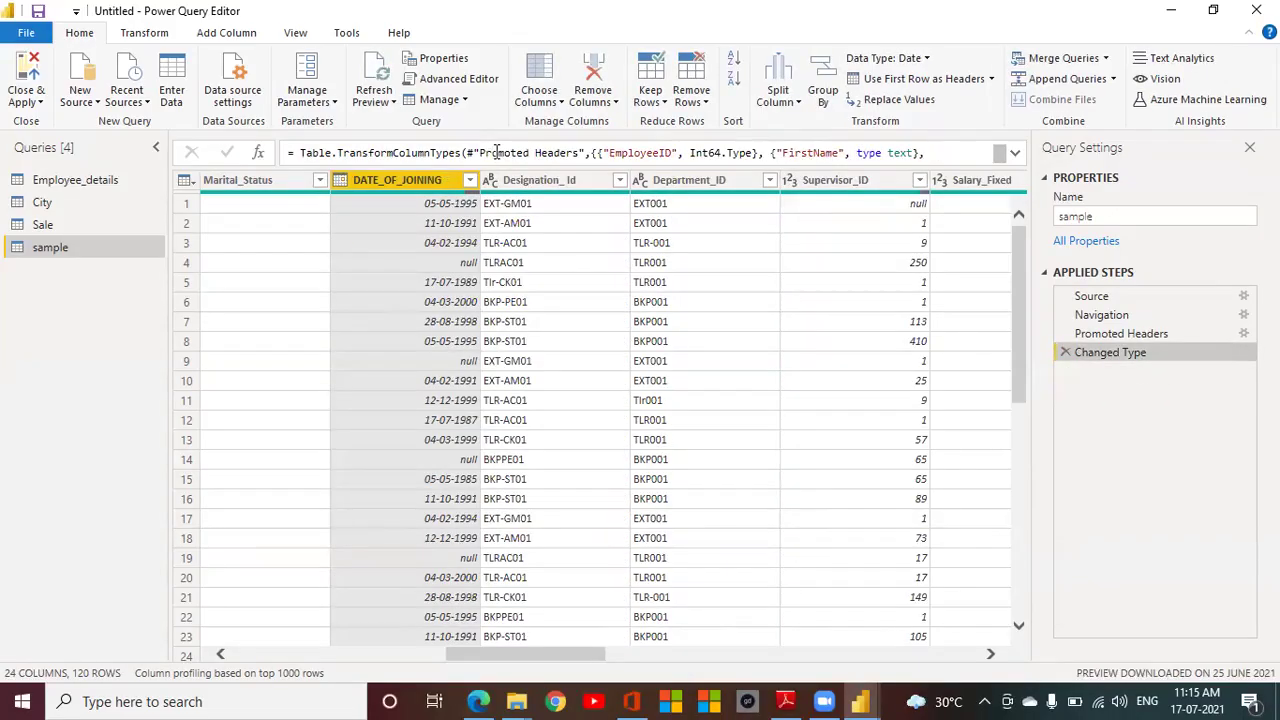
Step: Review the available delimiter choices for splitting DATE_OF_JOINING, and cancel without splitting the column
click(784, 100)
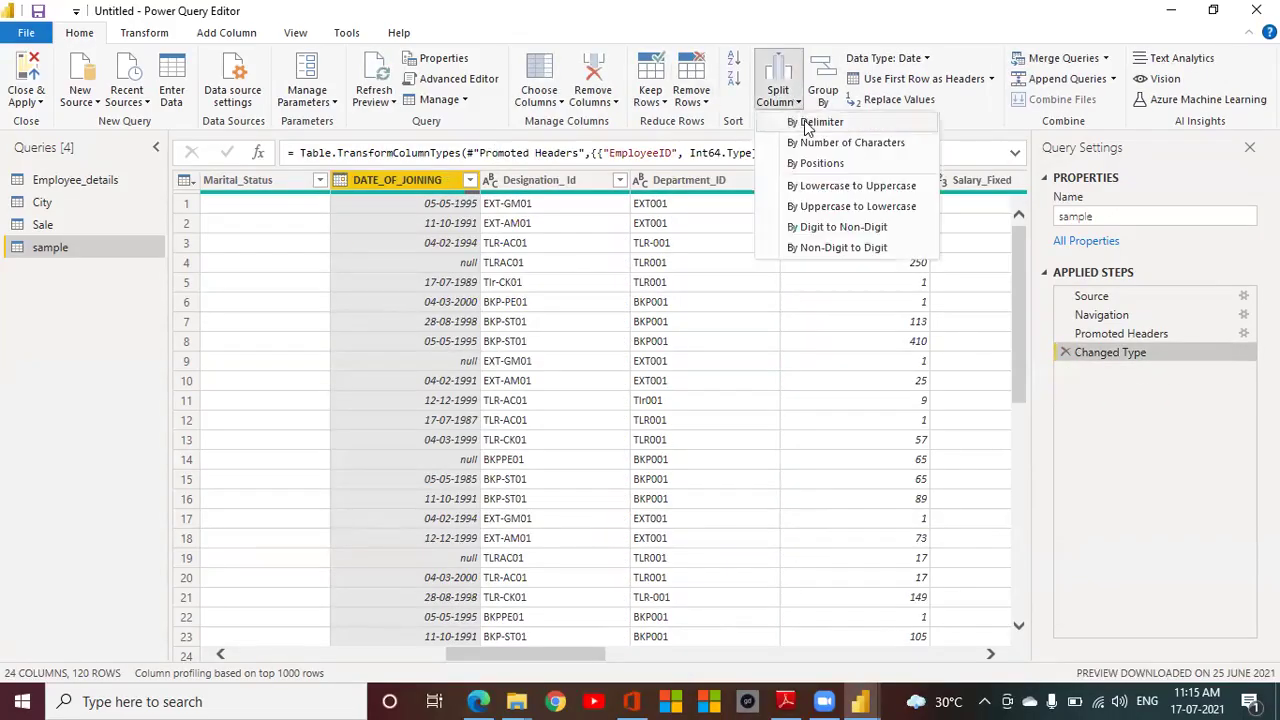
click(814, 122)
drag(614, 145, 987, 173)
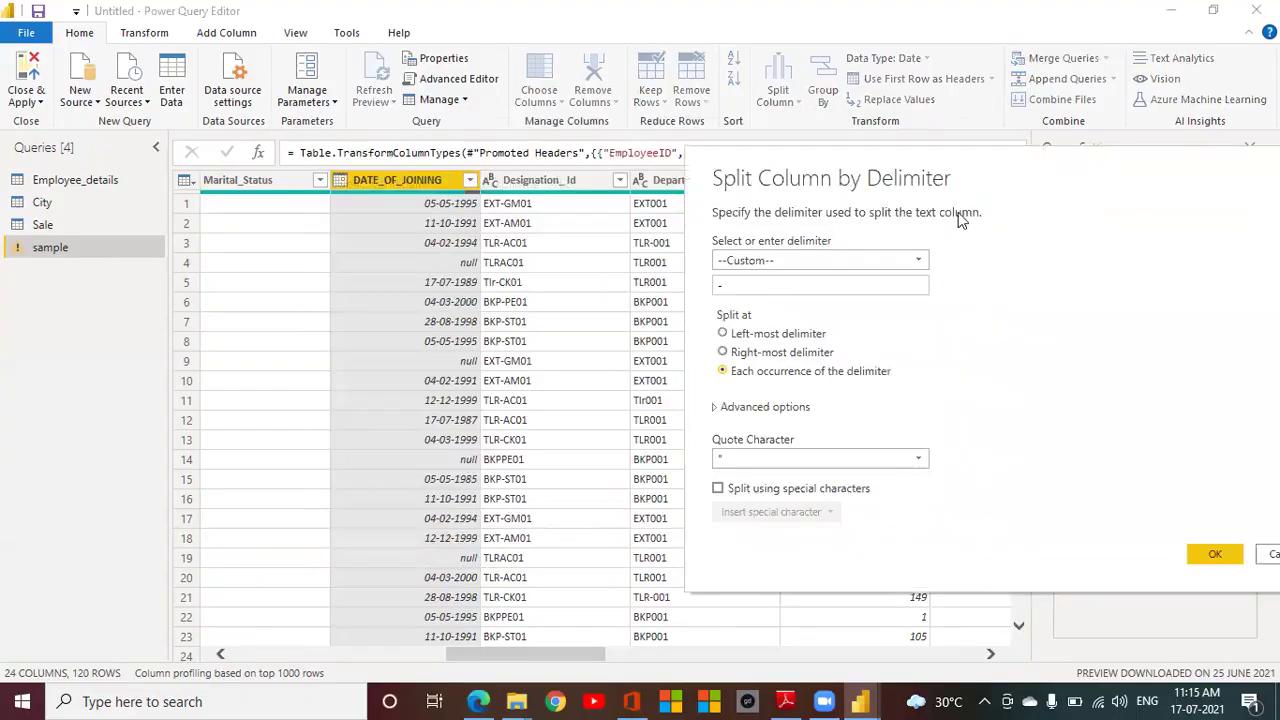
click(918, 261)
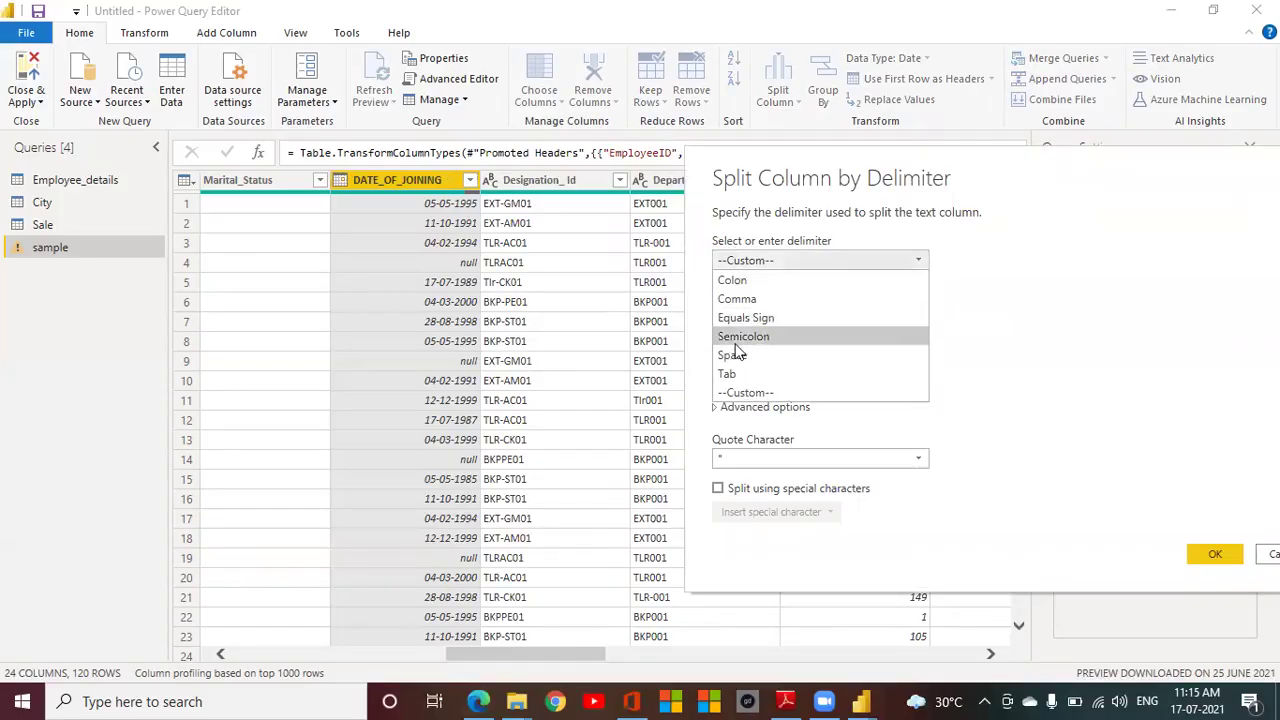
click(1270, 554)
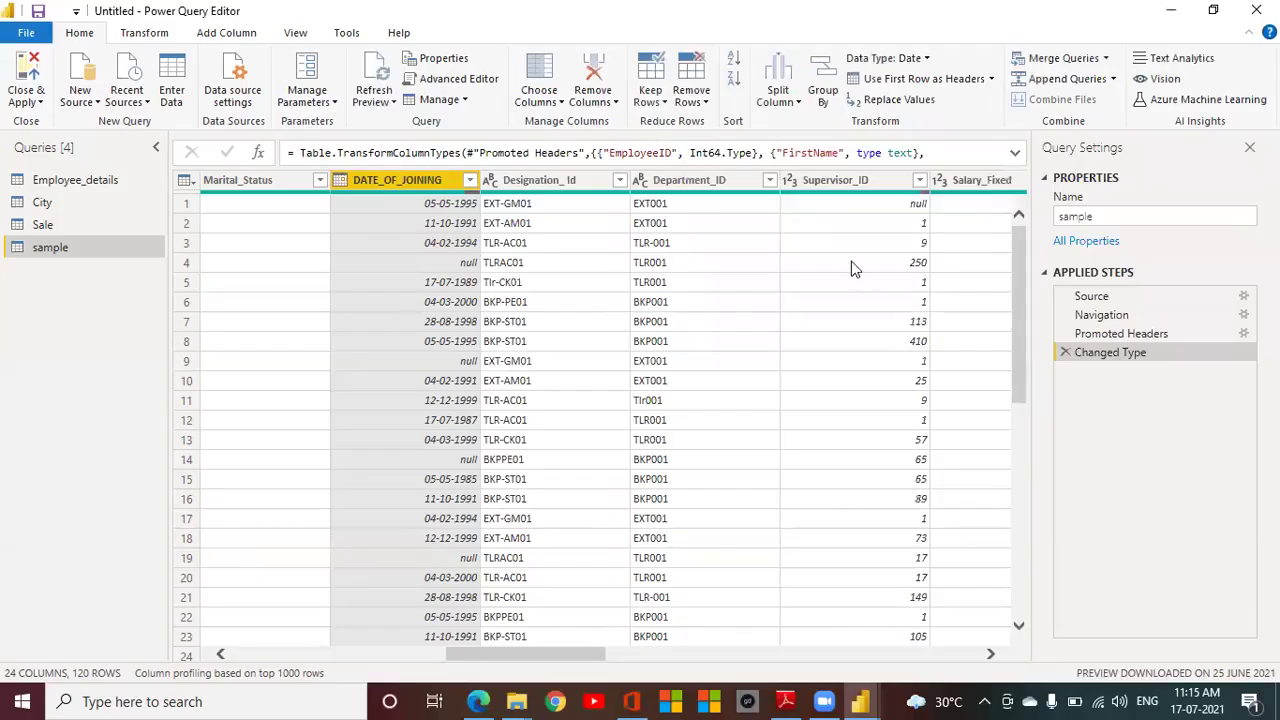
Step: Split the FirstName column by 2 characters once, as far left as possible, and delete the applied steps this adds
click(795, 104)
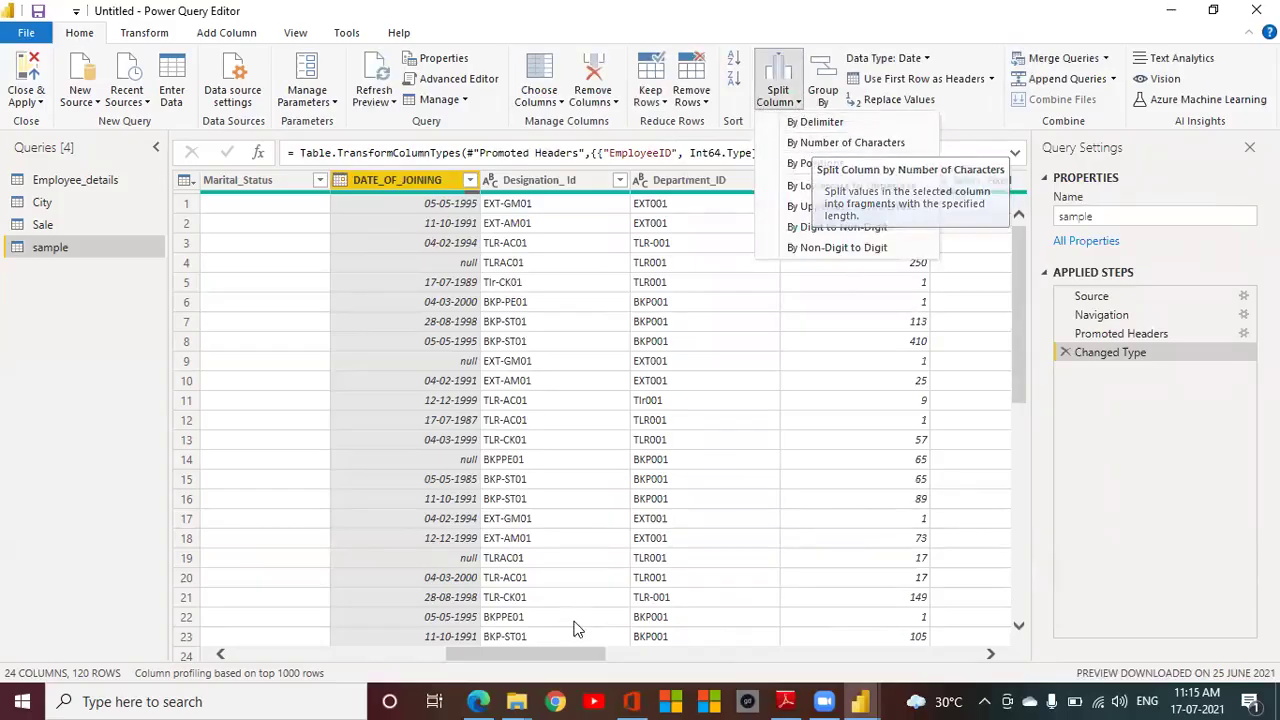
click(536, 649)
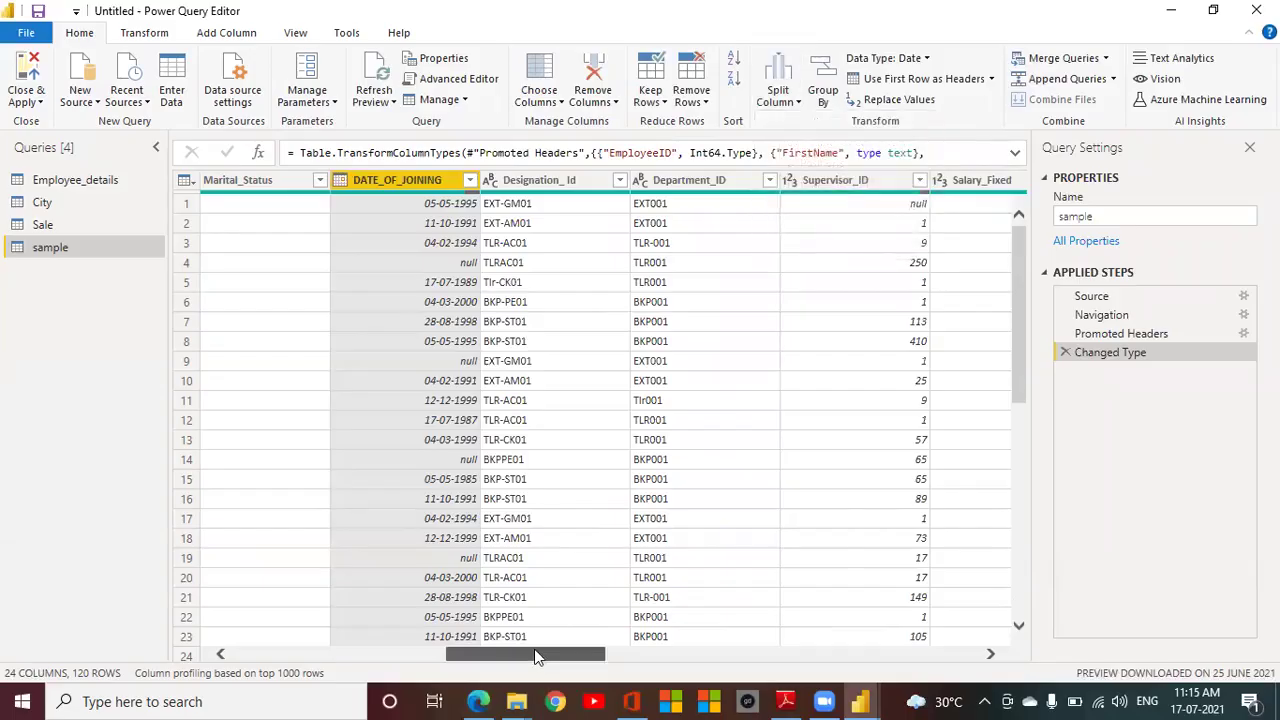
drag(536, 654, 321, 654)
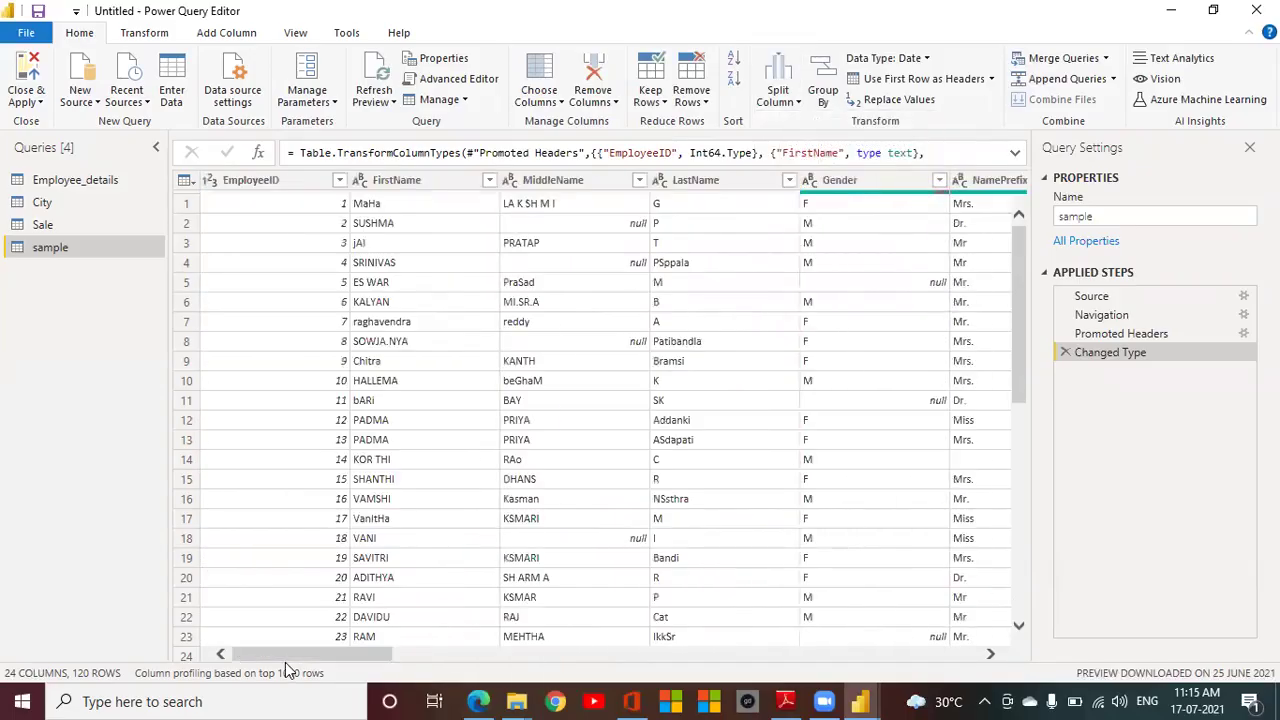
click(401, 180)
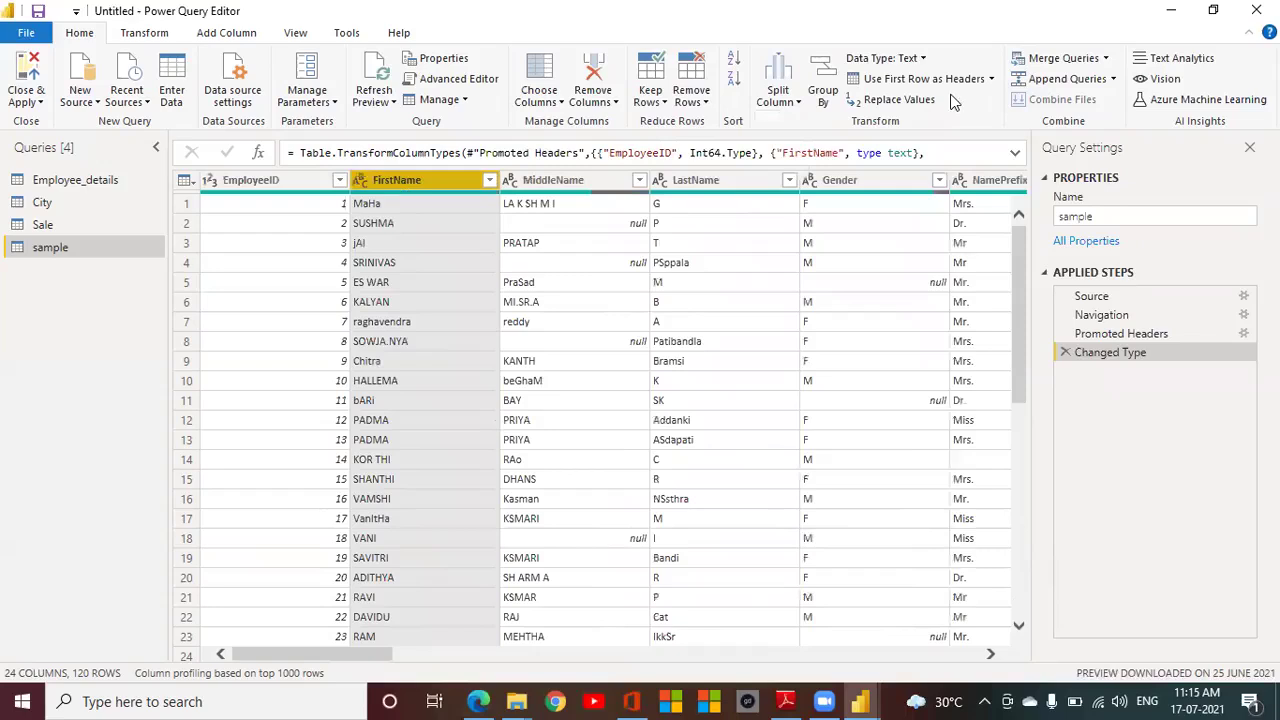
click(783, 98)
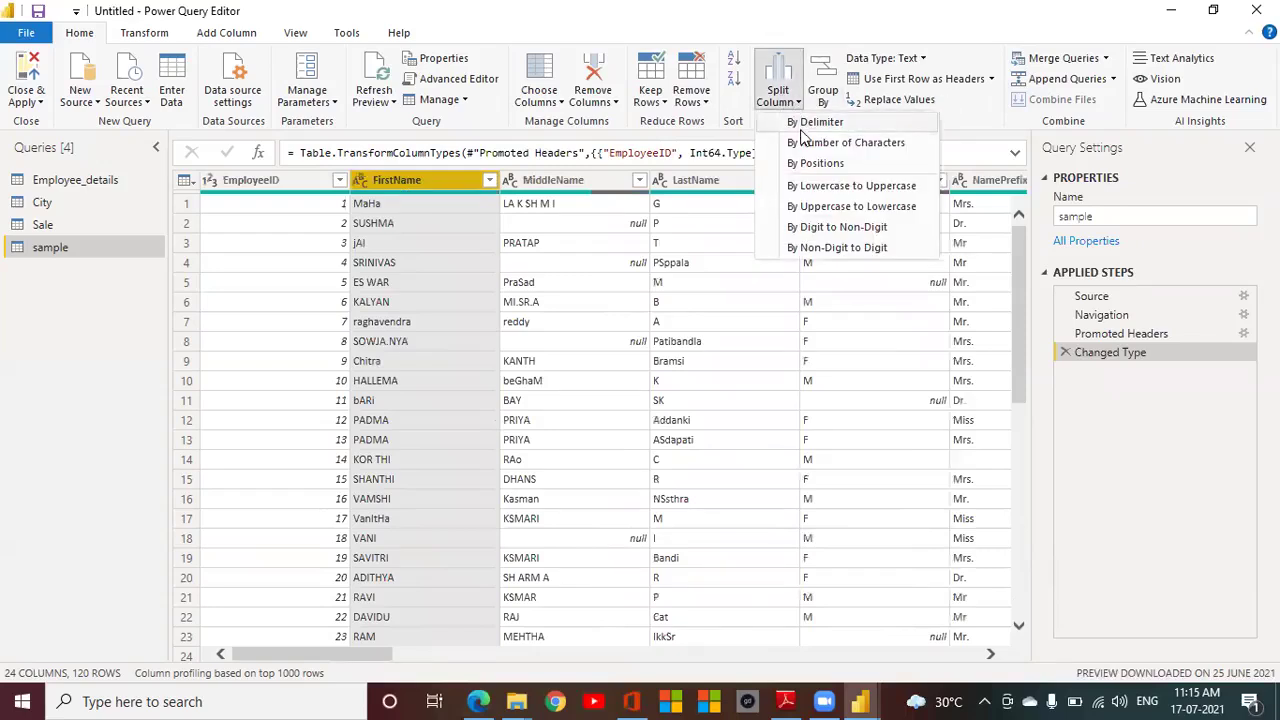
click(815, 142)
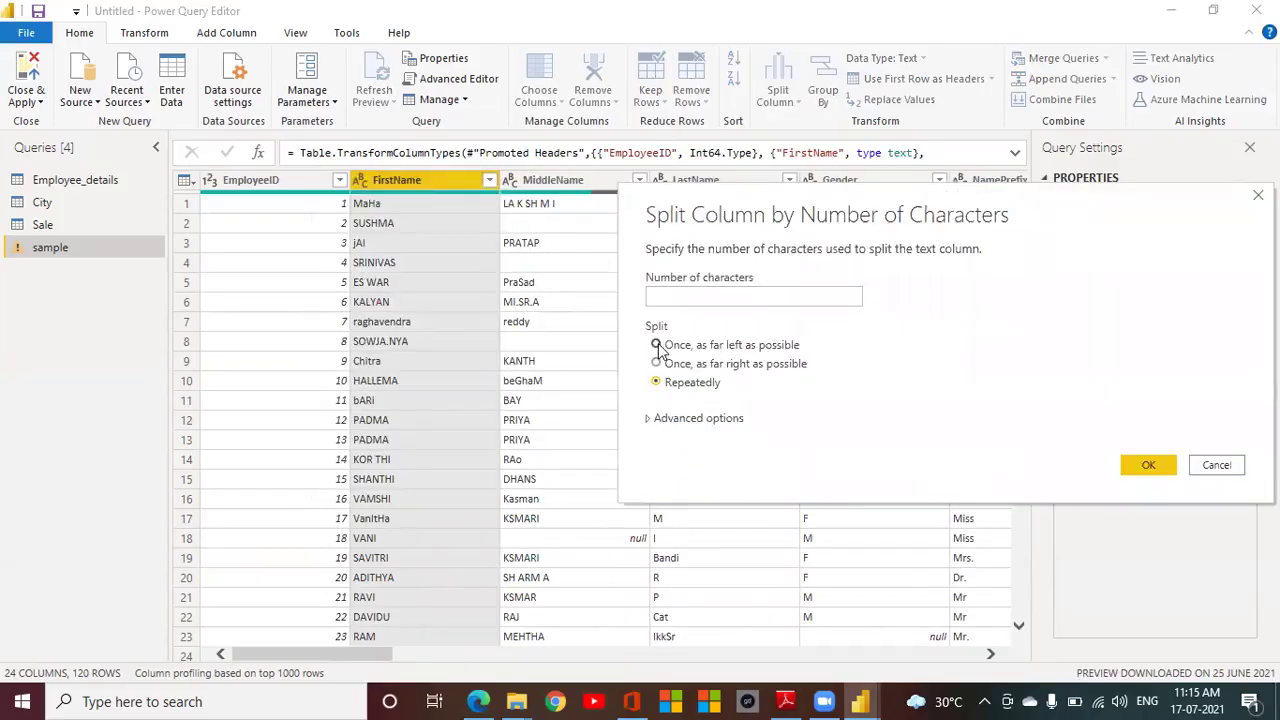
click(657, 345)
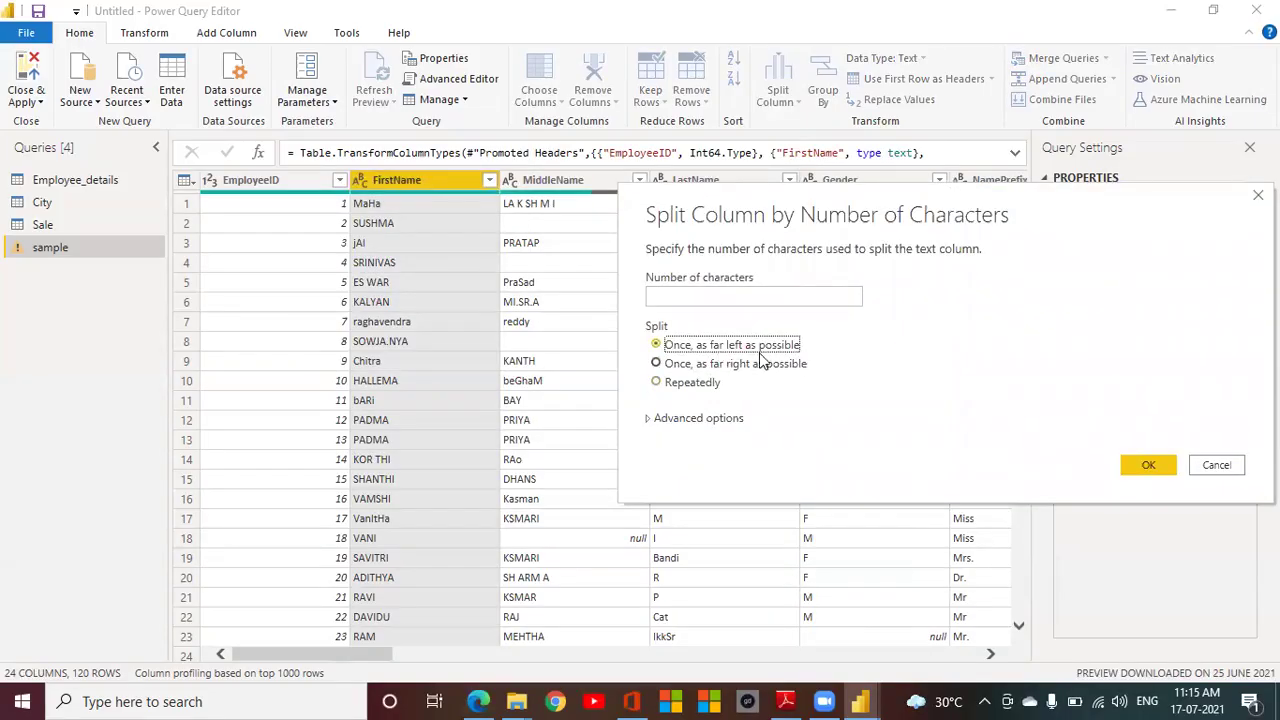
click(727, 292)
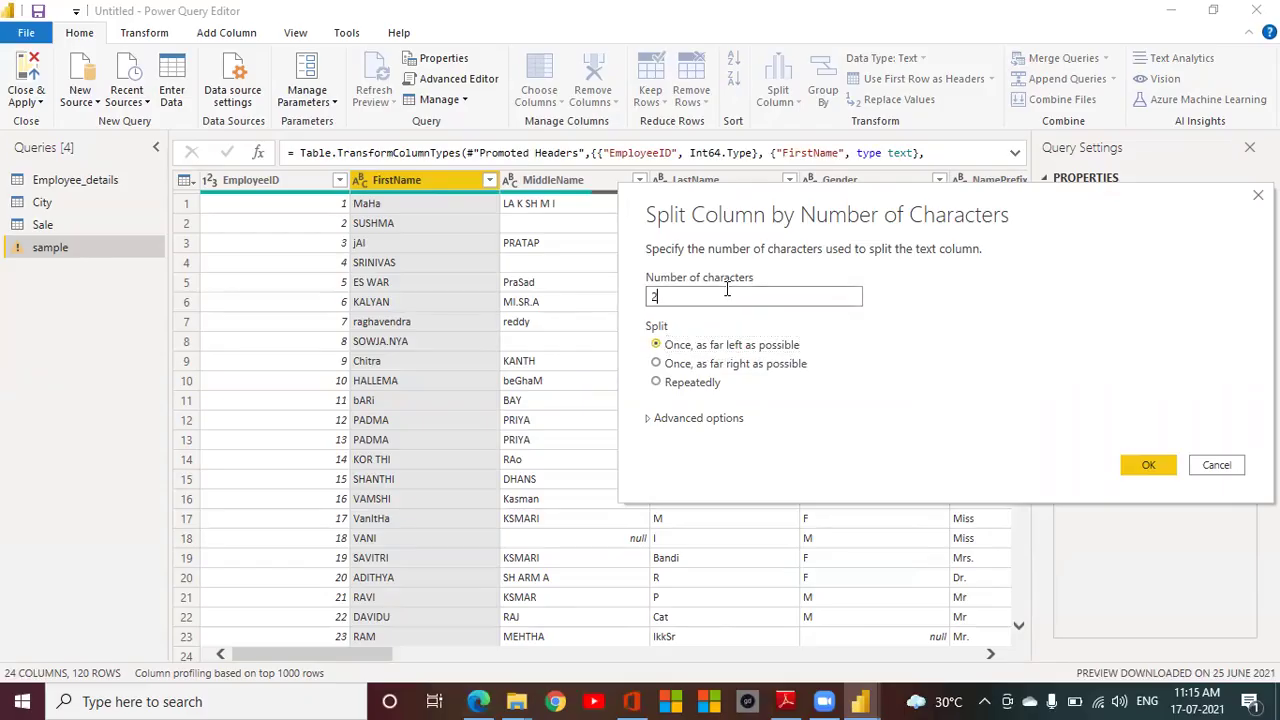
click(1147, 466)
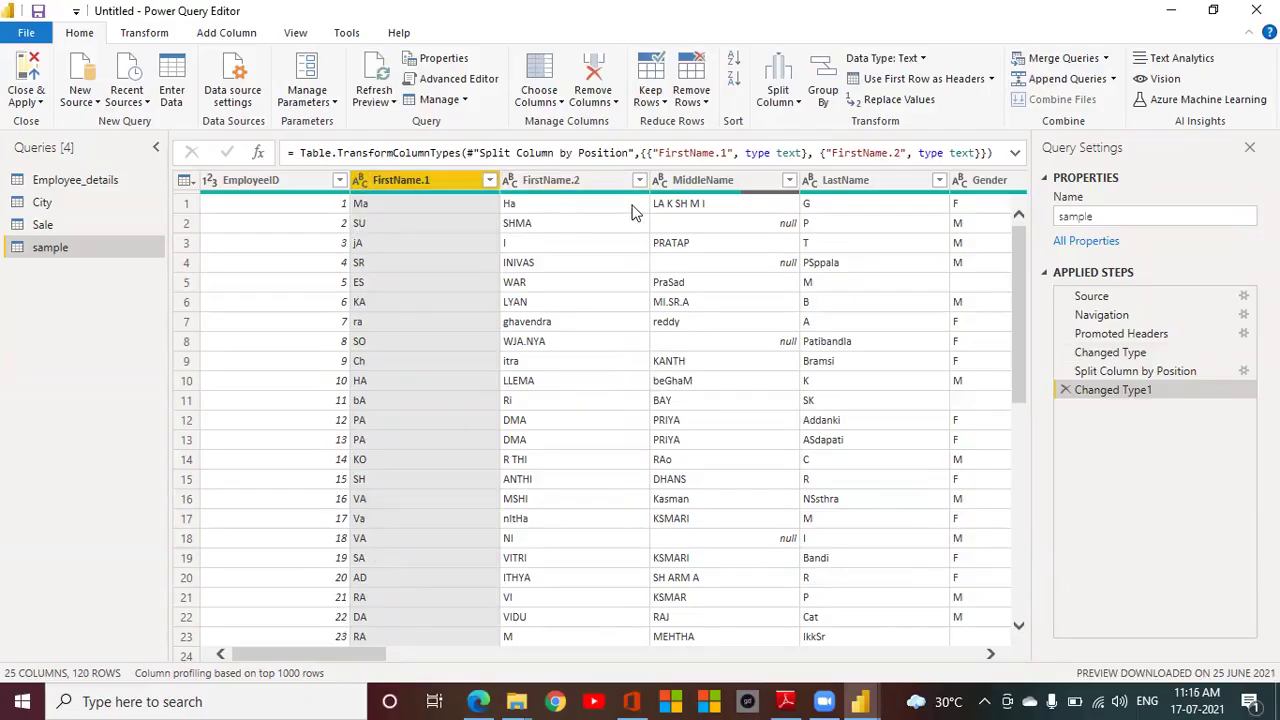
click(1065, 389)
click(1065, 371)
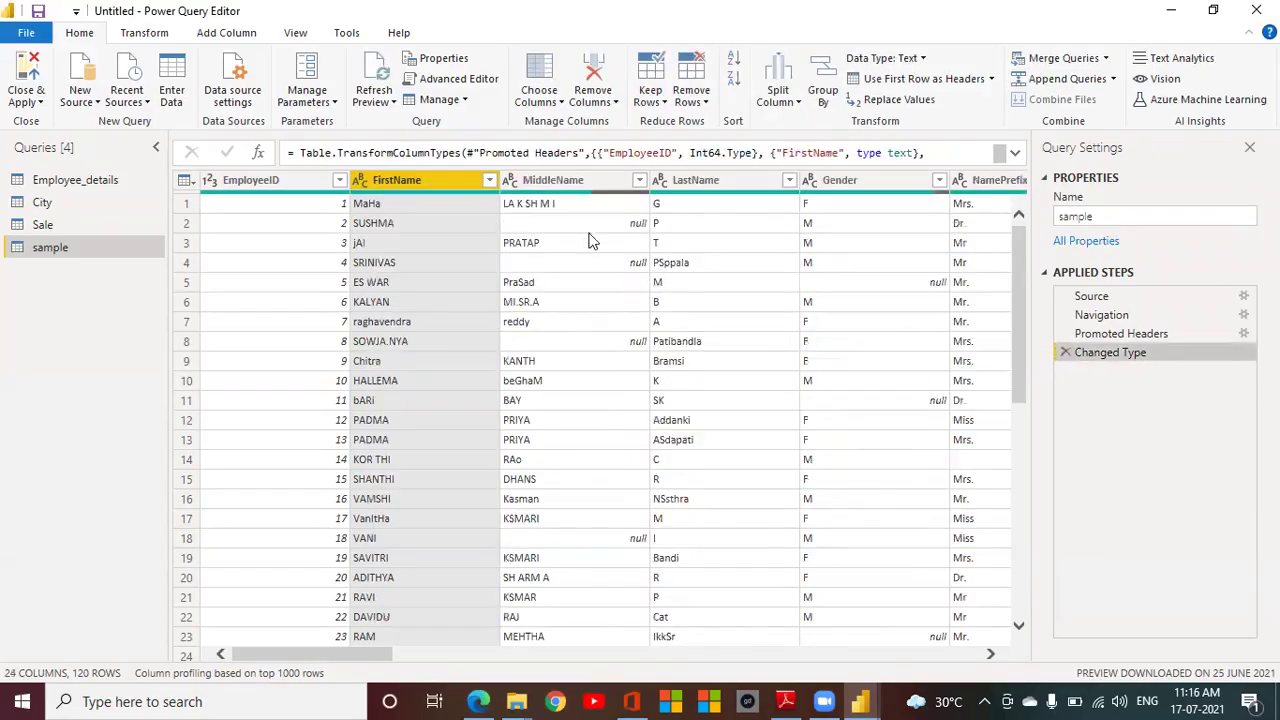
Step: Split the FirstName column by 2 characters once, as far right as possible, and delete the applied steps this adds
click(778, 92)
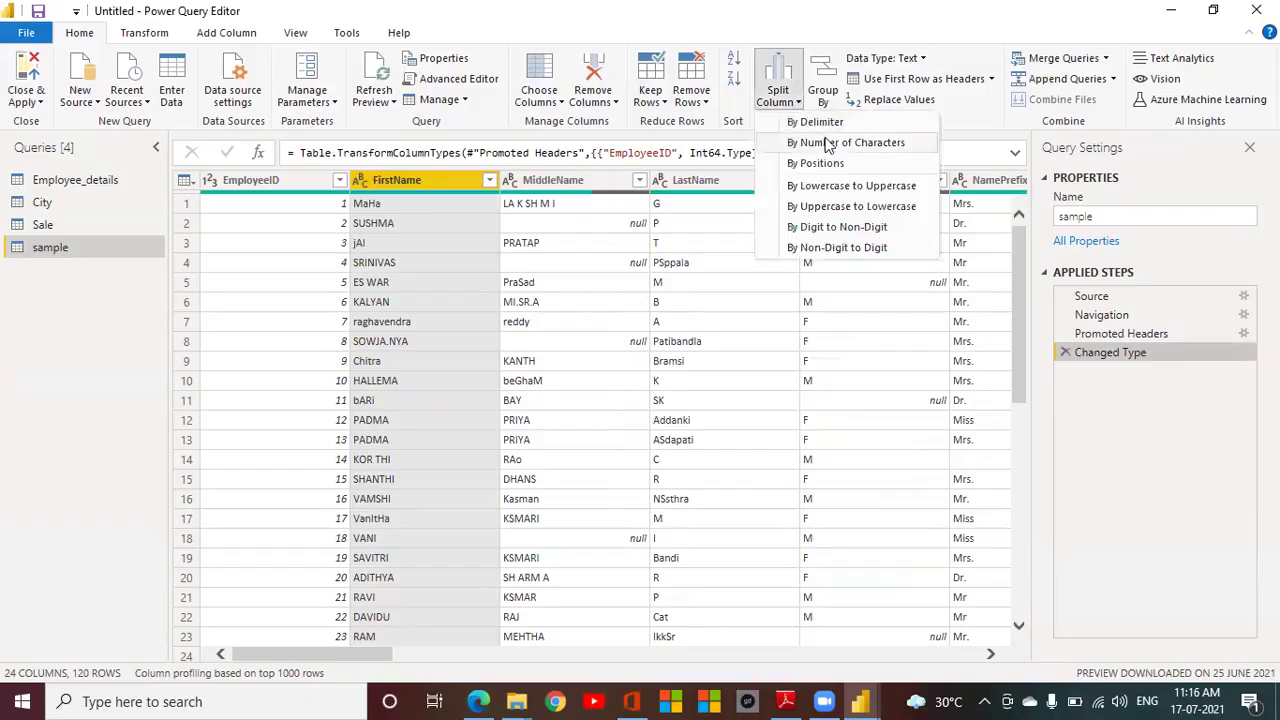
click(830, 143)
drag(699, 191, 1020, 191)
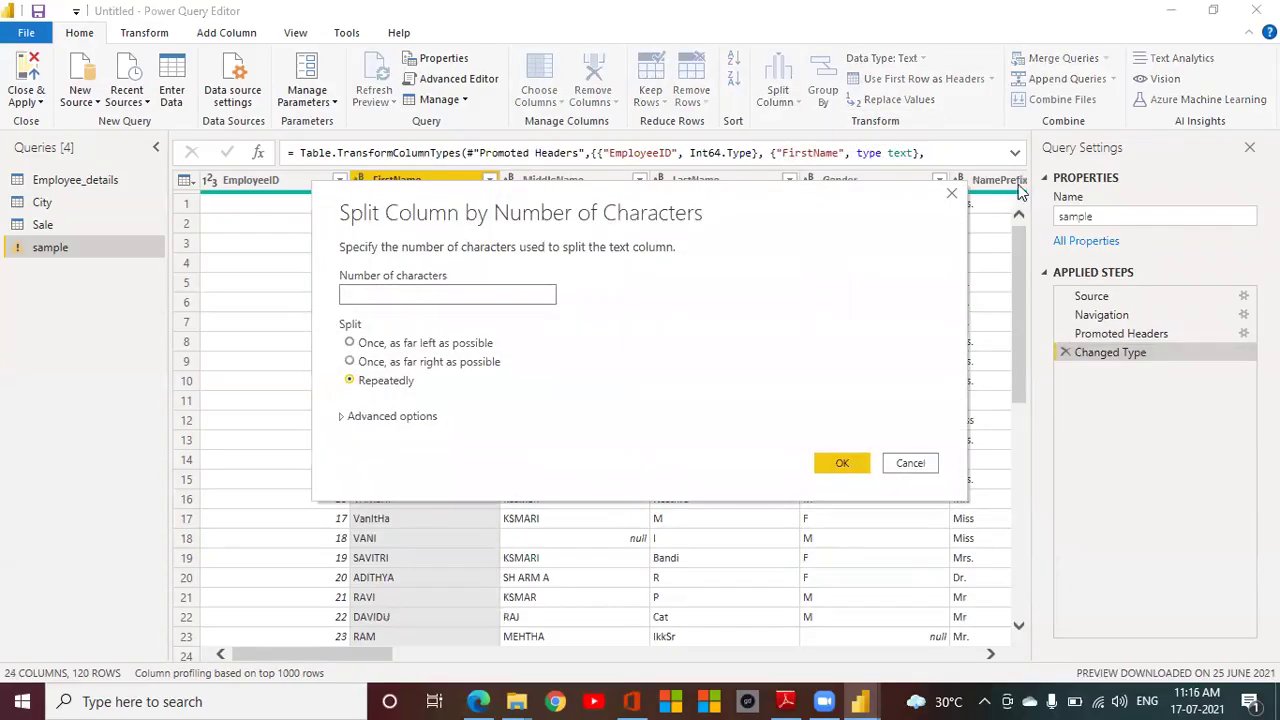
click(668, 355)
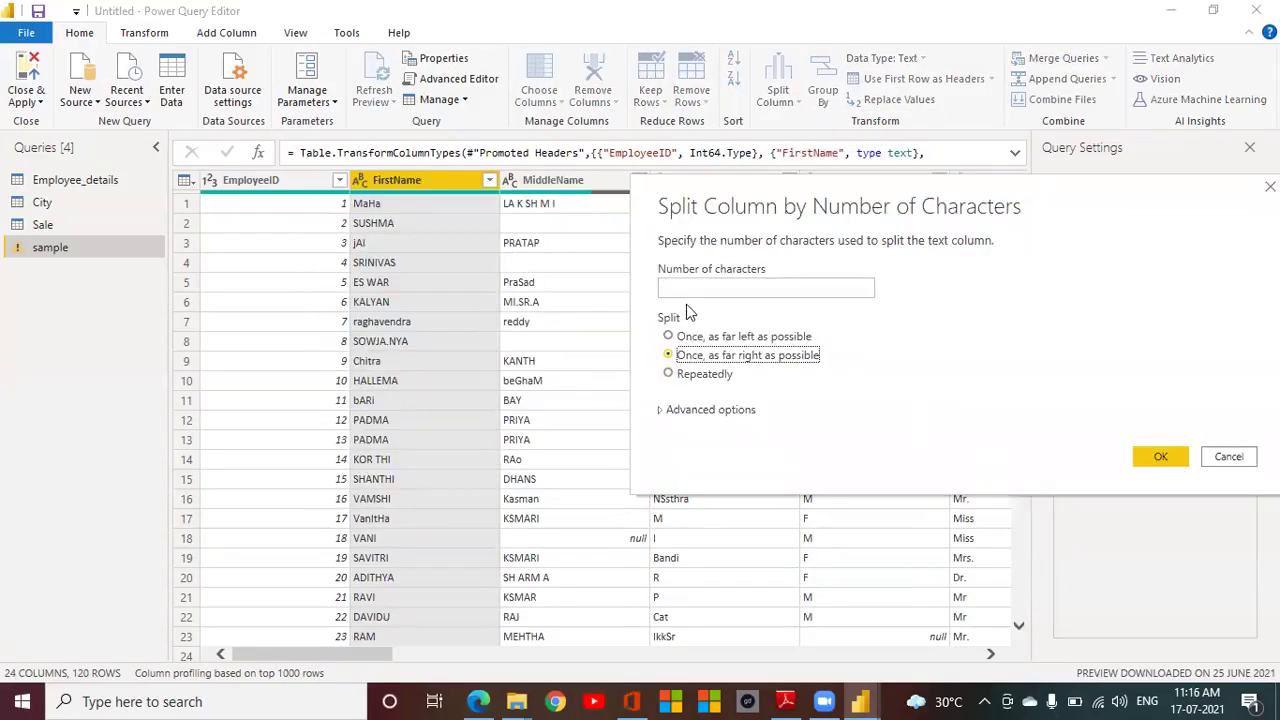
click(690, 291)
text(2)
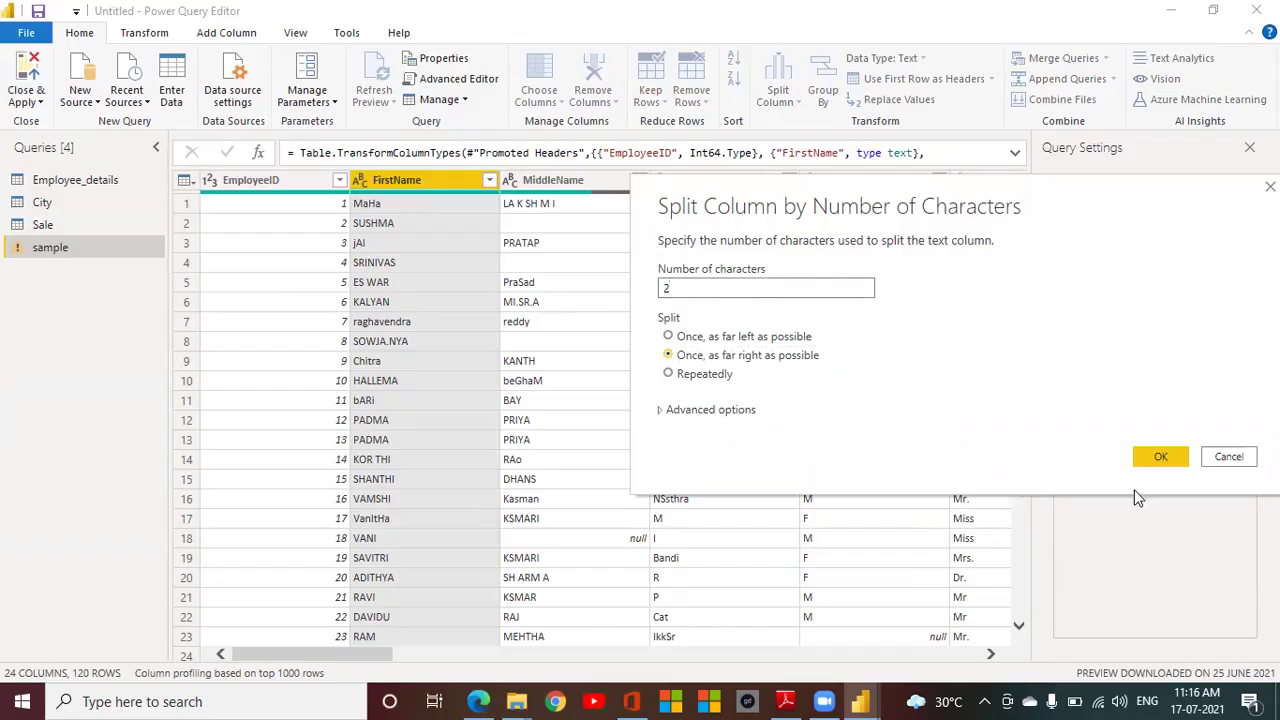
click(1162, 458)
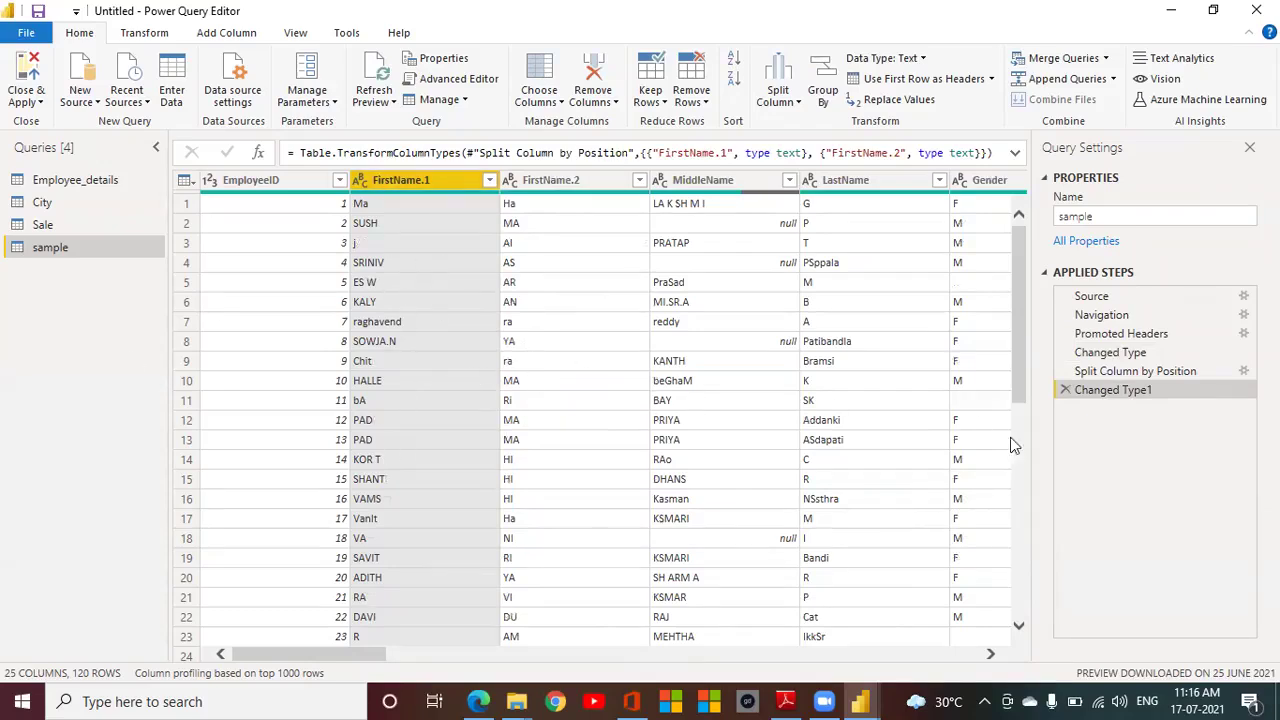
click(1070, 373)
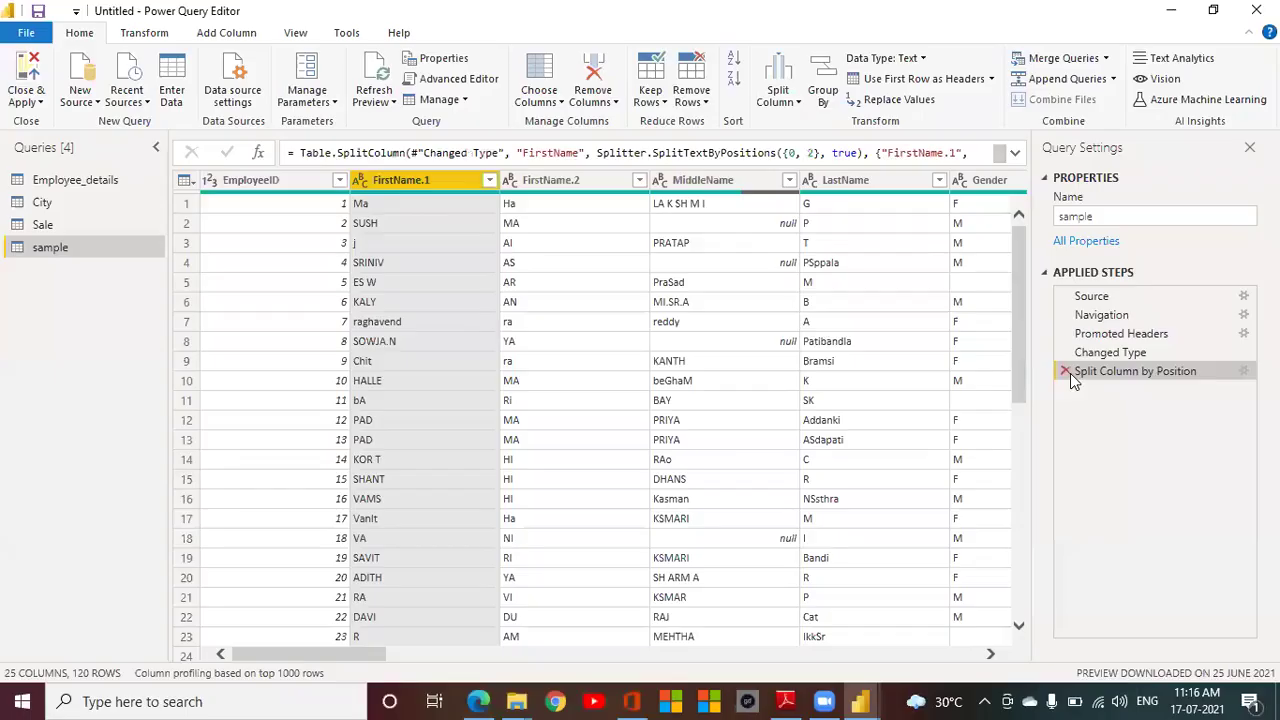
click(1066, 372)
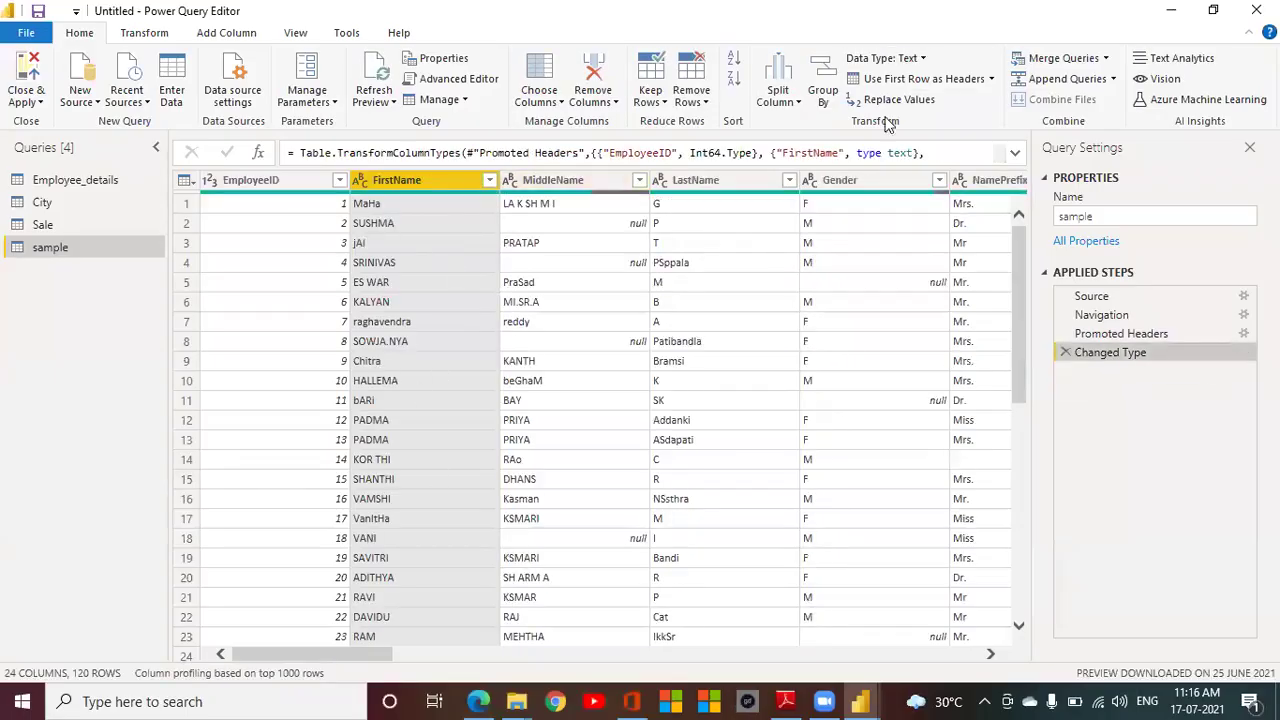
Step: Split the FirstName column repeatedly every 2 characters, and delete the applied steps this adds
click(782, 100)
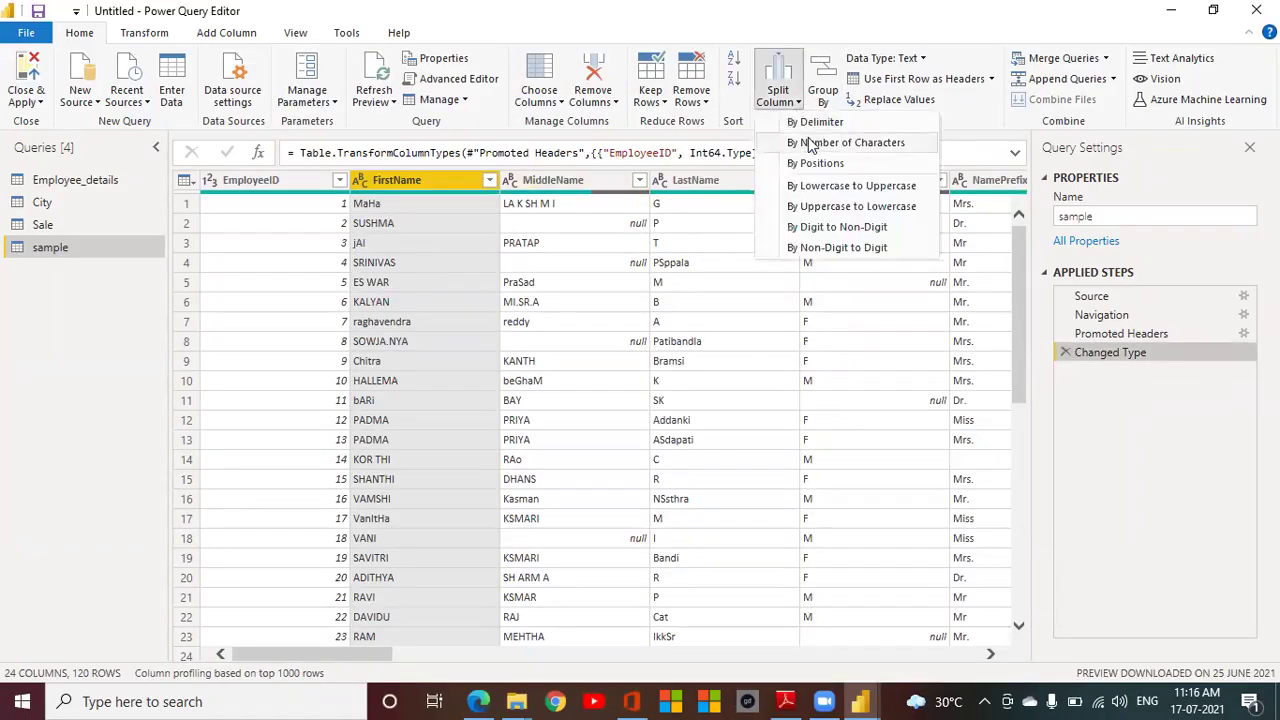
click(812, 144)
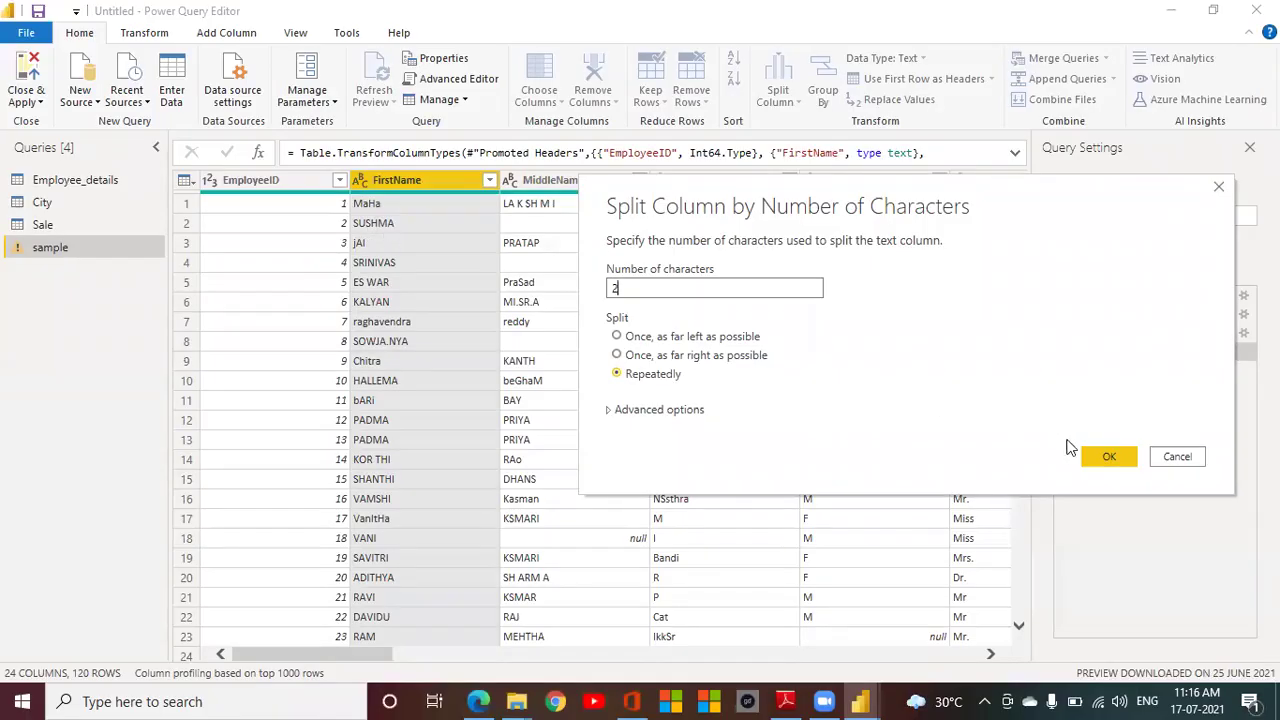
click(1109, 456)
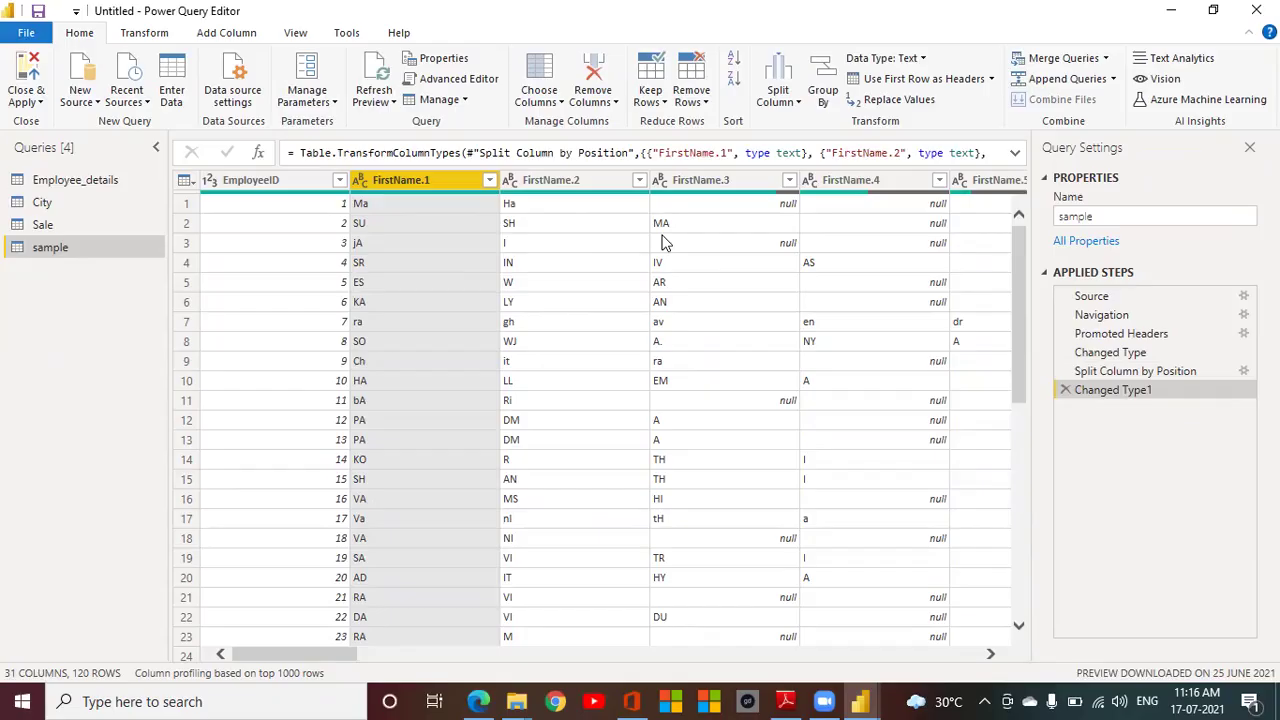
click(1066, 390)
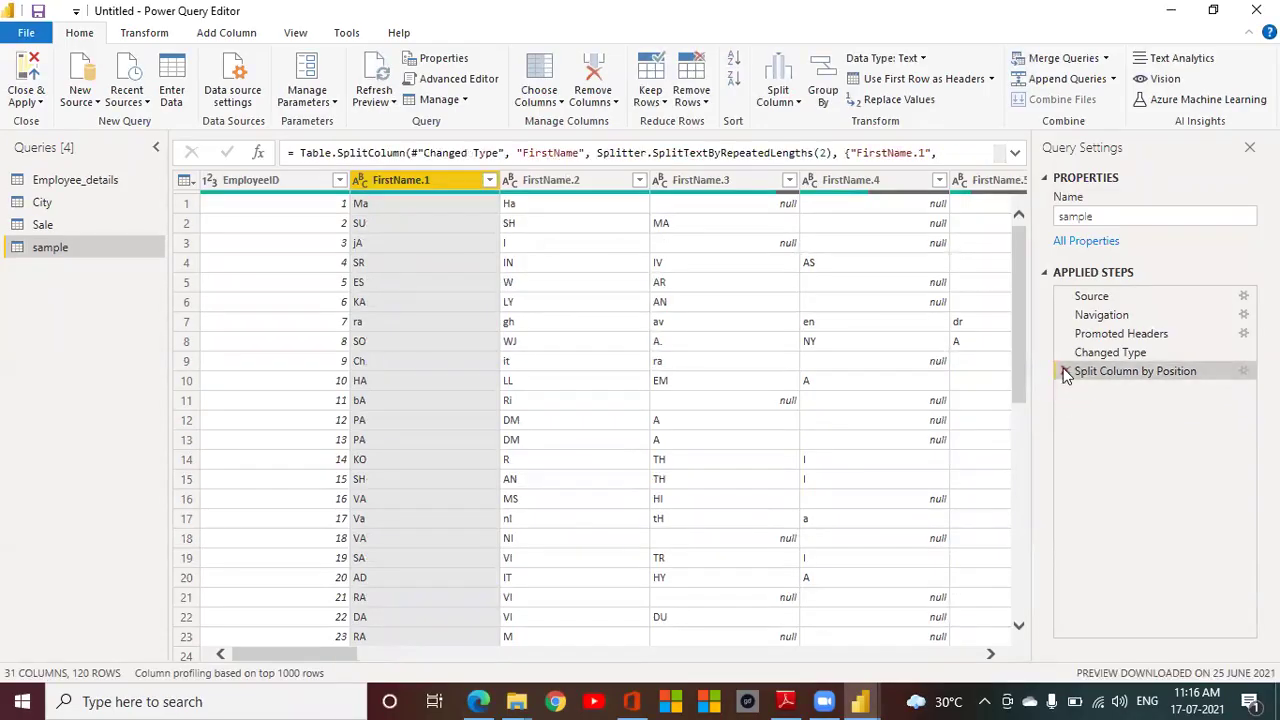
click(1065, 371)
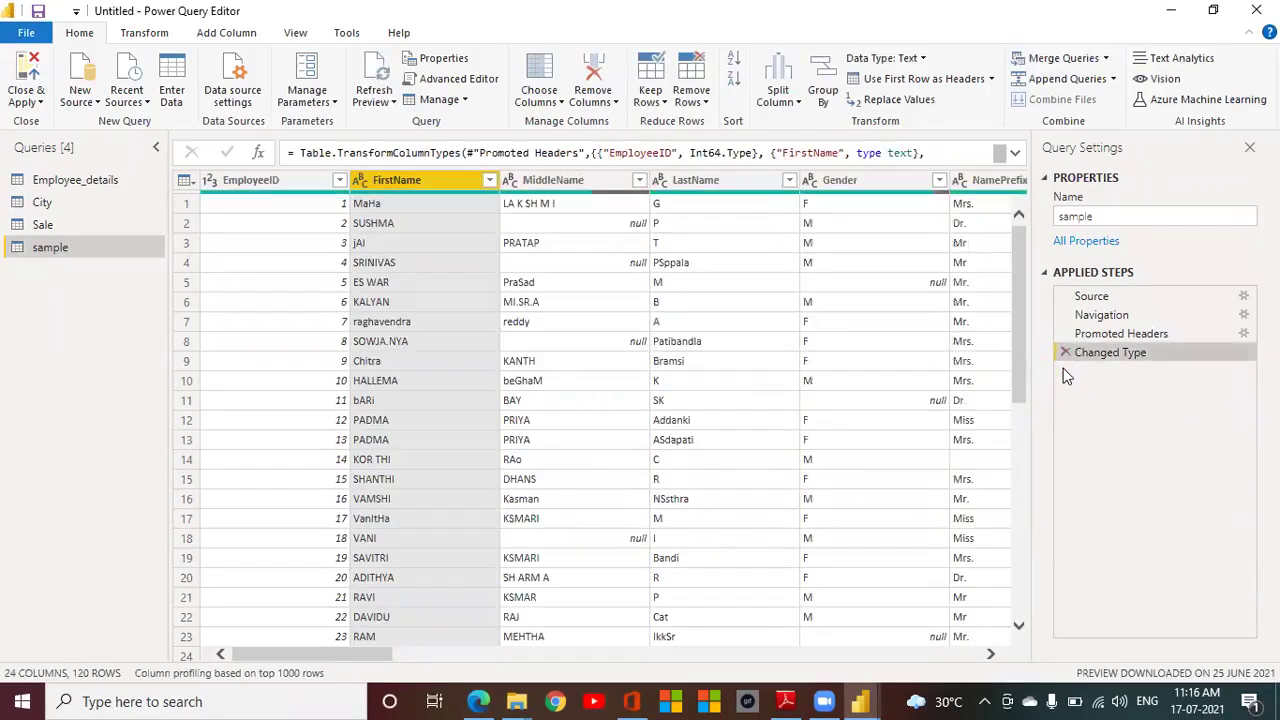
Step: Try to split the FirstName column at positions 2,2, check the entry's validation hint, and clear the positions
click(797, 104)
click(822, 168)
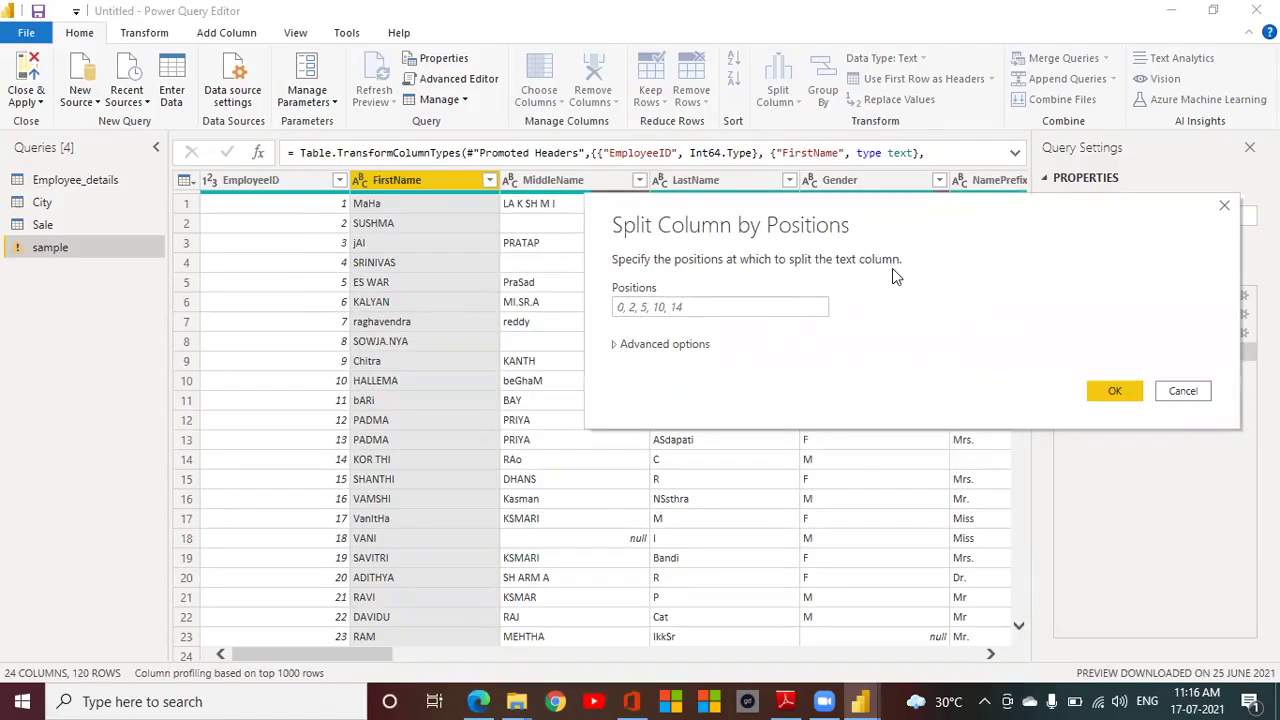
click(660, 307)
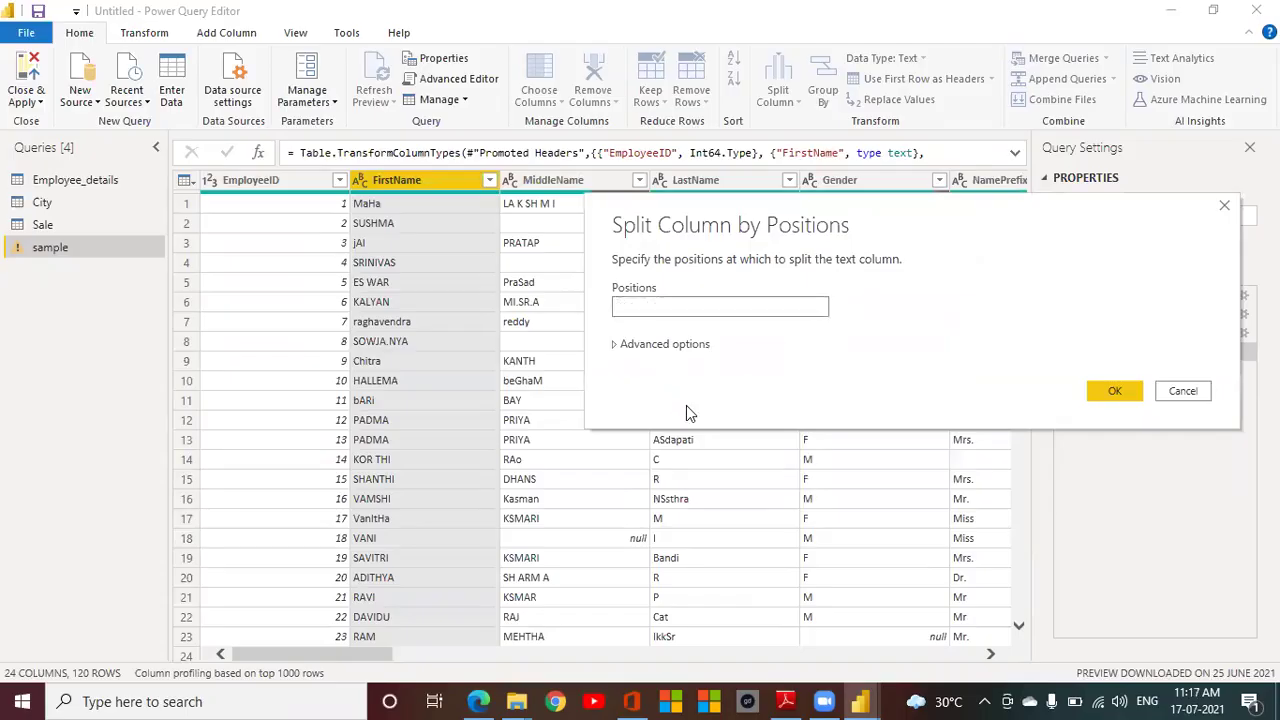
text(2,2)
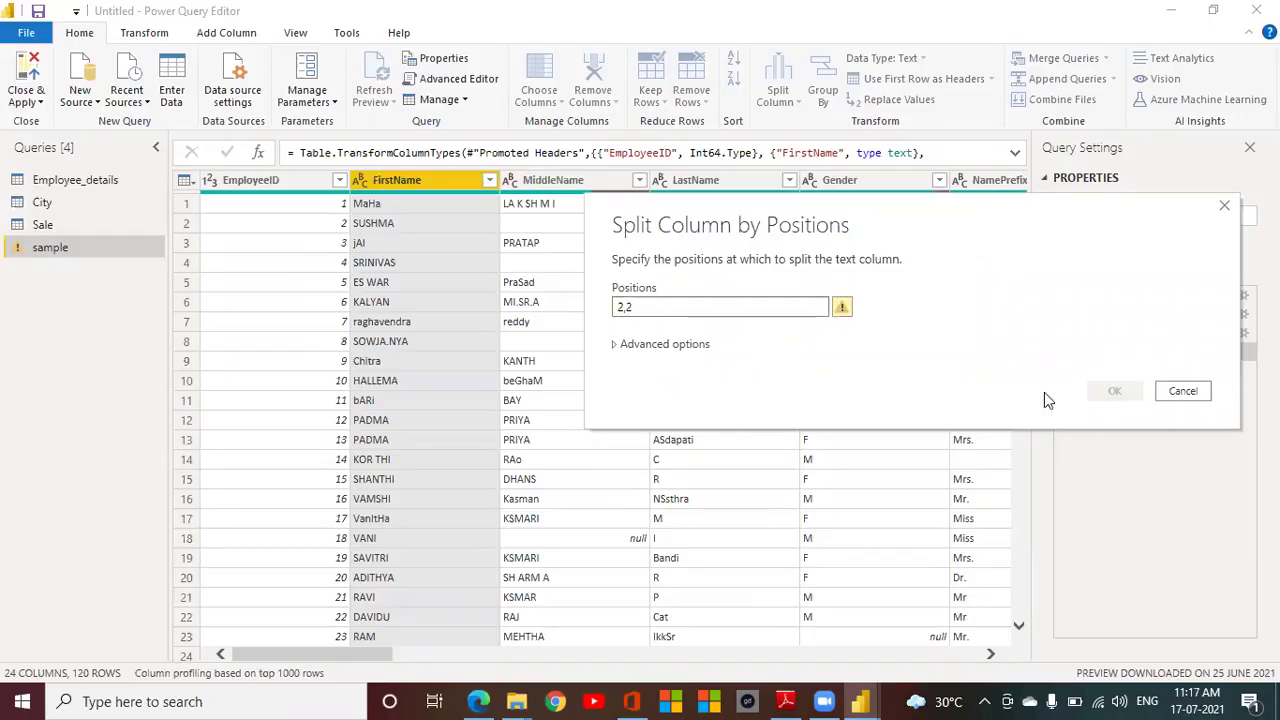
click(846, 316)
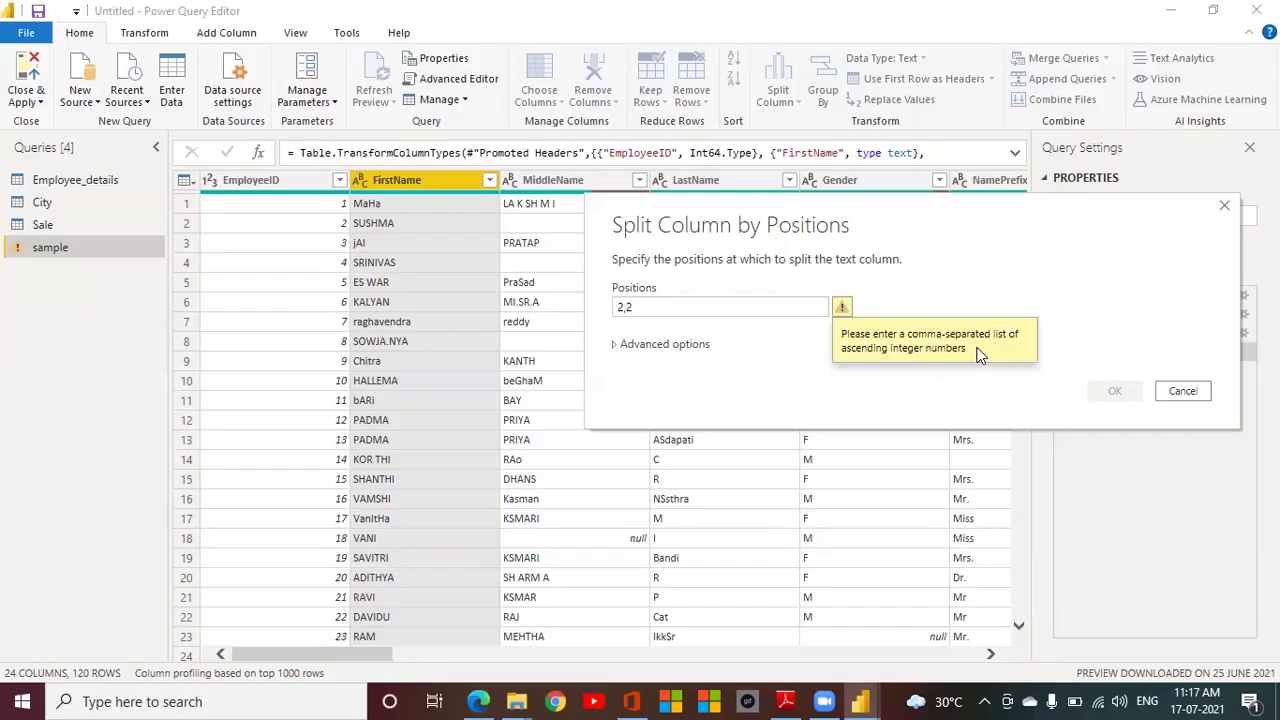
click(744, 312)
key(BackSpace)
key(BackSpace)
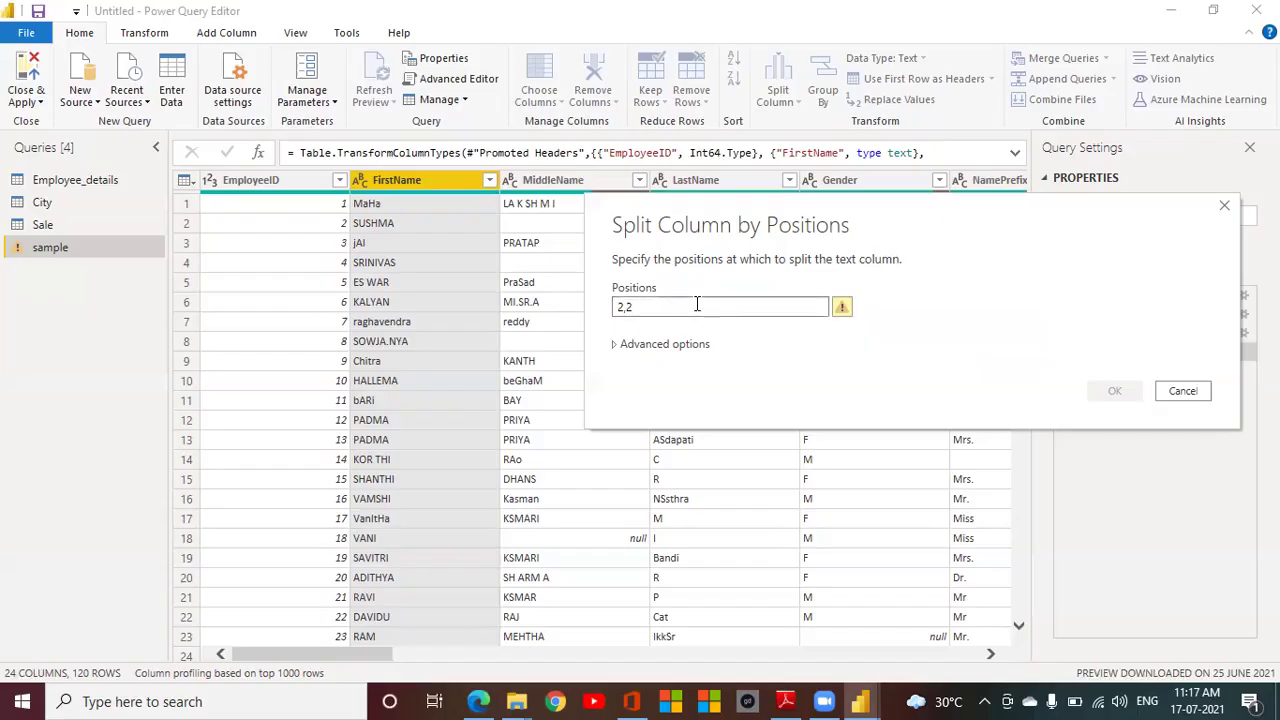
click(822, 391)
Step: Split the FirstName column at positions 0,2, and delete the applied steps this adds
click(625, 311)
text(0)
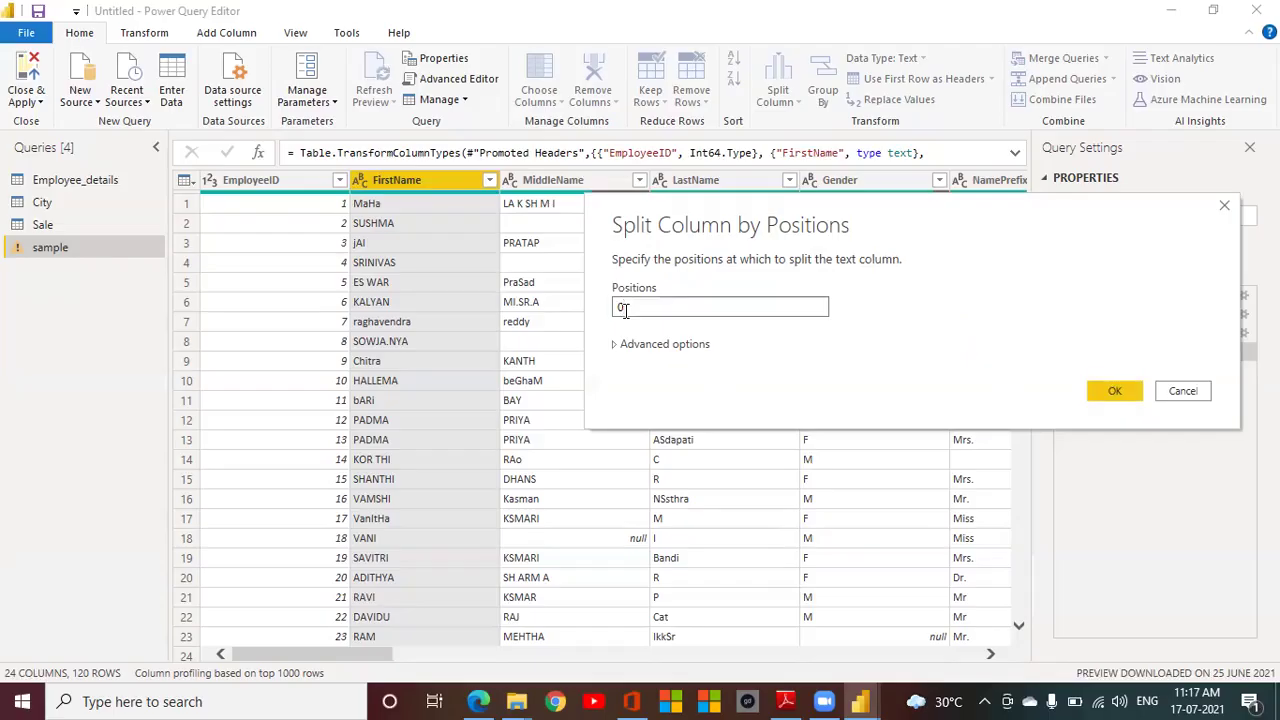
text(,2)
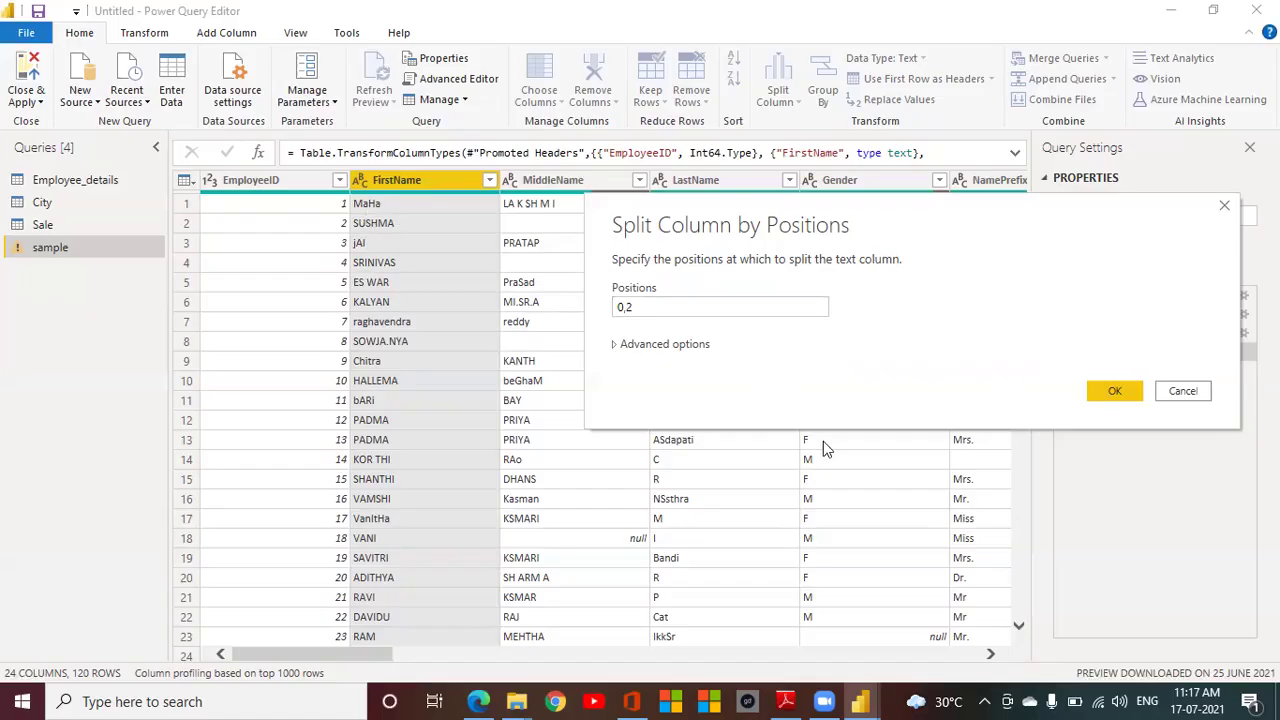
click(1117, 390)
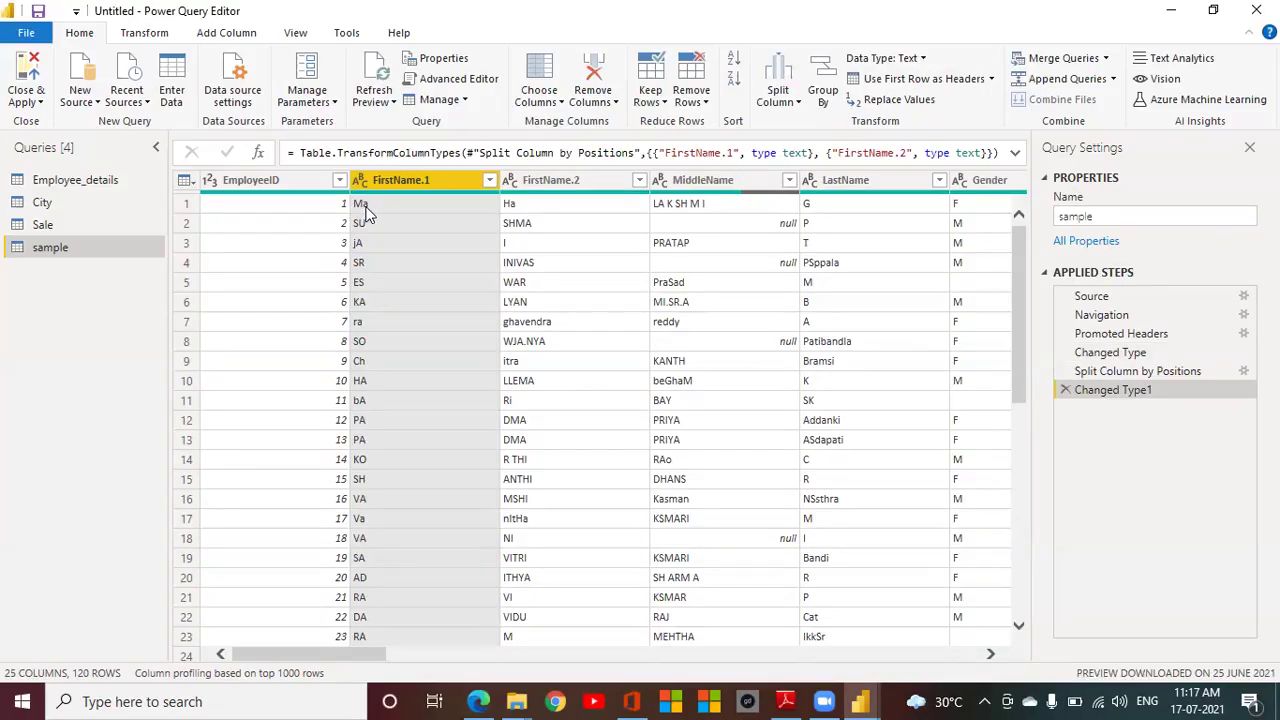
click(1064, 390)
click(1065, 372)
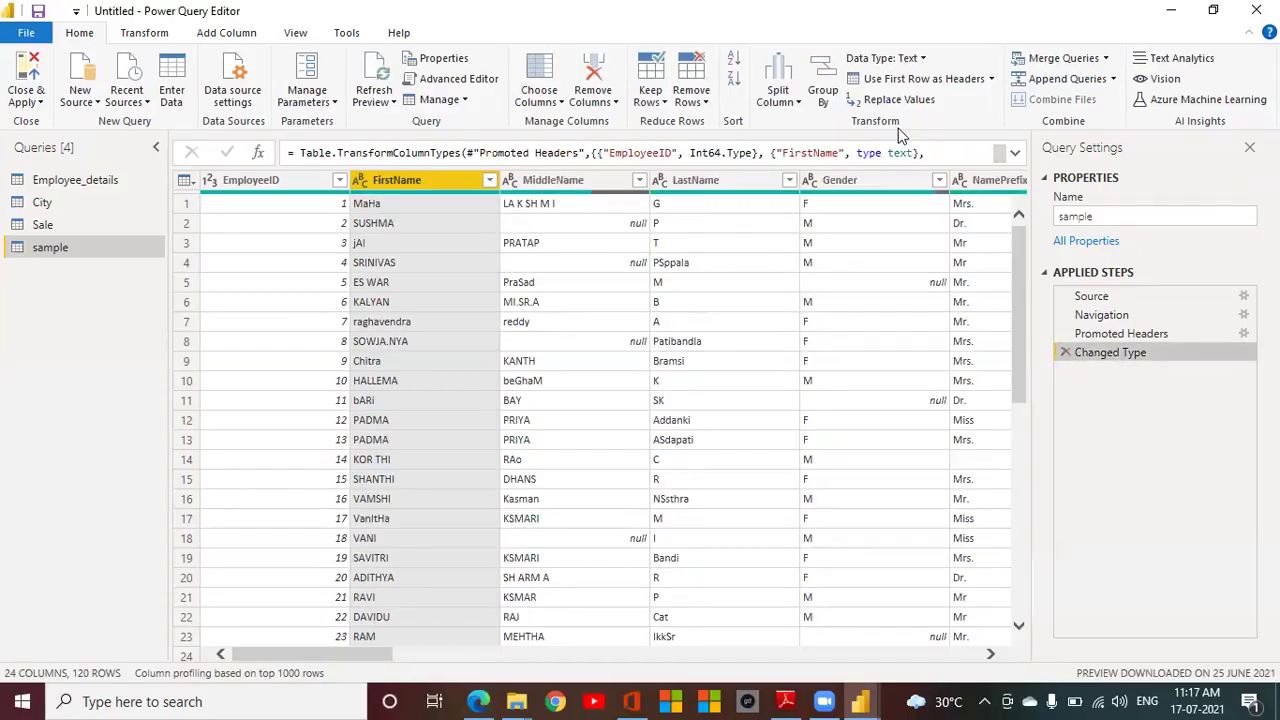
Step: Split the FirstName column at positions 0,3, and delete the applied steps this adds
click(795, 100)
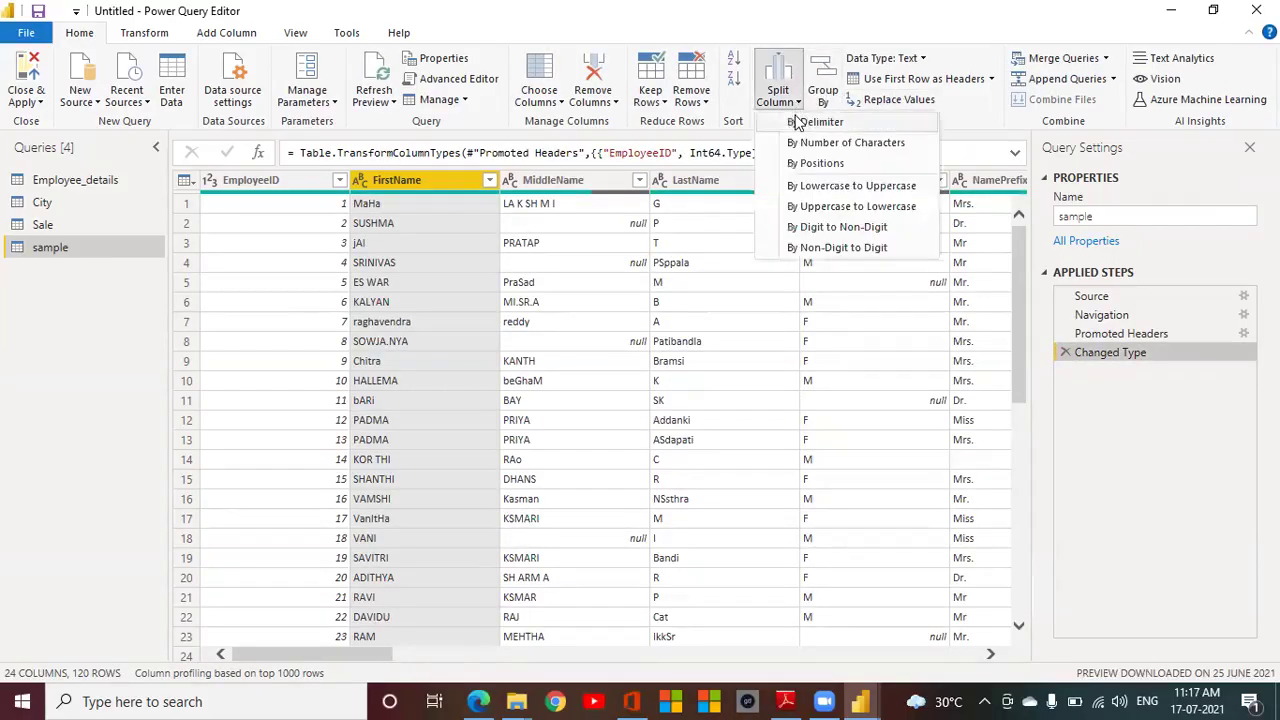
click(815, 163)
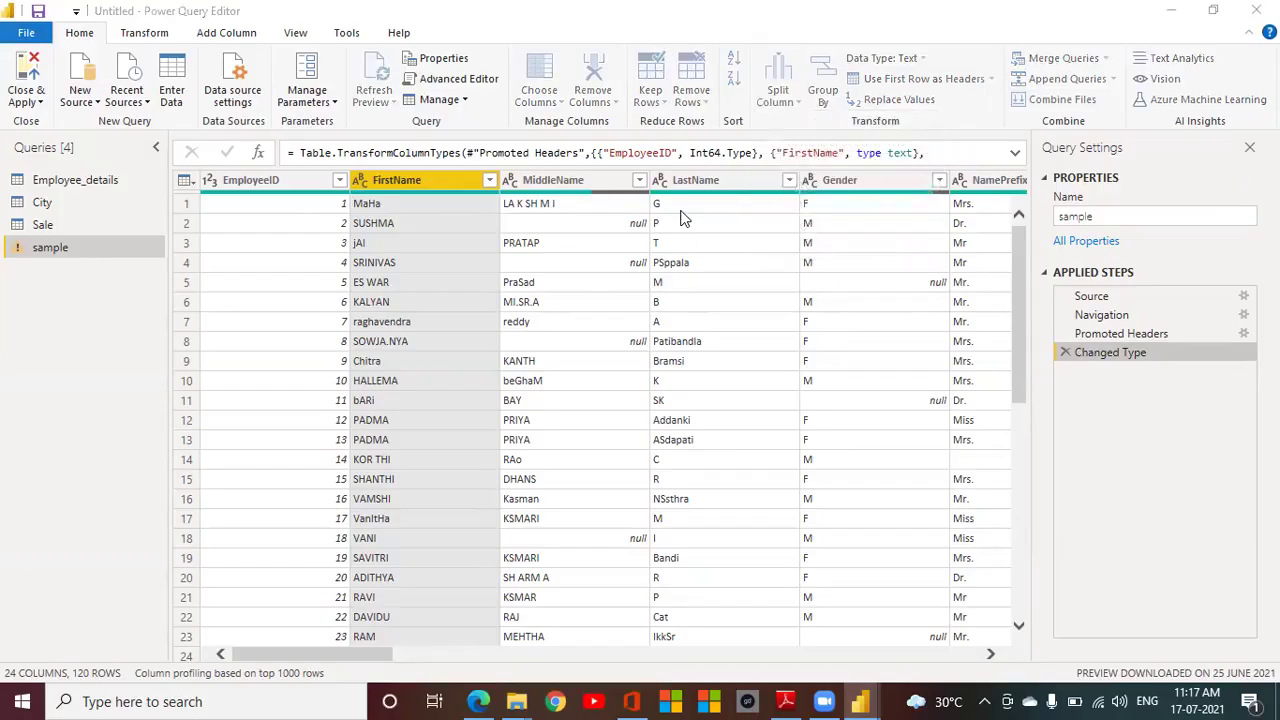
drag(668, 238, 989, 241)
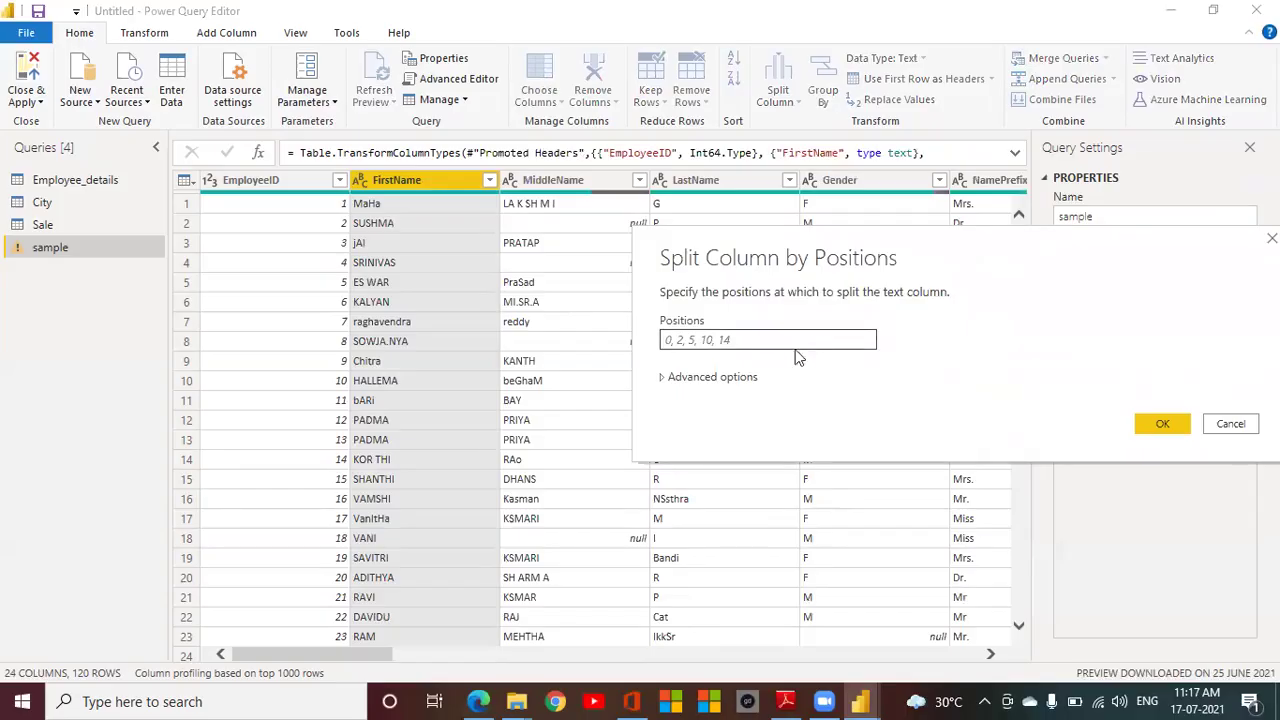
click(727, 342)
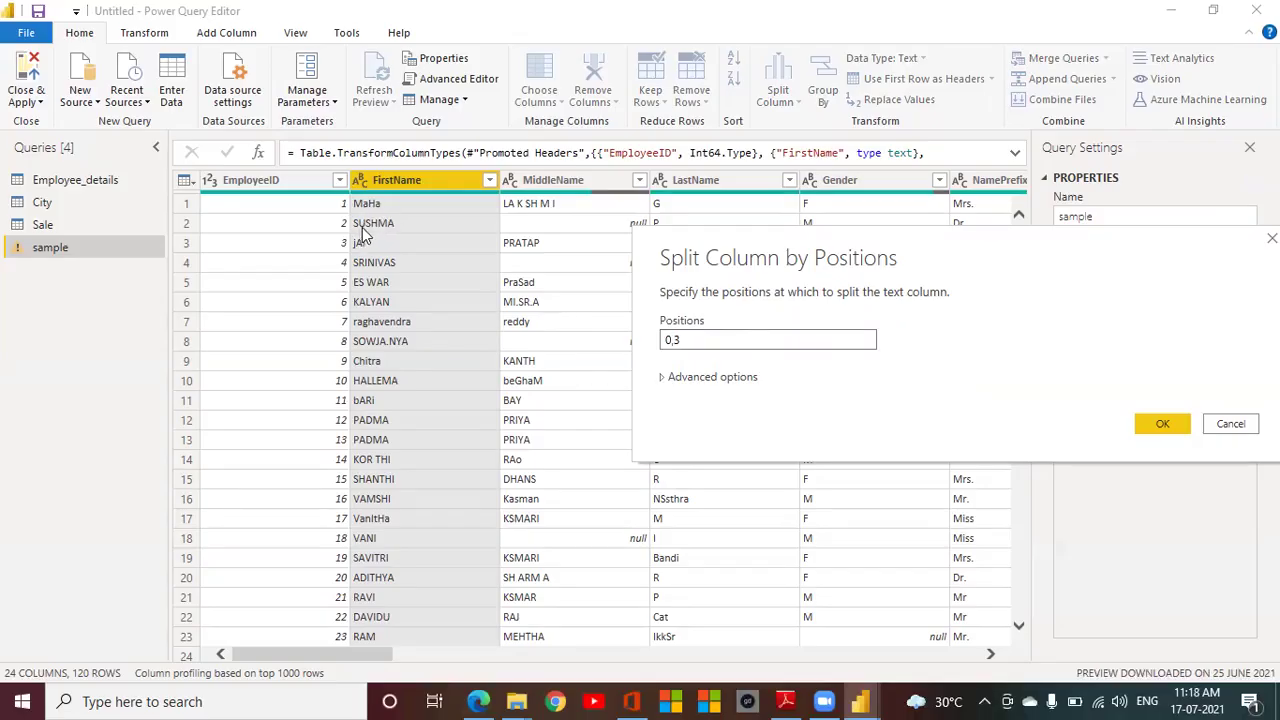
click(1163, 423)
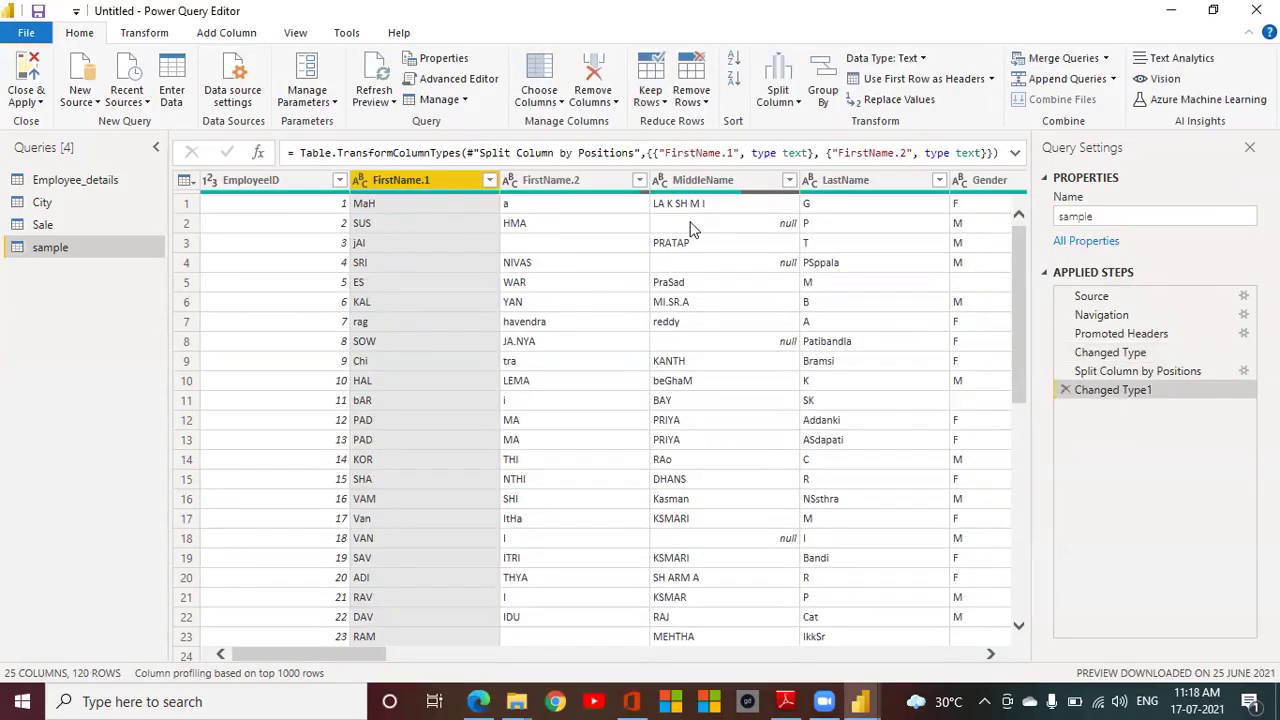
click(1065, 389)
click(1065, 371)
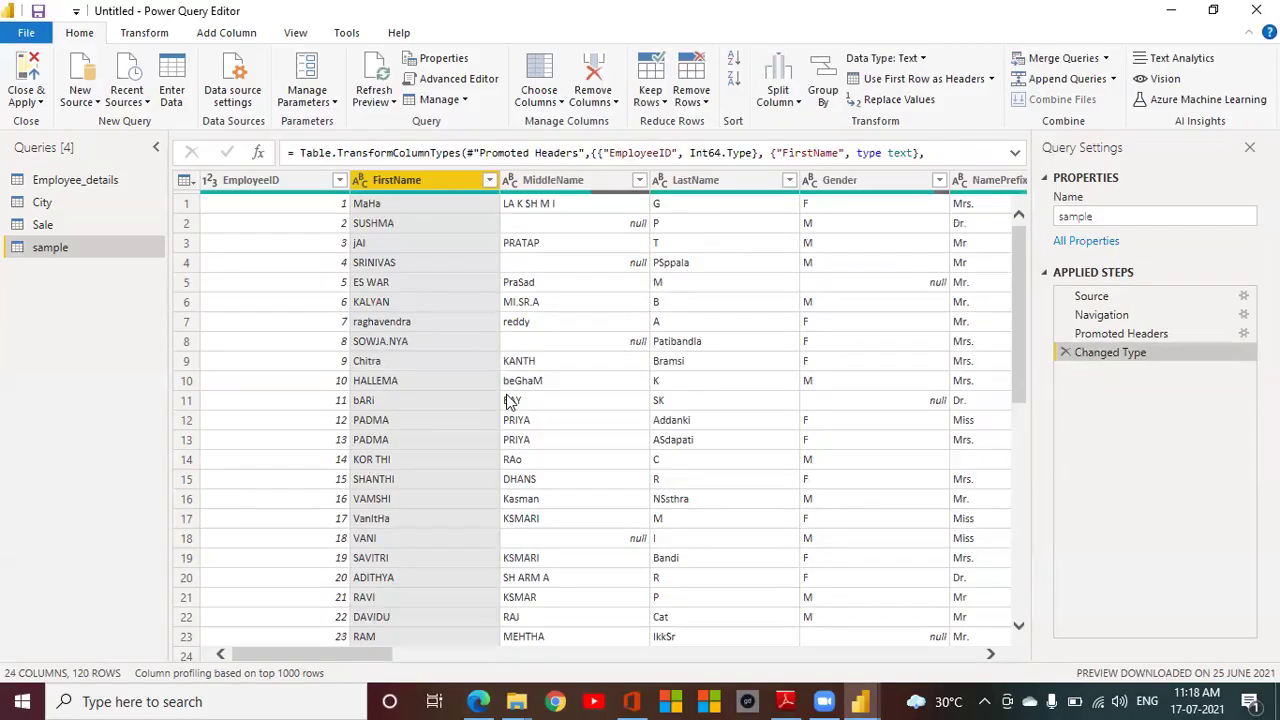
Step: Split the FirstName column by lowercase to uppercase three times, deleting the added applied step each time
click(798, 103)
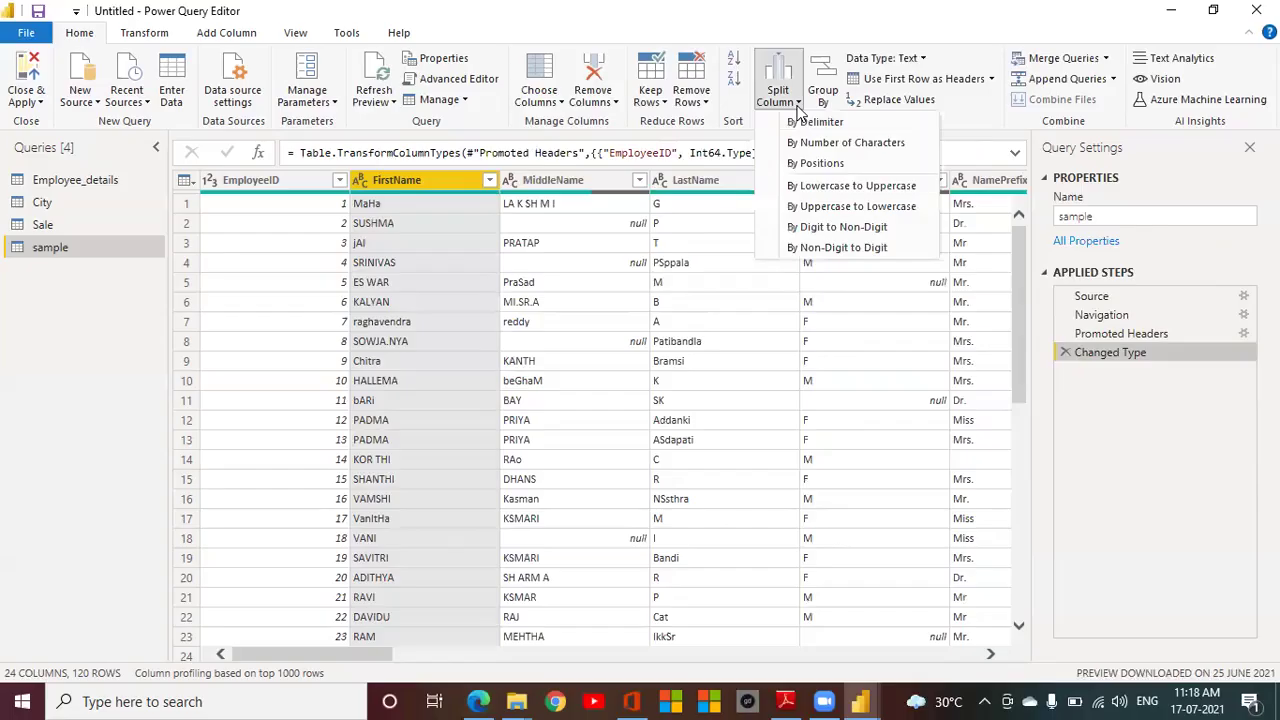
click(826, 185)
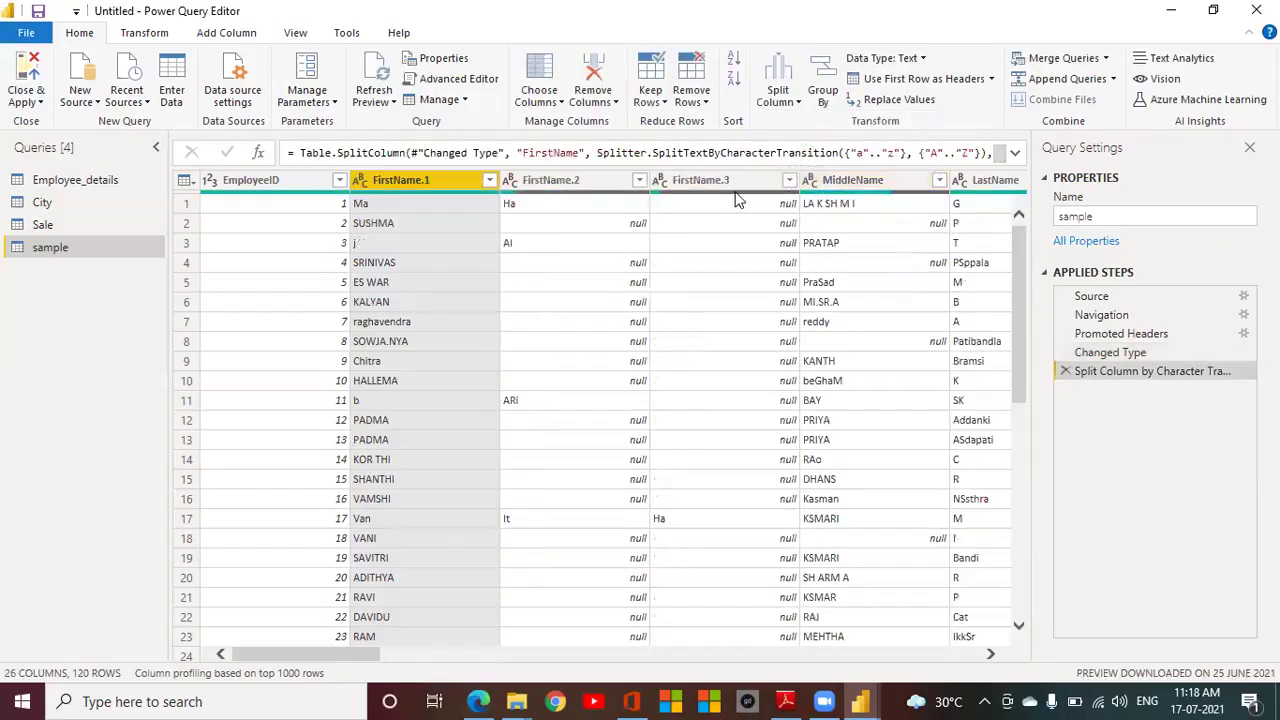
click(1068, 372)
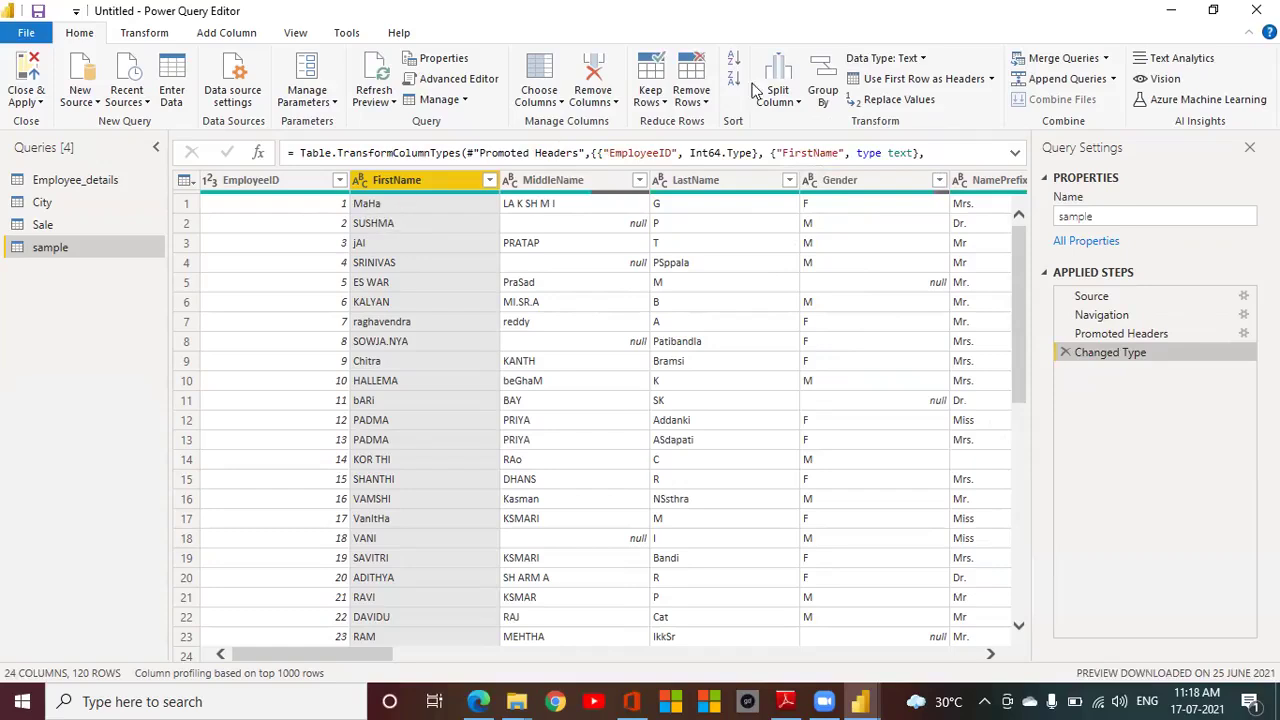
click(798, 104)
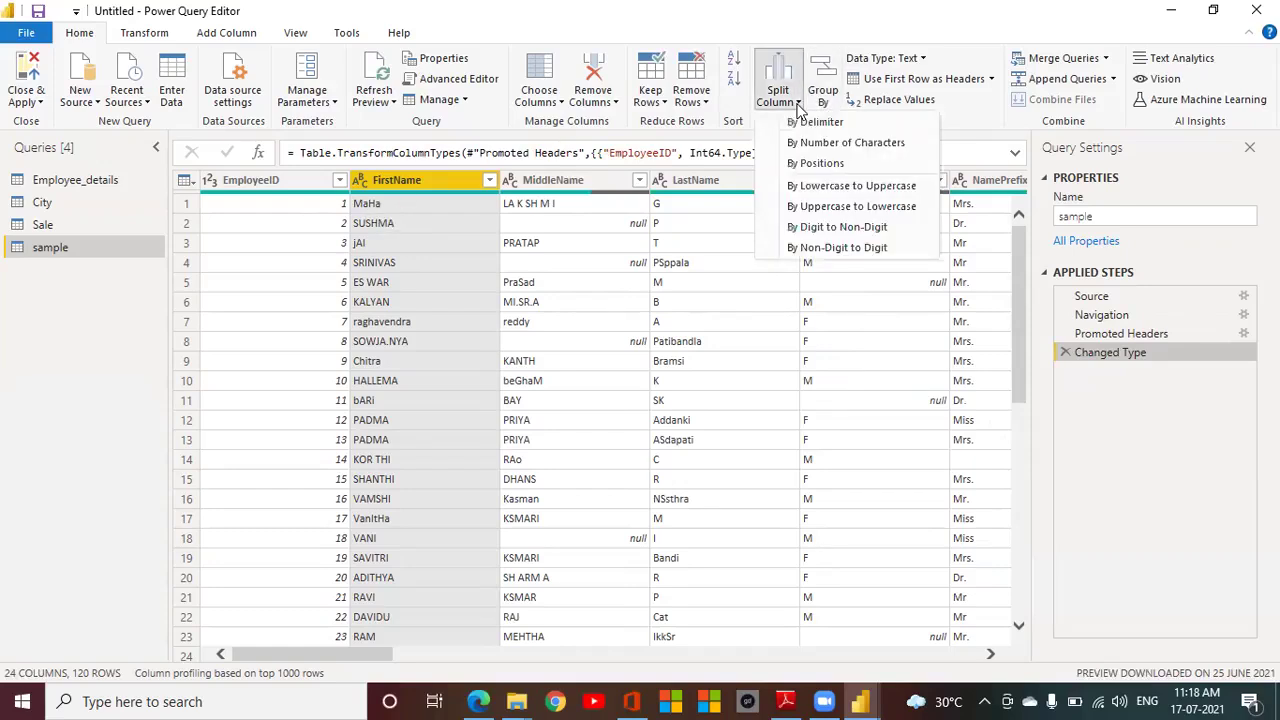
click(828, 186)
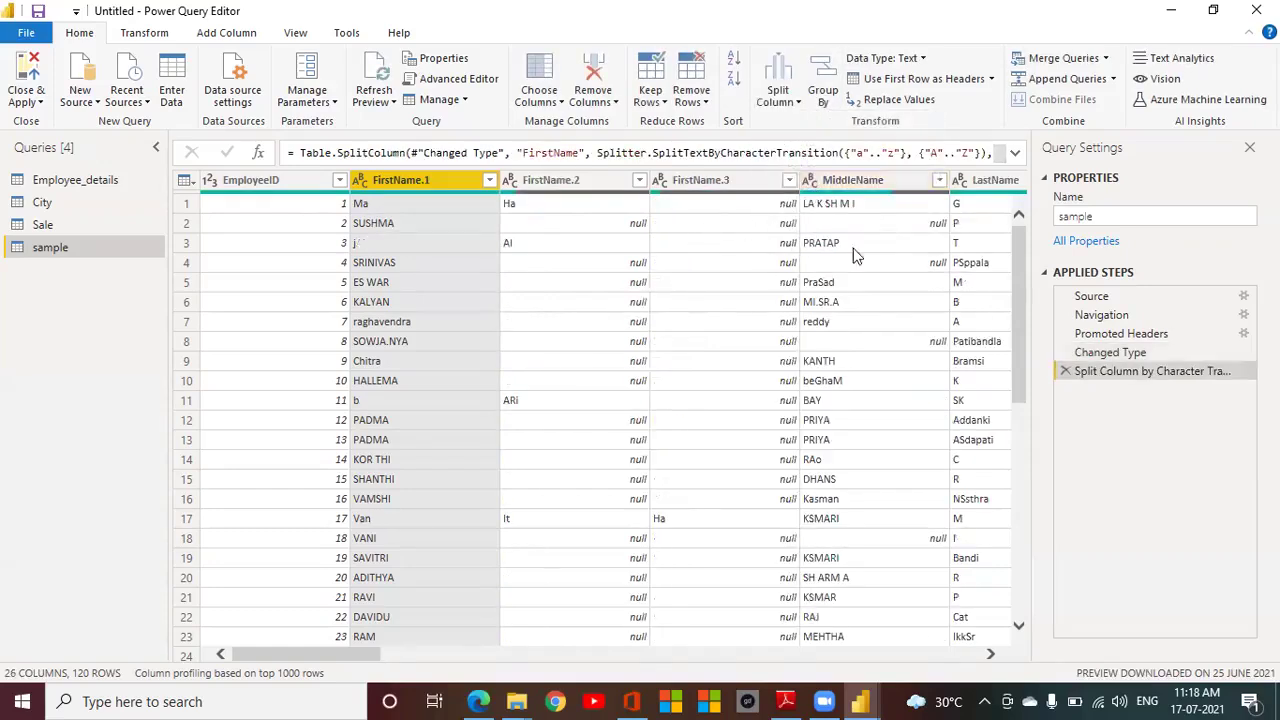
click(1065, 371)
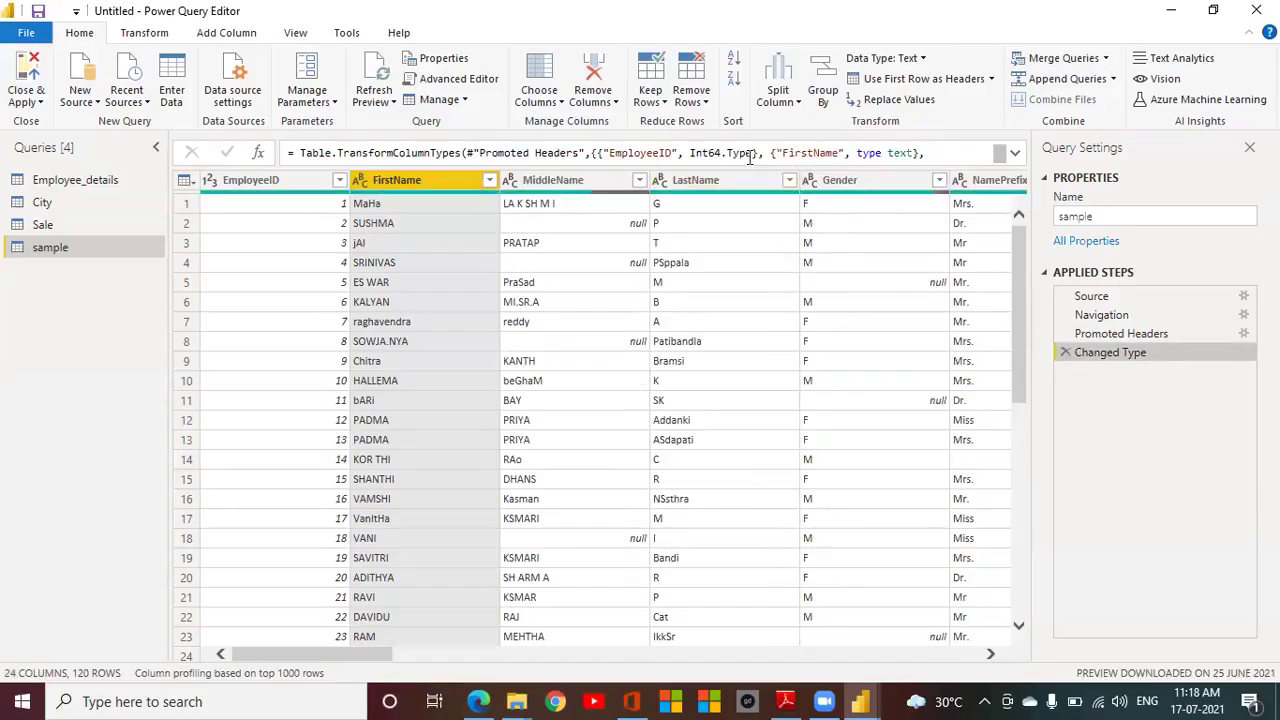
click(797, 106)
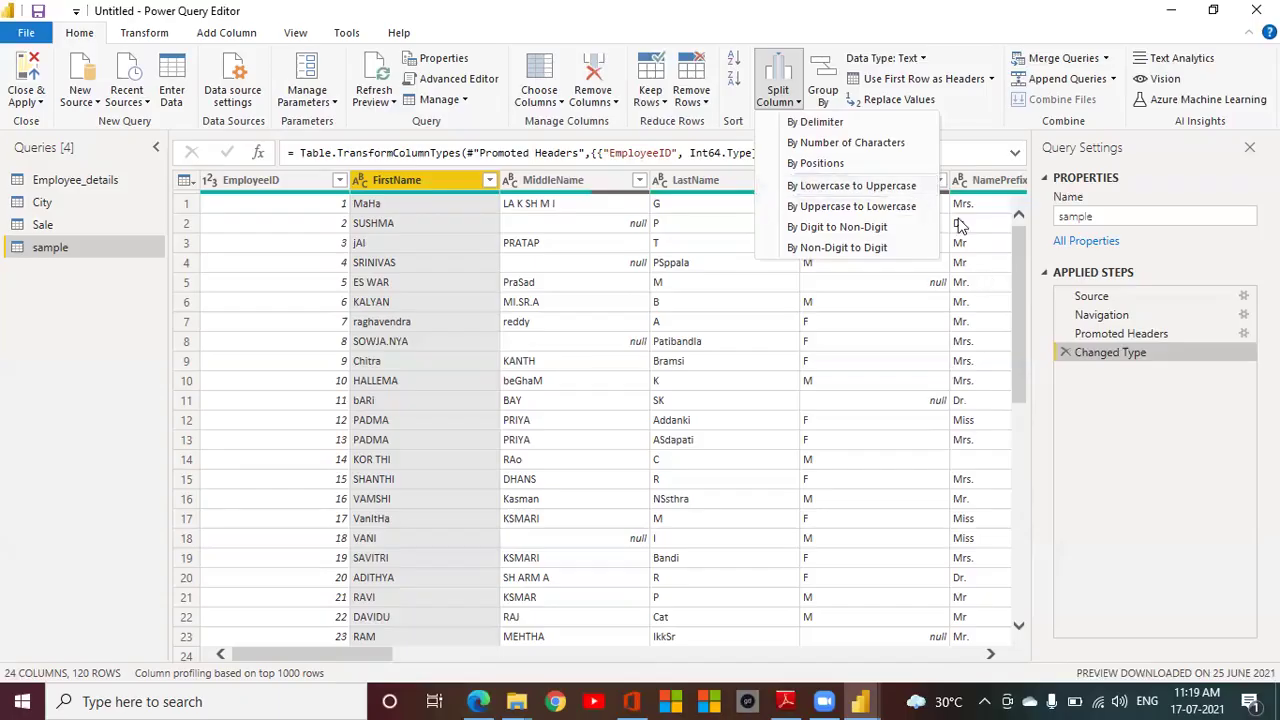
click(818, 186)
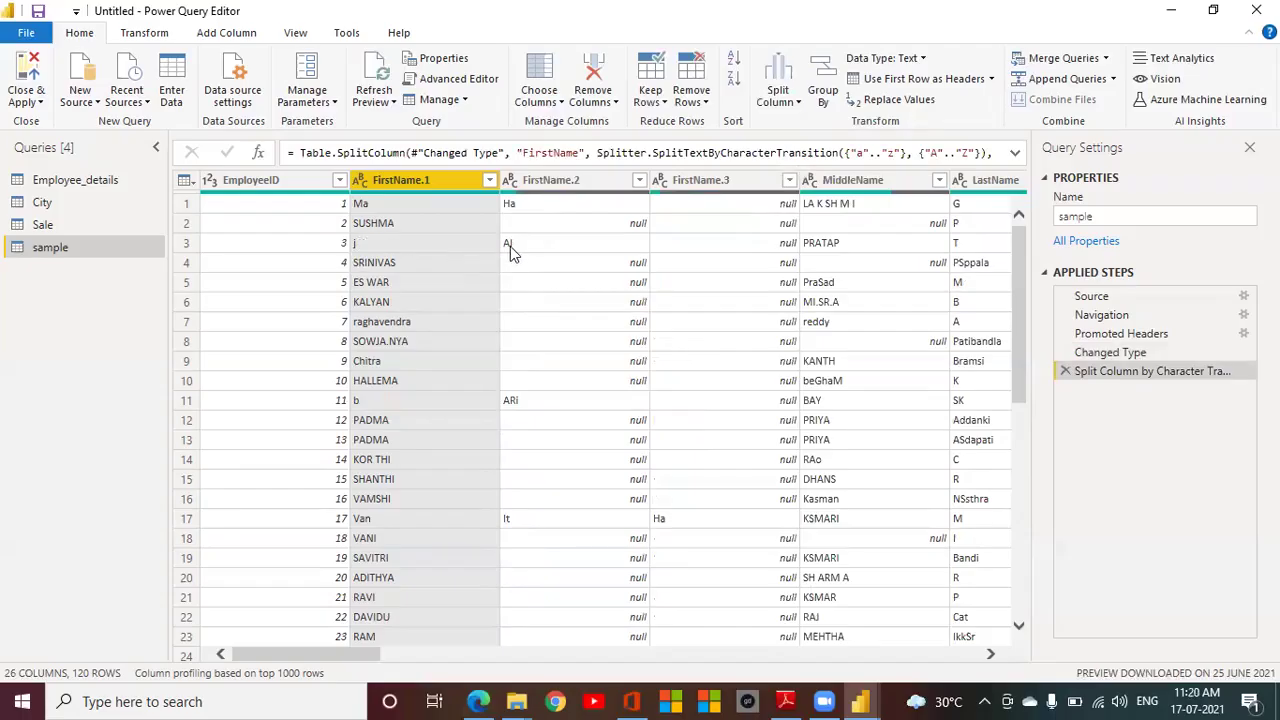
click(1066, 372)
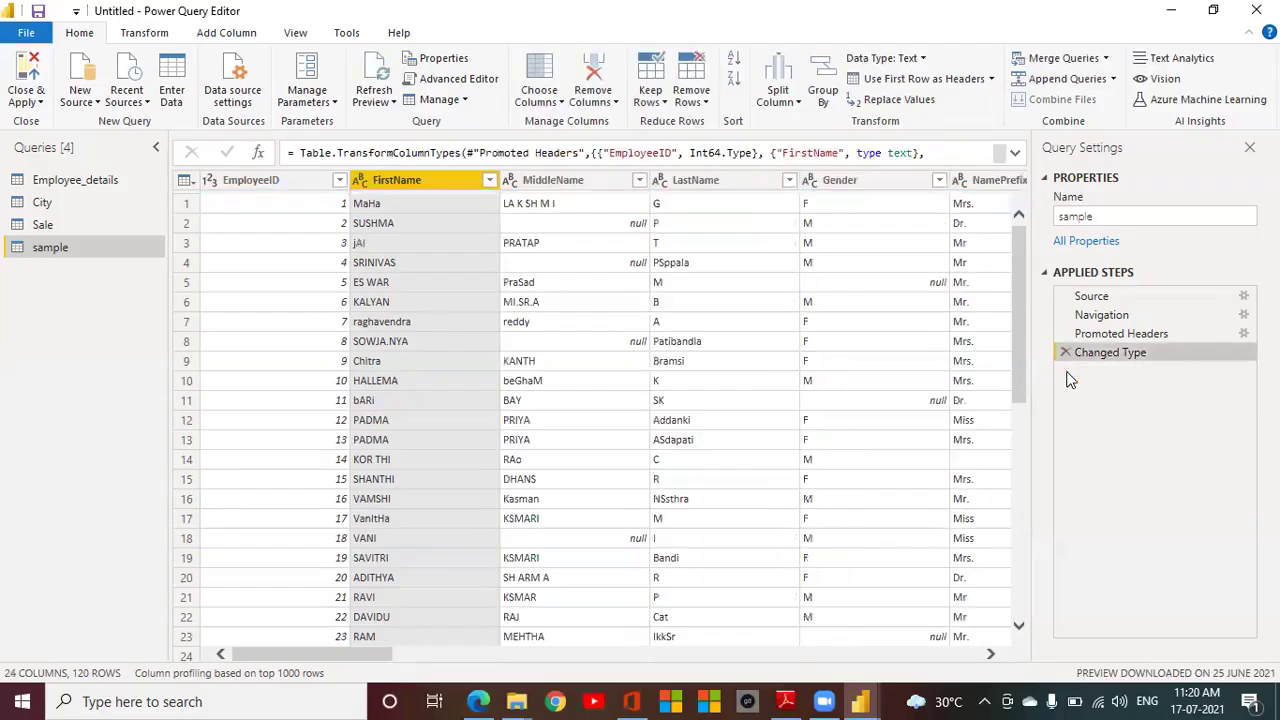
Step: Split the FirstName column by uppercase to lowercase, and delete the applied step this adds
click(799, 102)
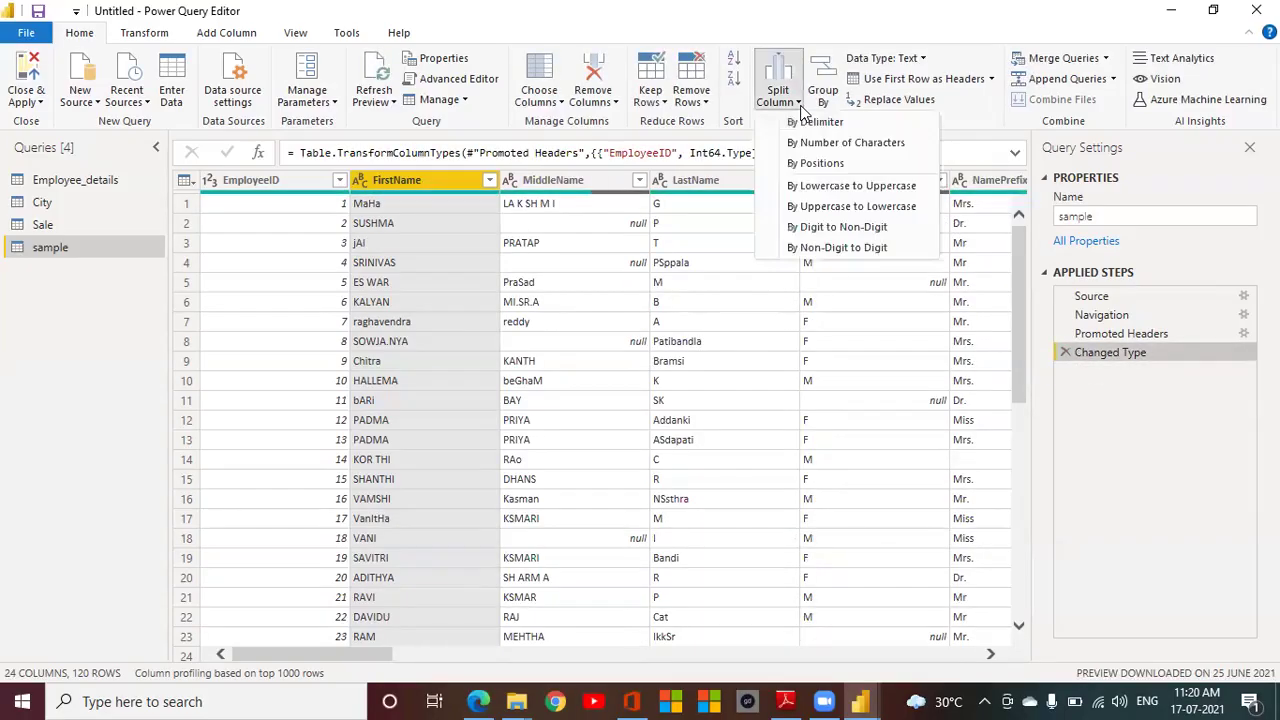
click(822, 207)
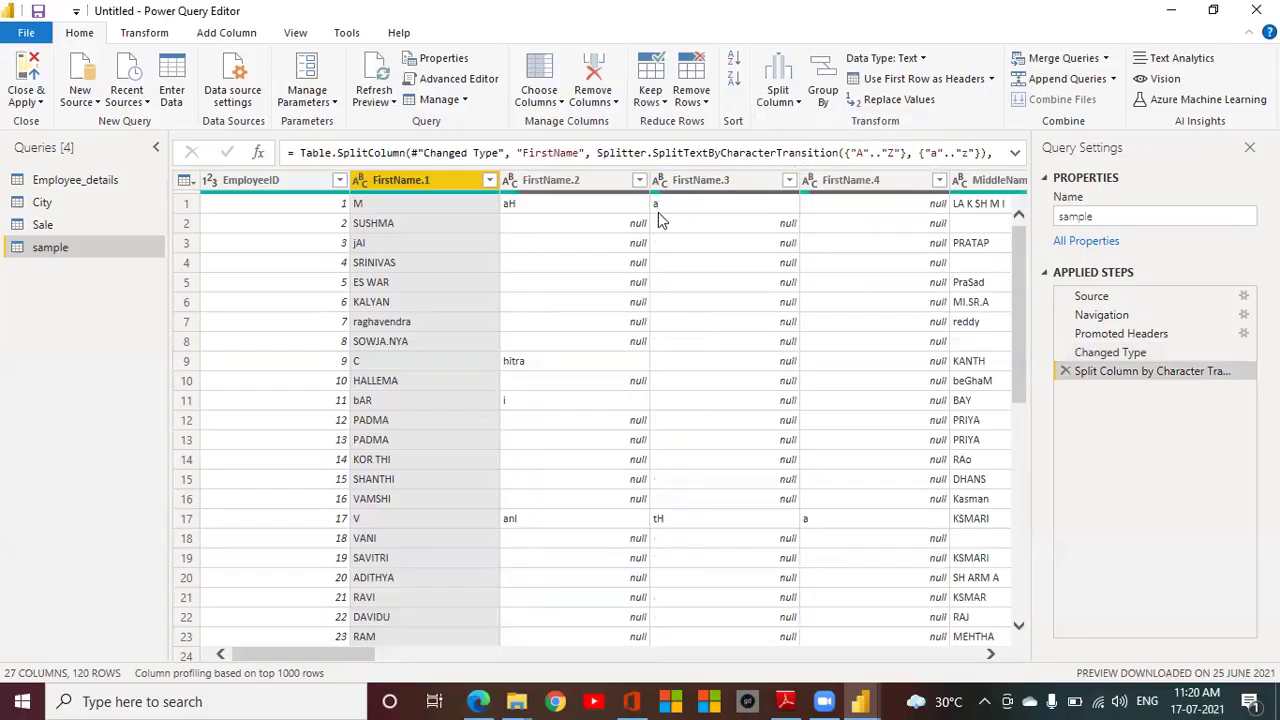
click(1064, 371)
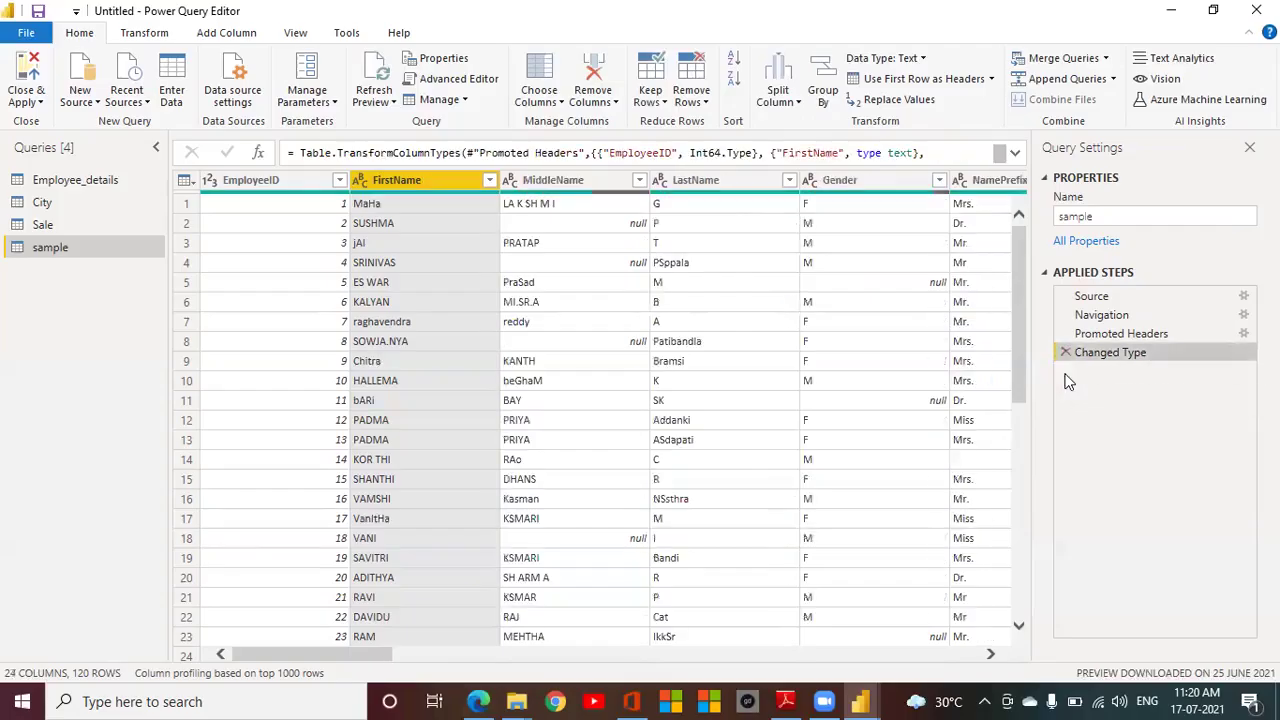
Step: Split the Designation_Id column by digit to non-digit, and delete the applied step this adds
click(795, 103)
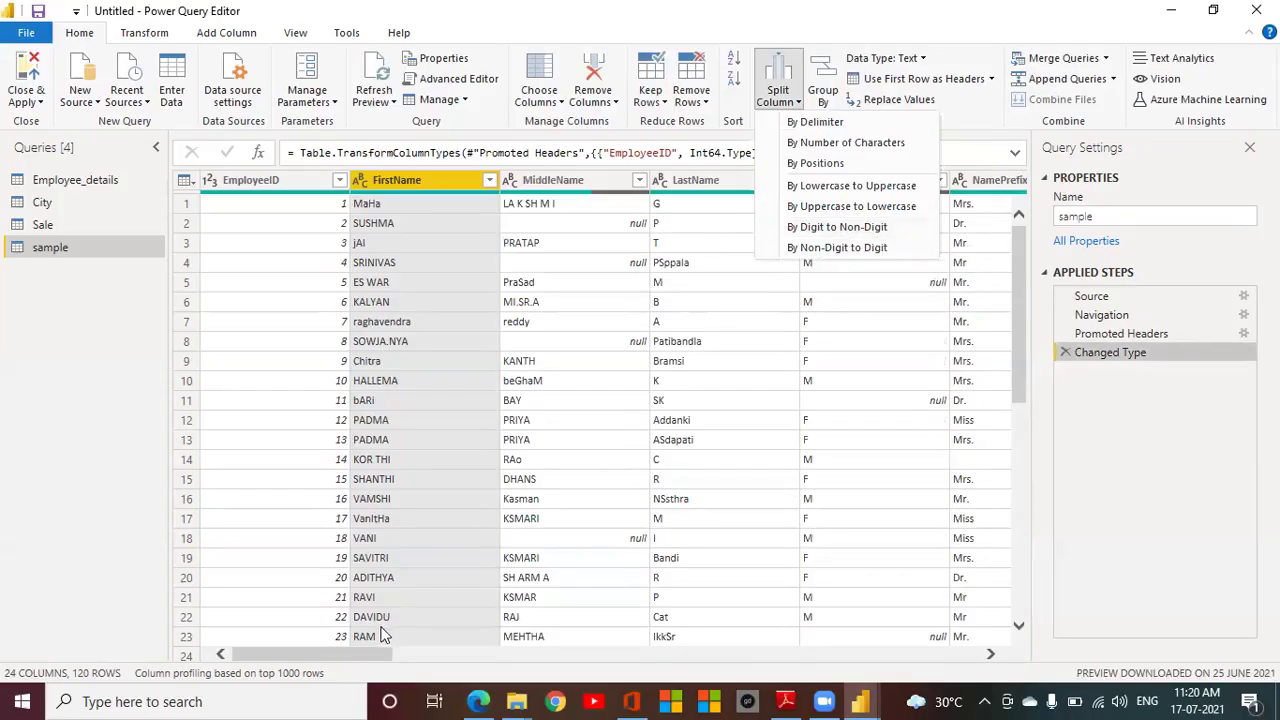
click(369, 656)
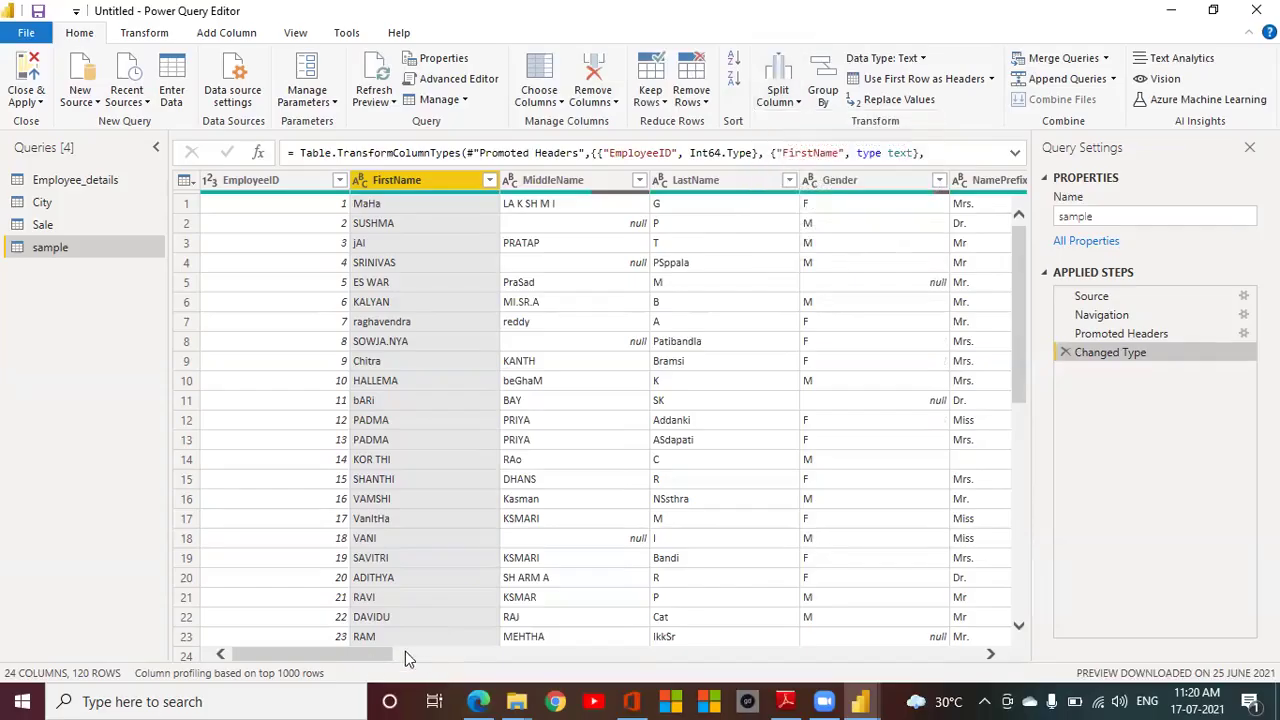
drag(390, 655, 620, 674)
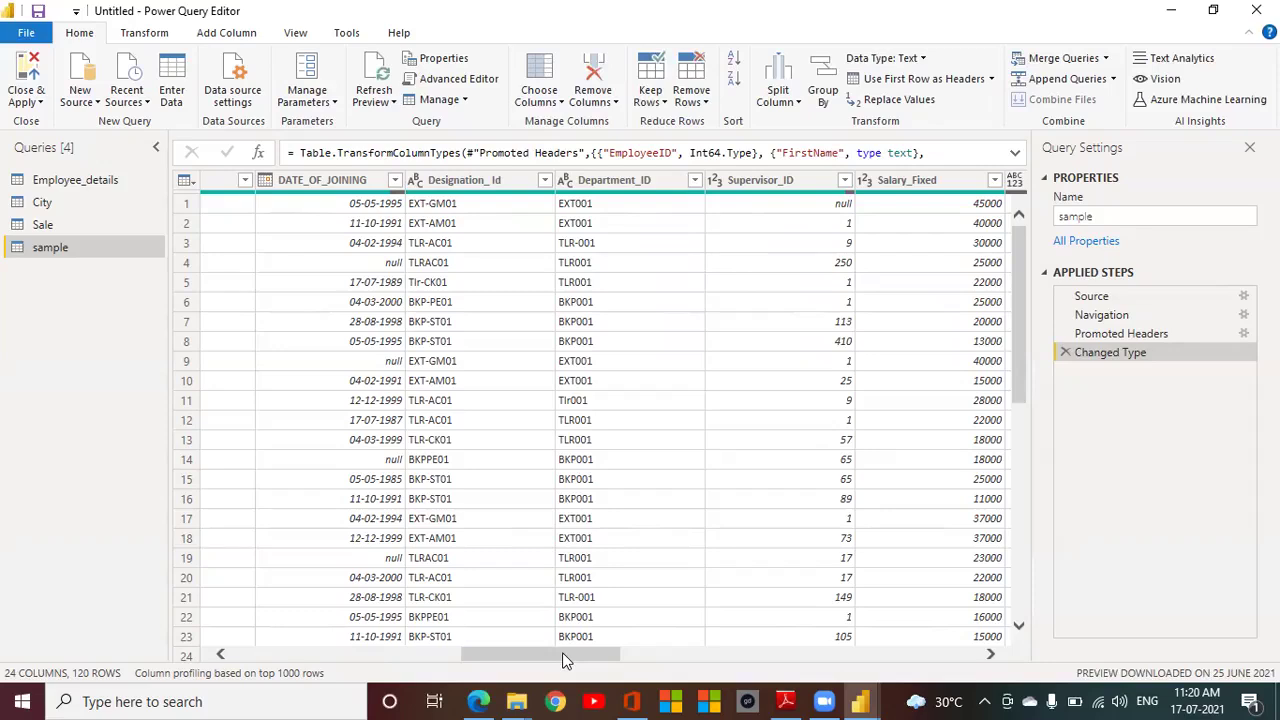
drag(562, 652, 581, 654)
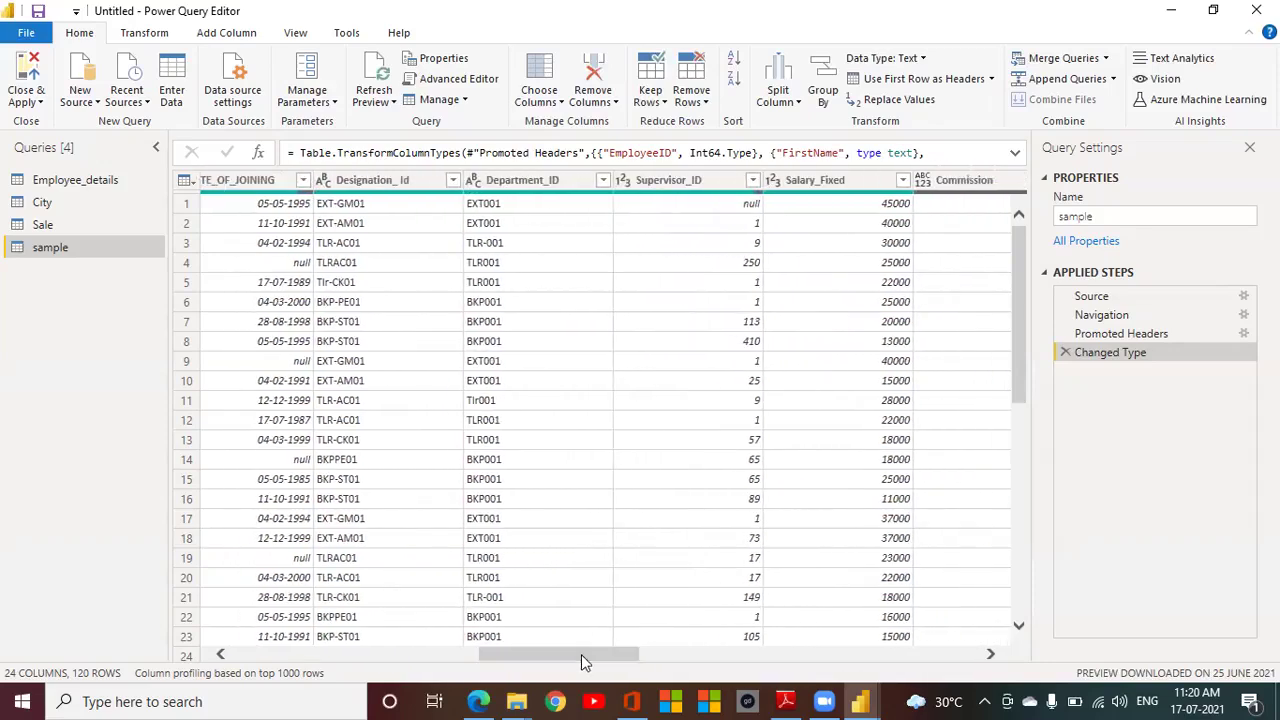
click(388, 180)
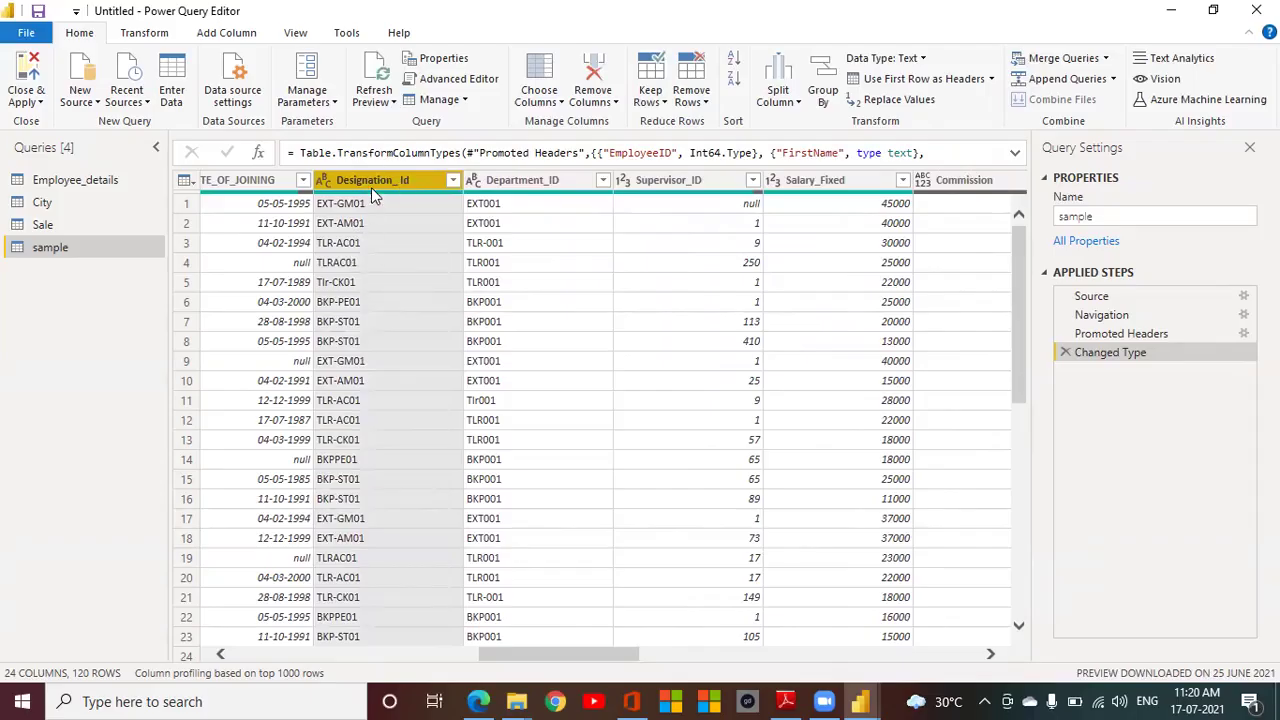
click(791, 105)
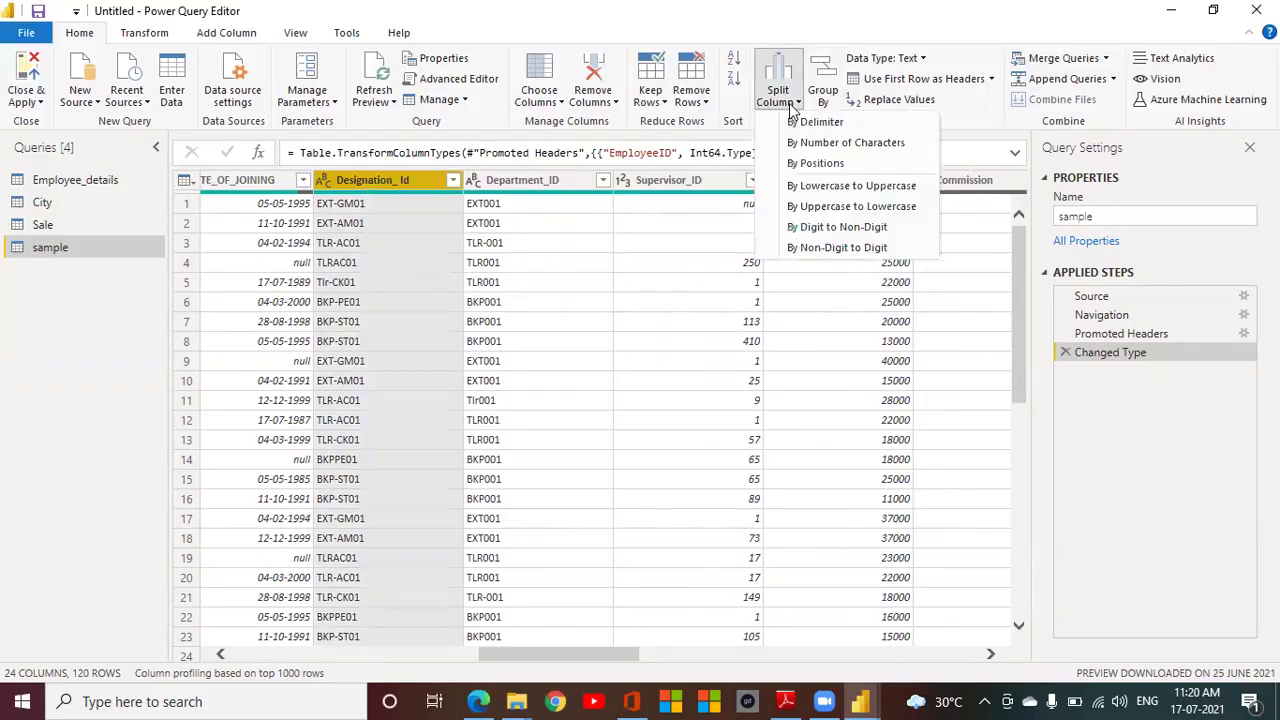
click(816, 230)
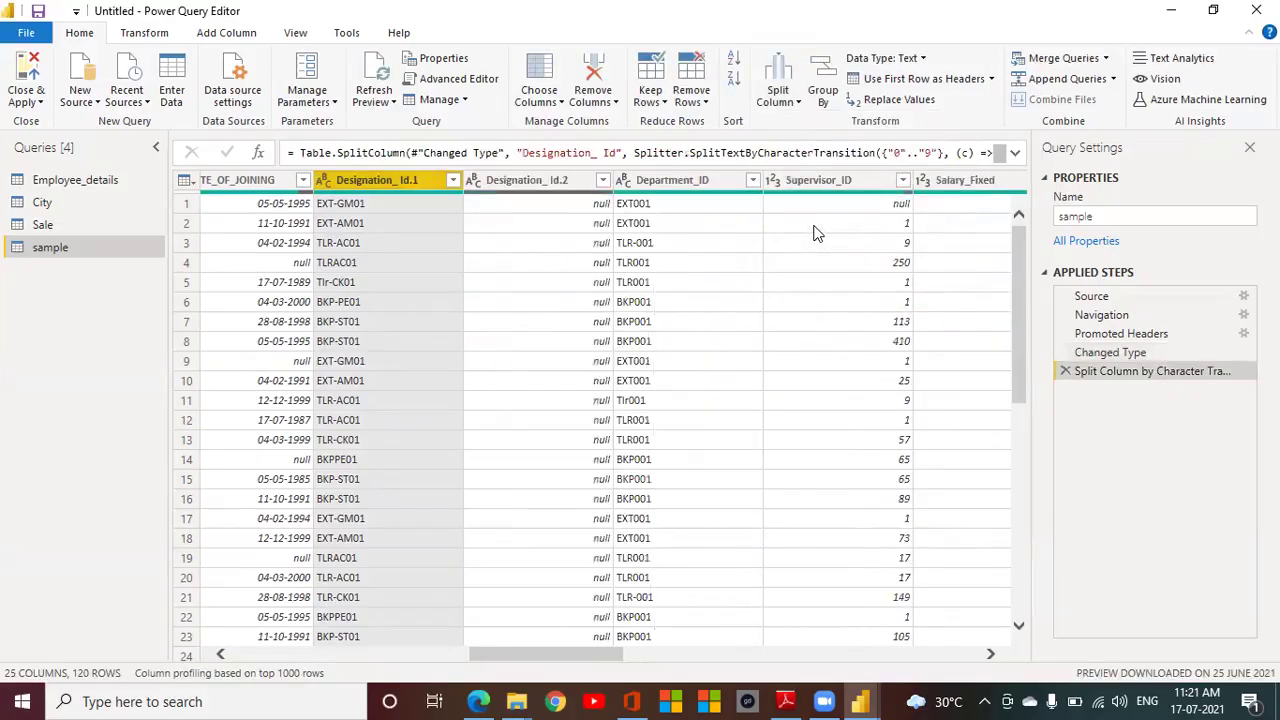
click(1064, 371)
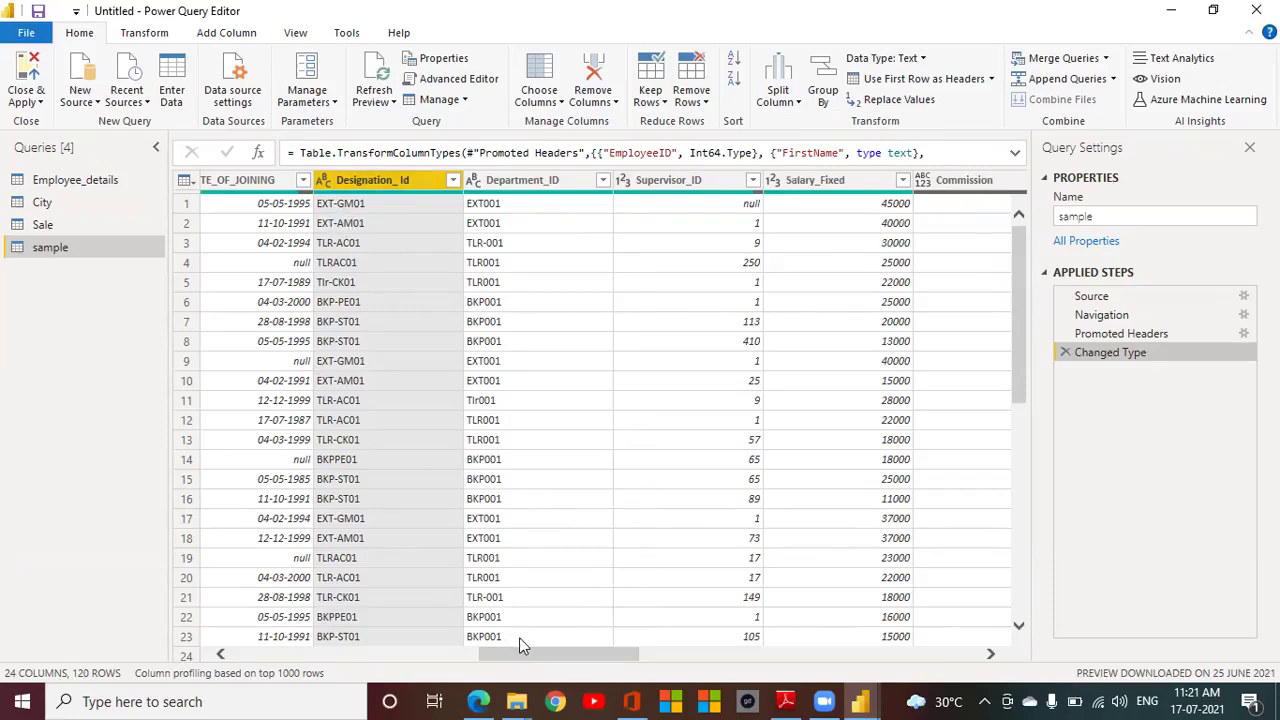
Step: Split the Hno column by digit to non-digit, and delete the applied step this adds
drag(535, 656, 657, 655)
click(648, 182)
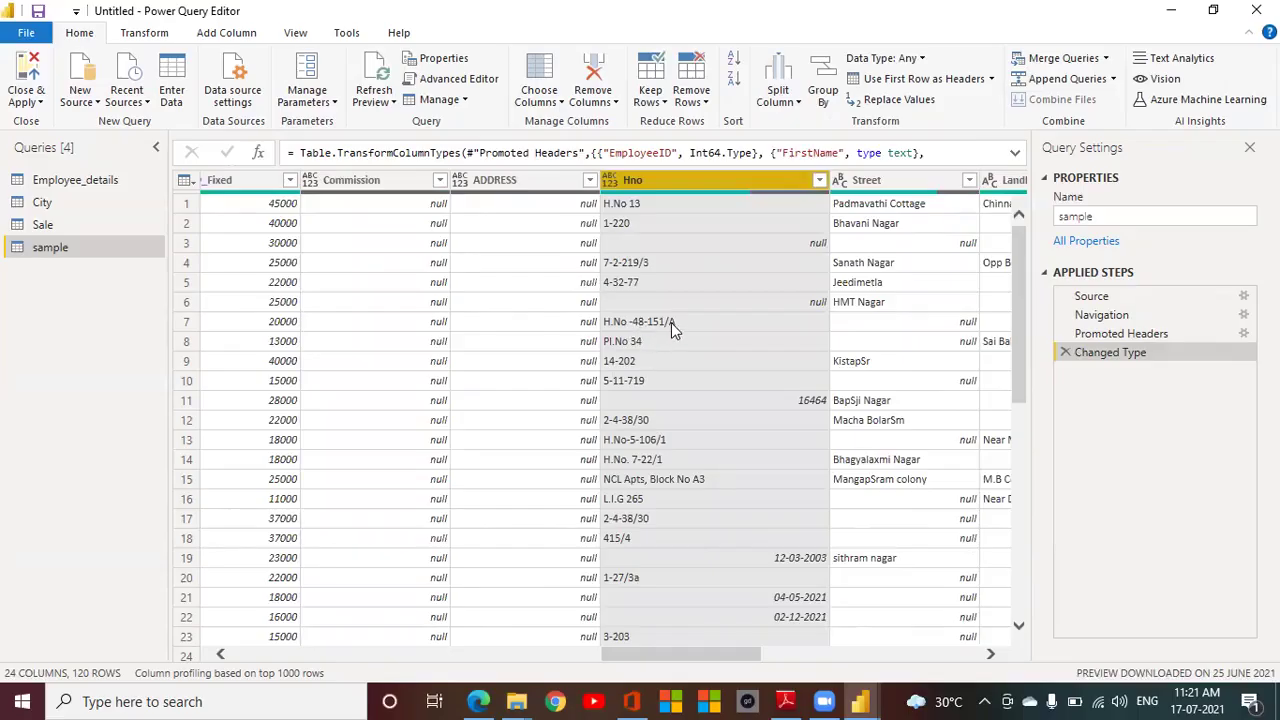
click(797, 106)
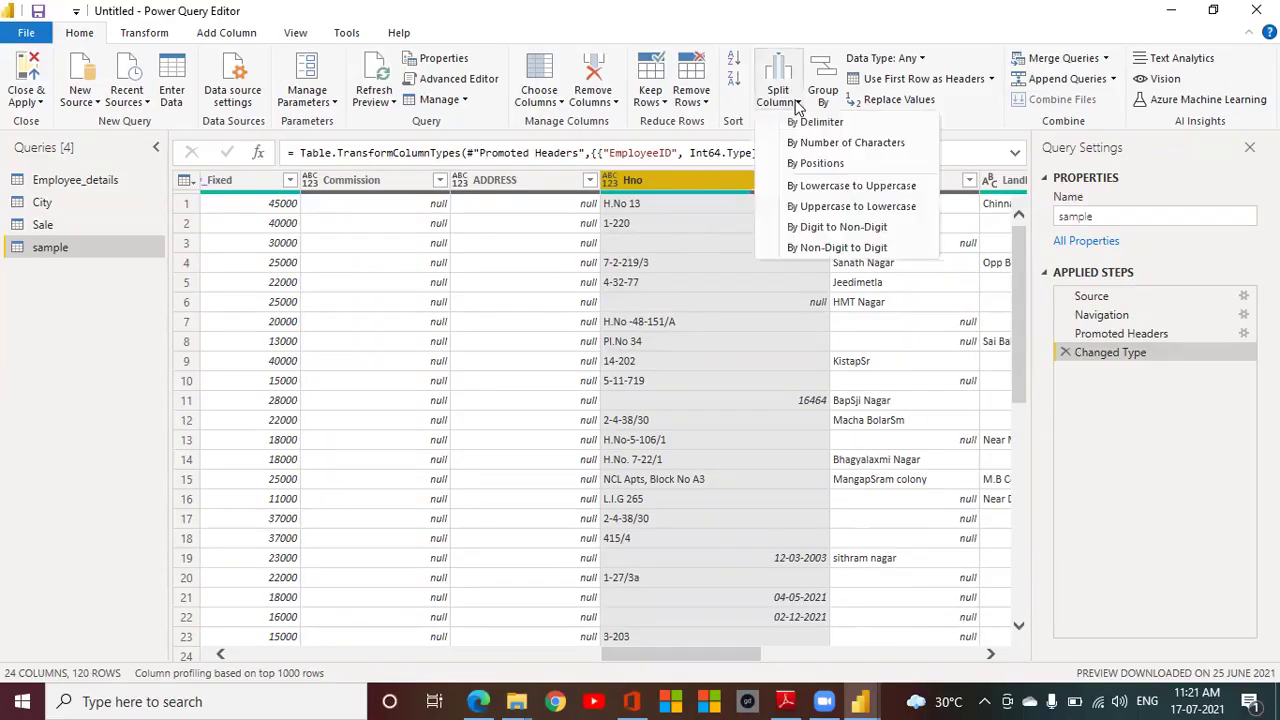
click(804, 227)
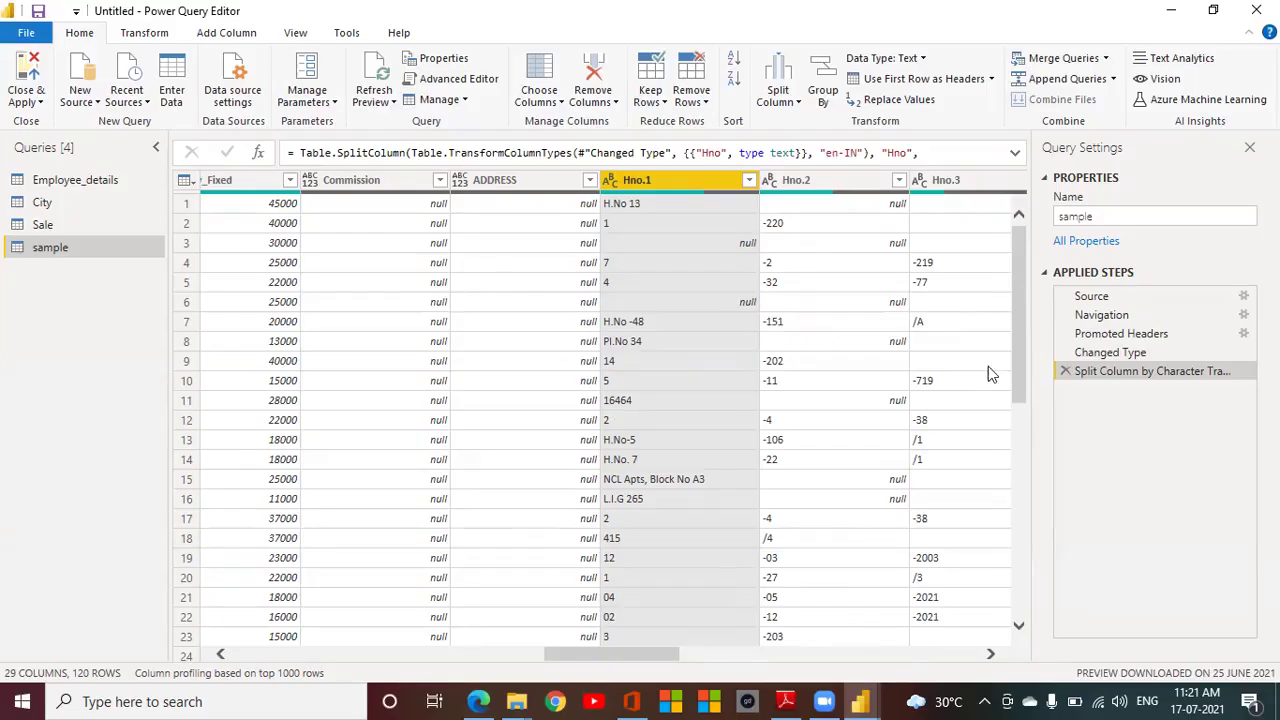
click(1062, 373)
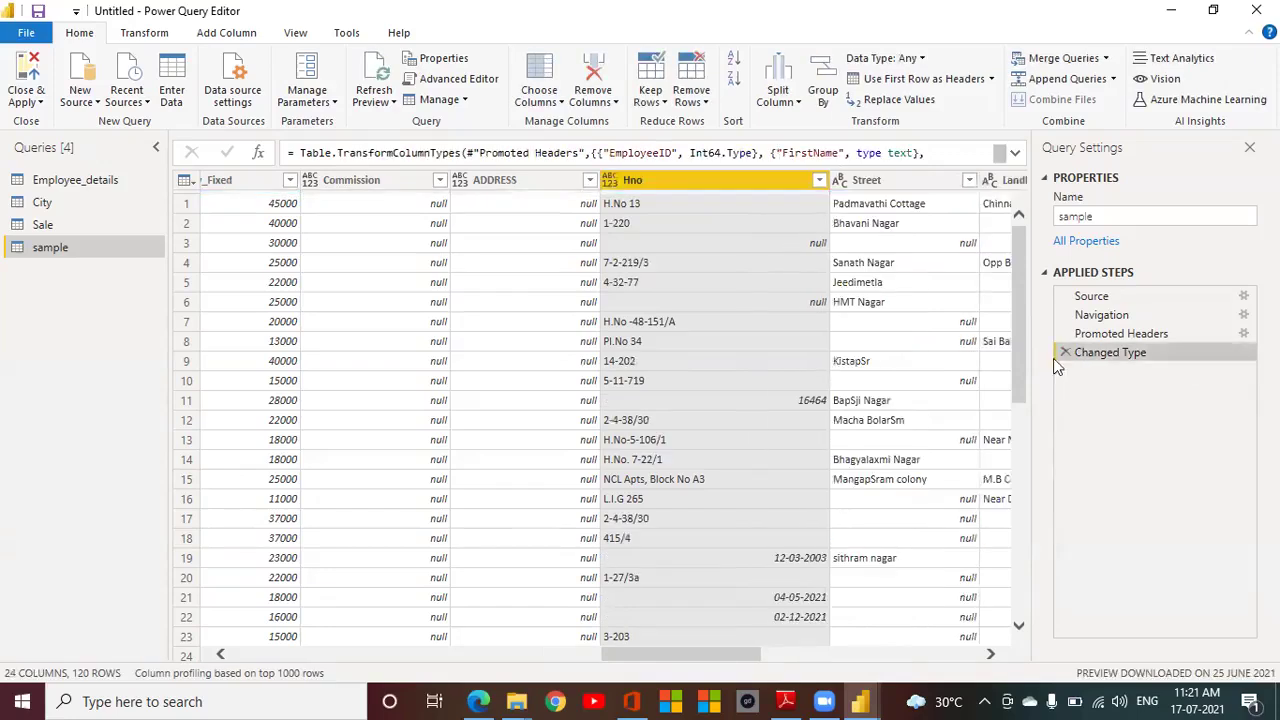
click(782, 102)
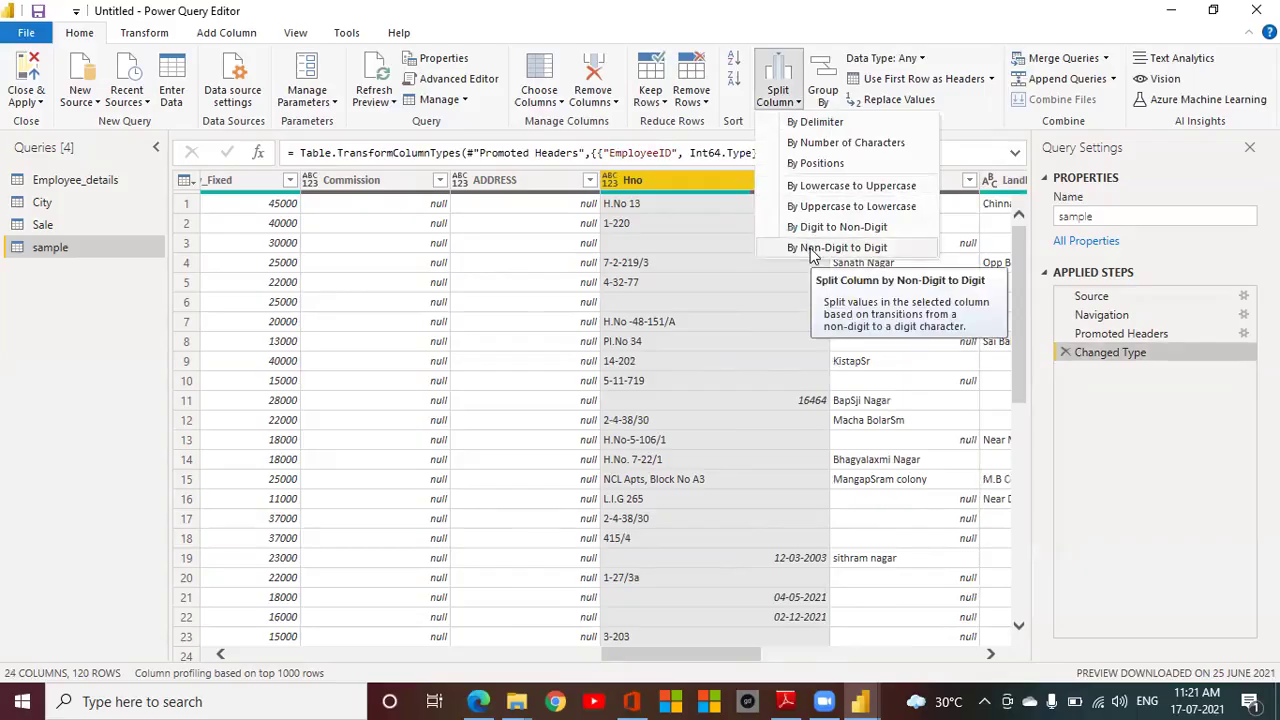
click(1164, 537)
drag(620, 657, 207, 672)
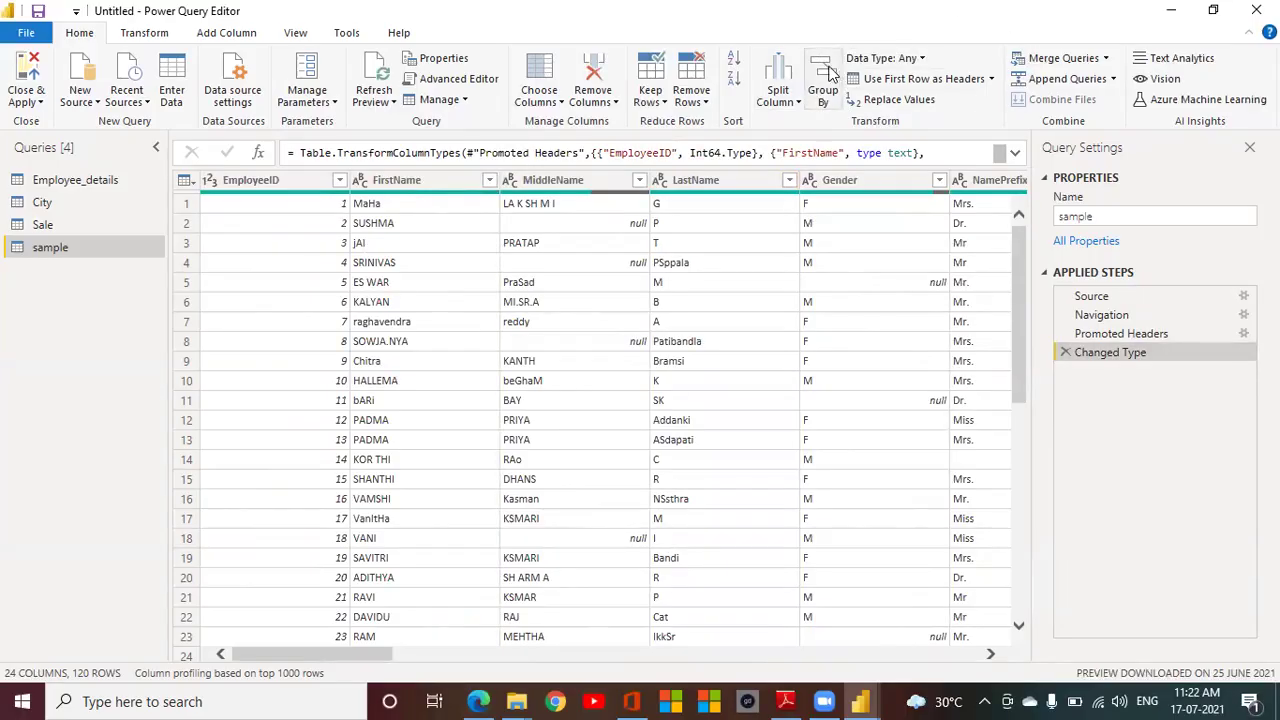
Step: Open the City query and look through its columns from City Key to Latest Recorded Population
click(45, 203)
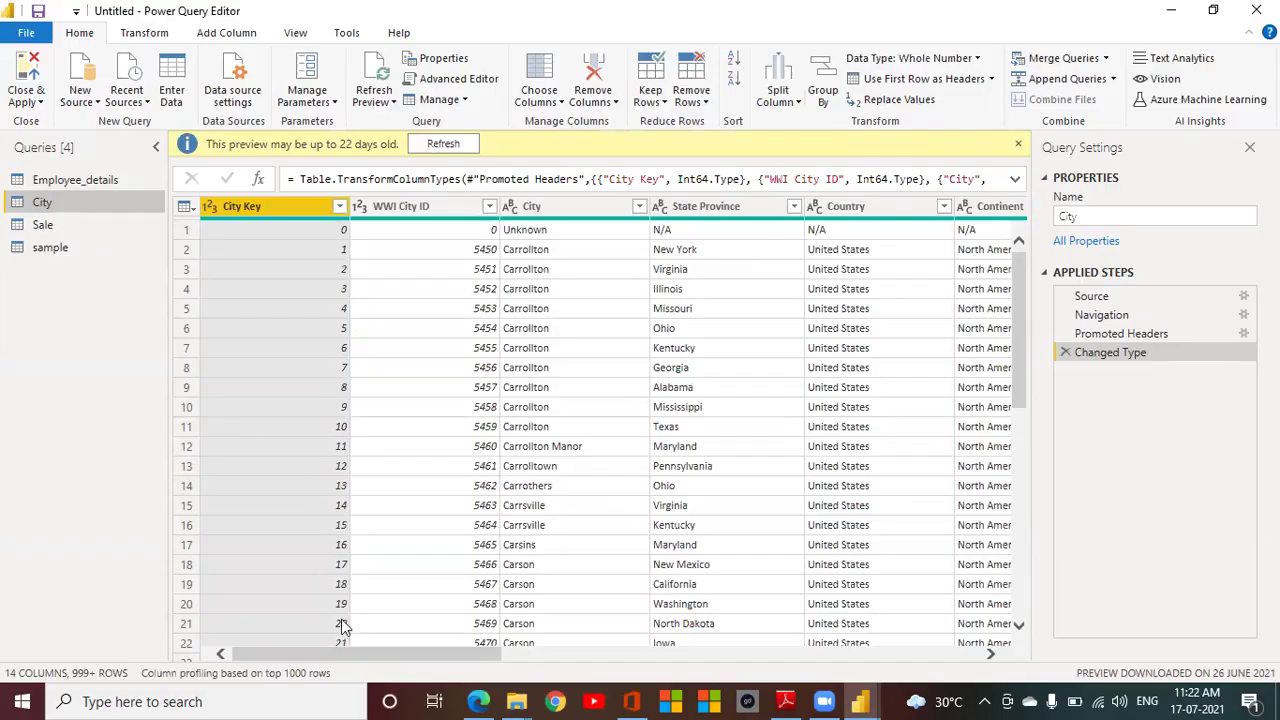
drag(358, 651, 294, 674)
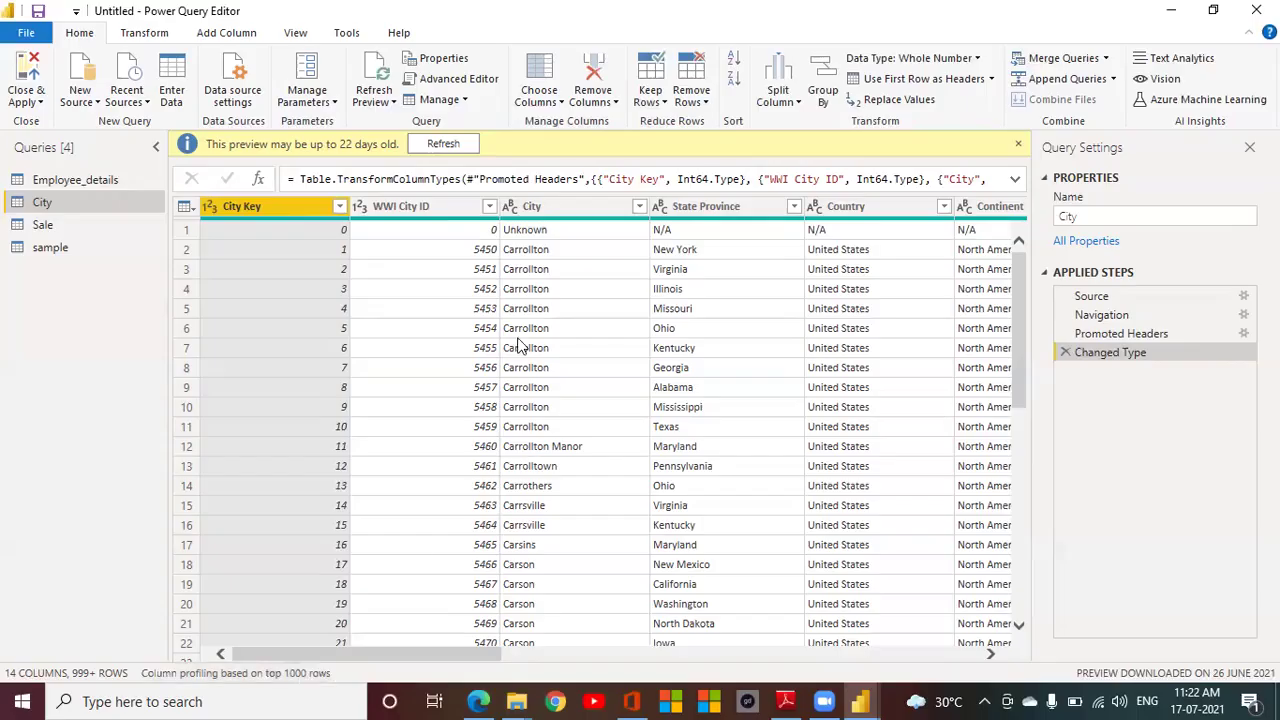
drag(426, 660, 551, 655)
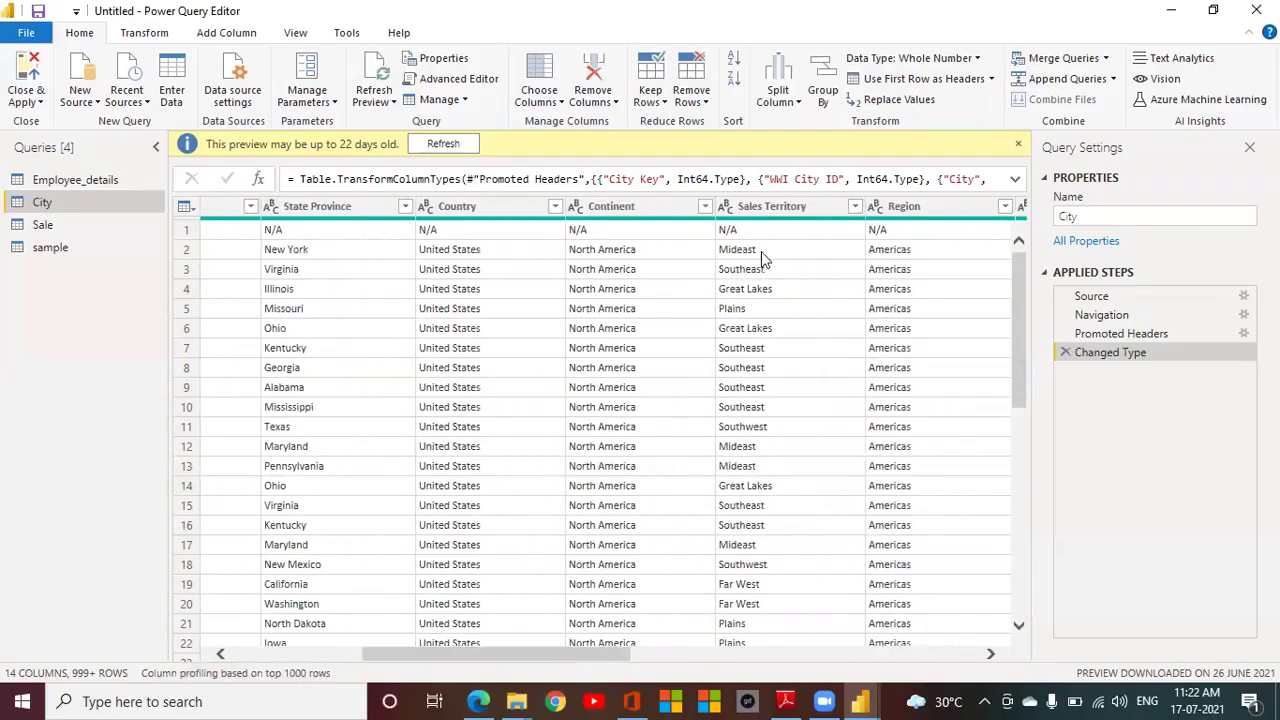
click(664, 656)
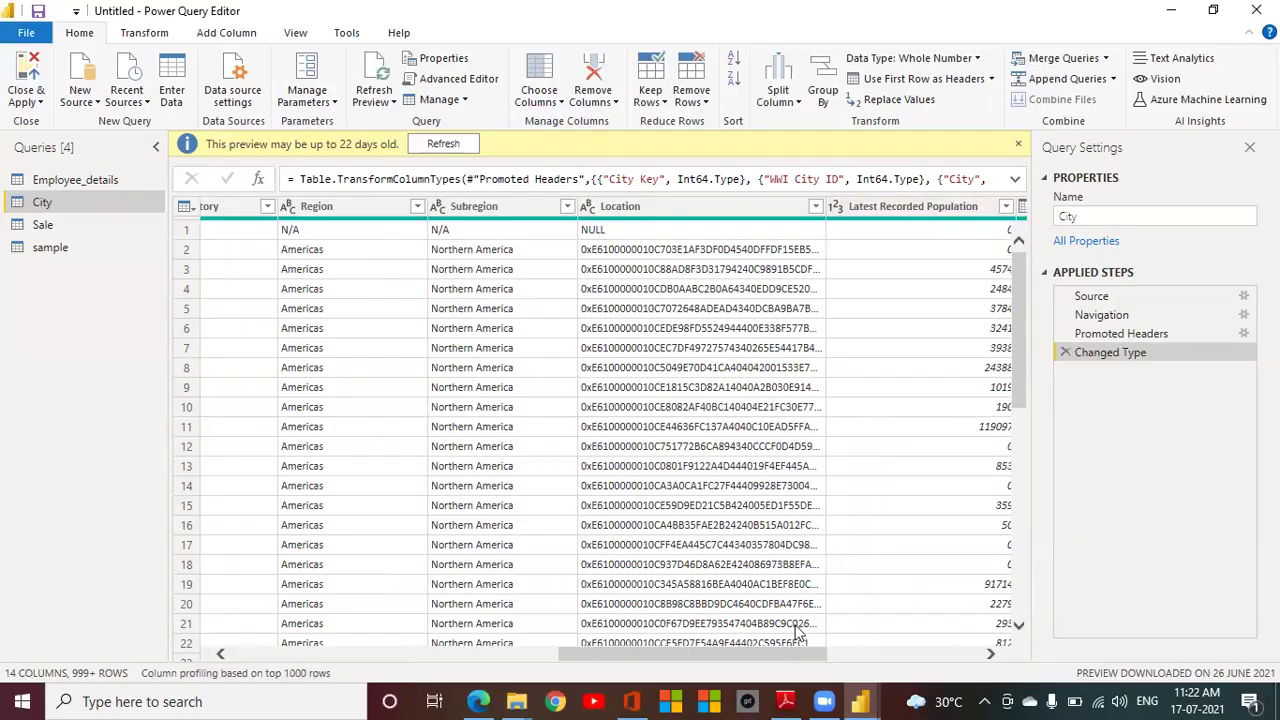
drag(791, 652, 827, 652)
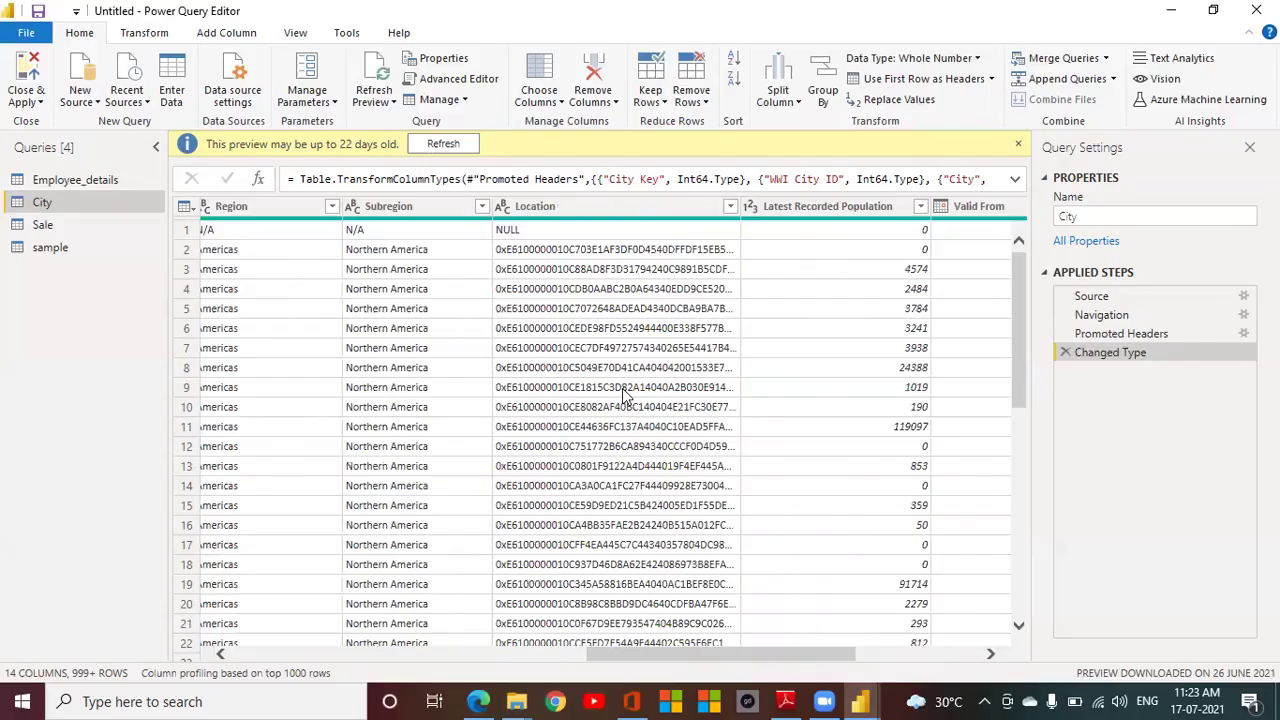
drag(682, 654, 412, 694)
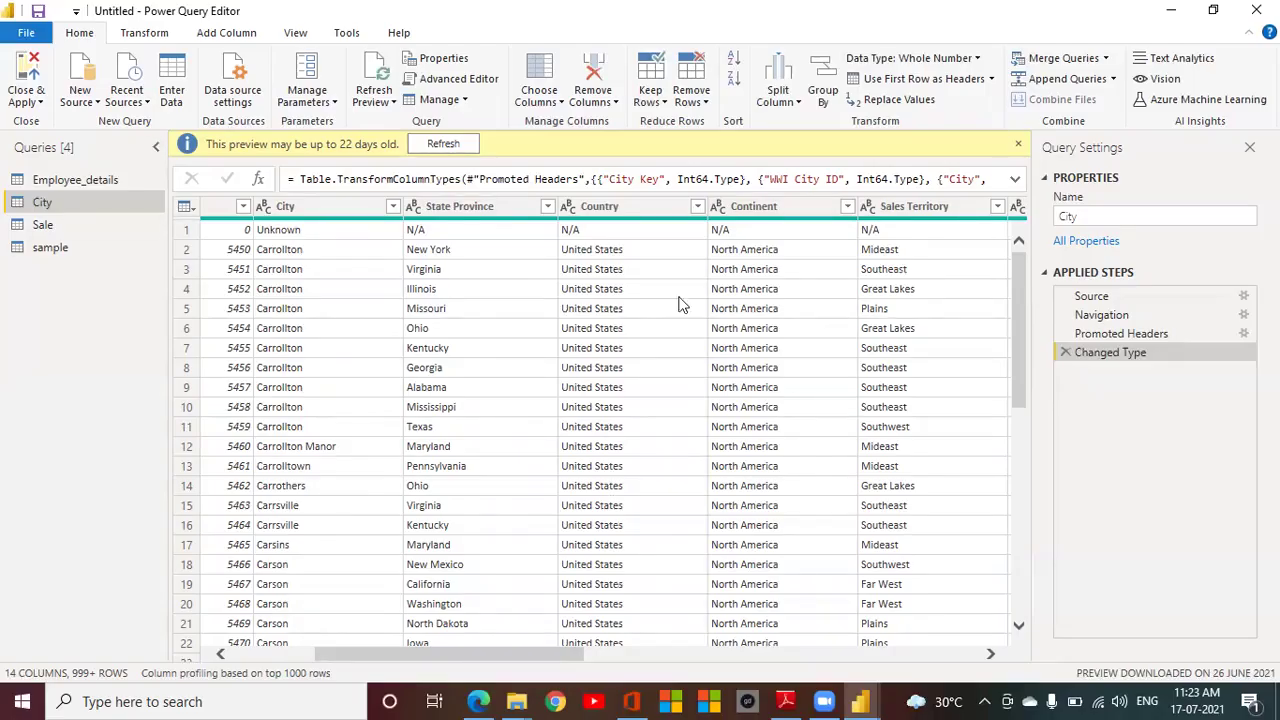
Step: Keep only the Sales Territory and Latest Recorded Population columns in the City query
click(561, 103)
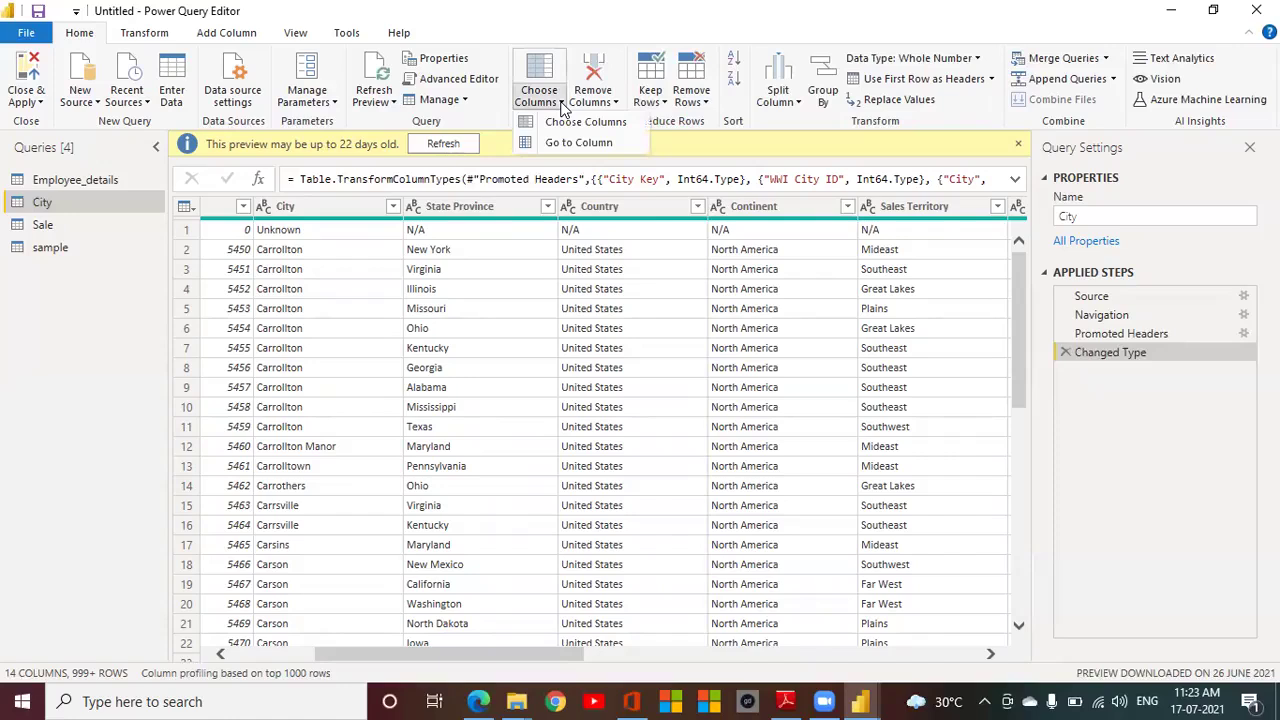
click(570, 122)
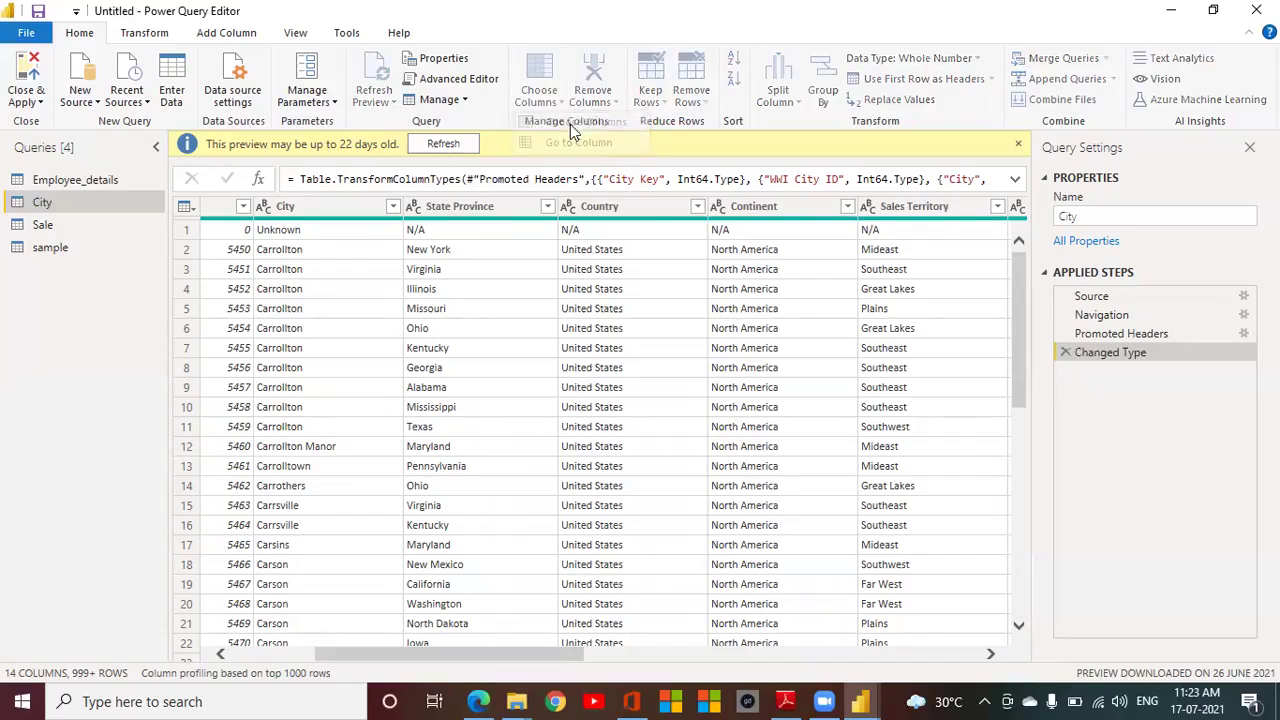
click(538, 176)
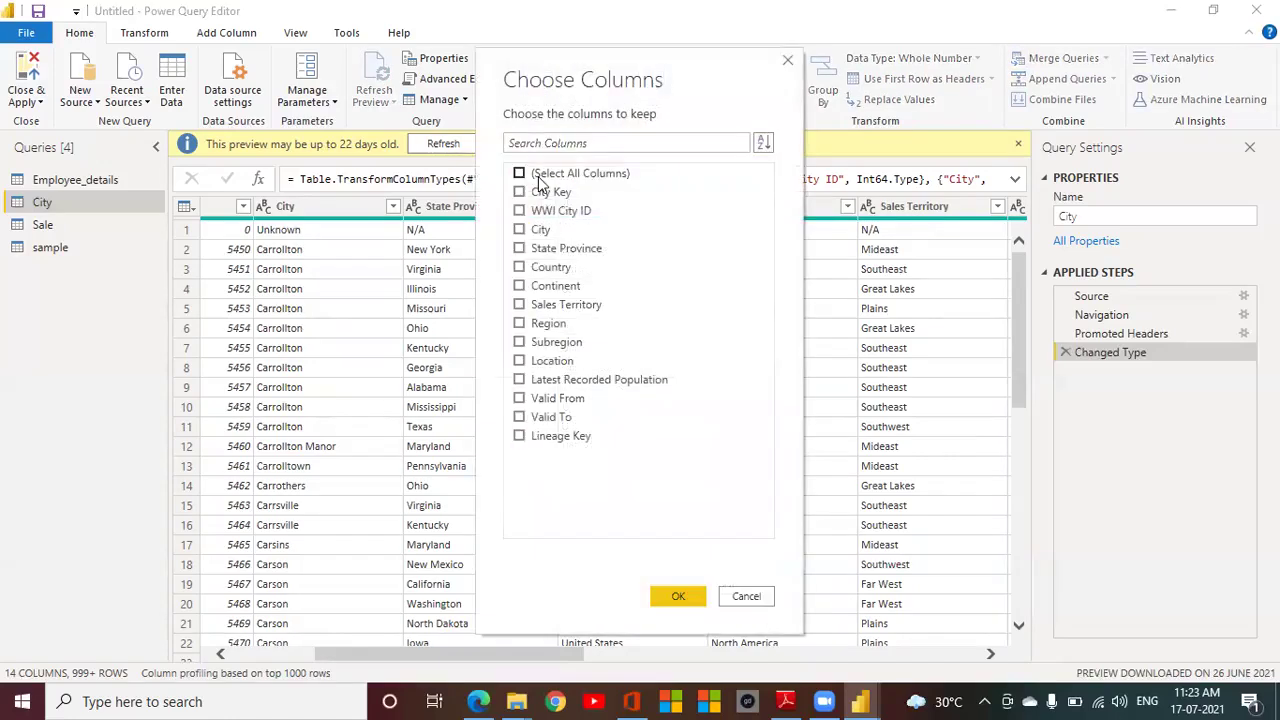
click(520, 305)
click(519, 380)
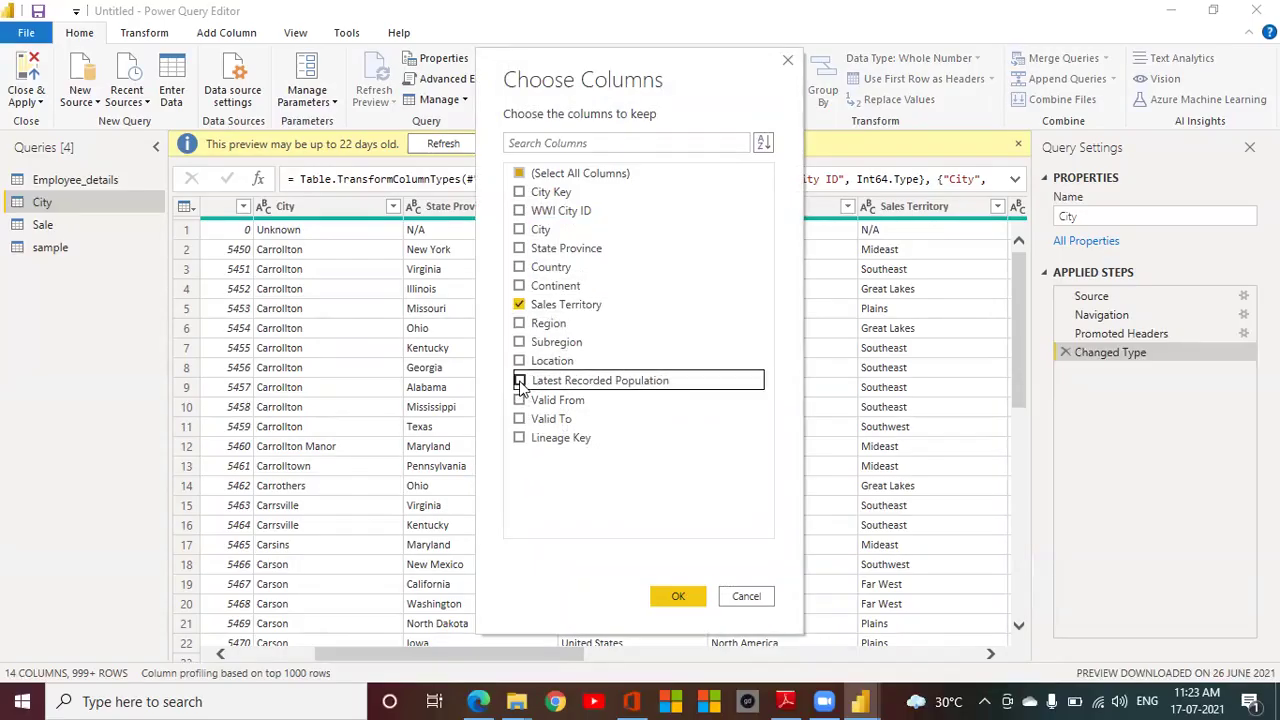
click(678, 600)
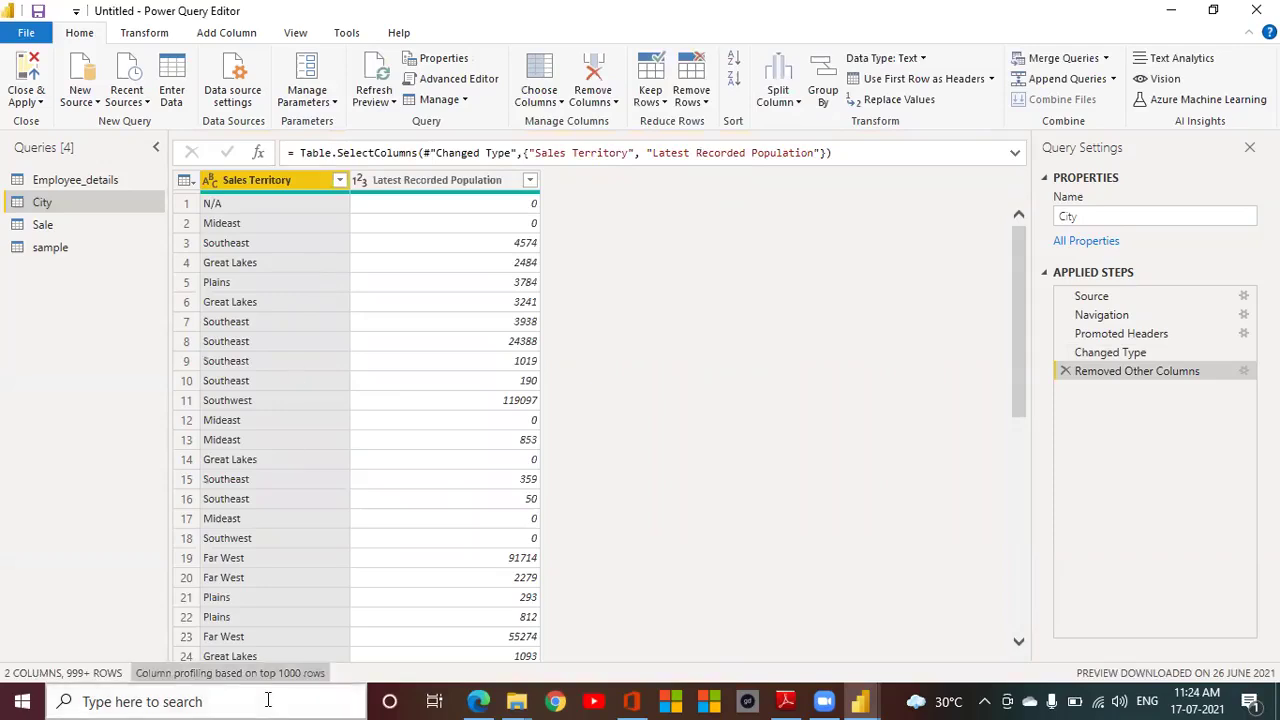
Step: Start a basic Group By on Sales Territory and name the new column Total_population
click(820, 92)
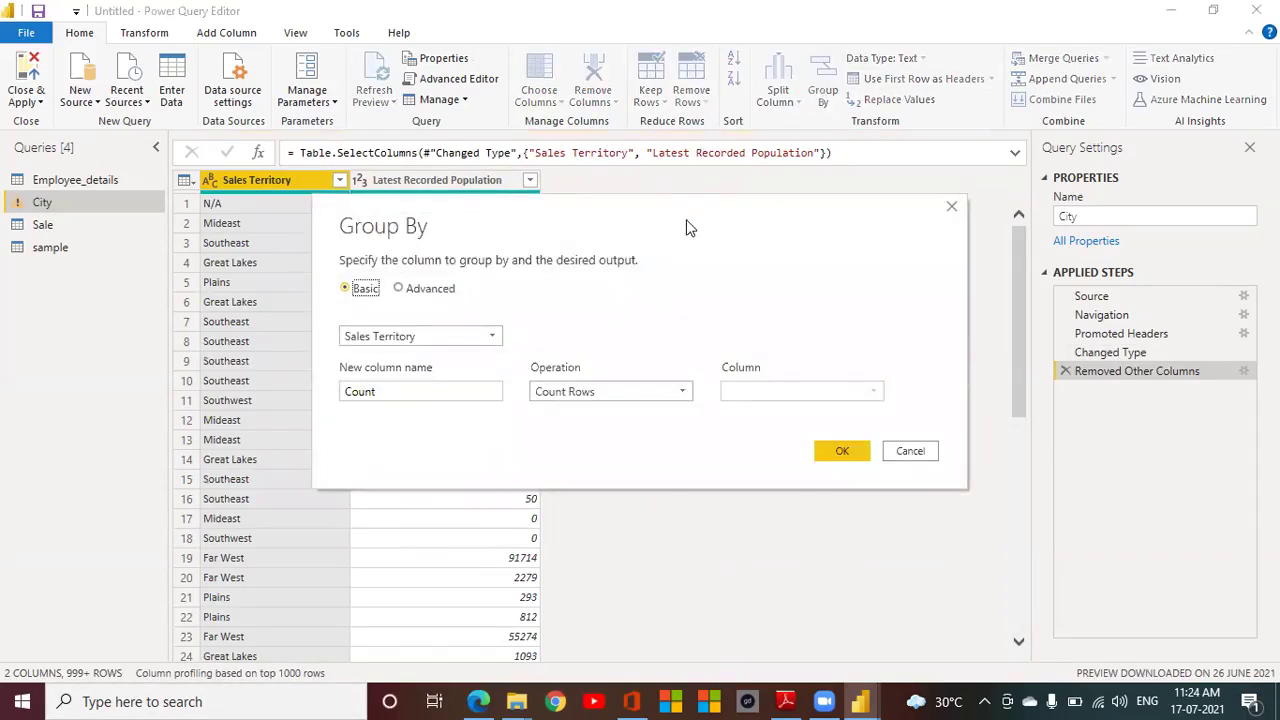
drag(686, 228, 907, 195)
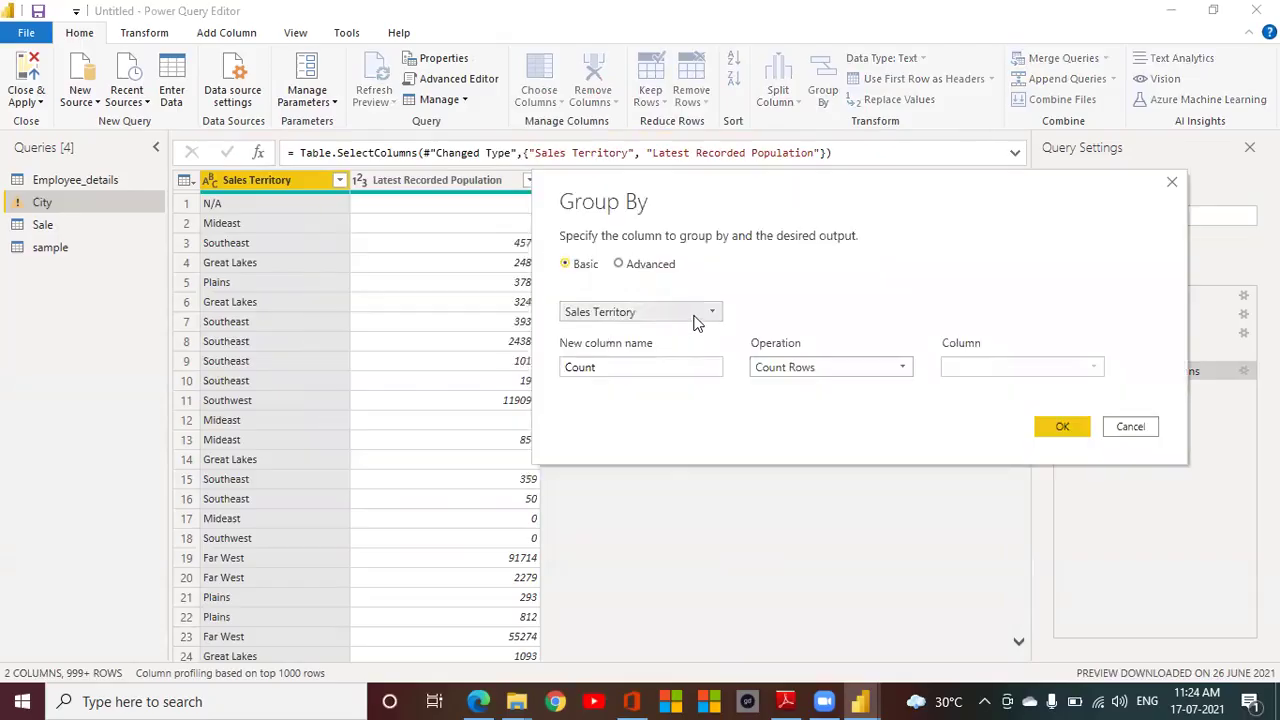
click(656, 366)
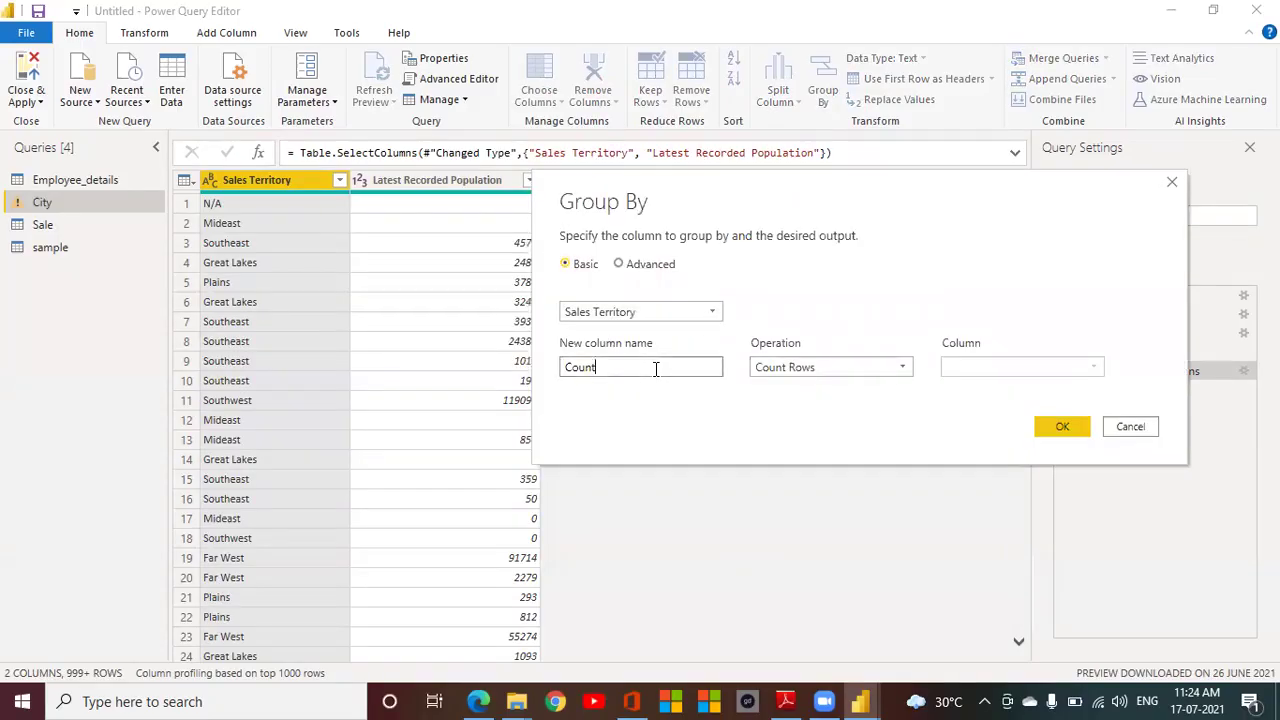
key(BackSpace)
key(BackSpace)
key(BackSpace)
key(BackSpace)
key(BackSpace)
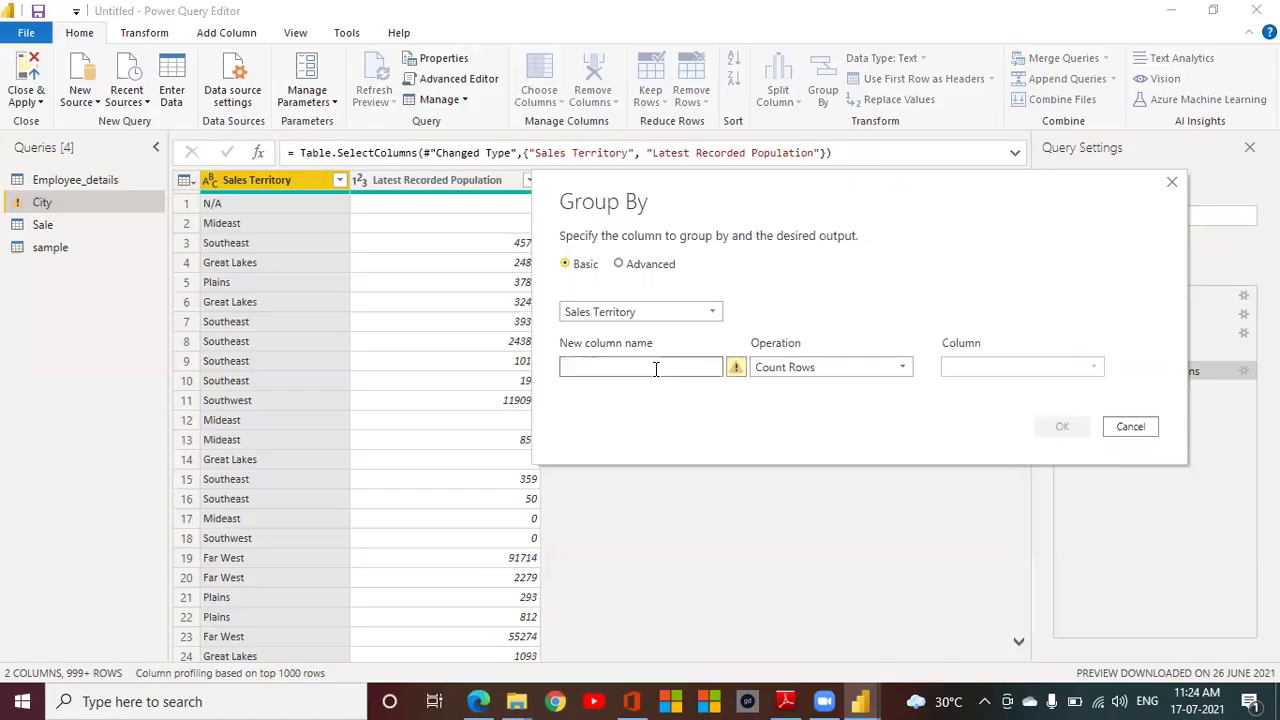
text(Total)
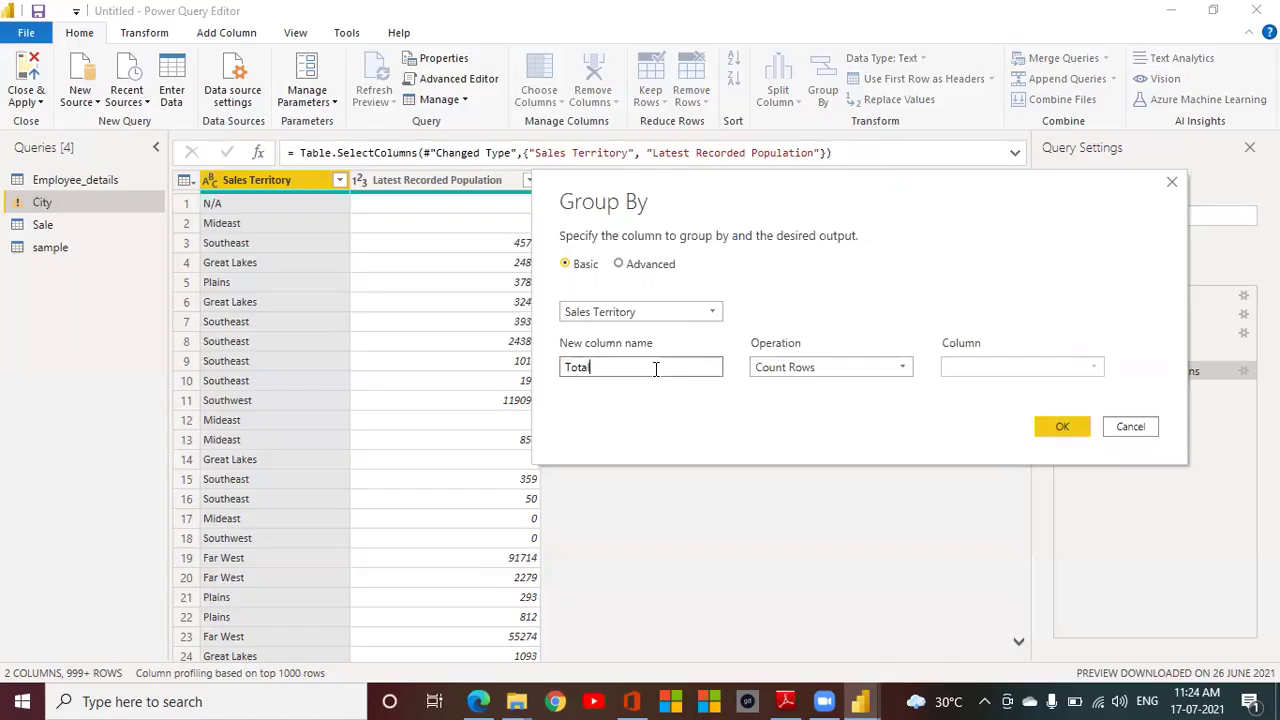
text(_population)
Step: Apply the grouping with a Sum of Latest Recorded Population, and delete the applied step this adds
drag(922, 178, 1030, 175)
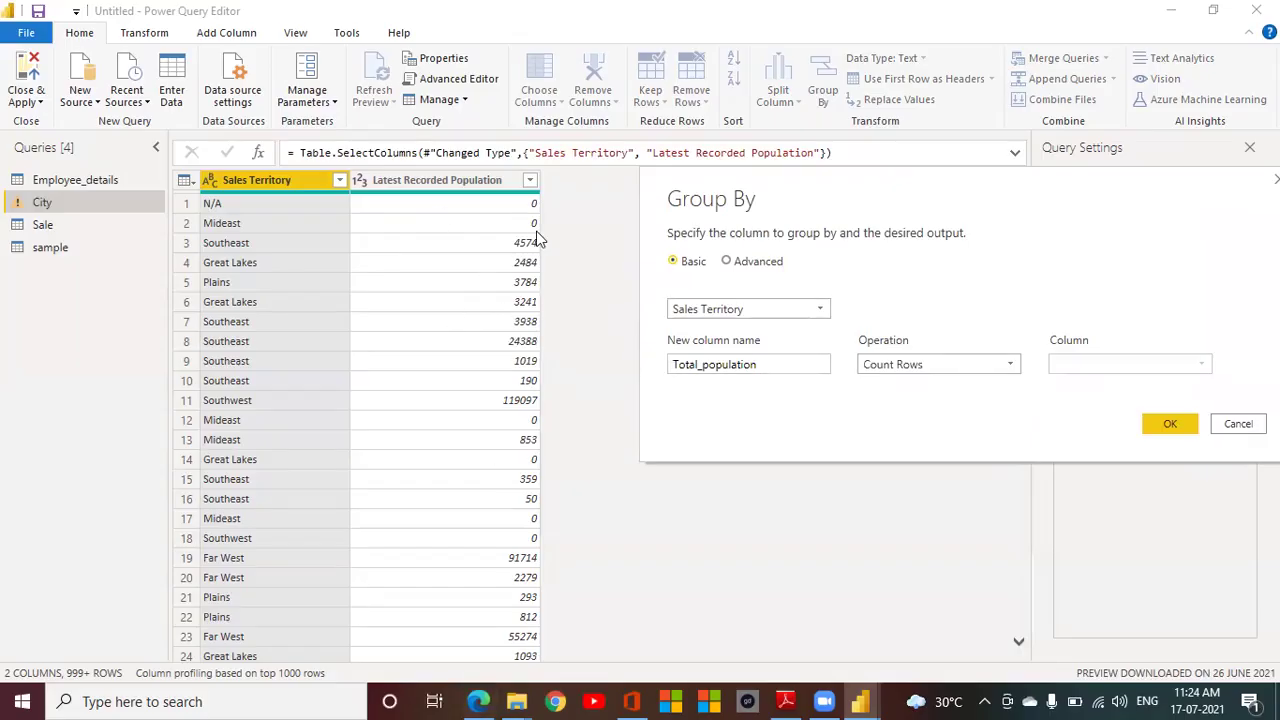
click(984, 366)
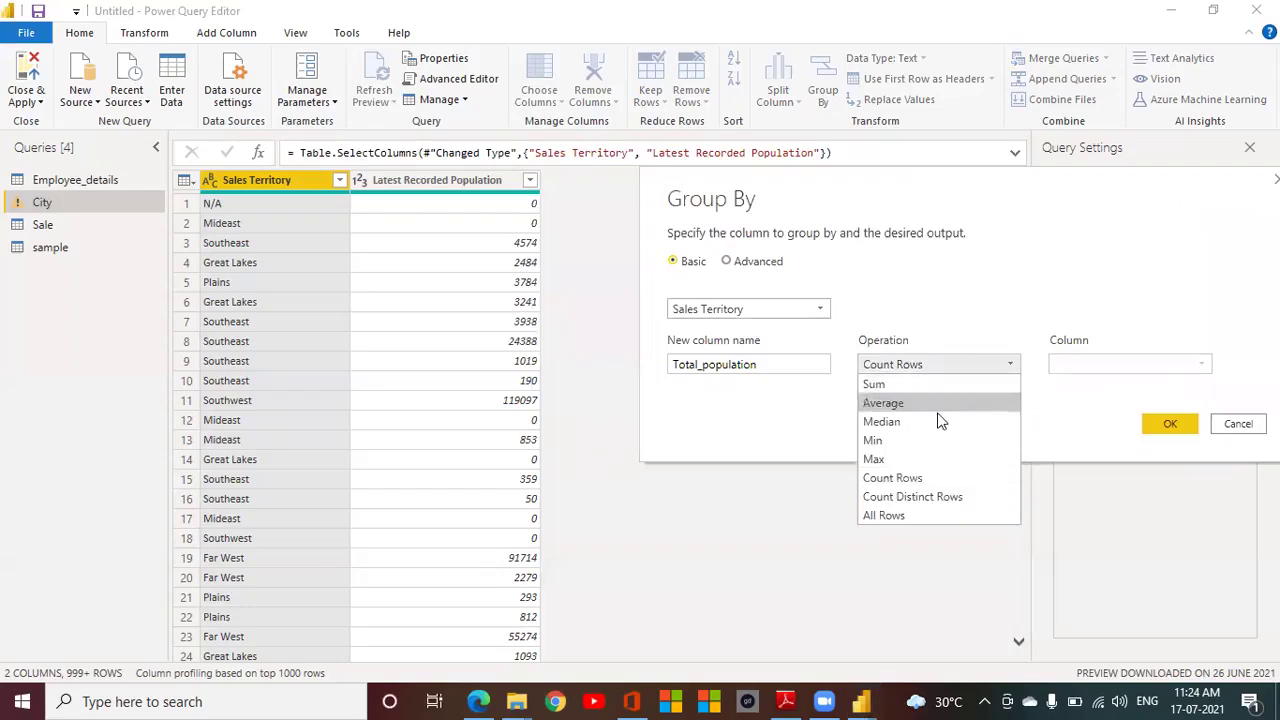
click(886, 388)
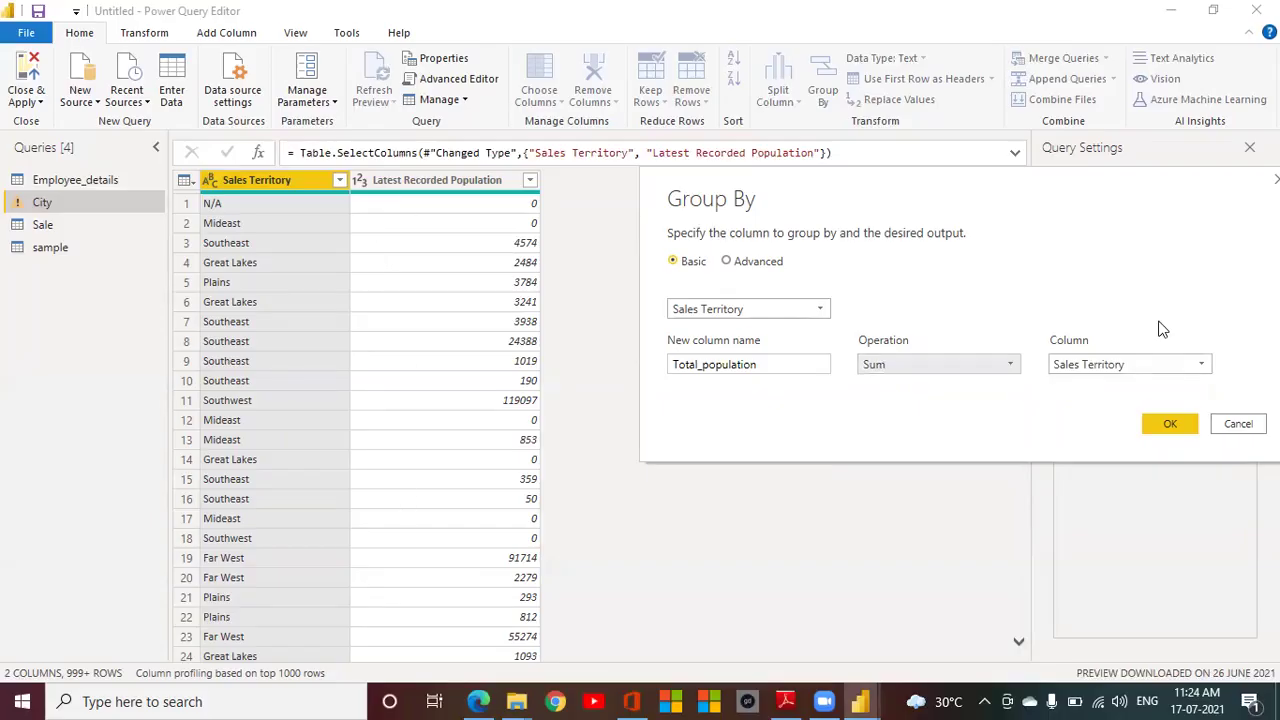
click(1164, 362)
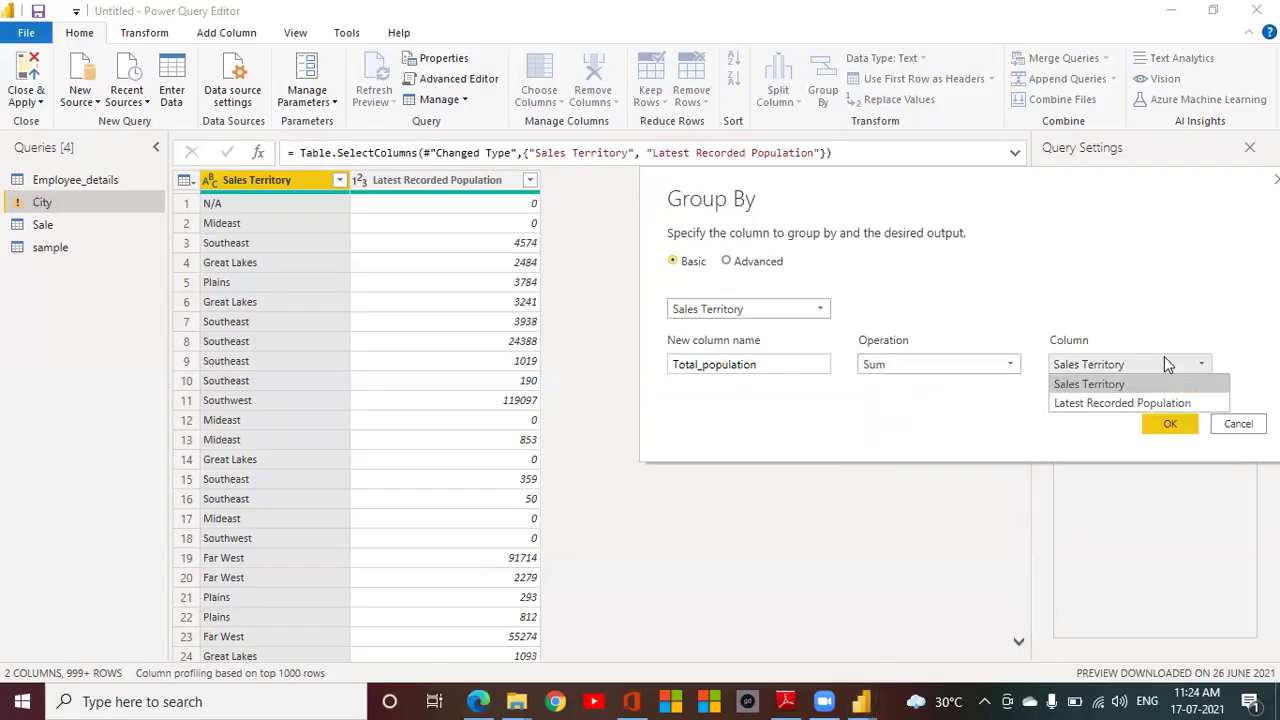
click(1113, 402)
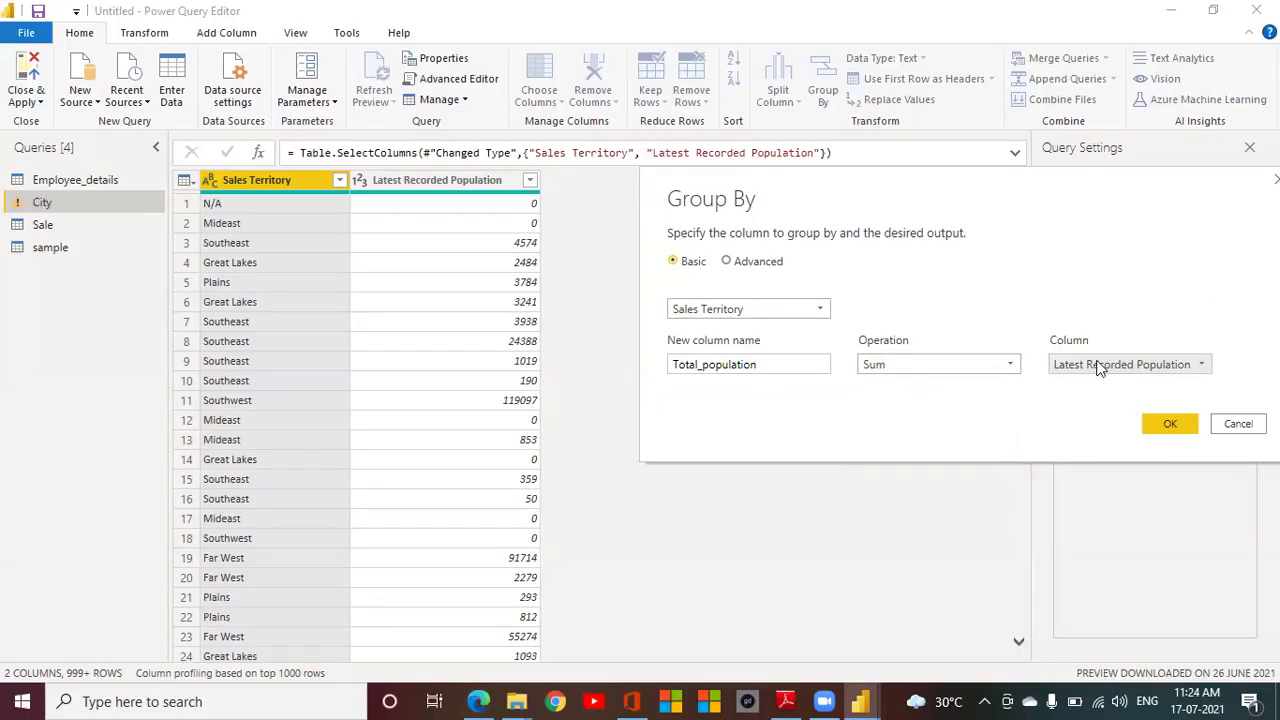
click(1172, 421)
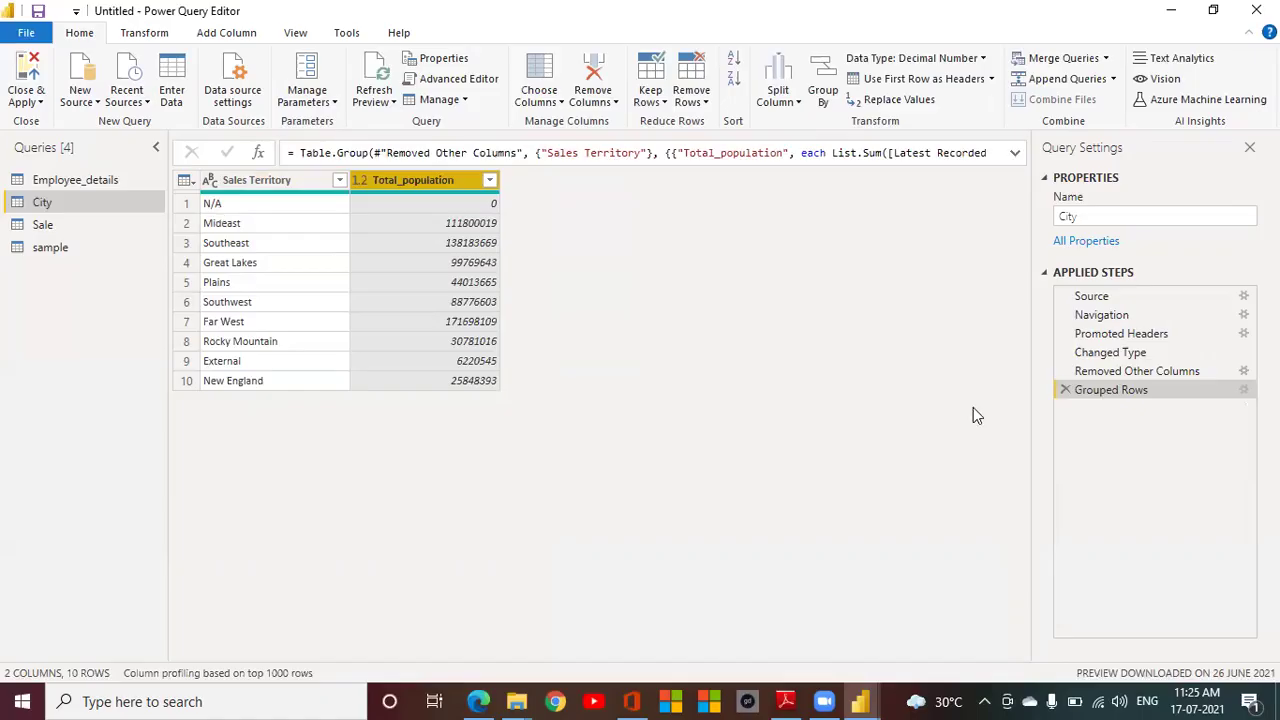
click(1065, 390)
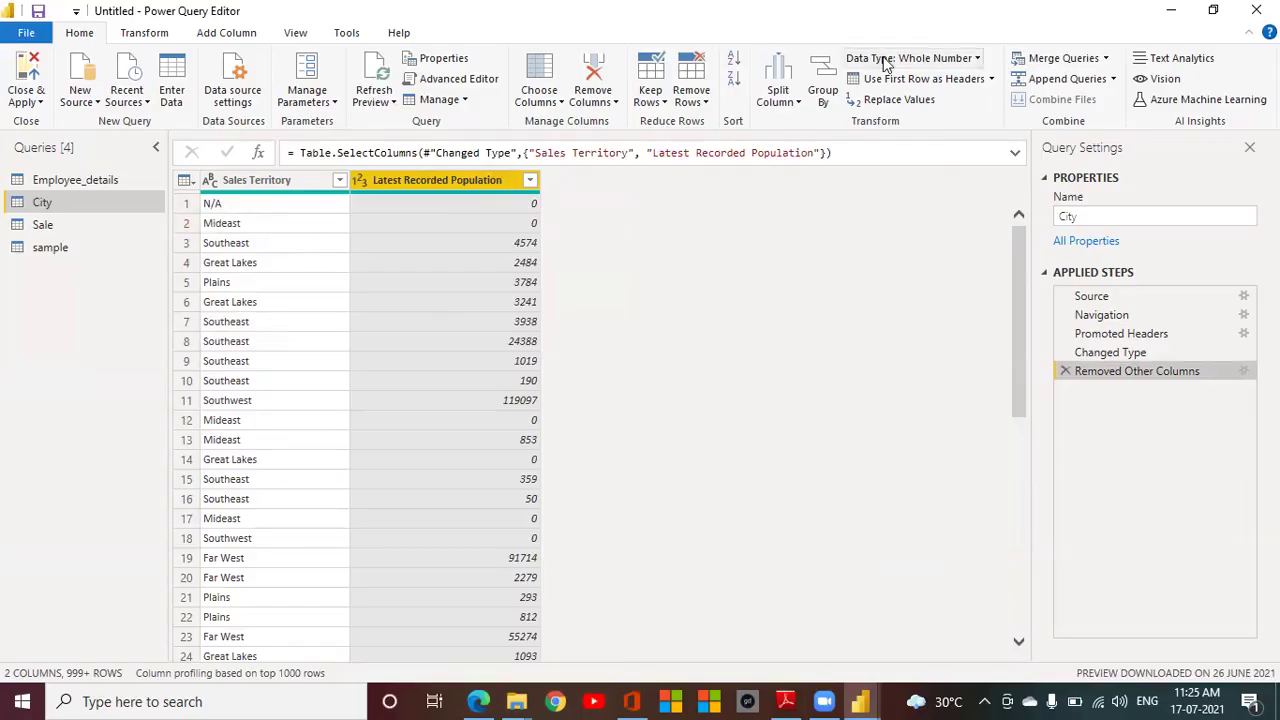
Step: Start a basic Group By on Latest Recorded Population with the new column named Total_population
click(841, 86)
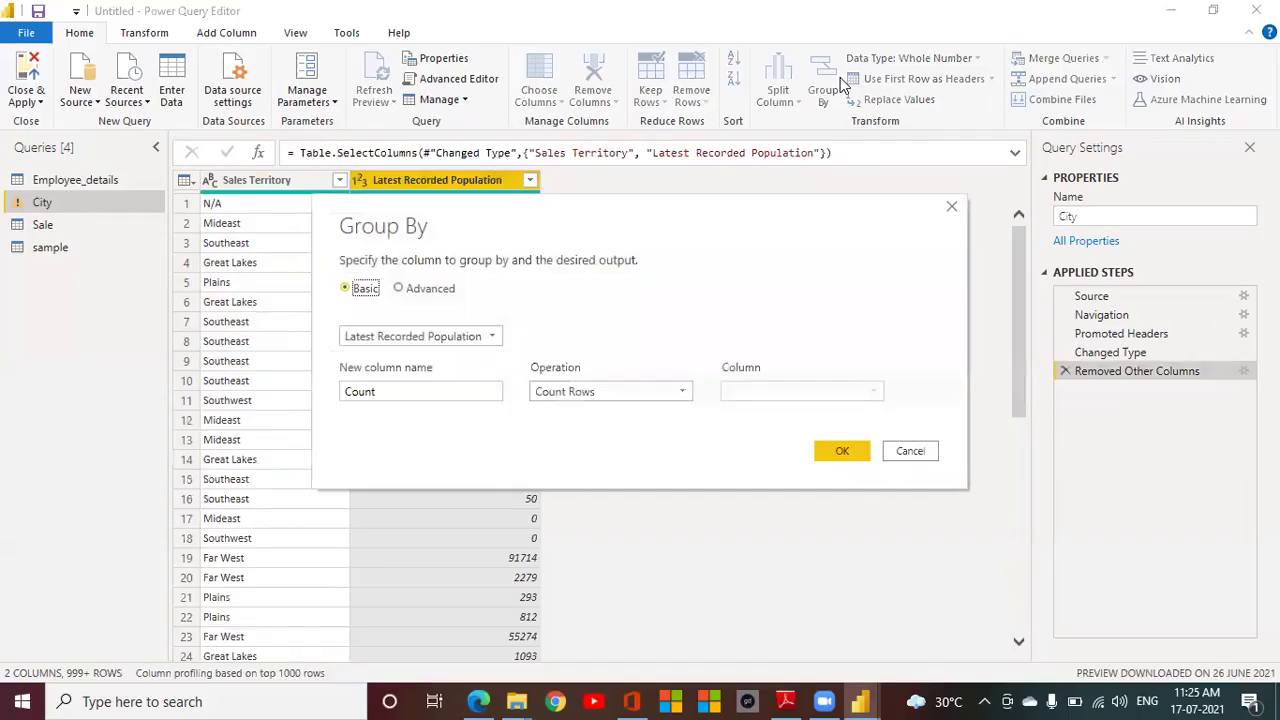
double_click(476, 390)
text(T)
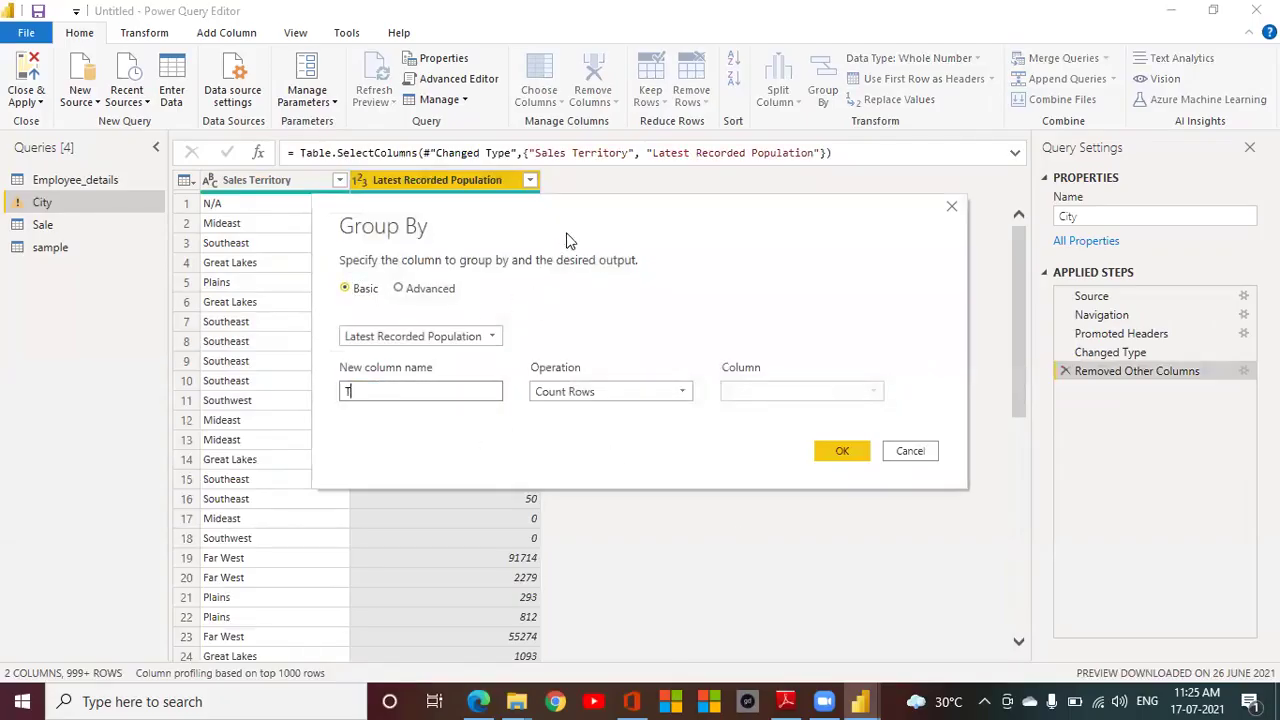
drag(575, 218, 842, 233)
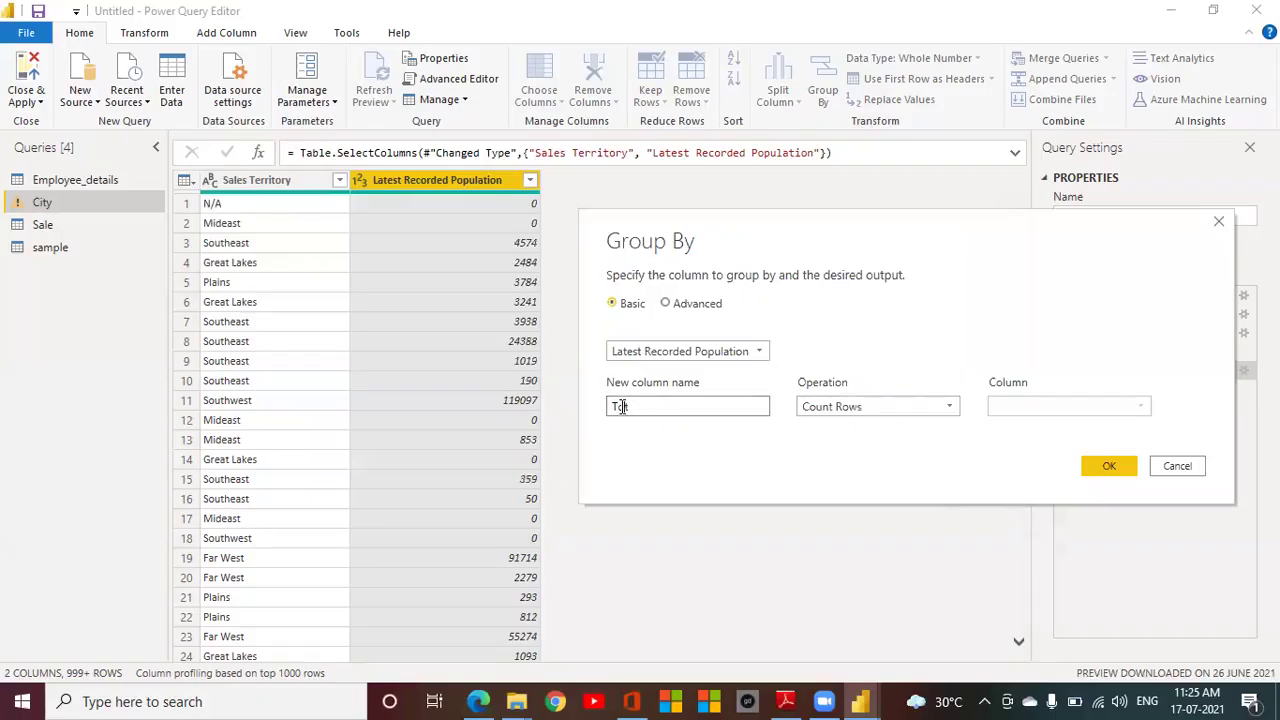
text(ulatio)
key(Tab)
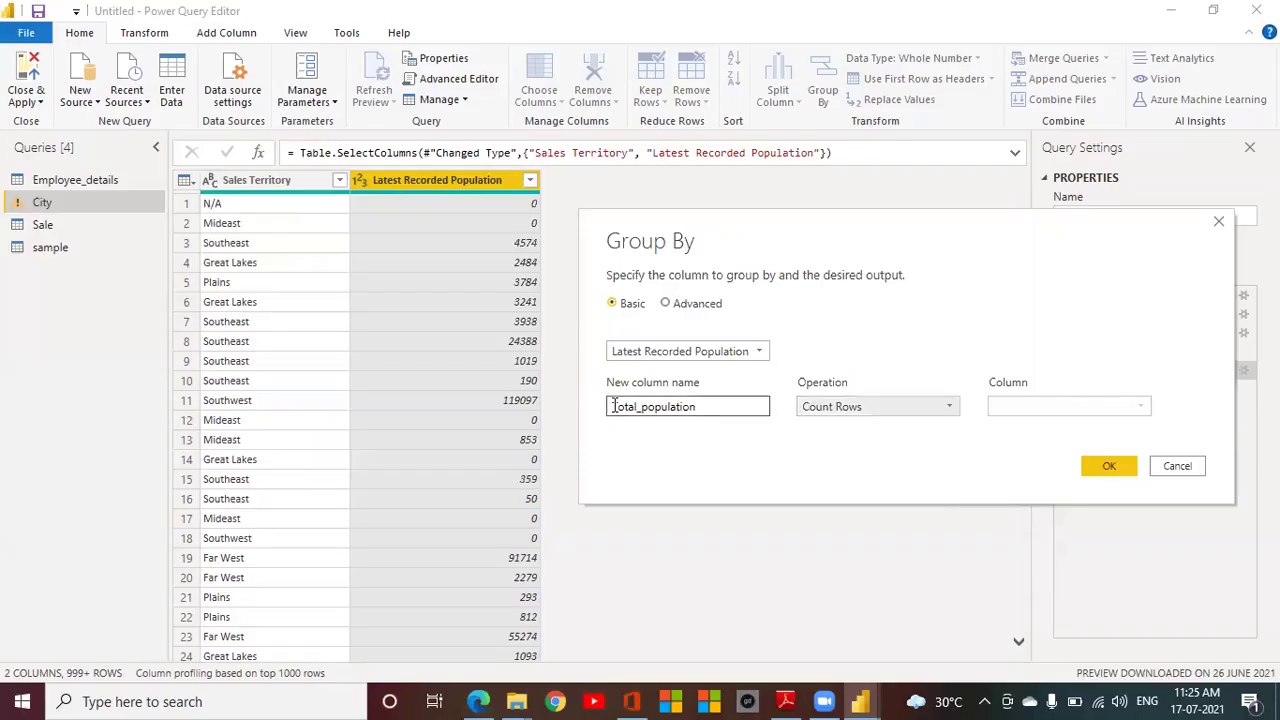
Step: Set the aggregation operation for Total_population to Sum
key(alt+Down)
key(Down)
key(Down)
key(Up)
key(Up)
key(Up)
key(Up)
key(Up)
key(Up)
key(Up)
key(Return)
key(alt+Down)
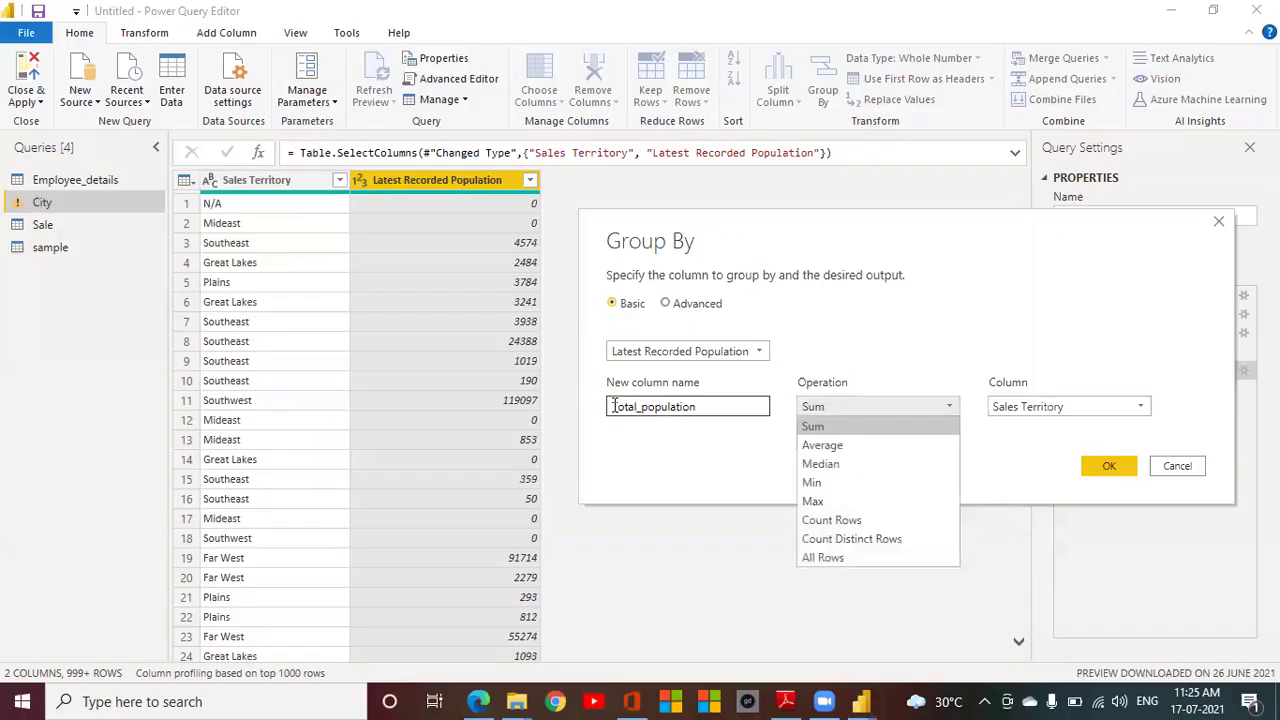
key(Return)
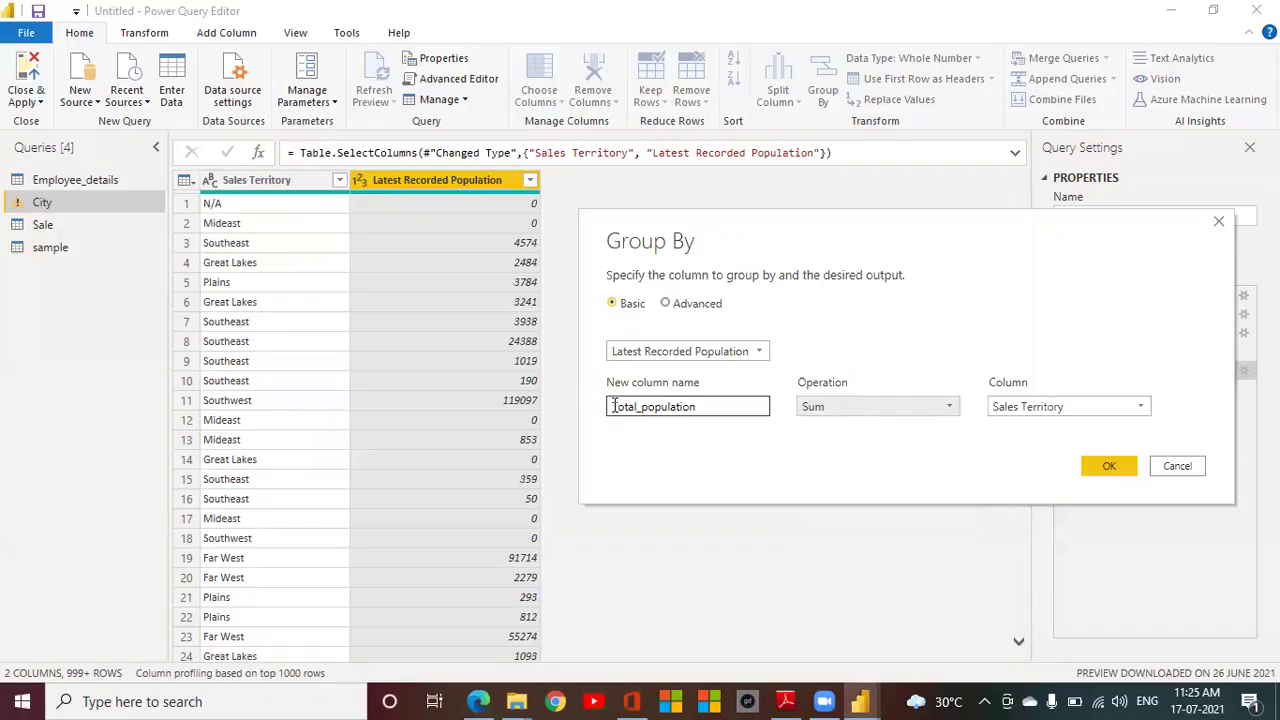
Step: Choose Latest Recorded Population as the column to sum and apply the grouping
key(Tab)
key(alt+Down)
key(Down)
key(Return)
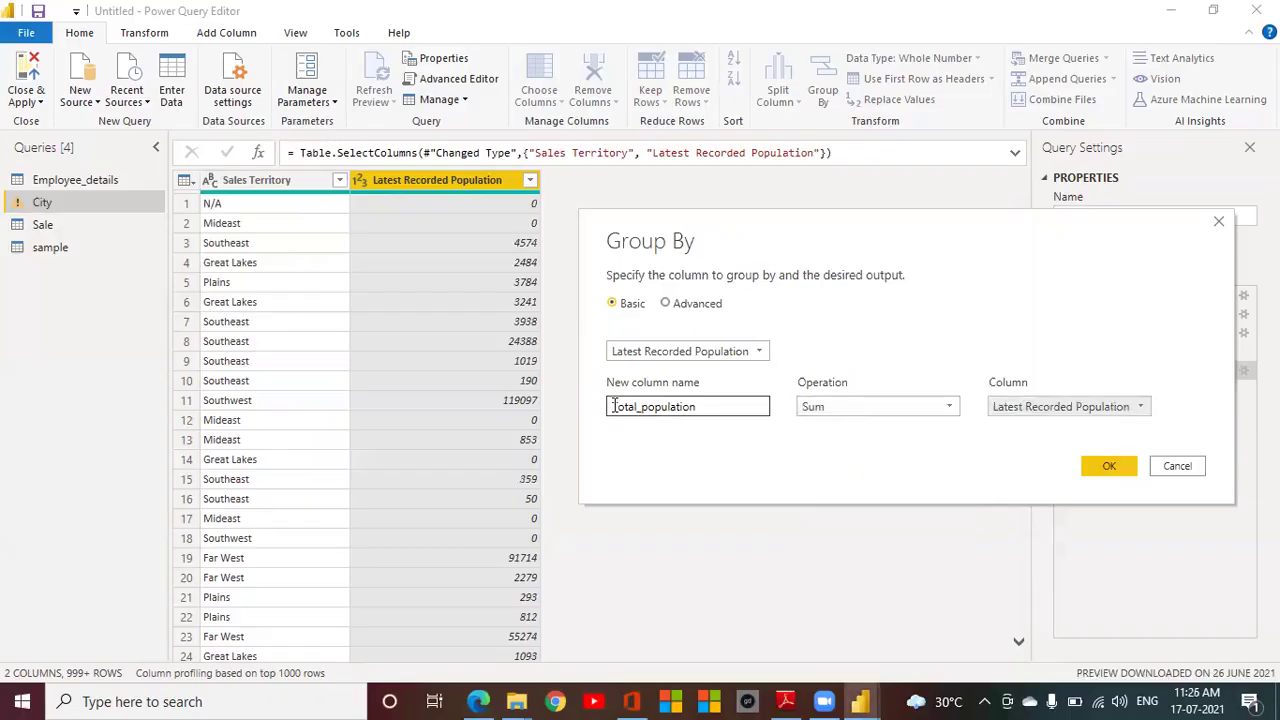
key(alt+Down)
key(Return)
key(Tab)
key(Return)
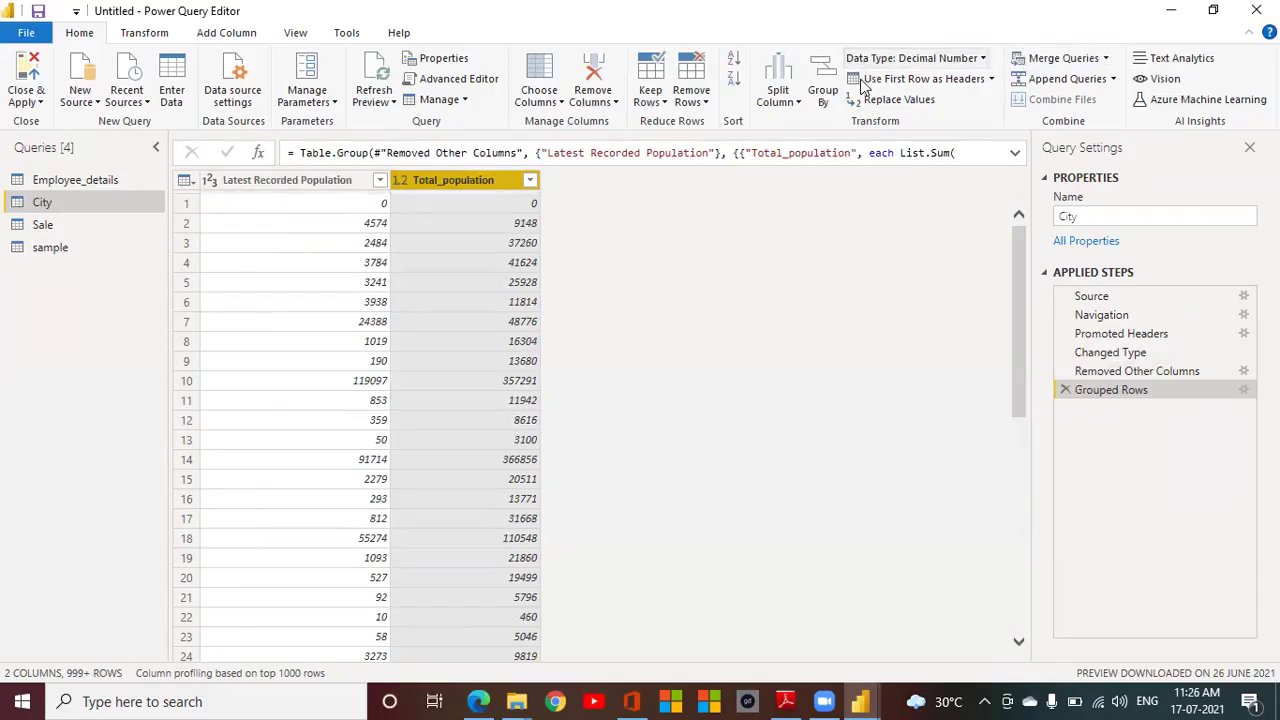
Step: Dismiss a new Group By and delete the Grouped Rows step from the City query
click(823, 95)
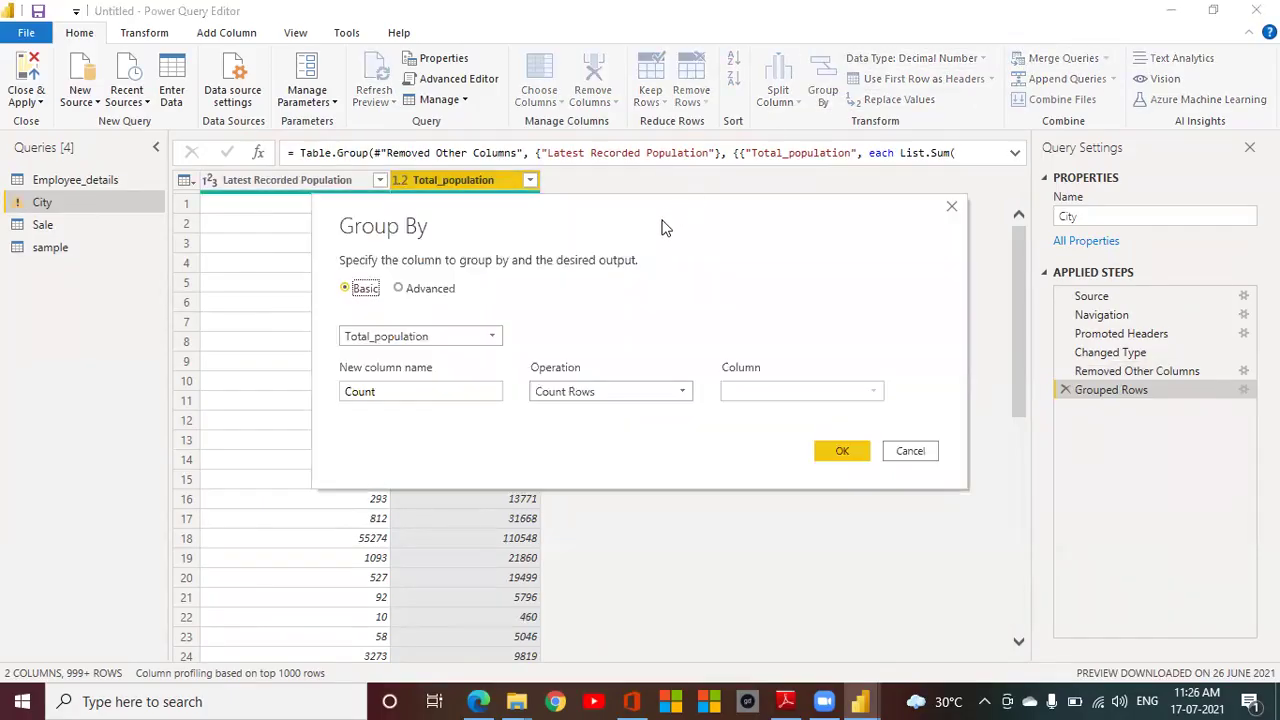
click(951, 206)
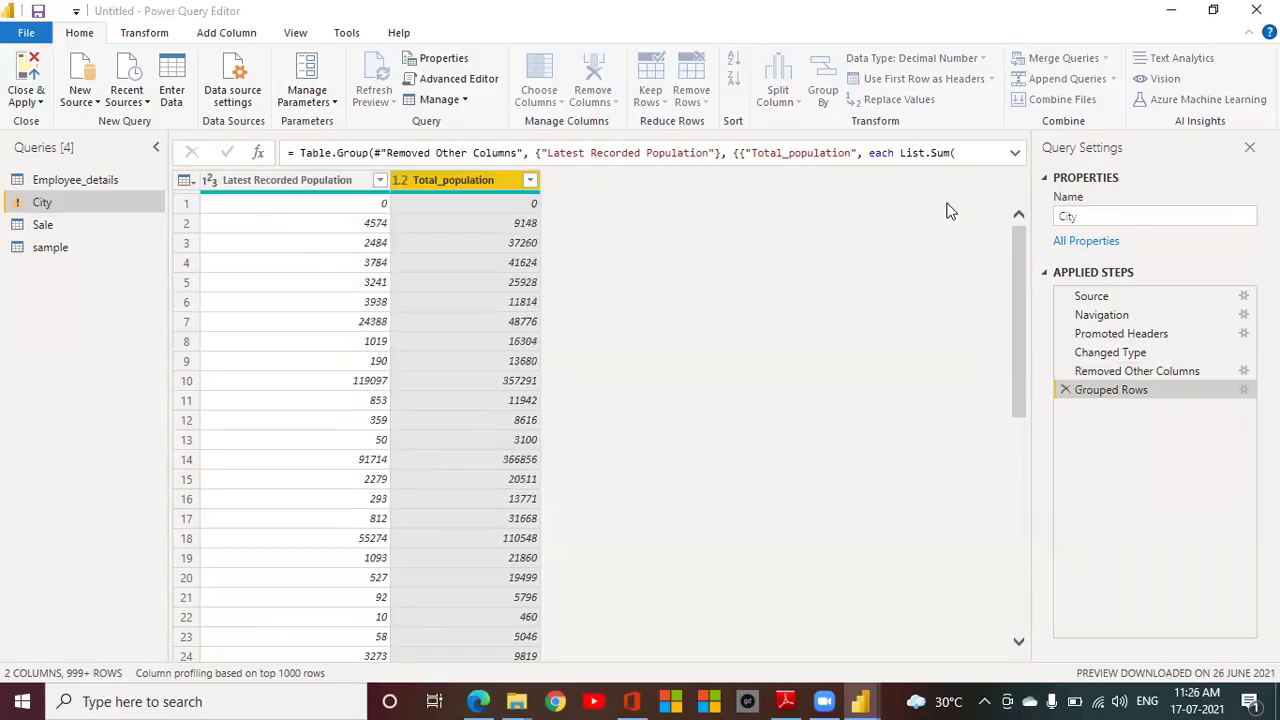
click(1065, 390)
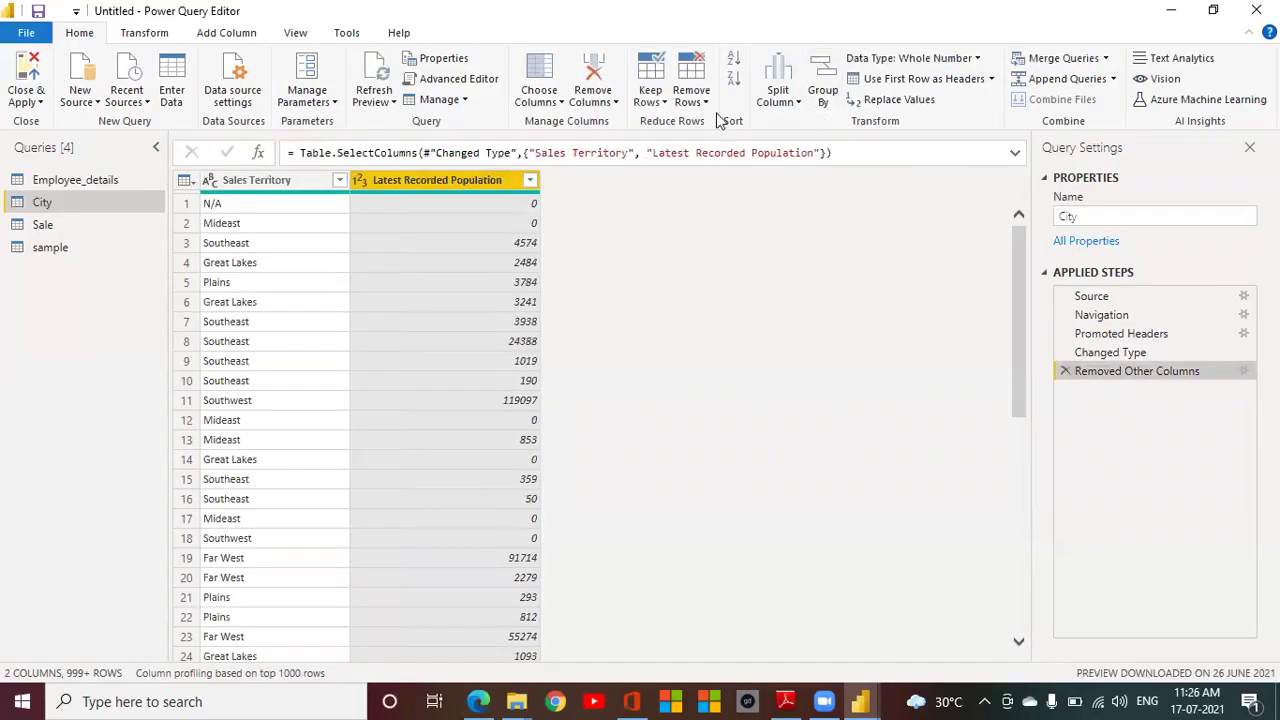
Step: Start a basic Group By on the Sales Territory column and name the new column Total_population
click(211, 180)
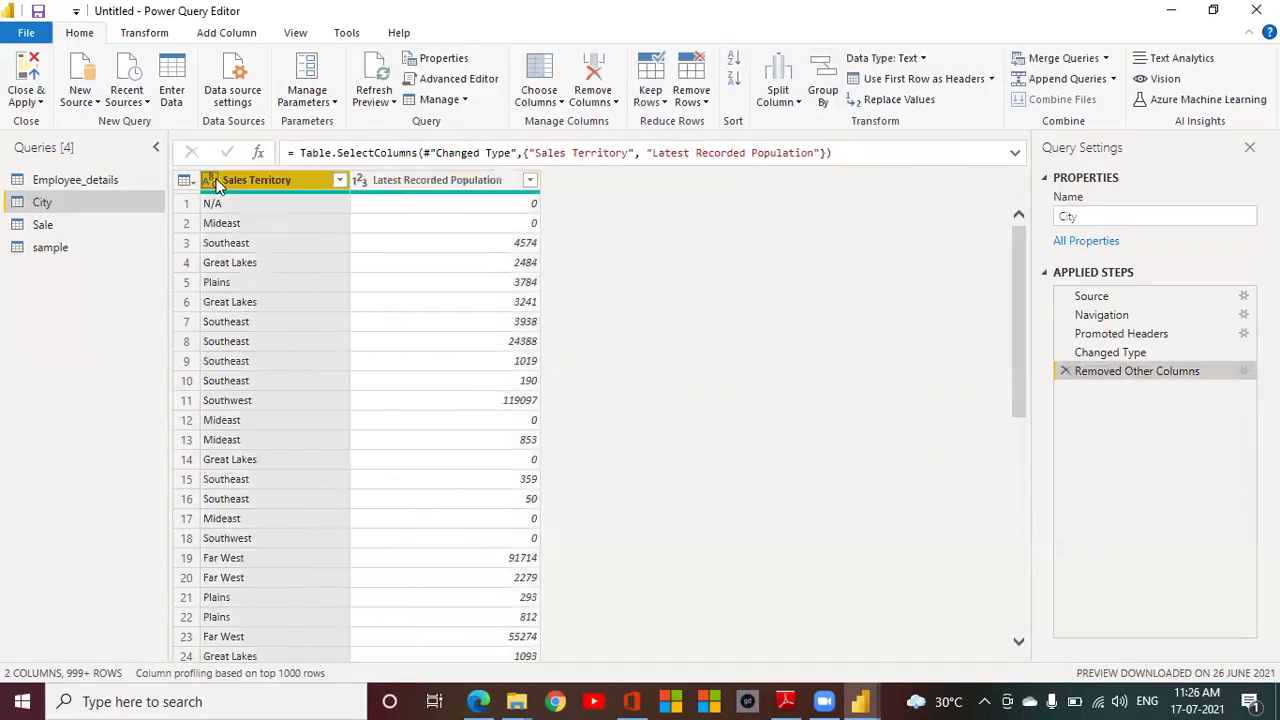
click(831, 363)
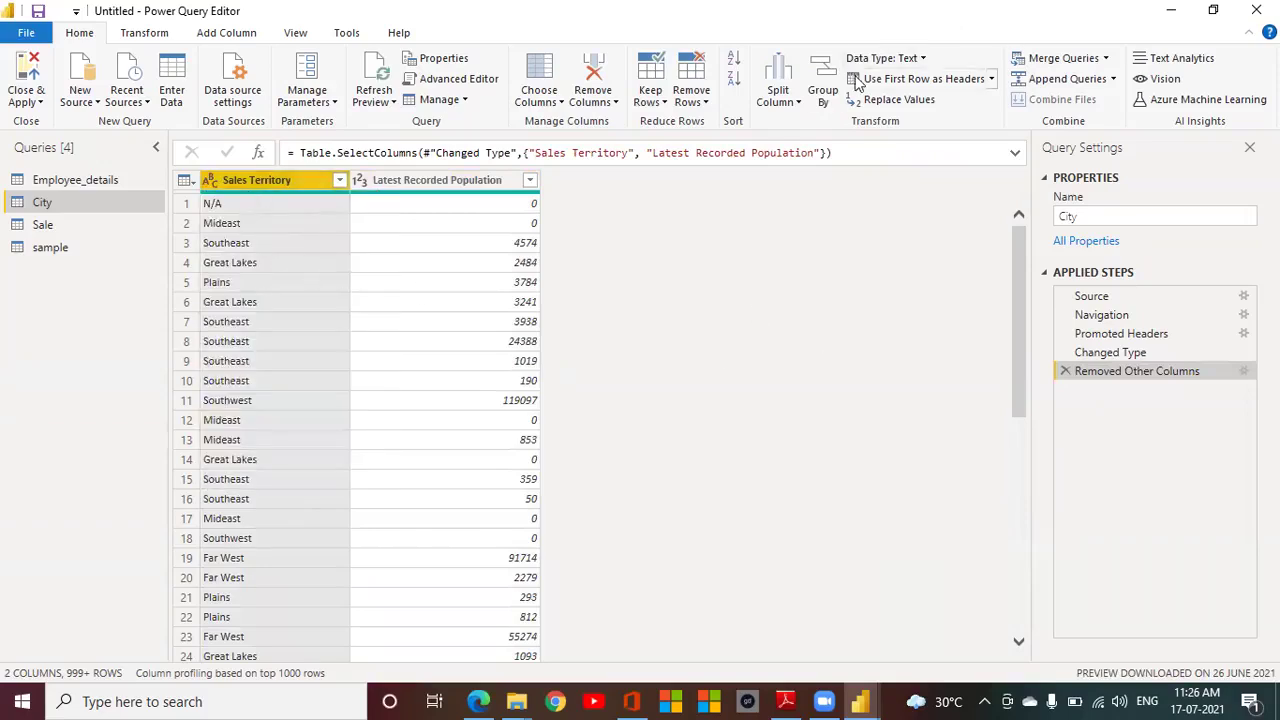
click(823, 90)
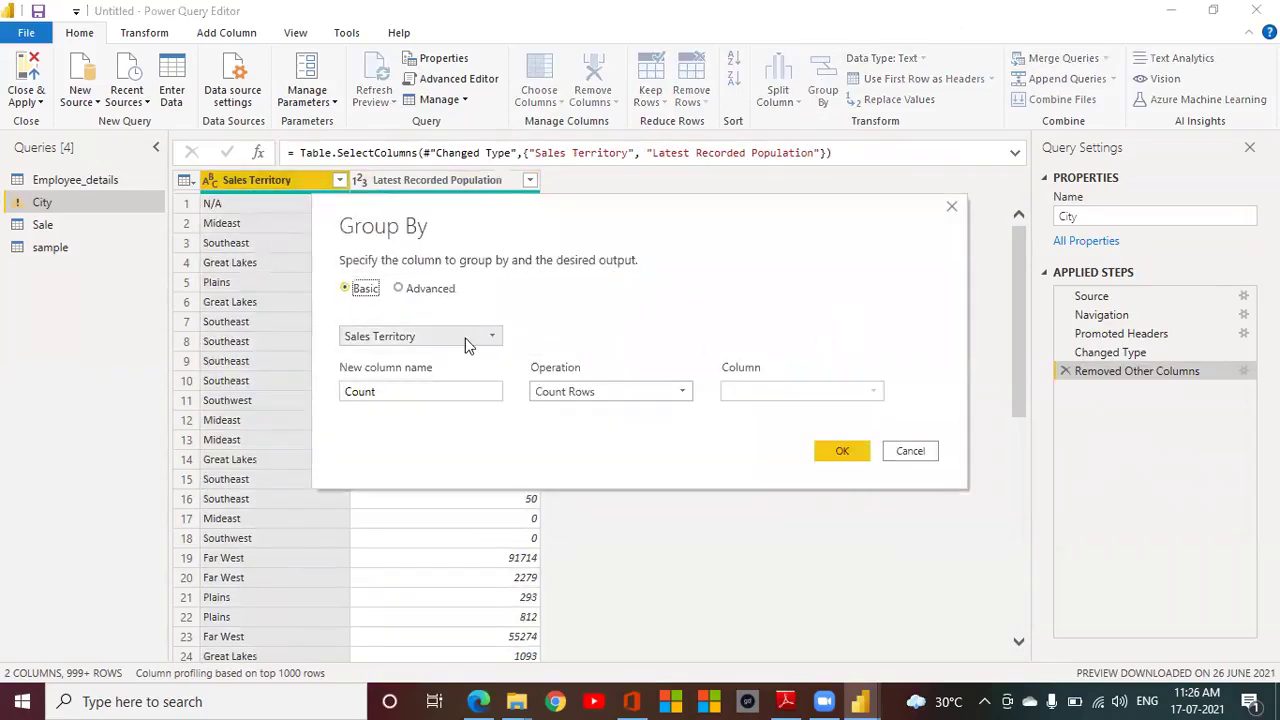
drag(441, 392, 232, 407)
text(Total_populatio)
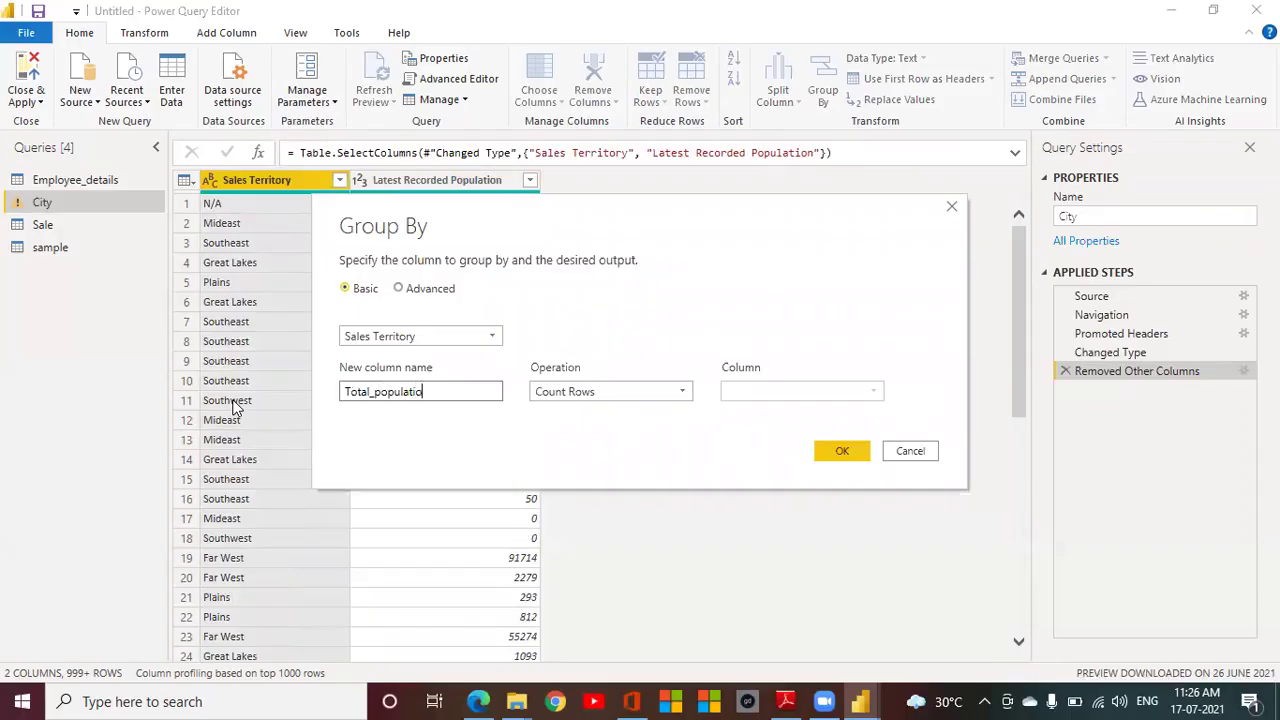
text(n)
key(Tab)
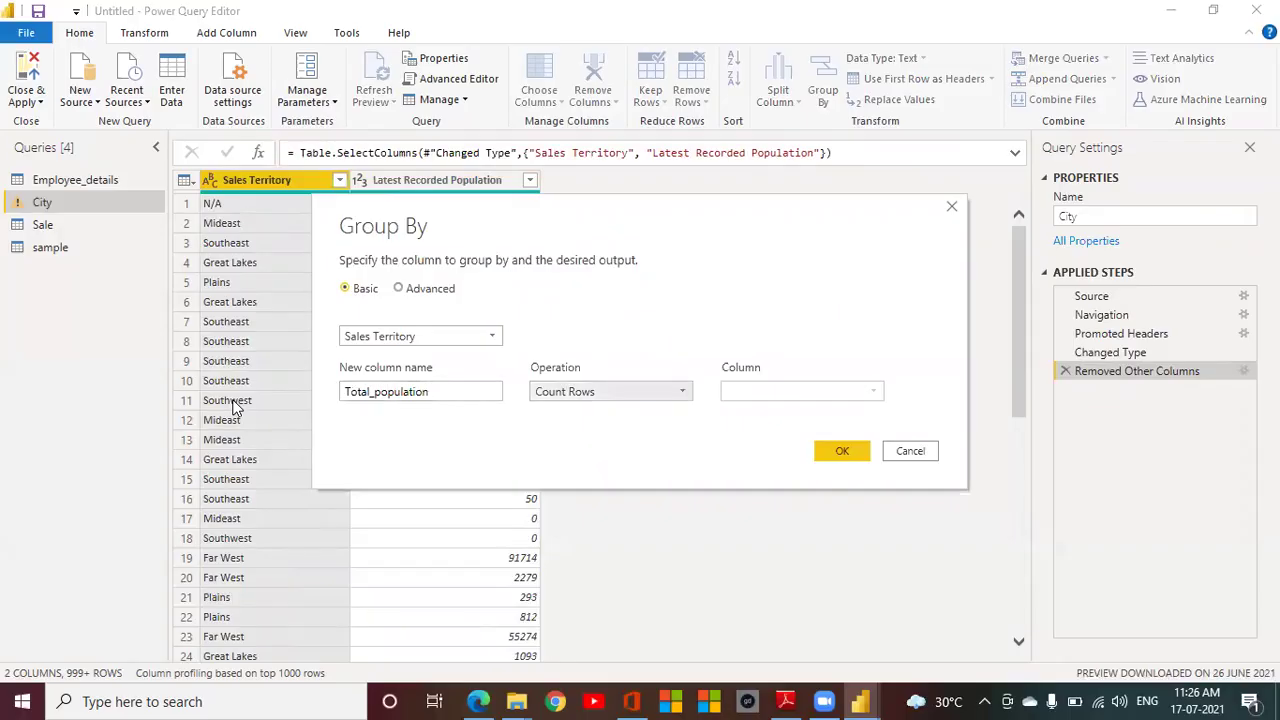
Step: Set the operation for the Sales Territory grouping's new column to Sum
key(space)
key(Up)
key(Up)
key(Up)
key(Up)
key(Up)
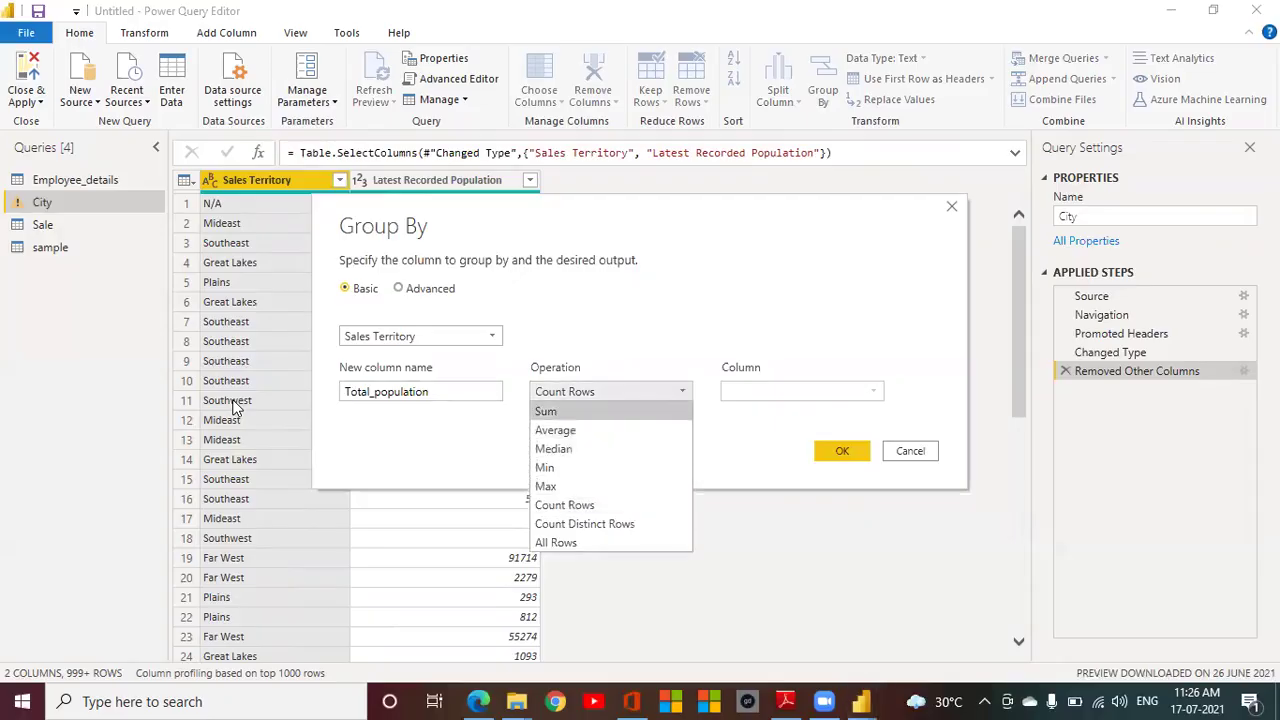
key(Return)
Step: Select Latest Recorded Population as the summed column and apply the Sales Territory grouping
key(Tab)
key(space)
key(Down)
key(Return)
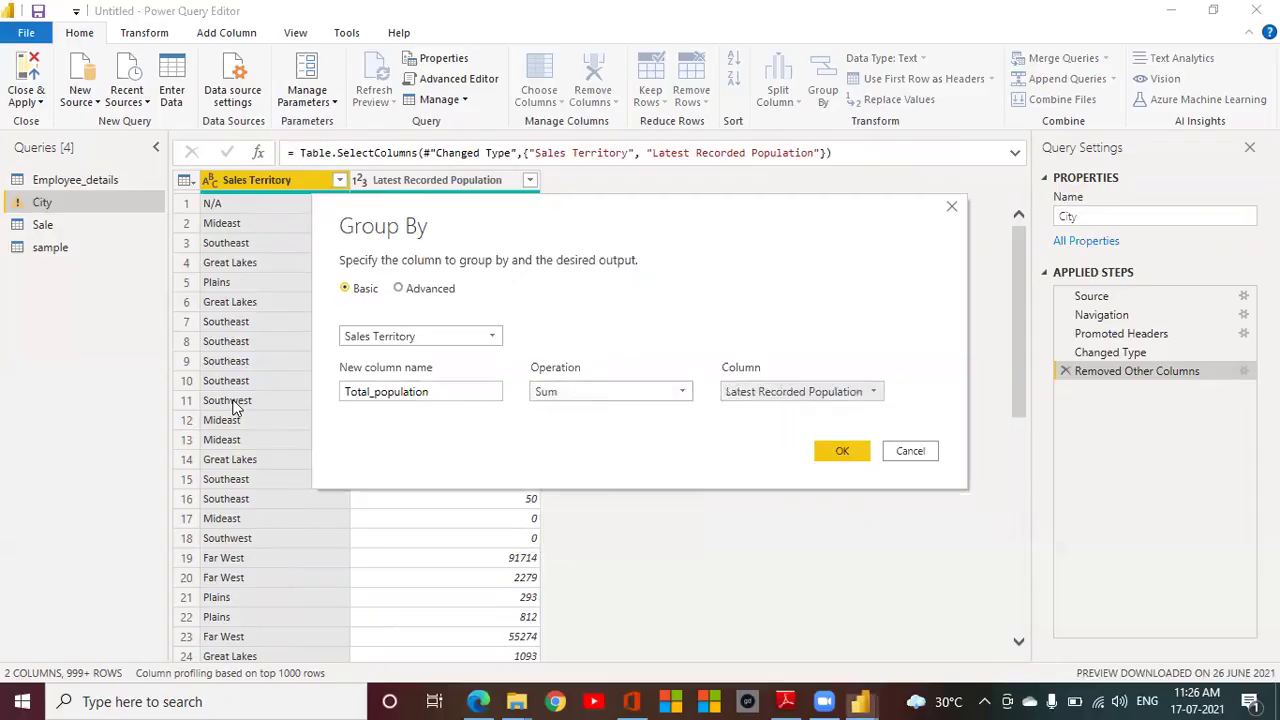
key(space)
key(Up)
key(Down)
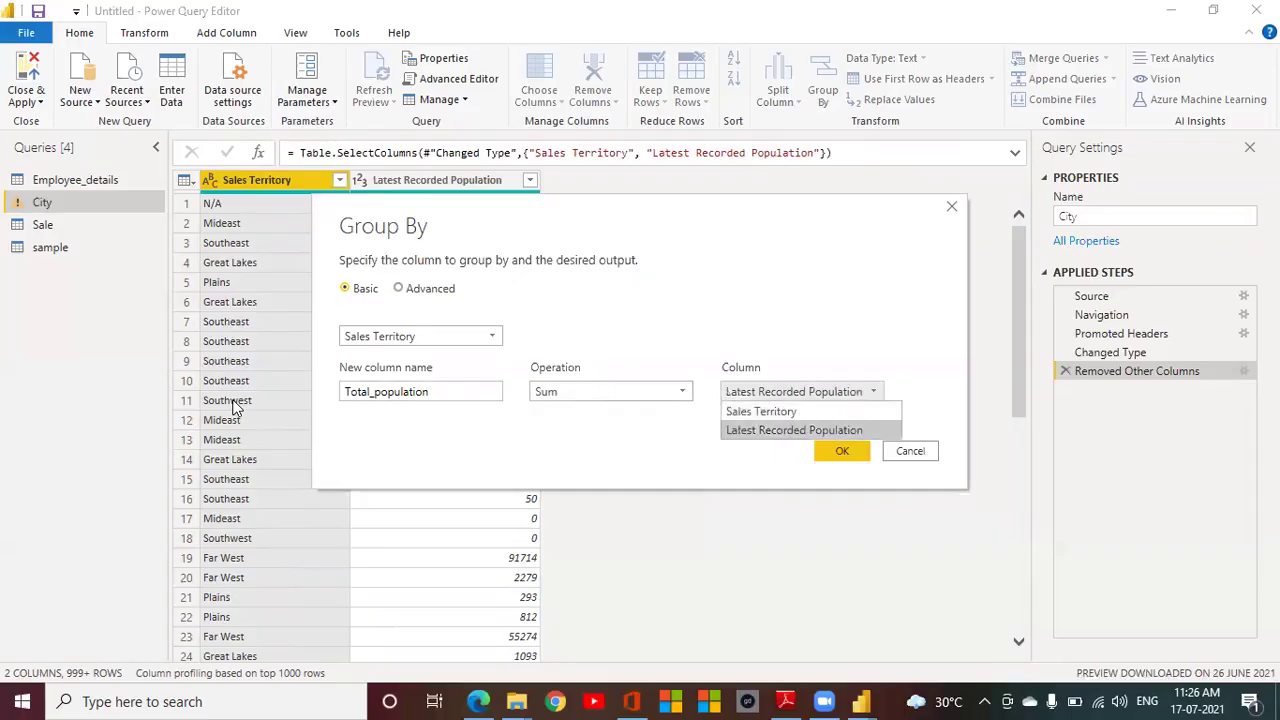
key(Return)
key(Tab)
key(Return)
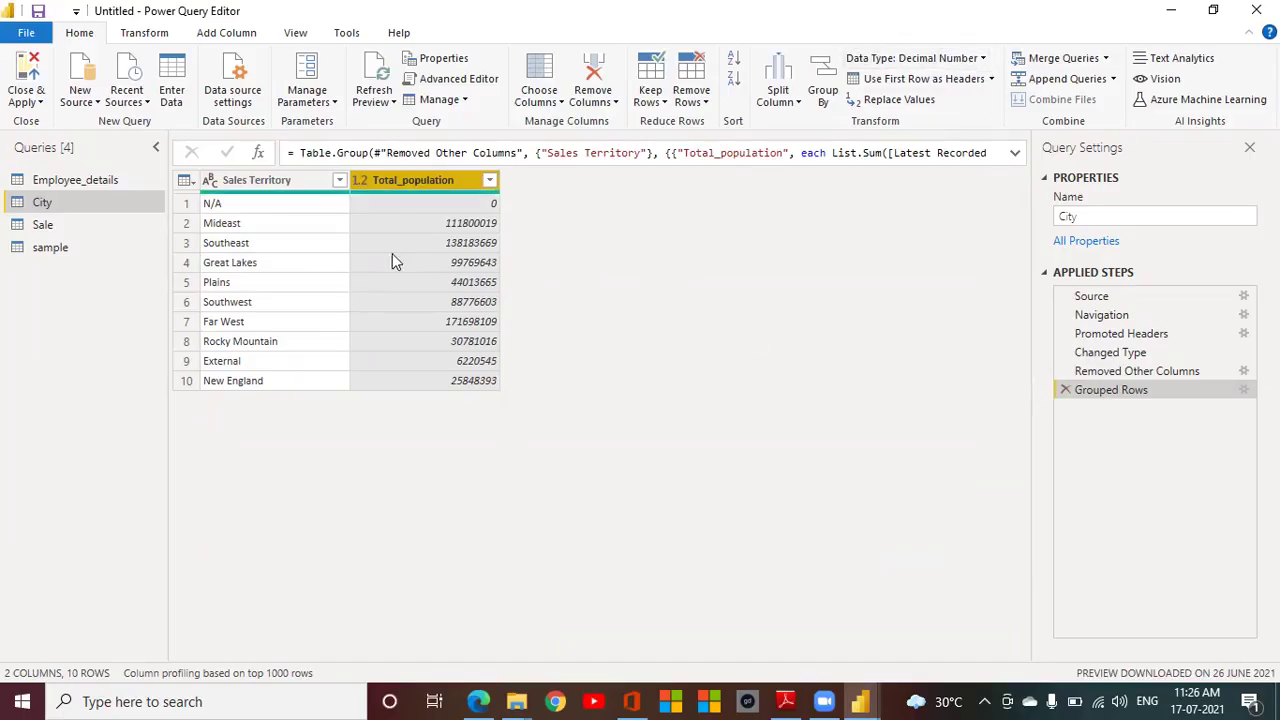
Step: Delete the Grouped Rows and Removed Other Columns steps from the City query
click(1064, 391)
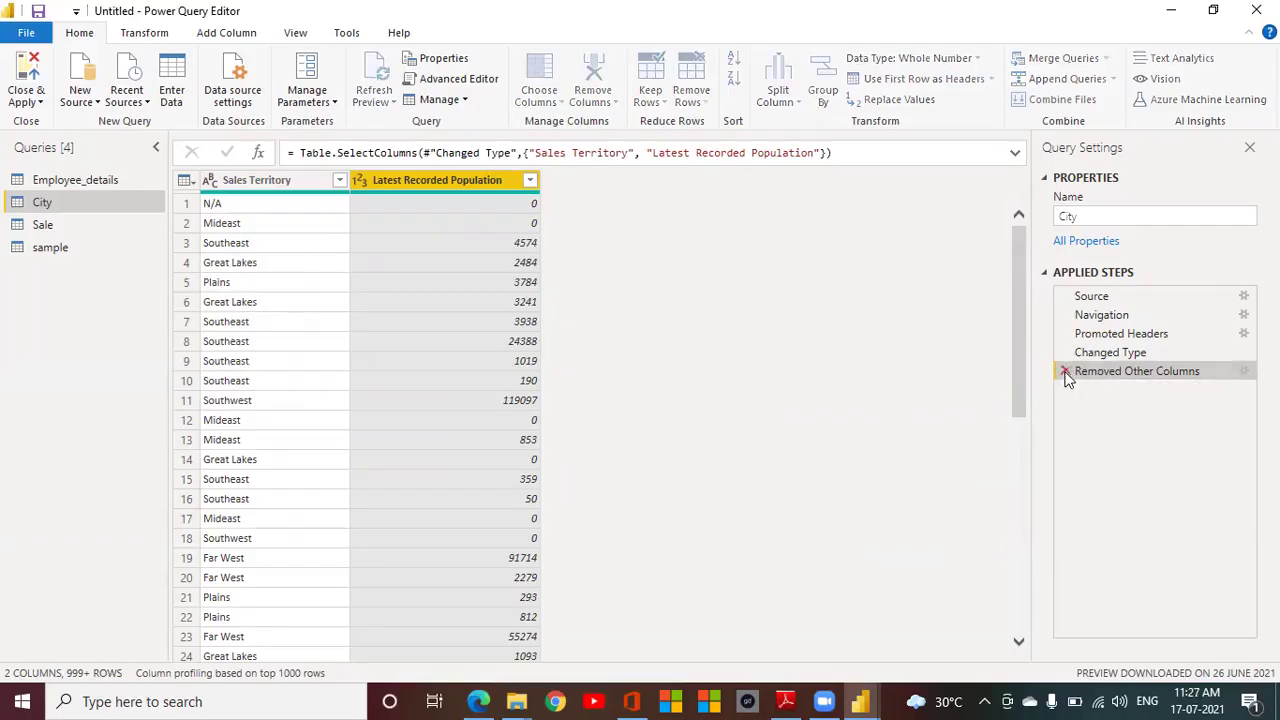
click(1065, 371)
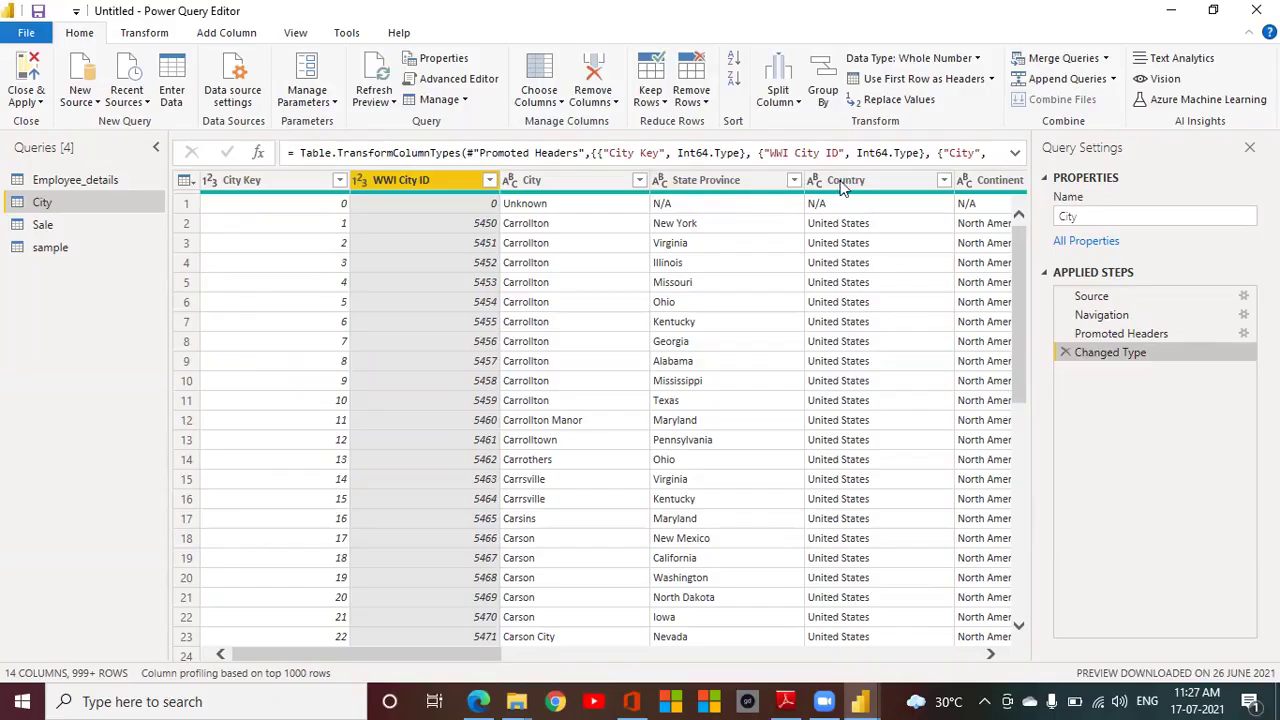
Step: Examine the data type choices for the WWI City ID column and the options for using the first row as headers
click(978, 60)
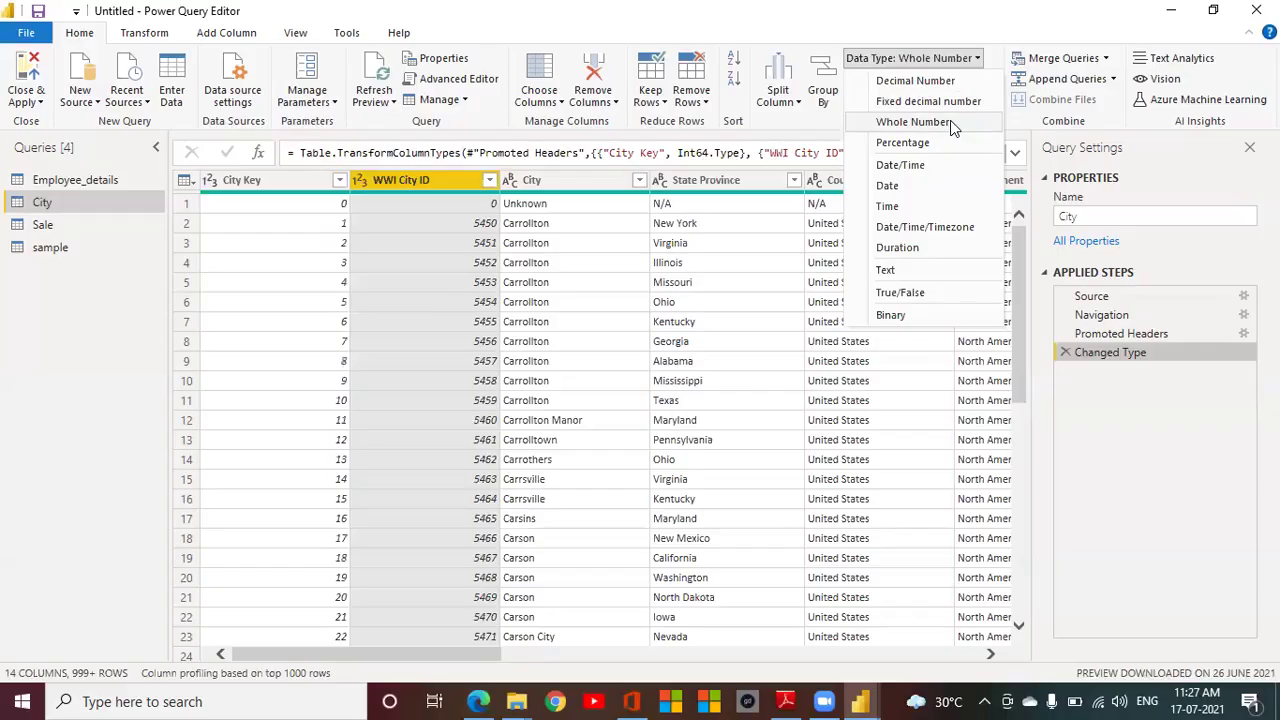
click(1211, 409)
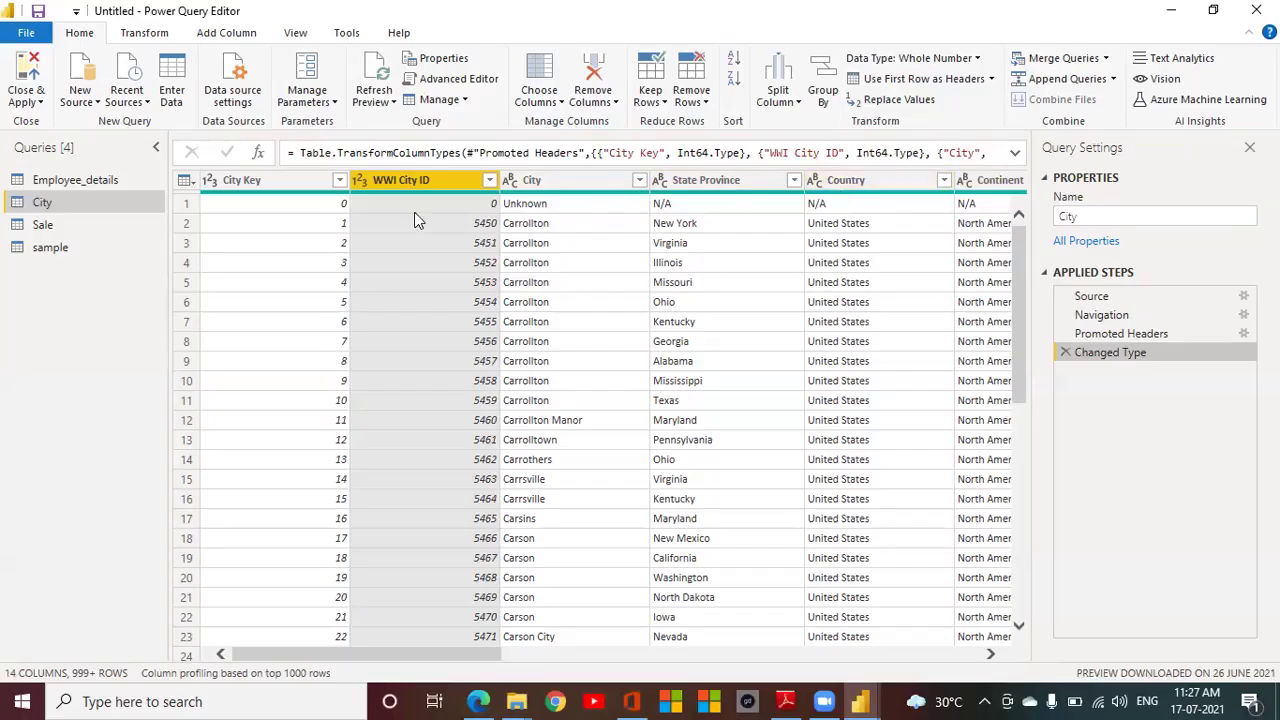
click(359, 181)
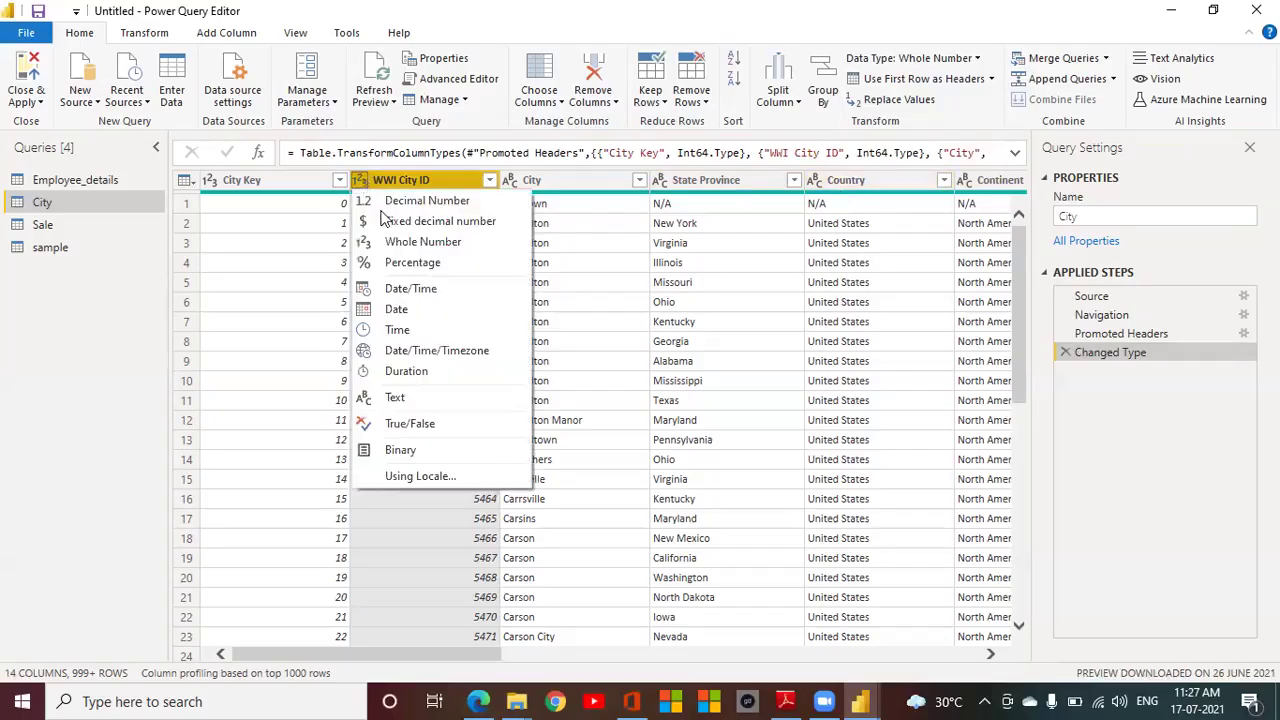
click(627, 242)
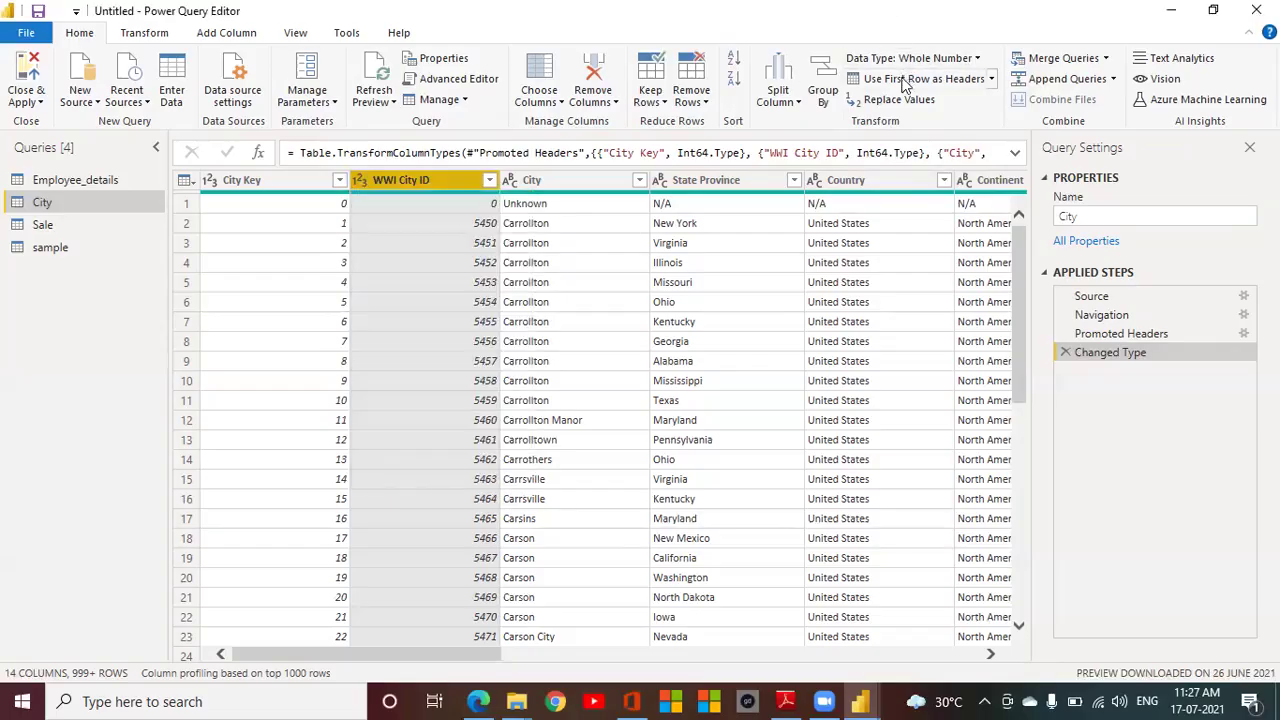
click(975, 58)
click(1089, 503)
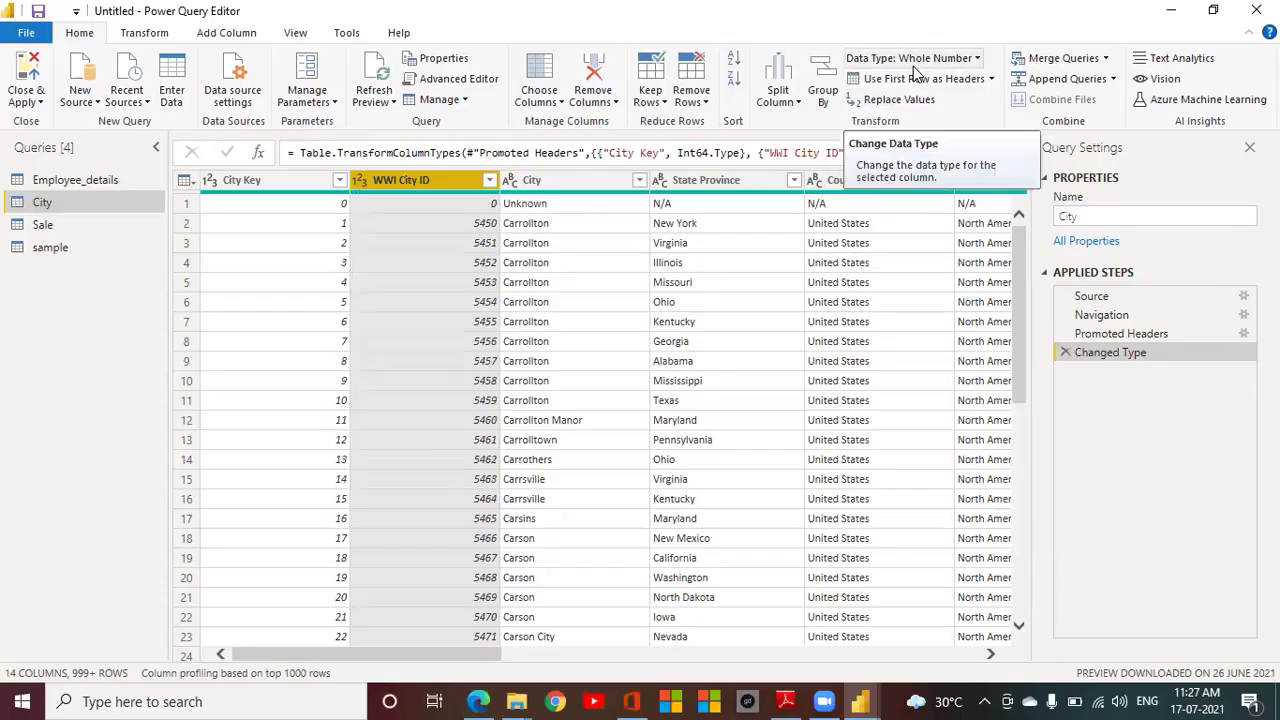
click(992, 80)
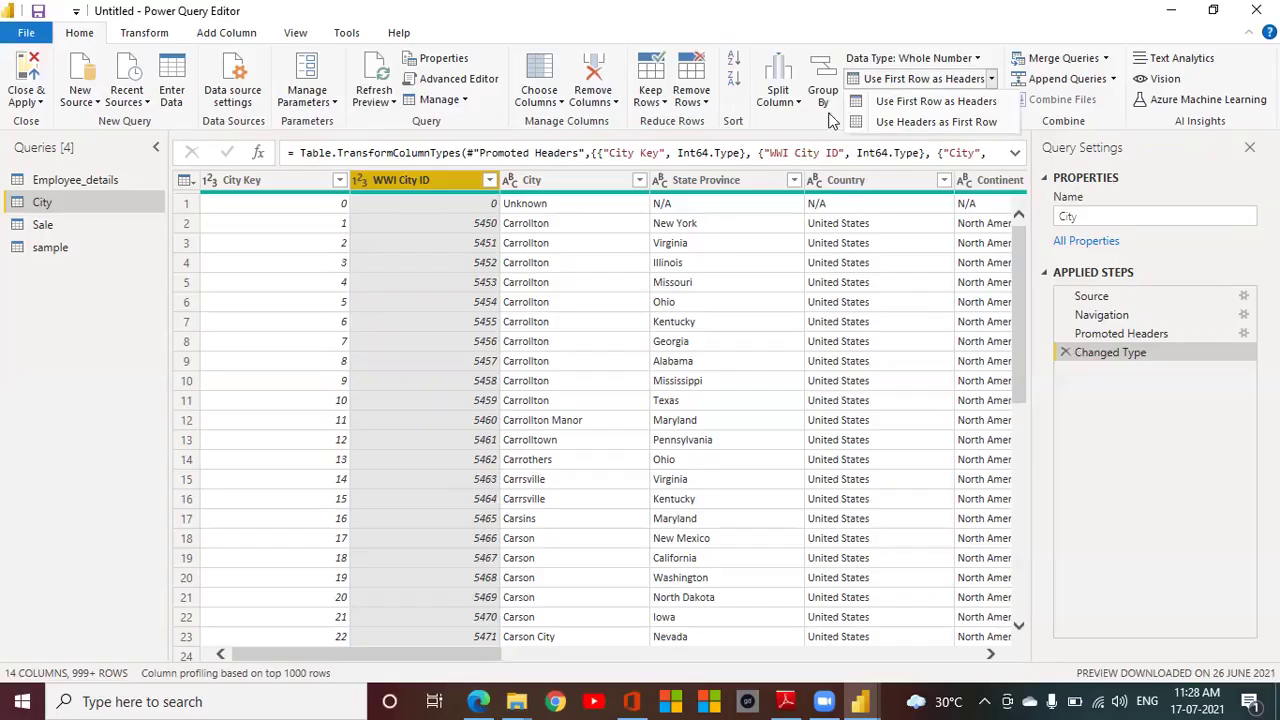
Step: Promote the City query's first row to headers and delete the resulting Changed Type1 and Promoted Headers1 steps
click(890, 104)
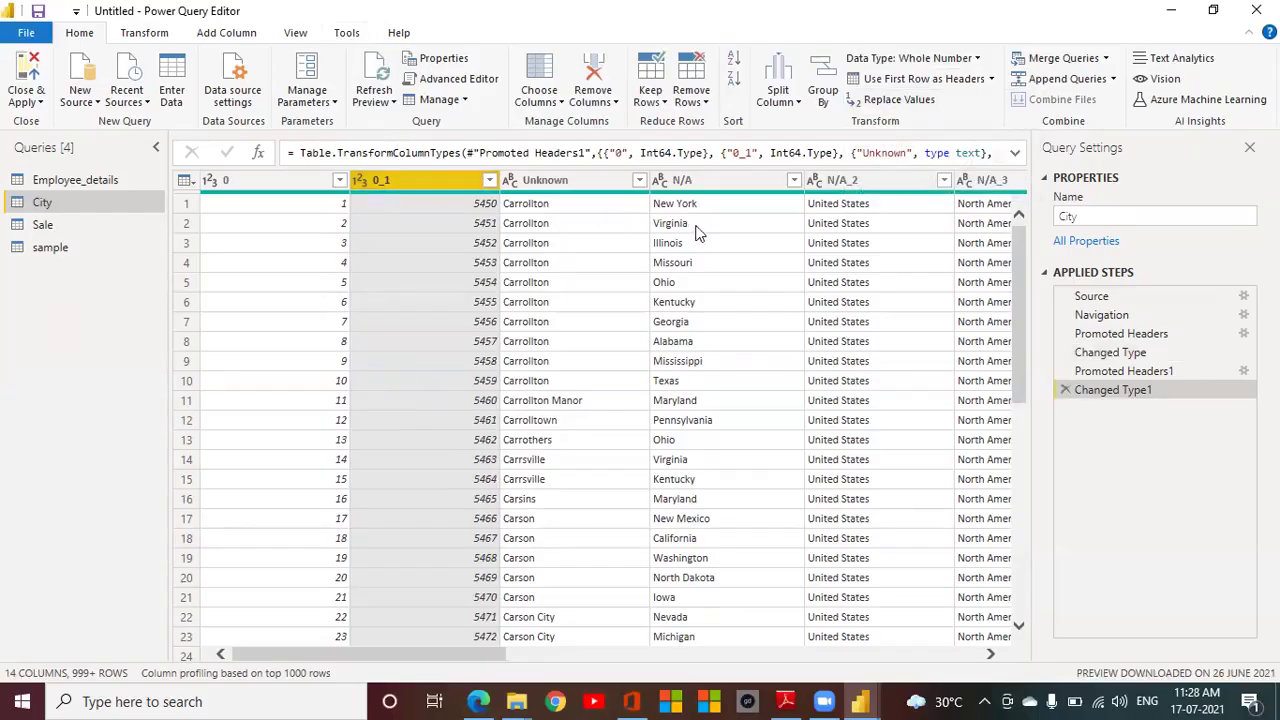
click(1065, 391)
click(991, 79)
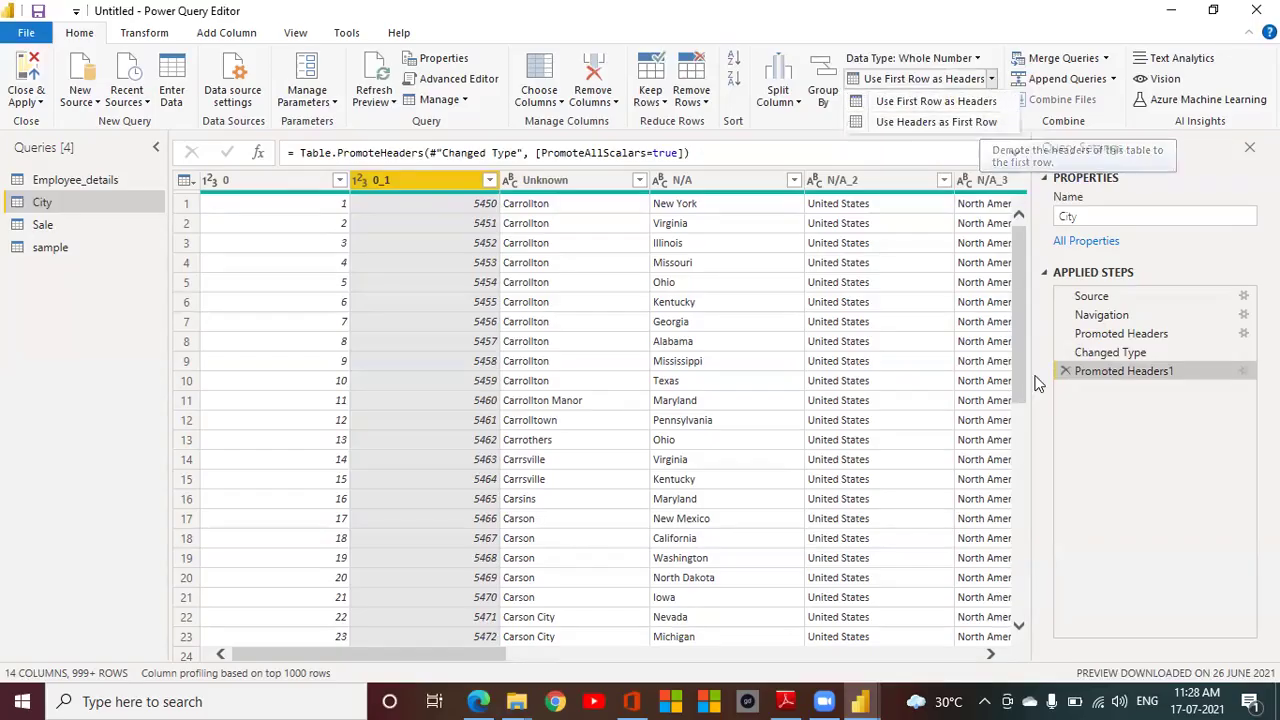
click(1065, 371)
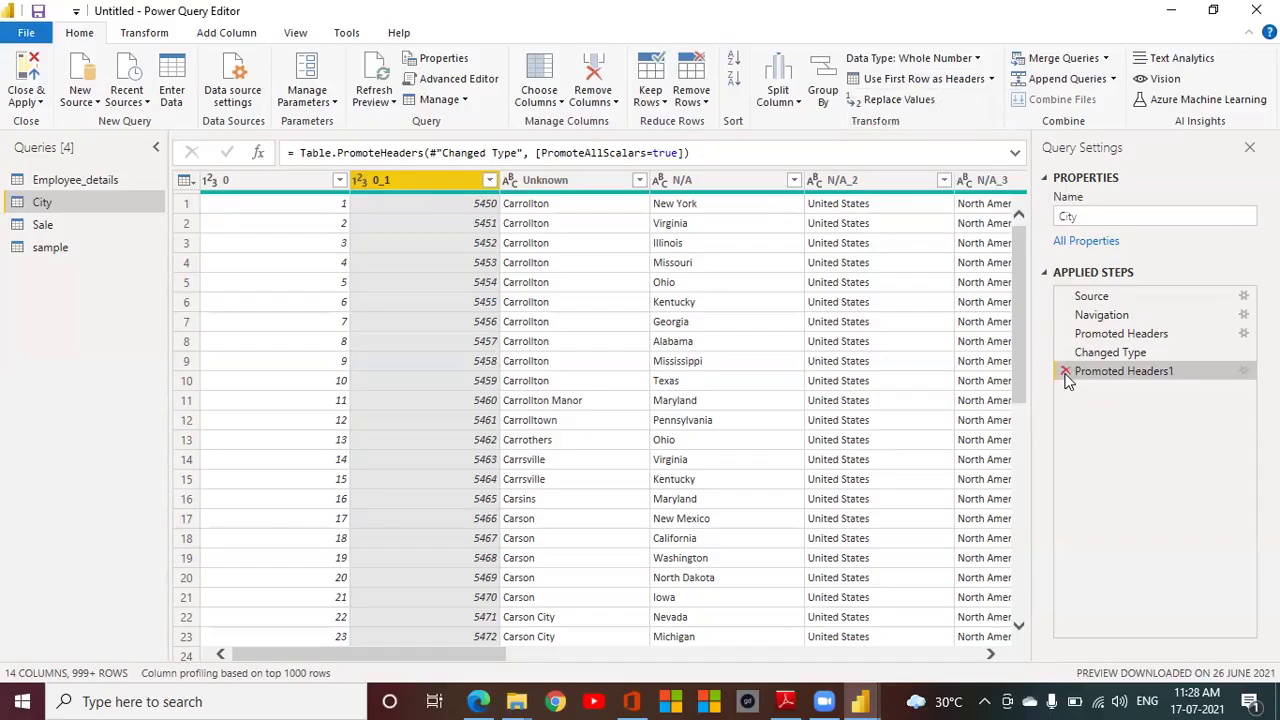
click(1065, 371)
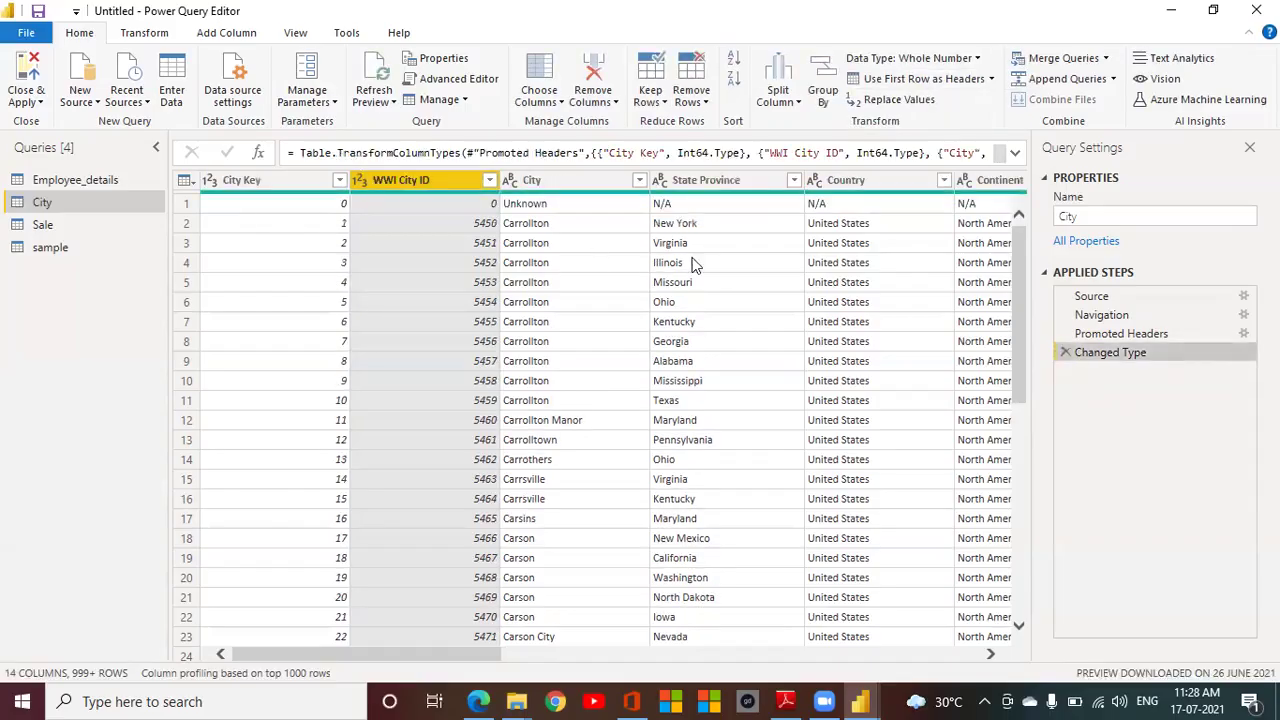
Step: Demote the City query's headers into the first row and delete the resulting Changed Type1 and Demoted Headers steps
click(988, 81)
click(986, 116)
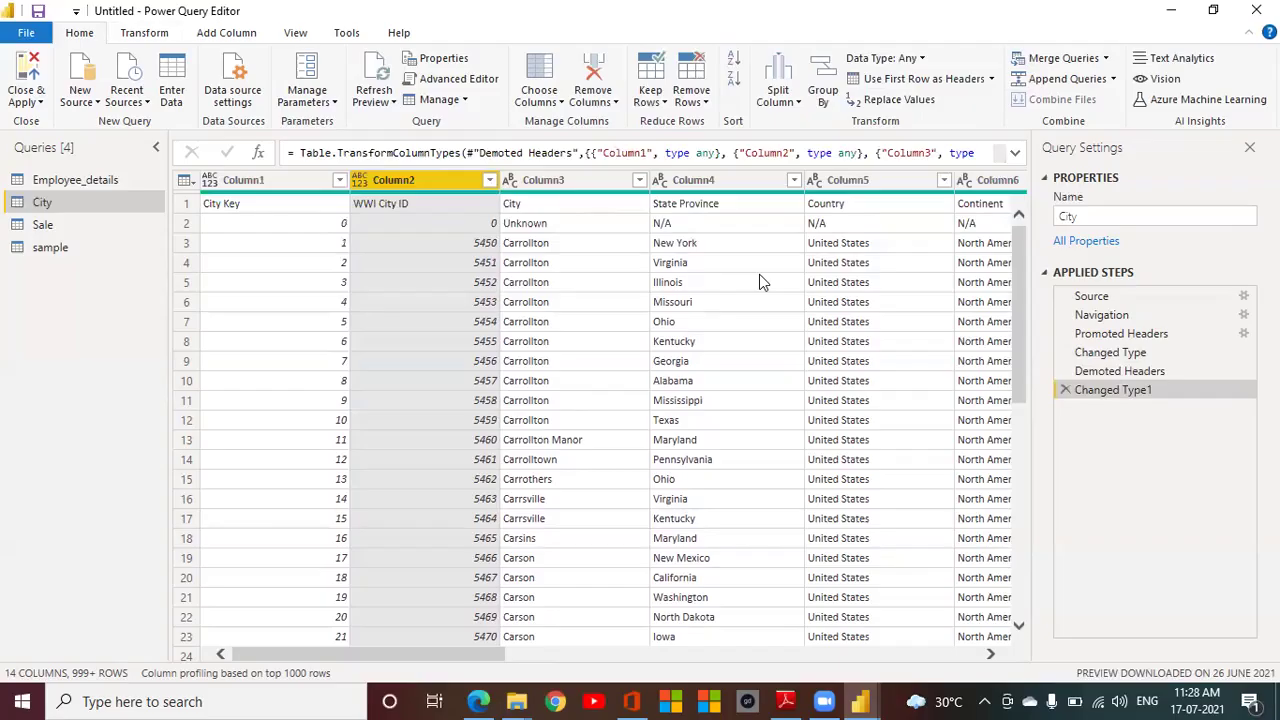
click(1066, 390)
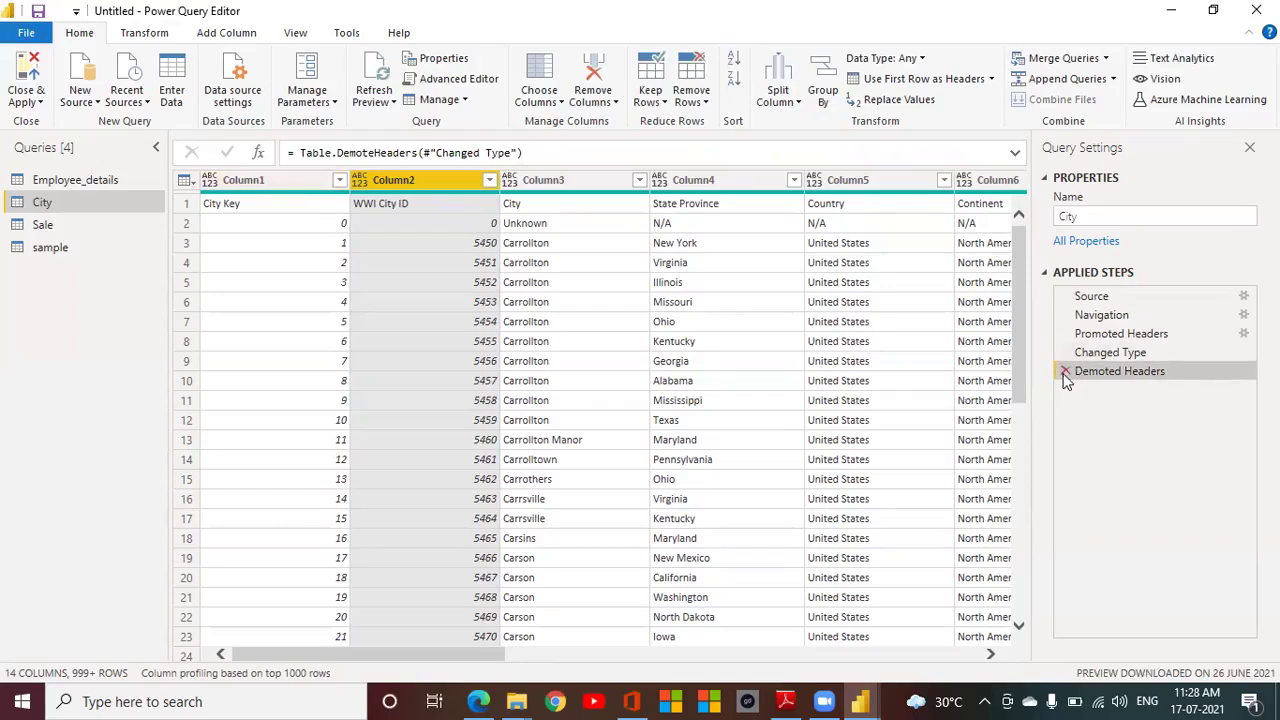
click(1065, 373)
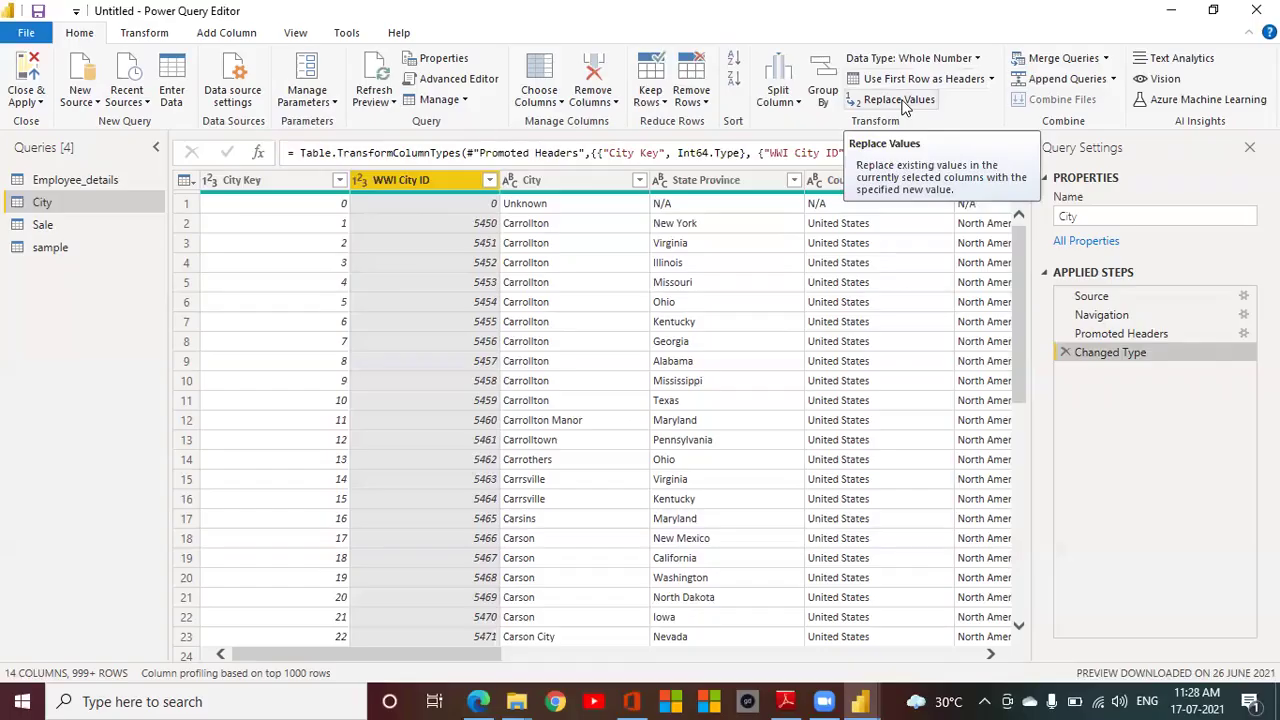
Step: Open the sample query
click(45, 250)
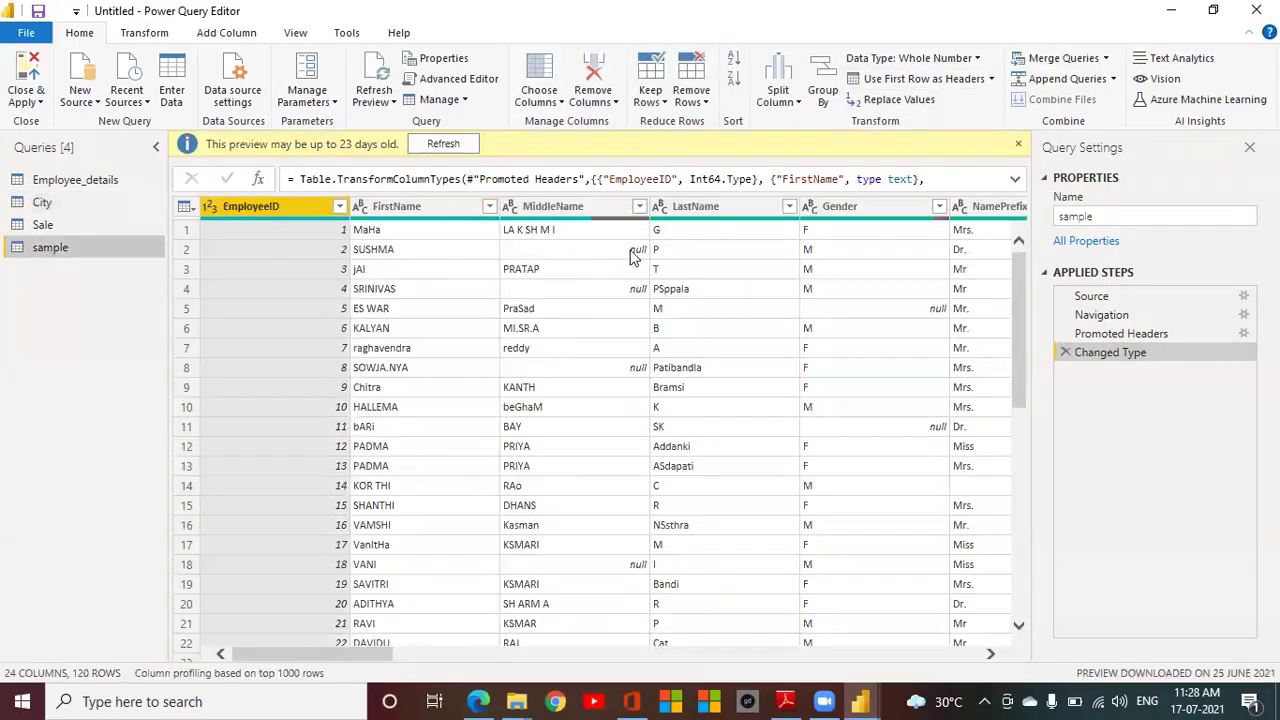
click(924, 92)
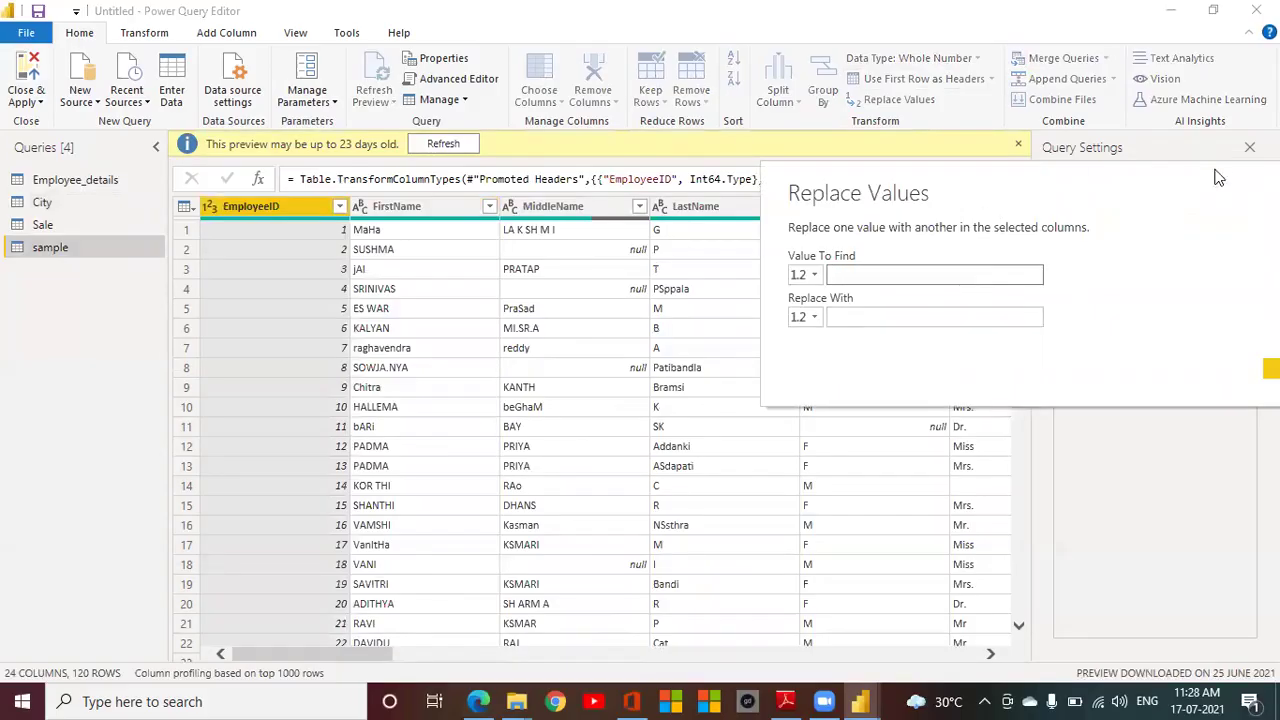
drag(1188, 177, 971, 191)
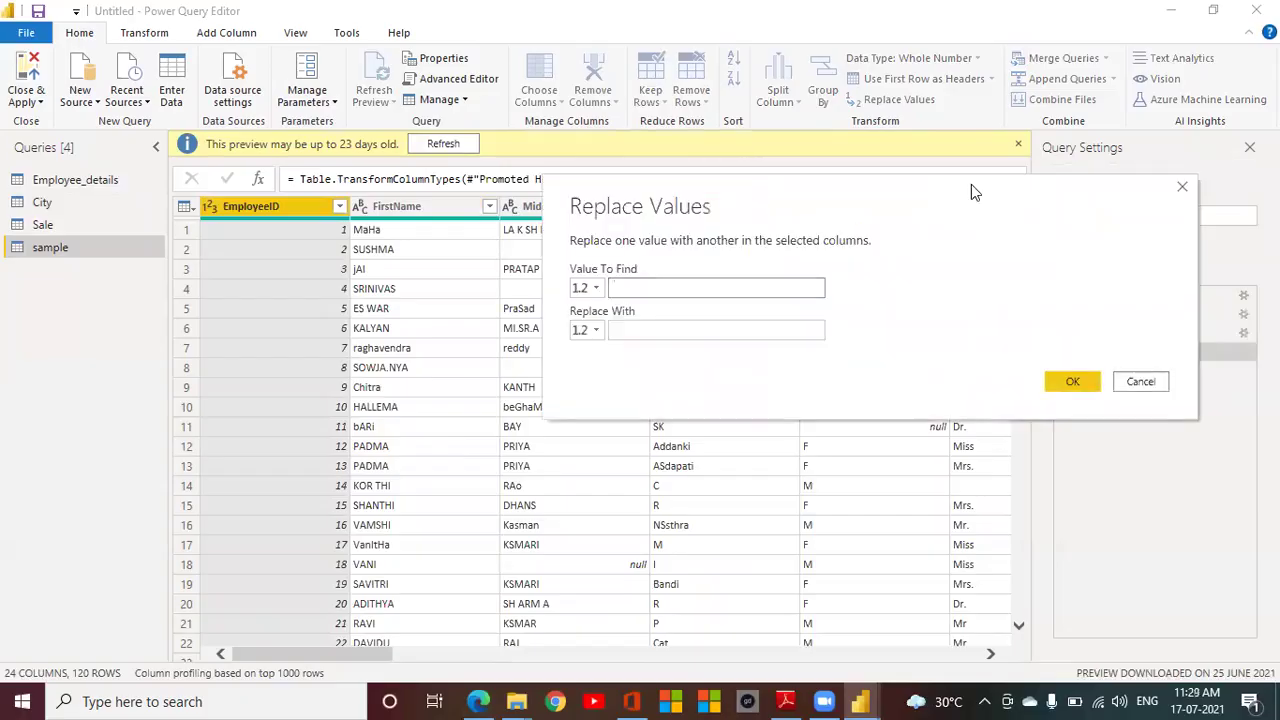
click(1141, 380)
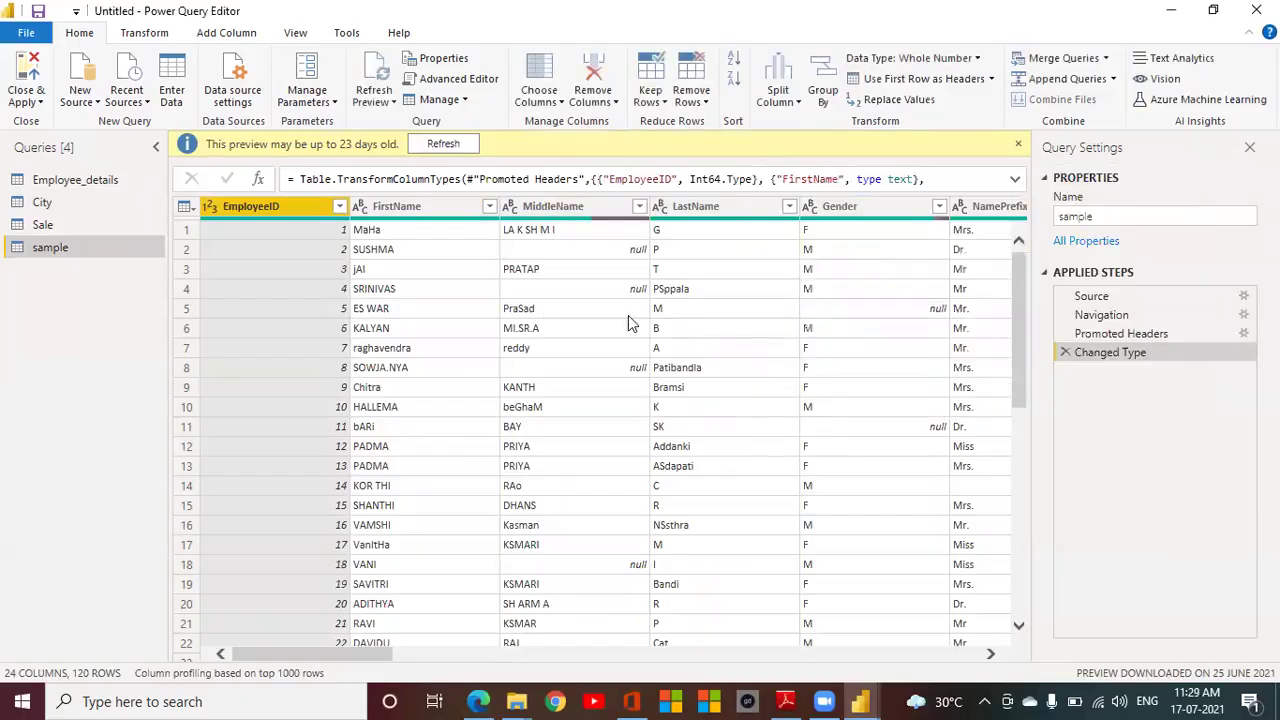
Step: Replace F with Female in the sample query's Gender column and delete the resulting Replaced Value step
click(838, 206)
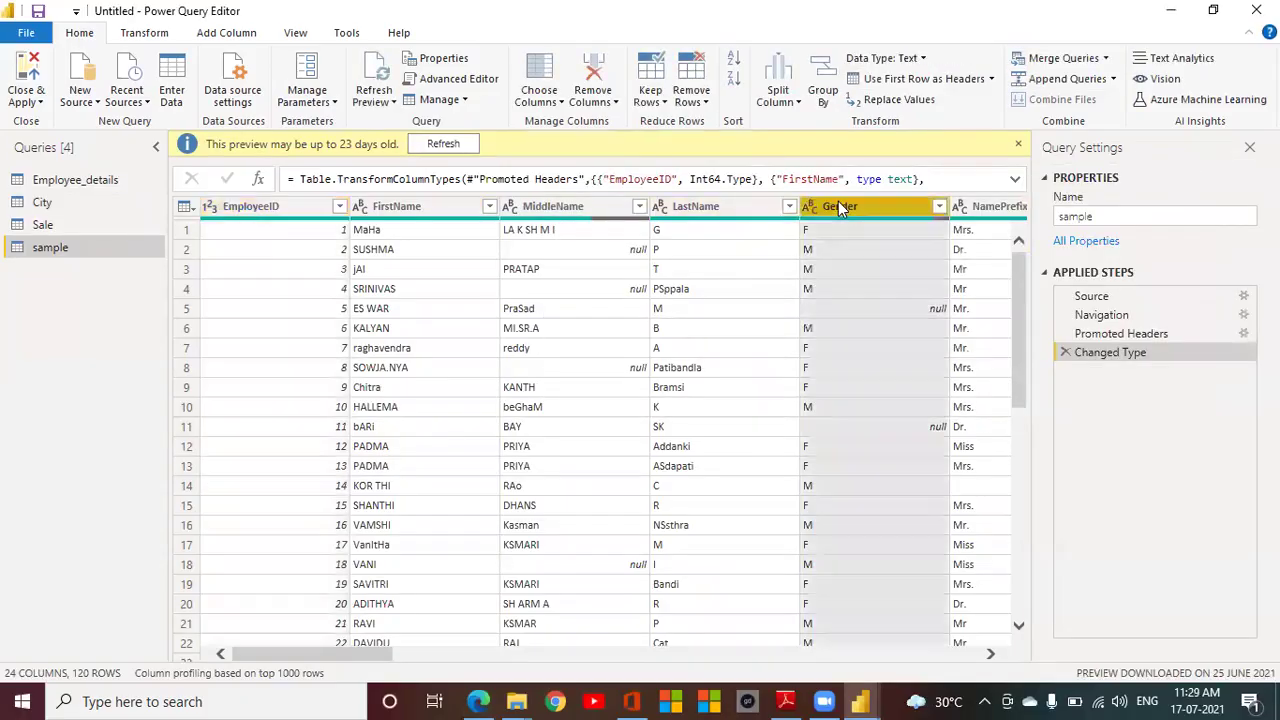
click(933, 97)
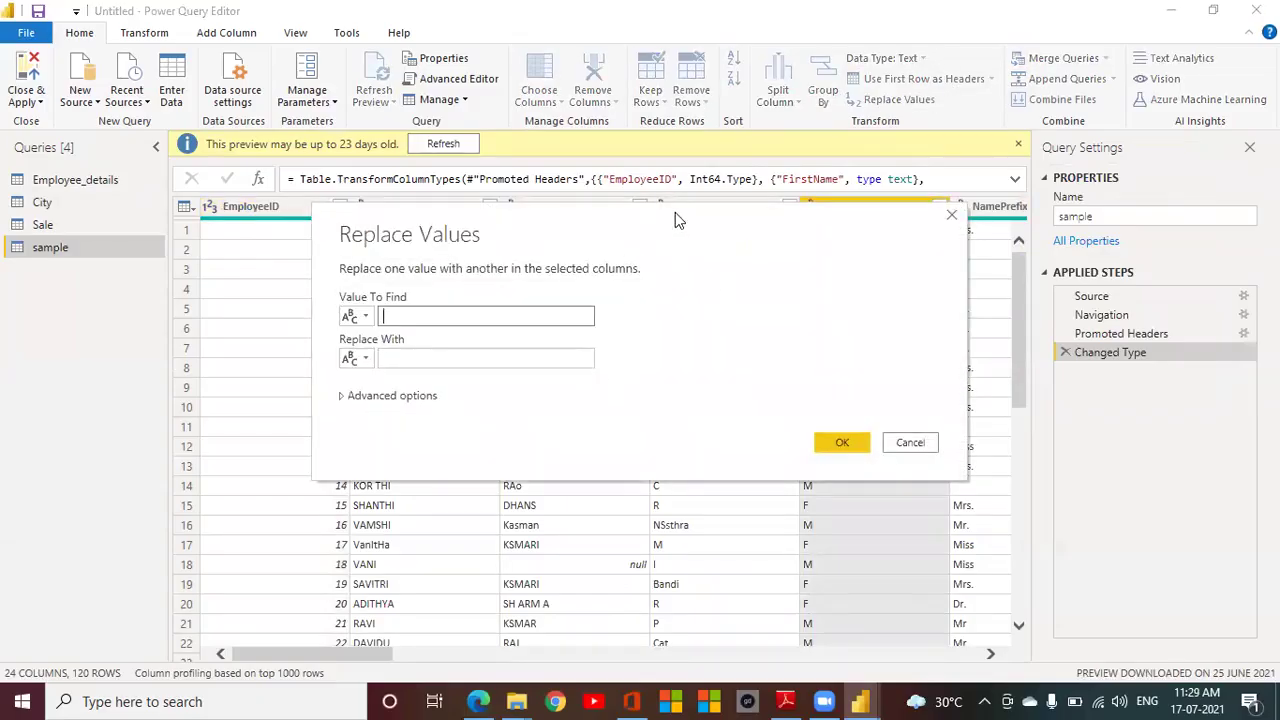
drag(675, 212, 1195, 98)
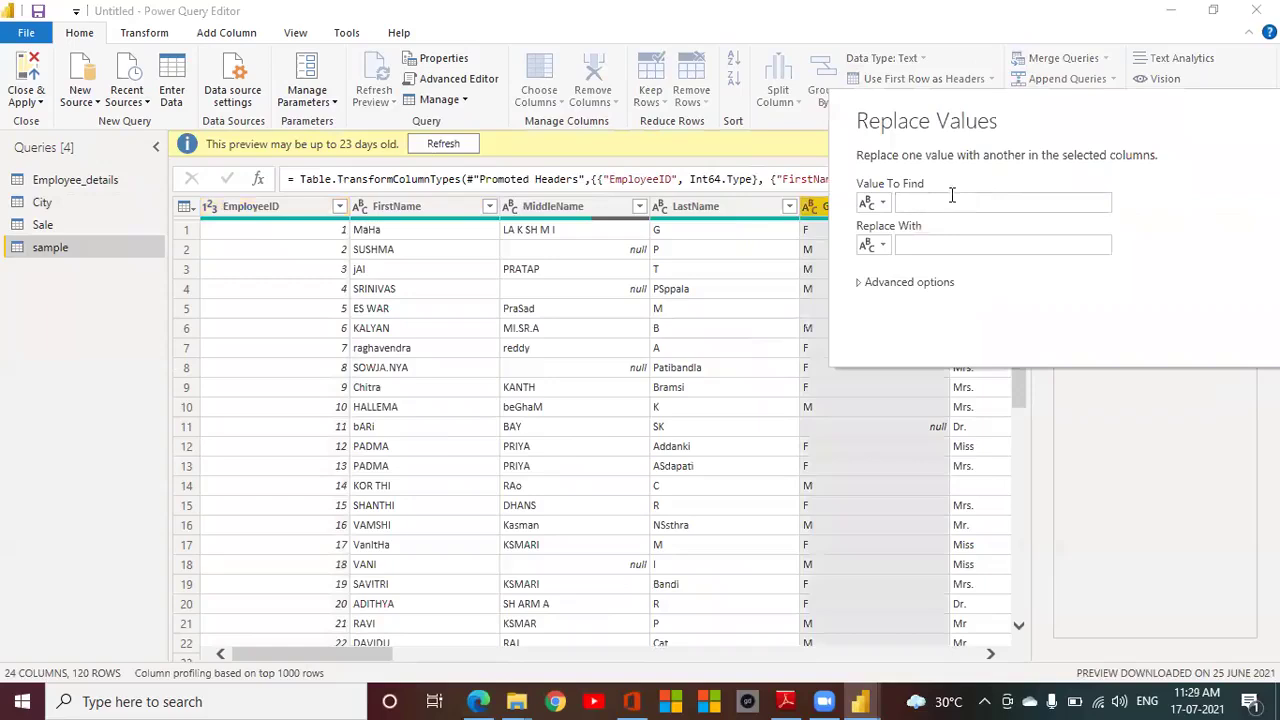
text(F)
click(917, 245)
text(Emale)
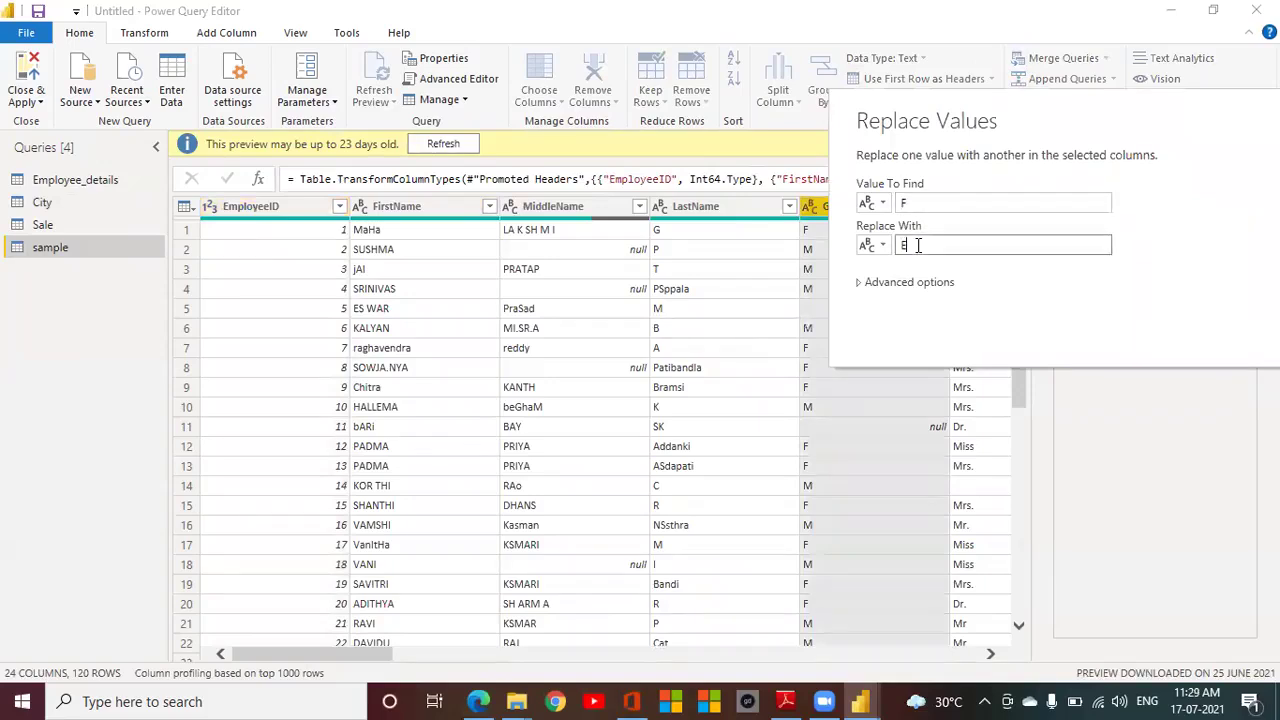
key(BackSpace)
key(BackSpace)
key(BackSpace)
key(BackSpace)
key(BackSpace)
text(Femal)
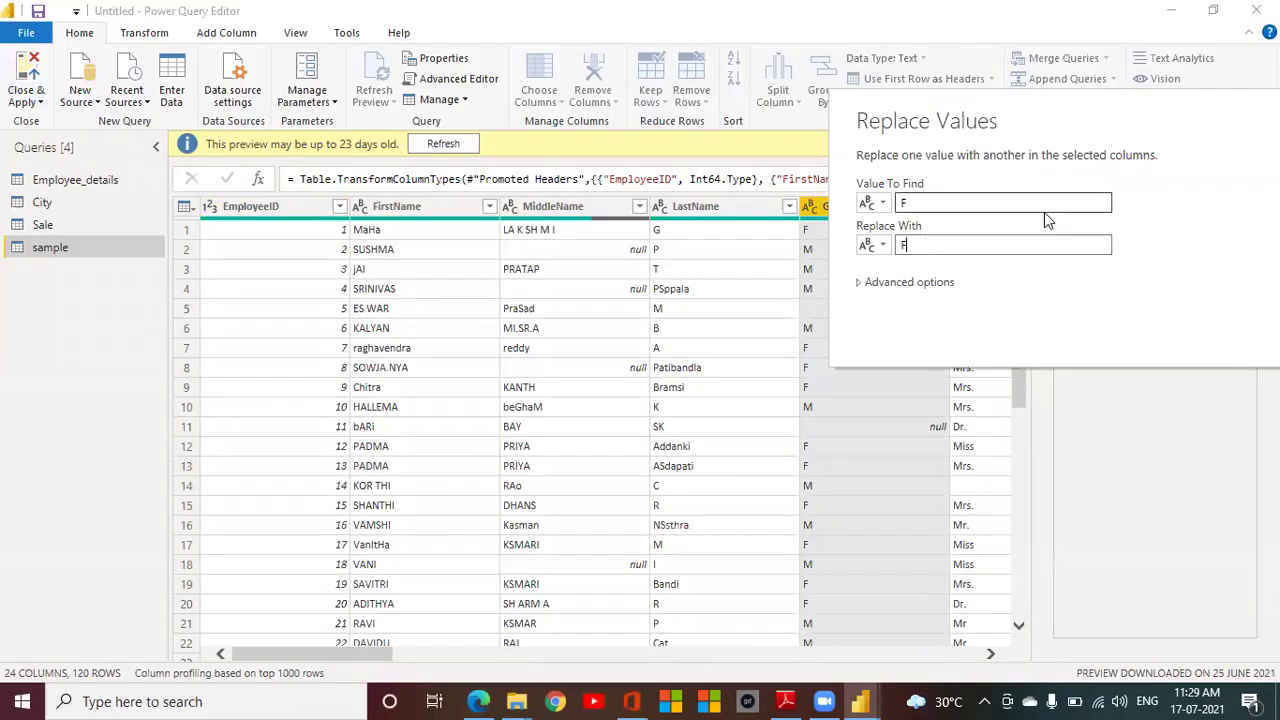
text(e)
click(810, 437)
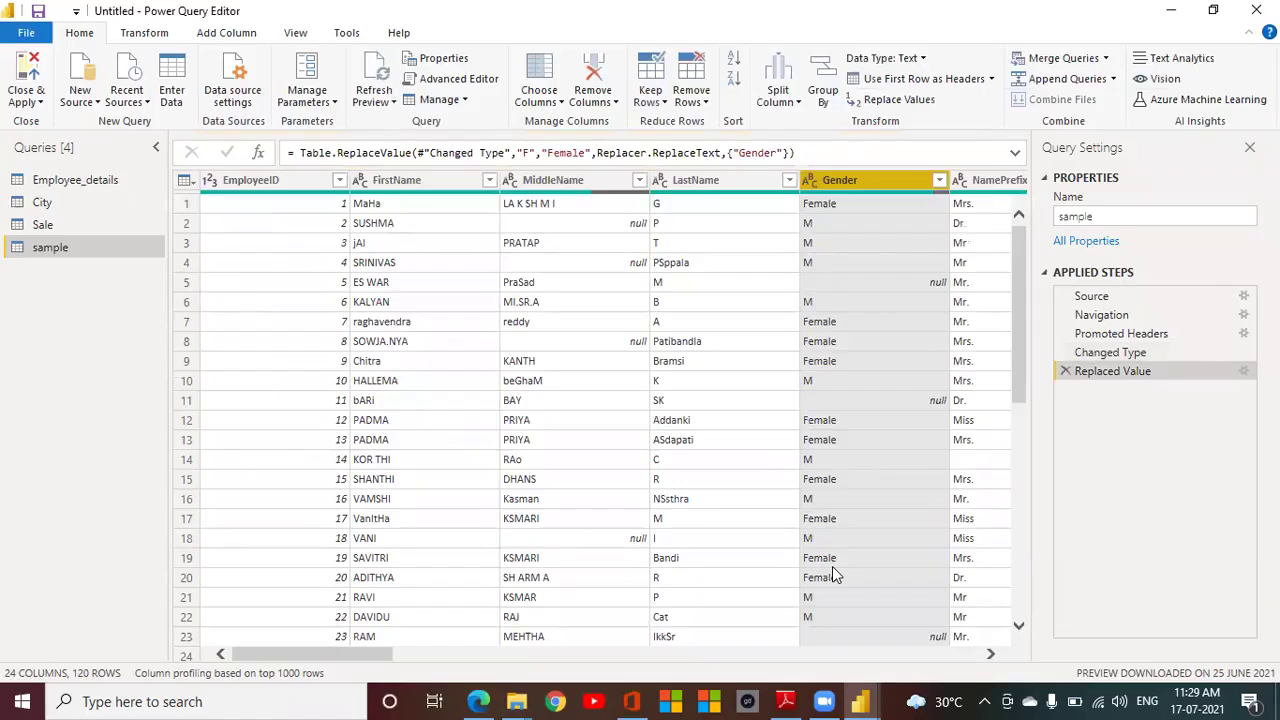
click(1065, 371)
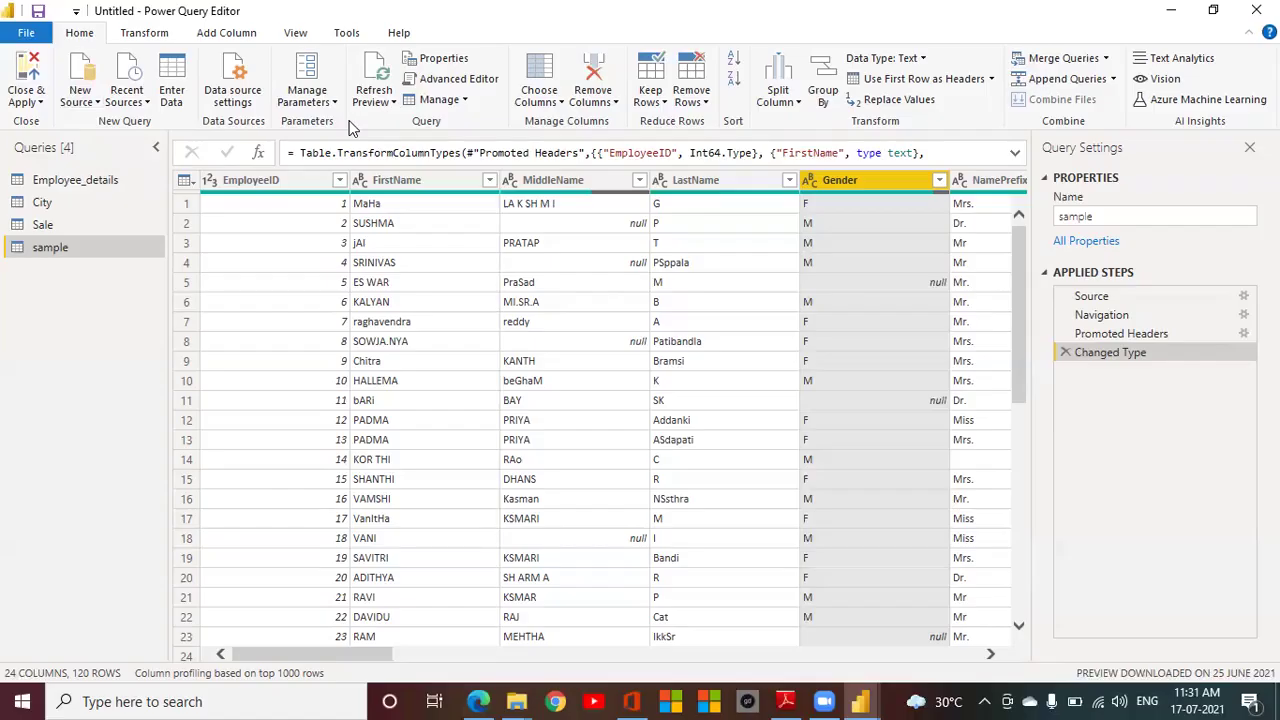
Step: Start a manually entered table with the columns Student_id, Student_name and Course
click(172, 80)
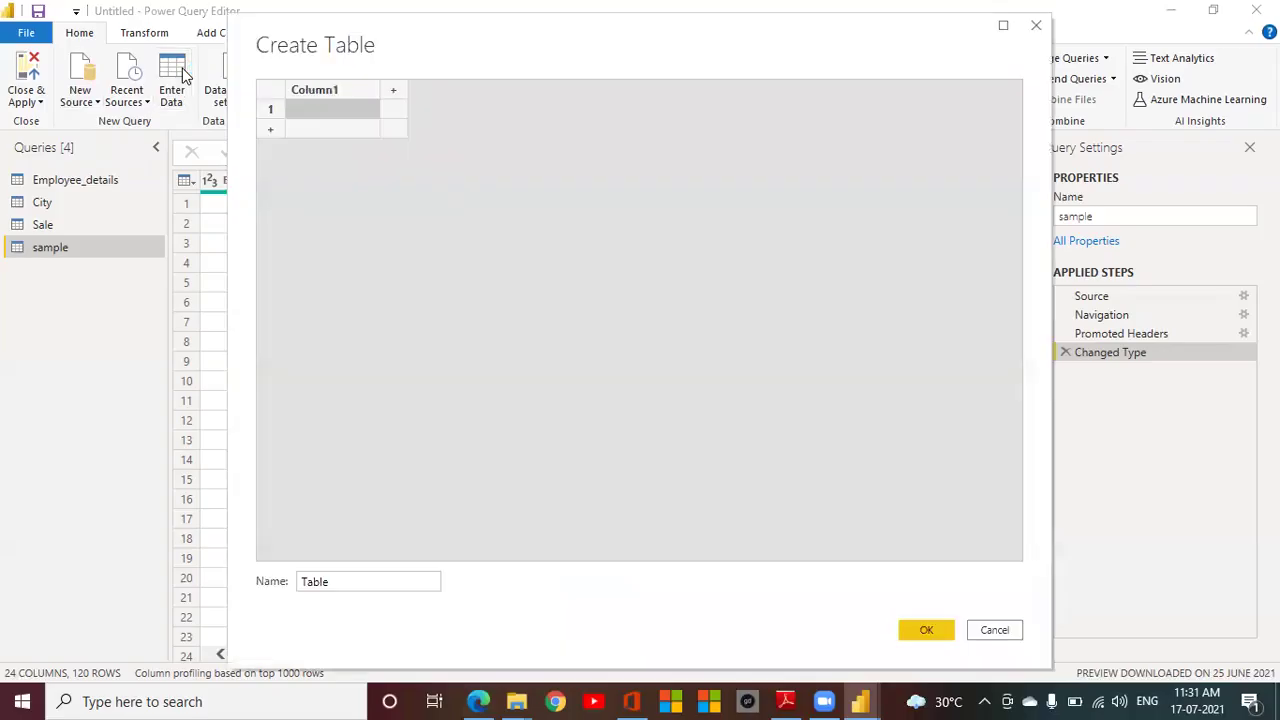
click(323, 93)
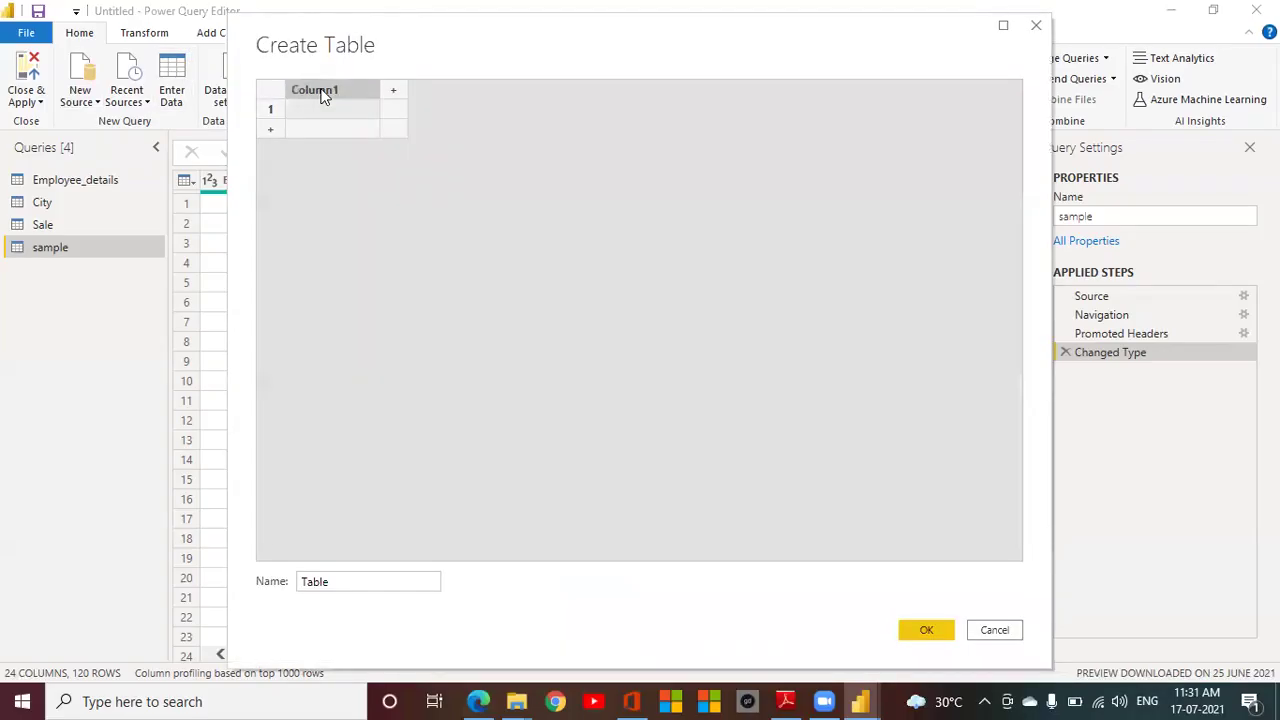
text(Student_id)
key(Tab)
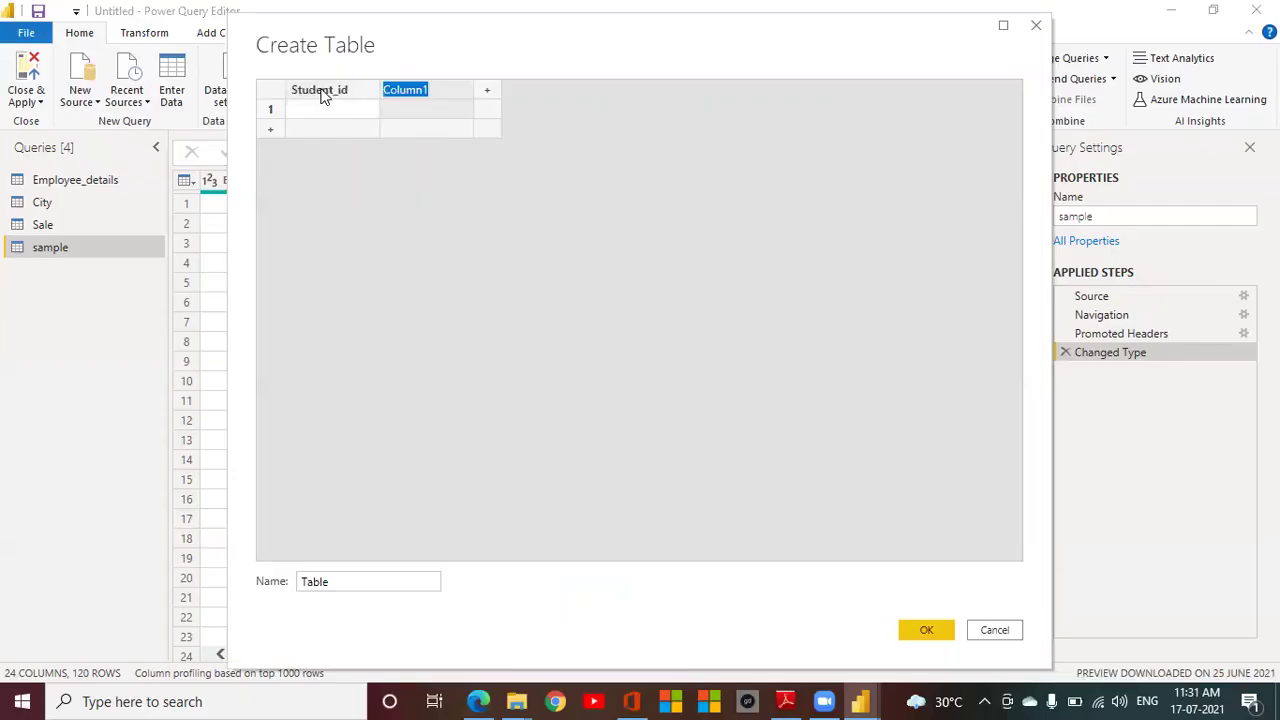
text(Student_name)
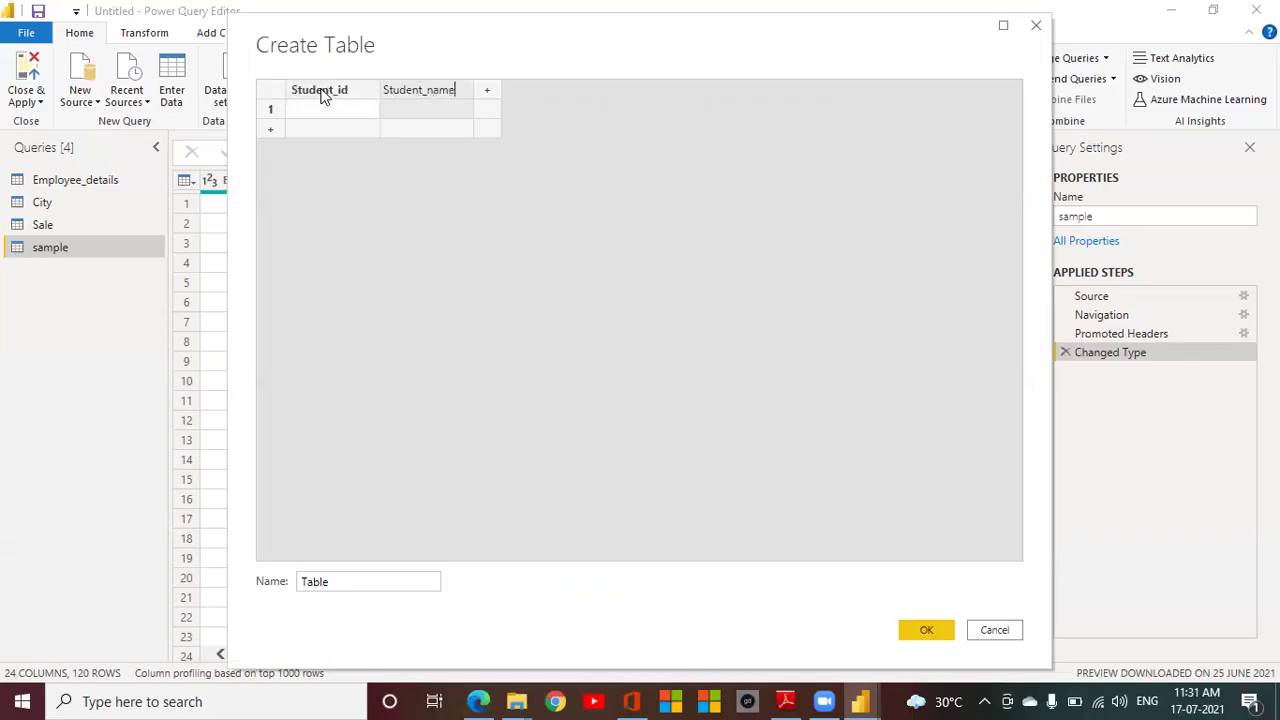
key(Tab)
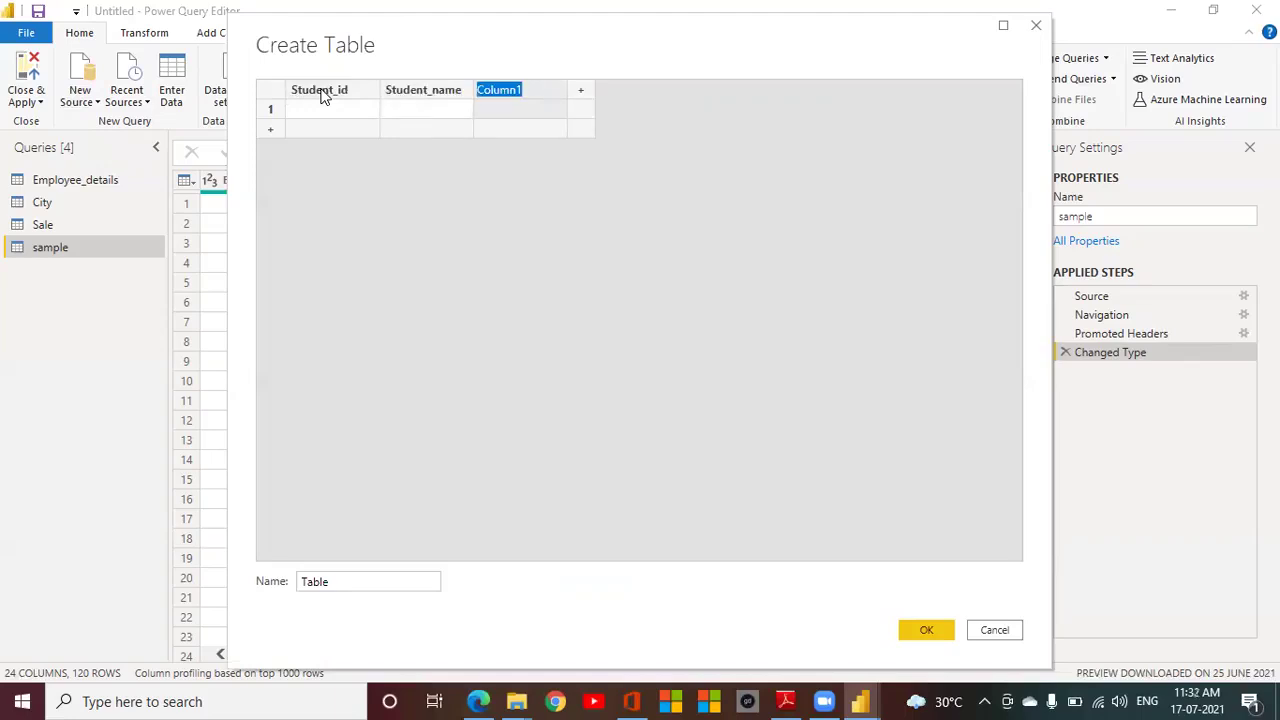
text(Cou)
text(n)
key(BackSpace)
key(BackSpace)
text(urse)
Step: Fill the new table's first row with Student_id 101, the student's first name and the course Math
click(324, 103)
text(1)
key(Tab)
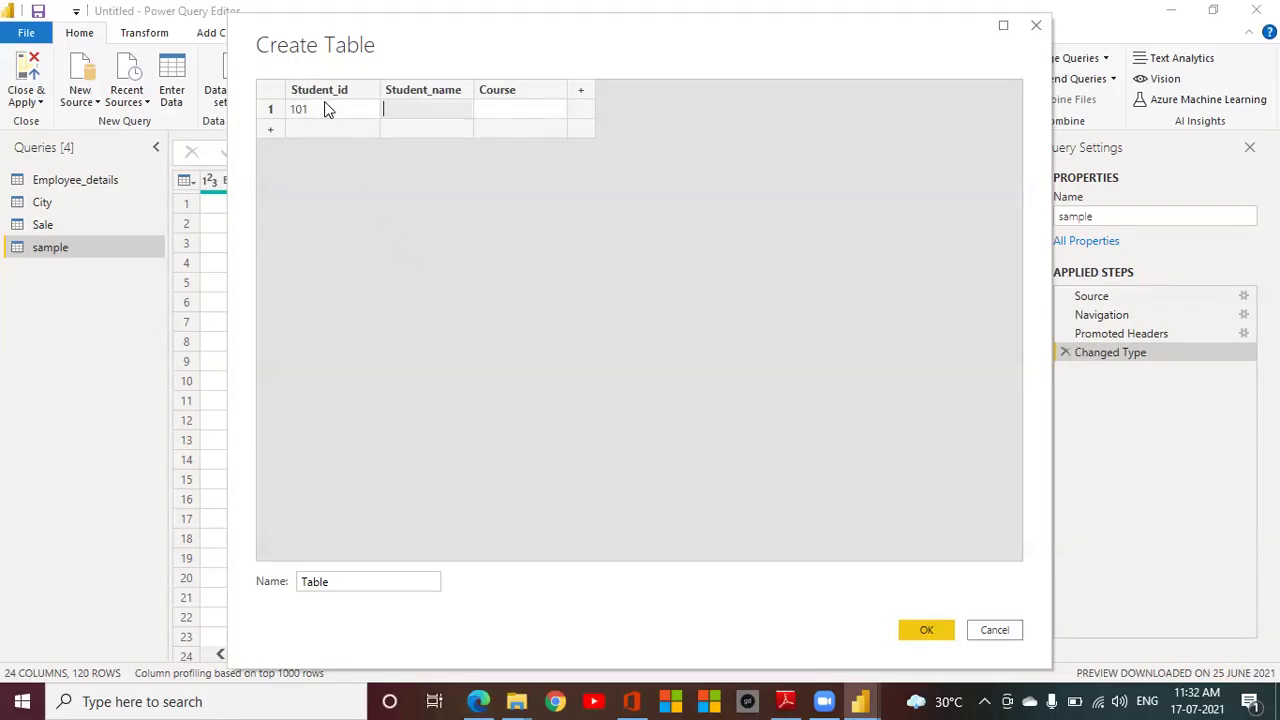
text(Prashant)
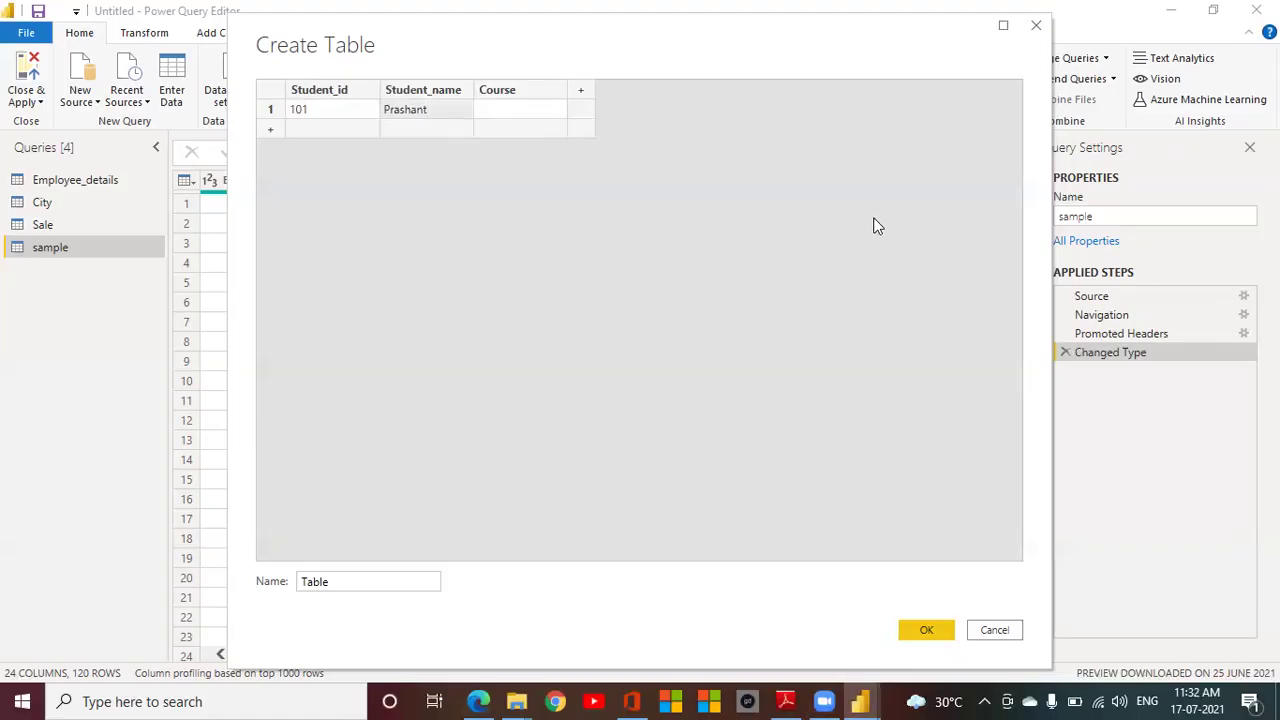
key(Tab)
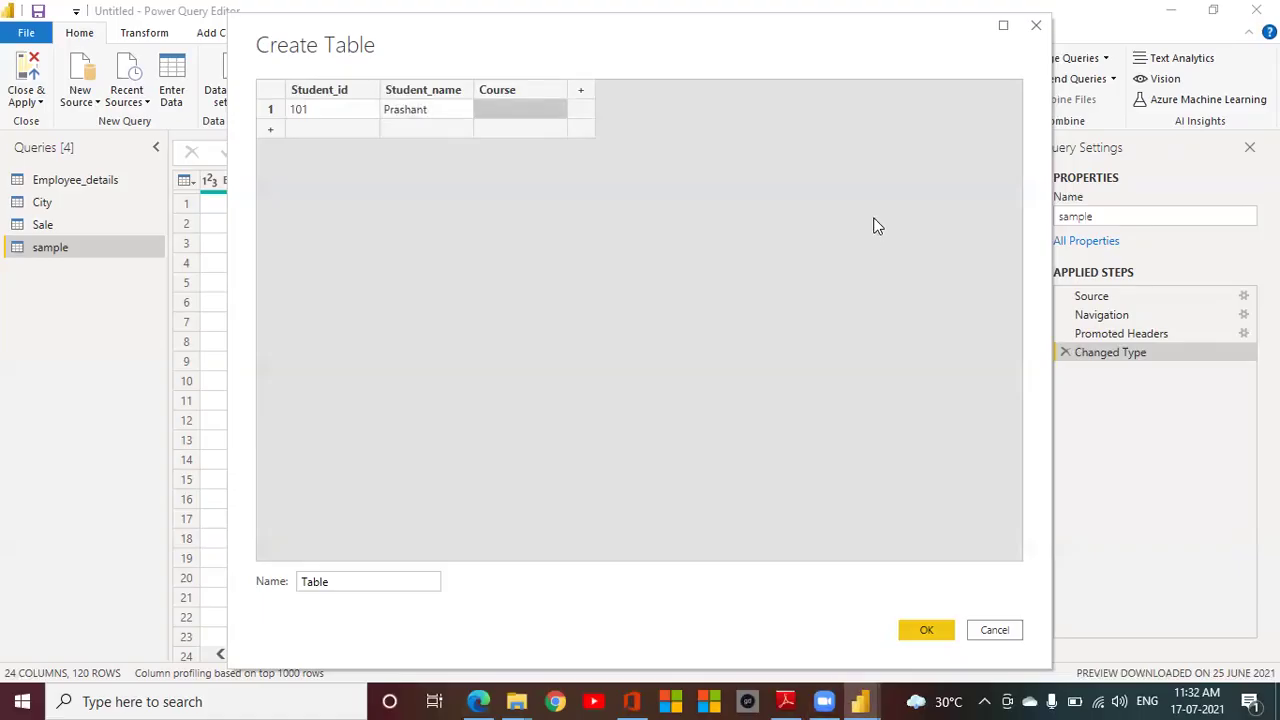
text(MAt)
key(BackSpace)
key(BackSpace)
text(ath)
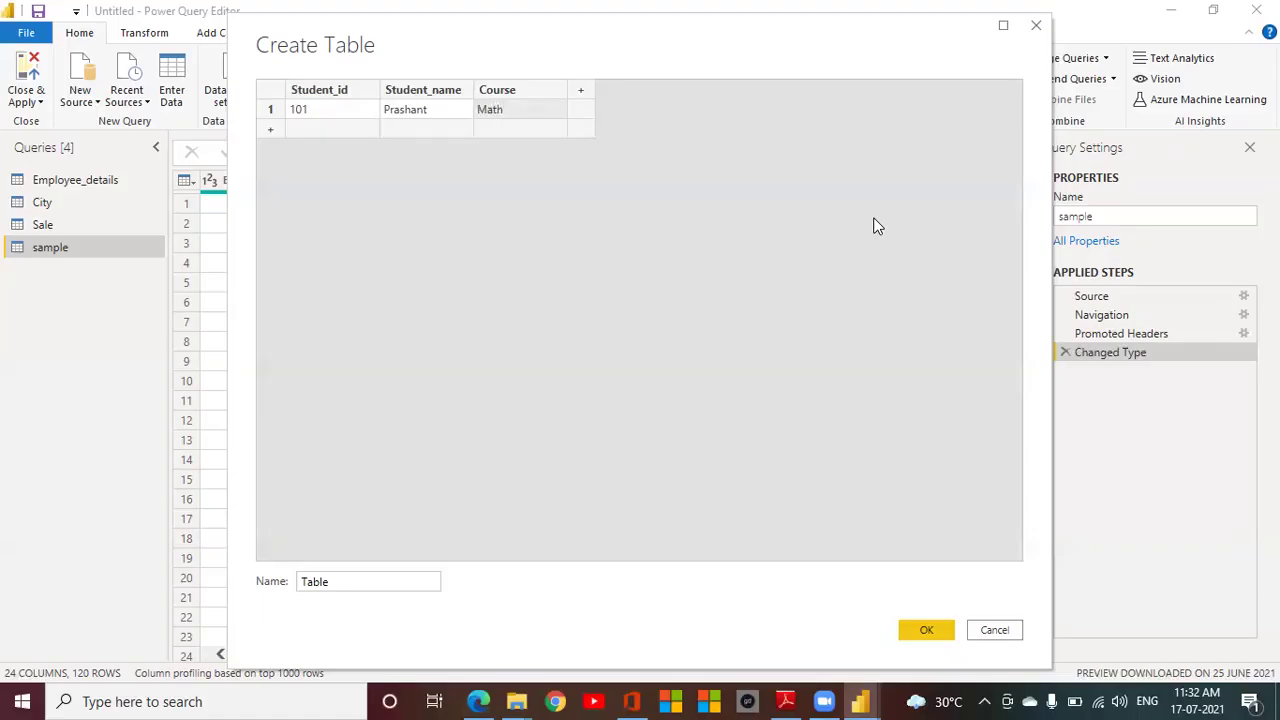
Step: Add a second row with Student_id 102, the student's first name and the course Math
key(Tab)
text(102)
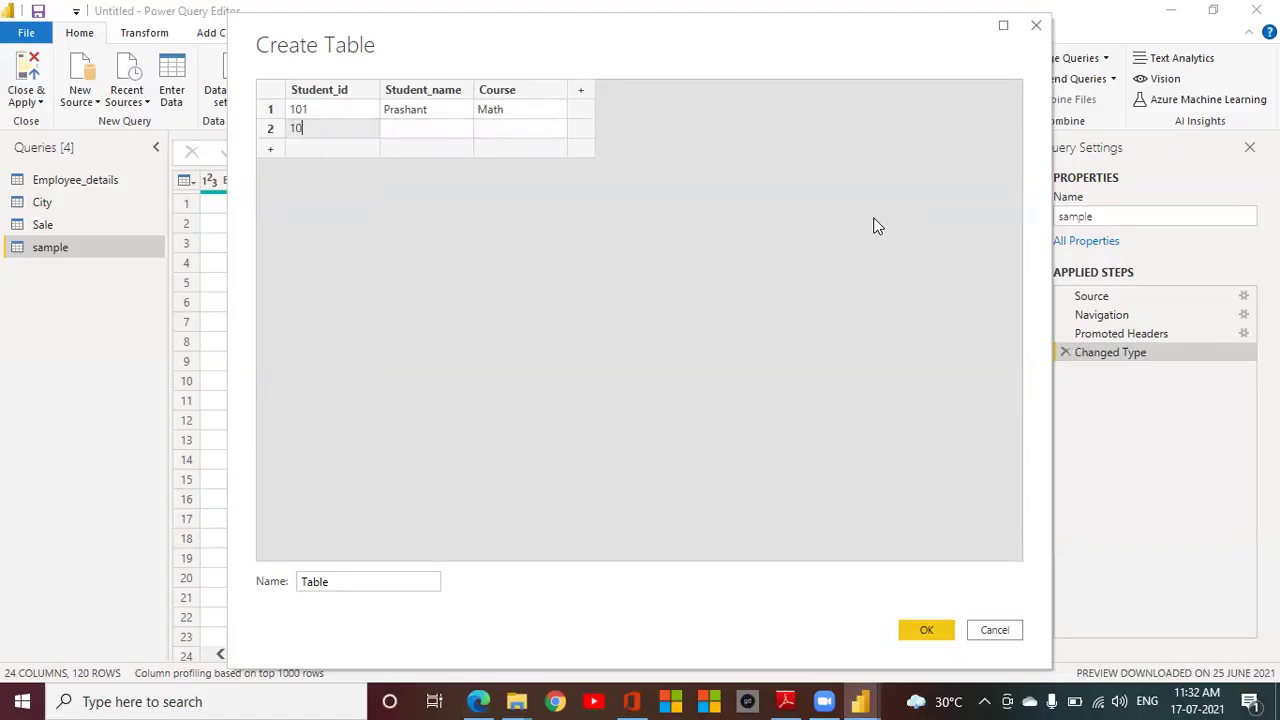
key(Tab)
text(Atul)
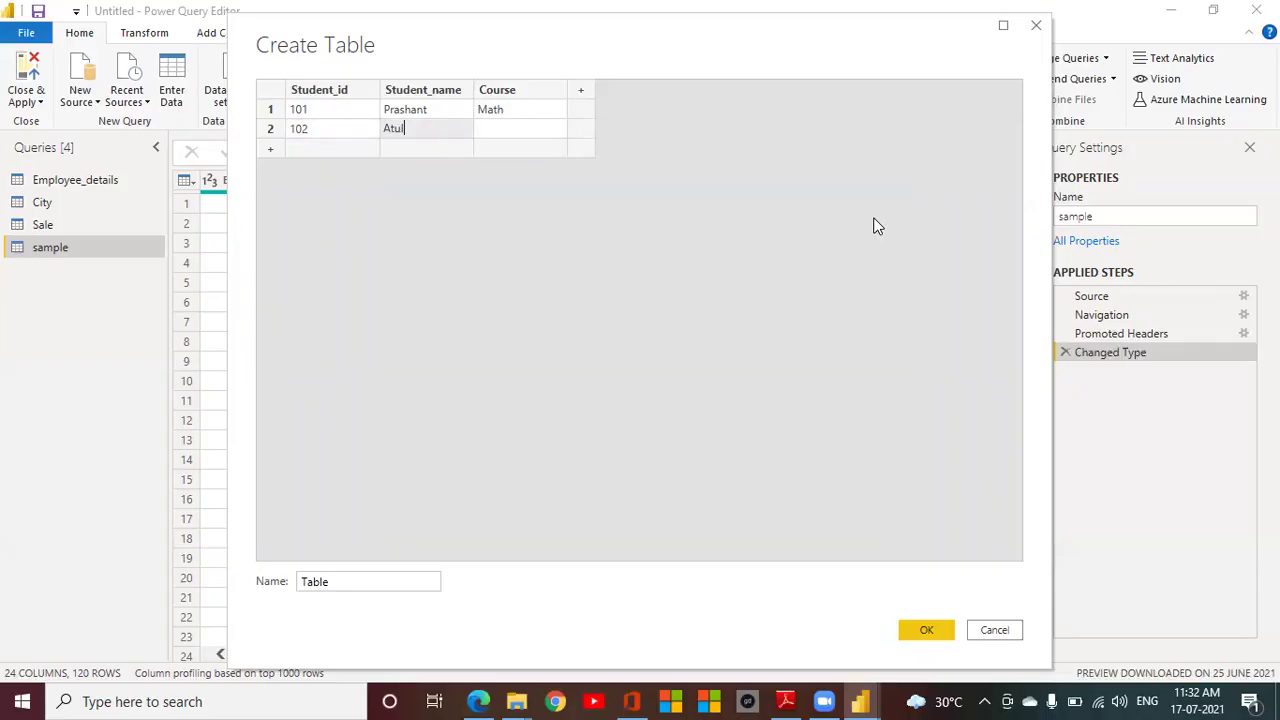
key(Tab)
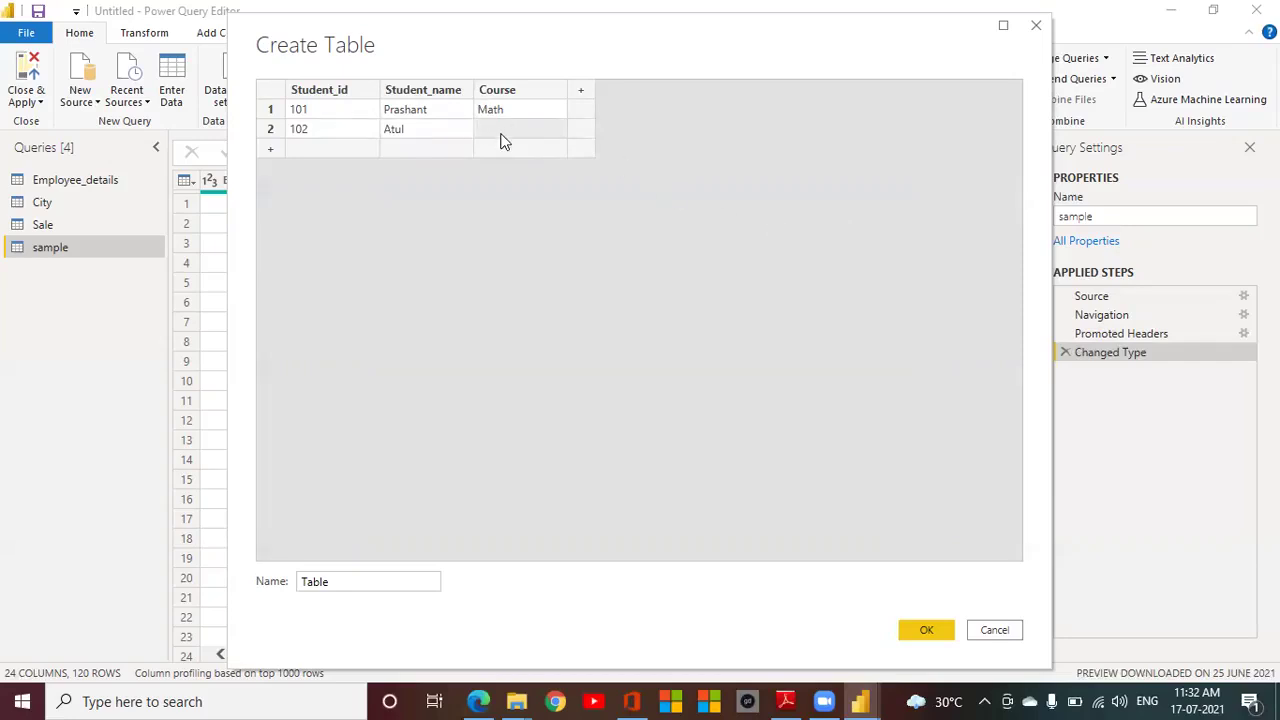
text(MAth)
click(596, 306)
click(493, 130)
double_click(500, 133)
text(Math)
Step: Name the new table Math and create it
click(343, 588)
drag(343, 588, 226, 587)
text(Math)
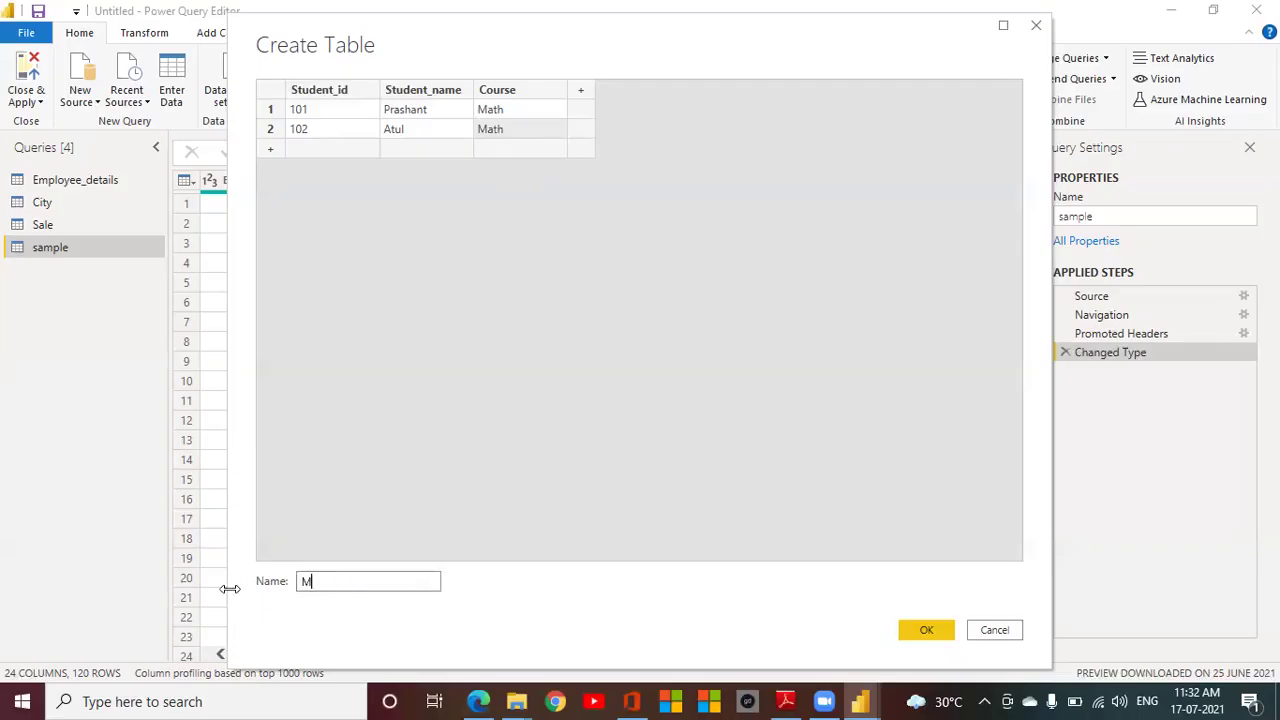
click(922, 630)
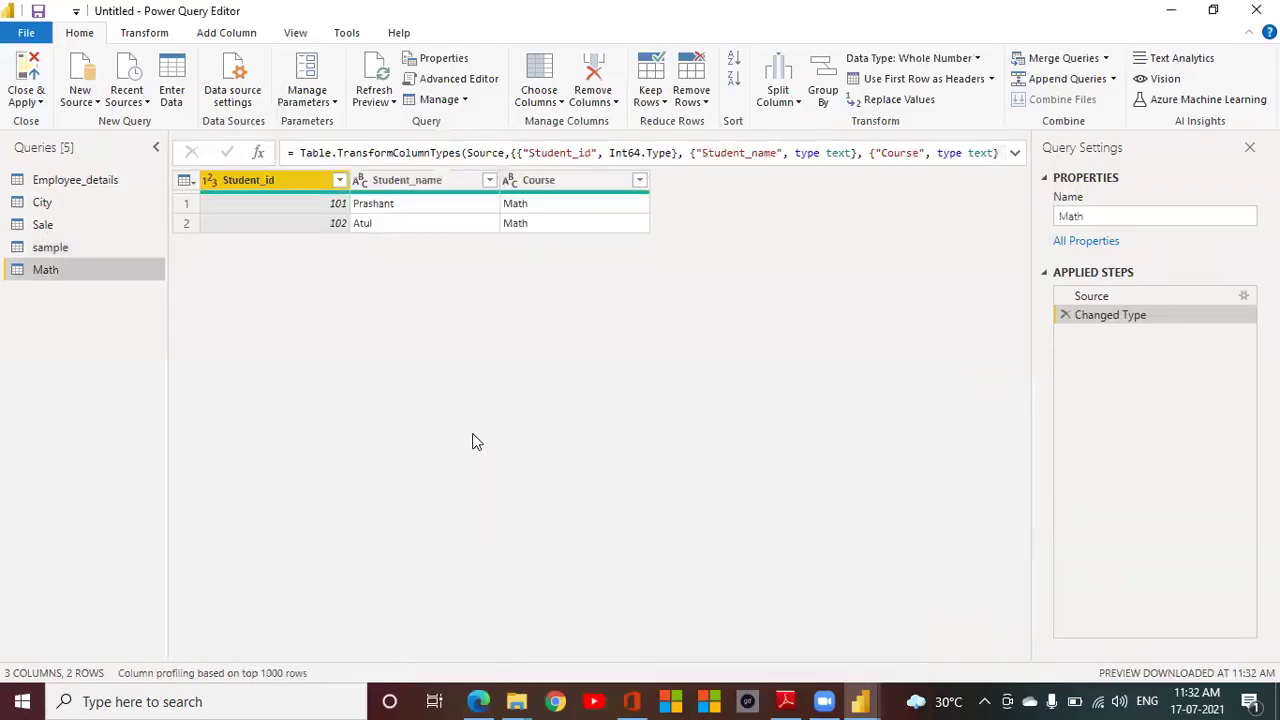
click(178, 82)
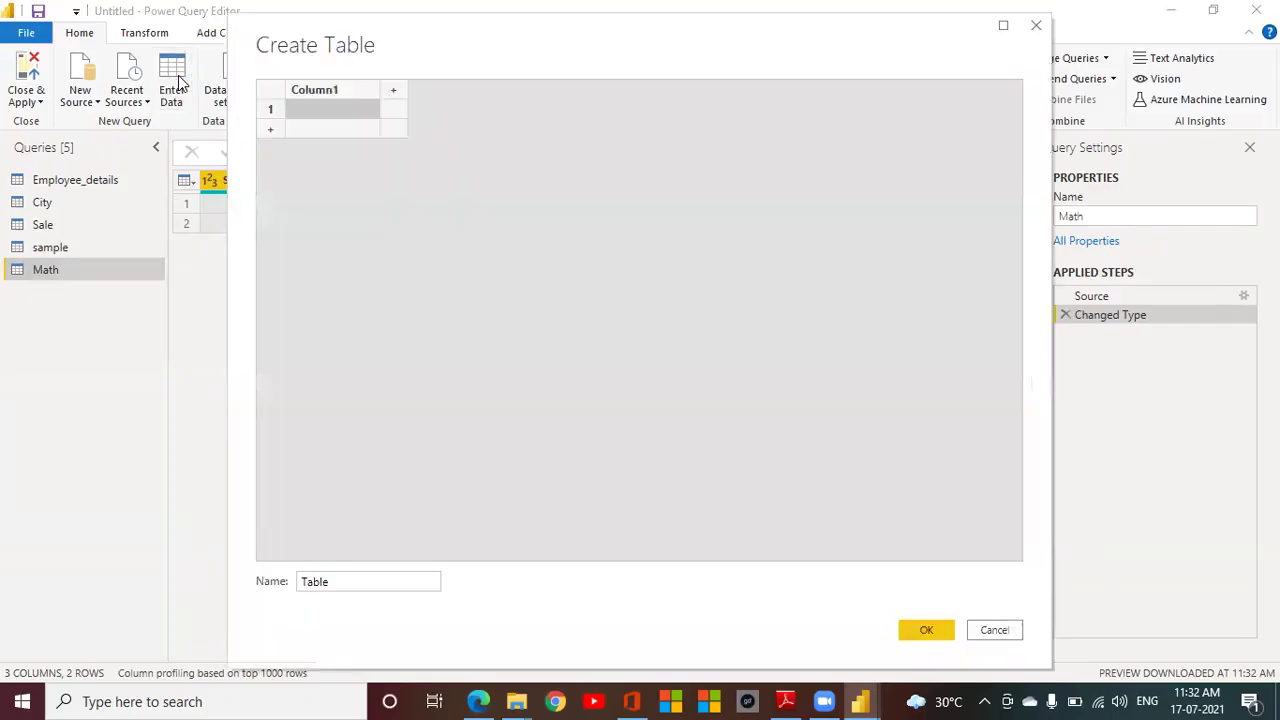
double_click(326, 101)
text(S)
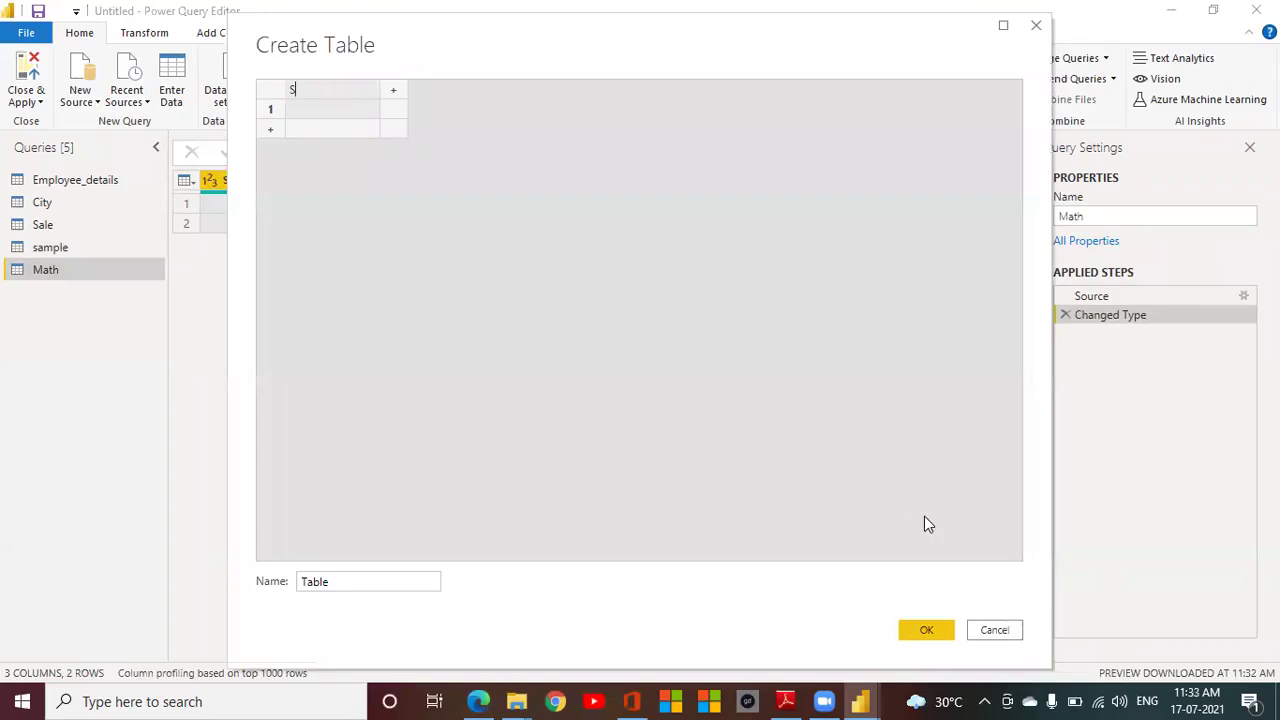
click(994, 630)
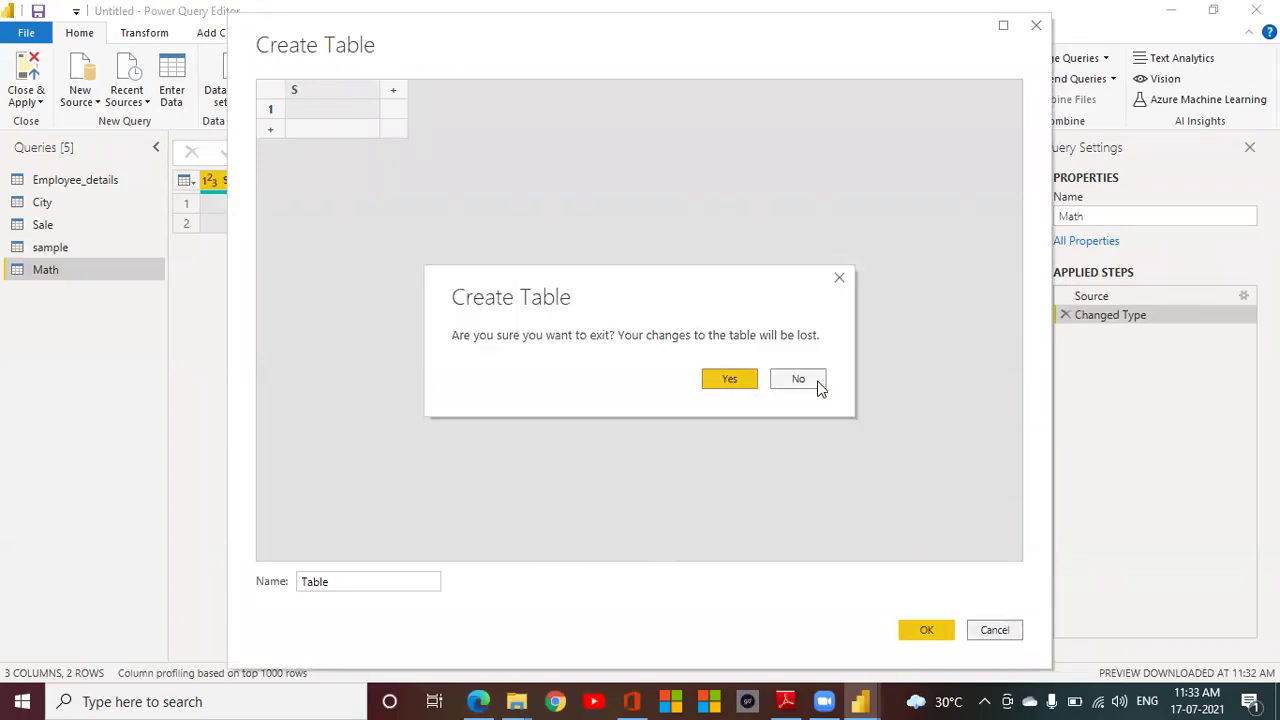
click(729, 379)
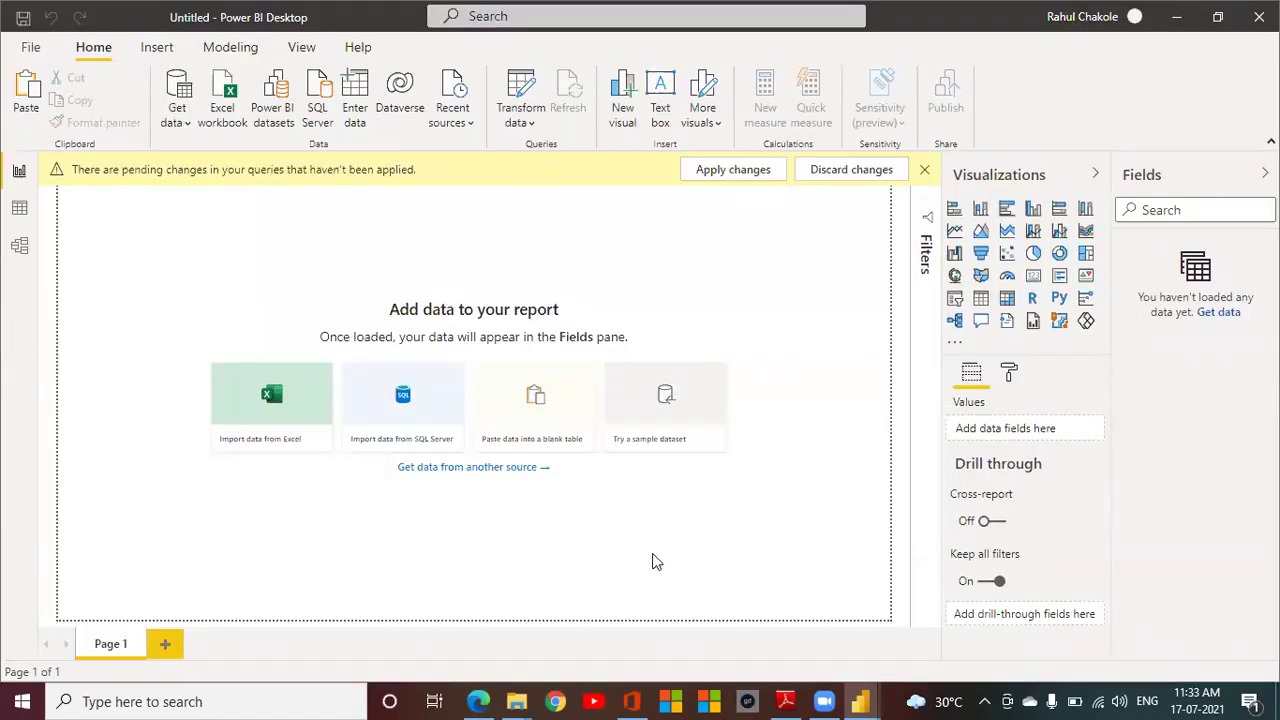
mouse_move(860, 701)
click(935, 660)
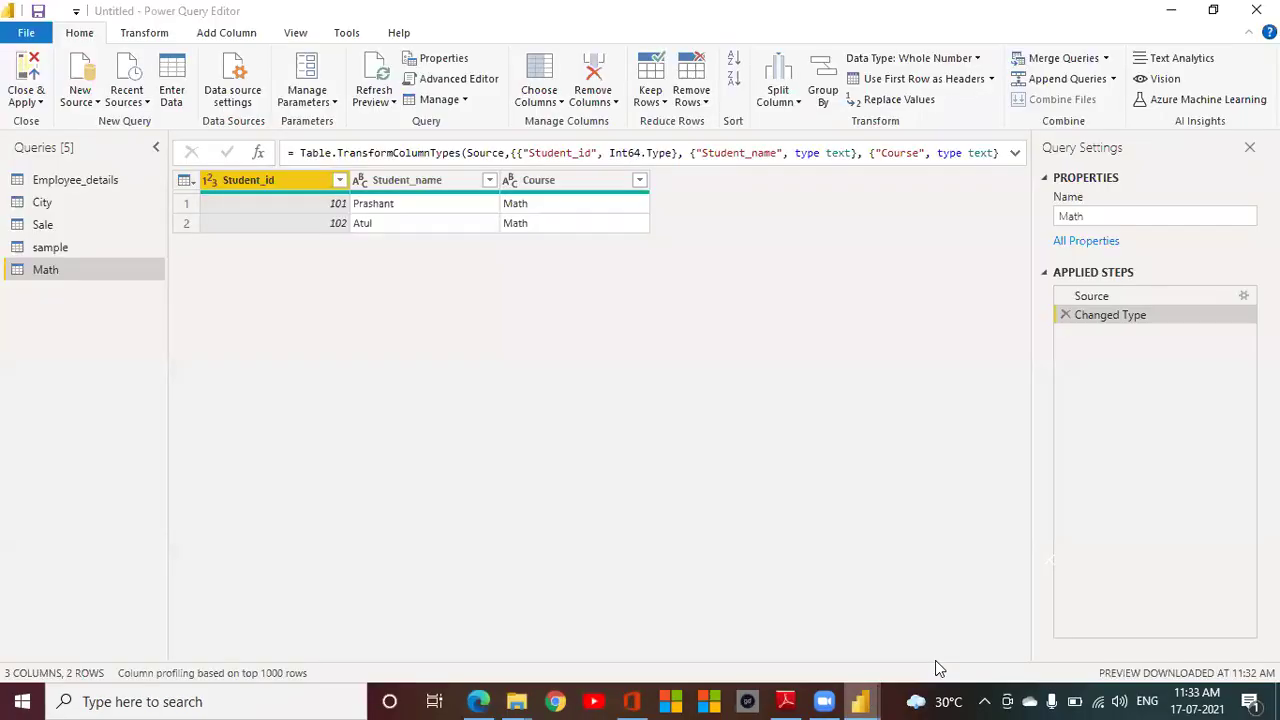
Step: Duplicate the Math query and rename the copy Physics
right_click(55, 275)
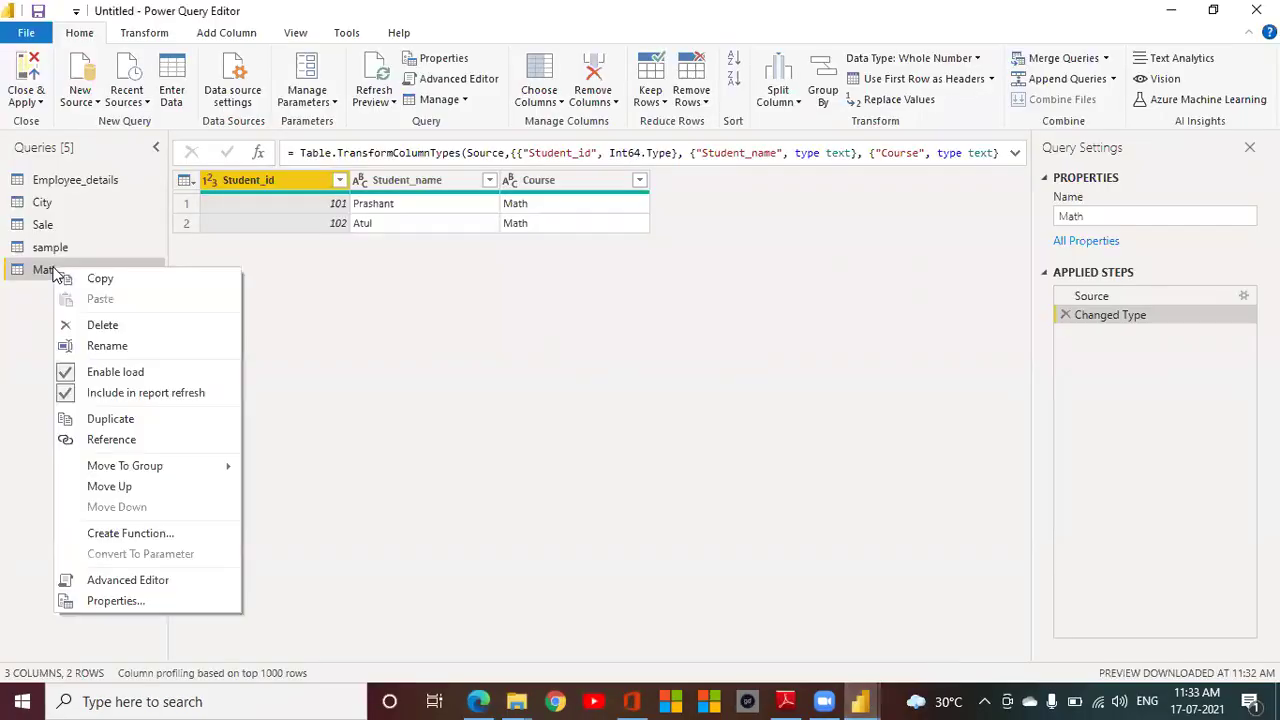
click(112, 420)
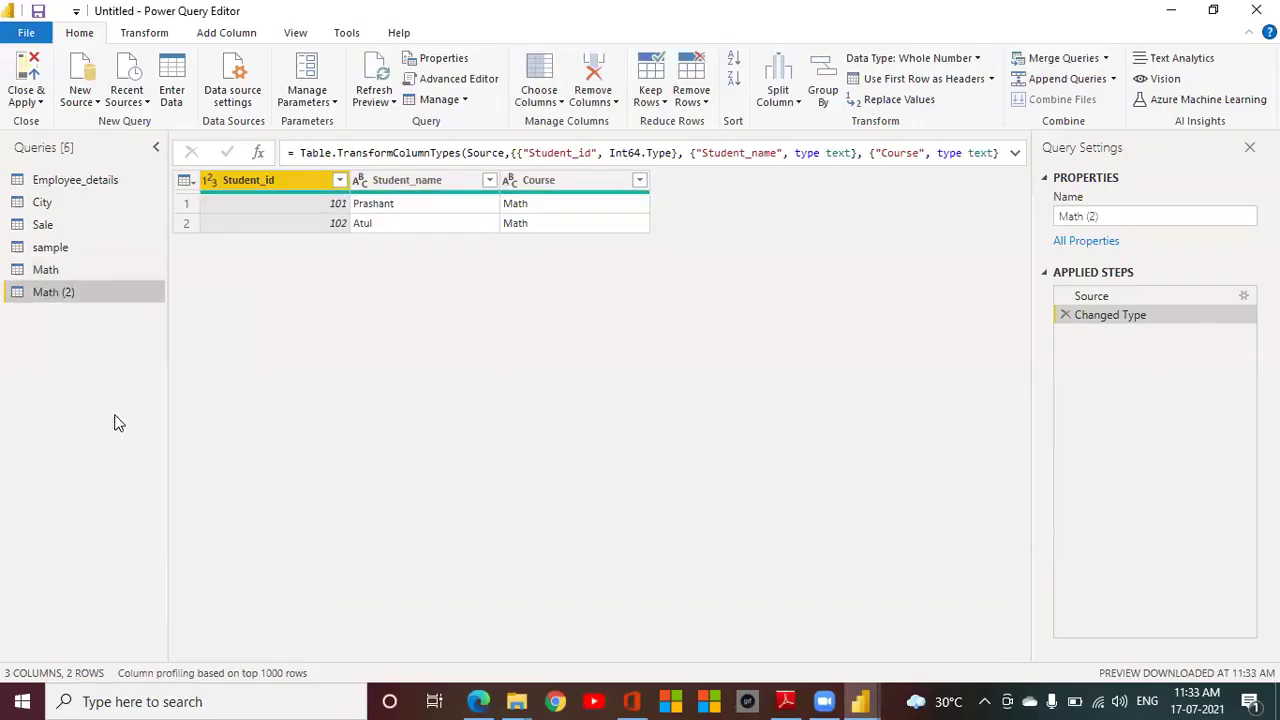
click(345, 207)
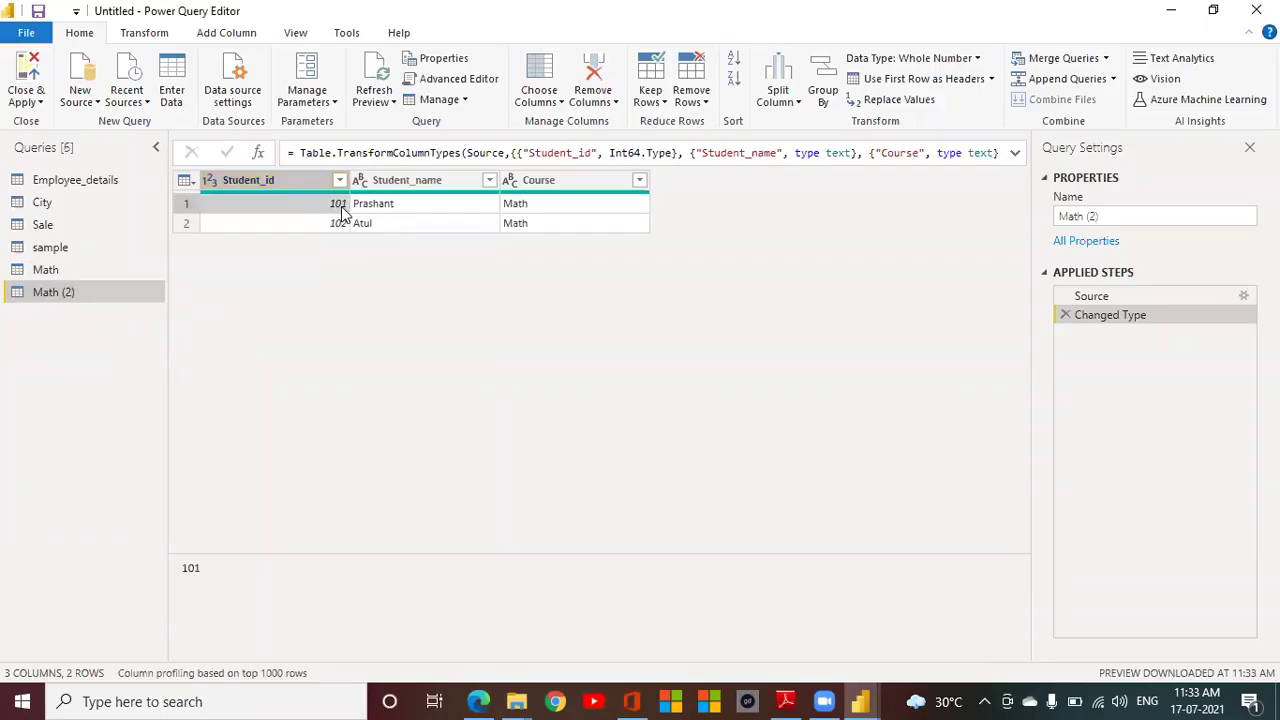
right_click(342, 208)
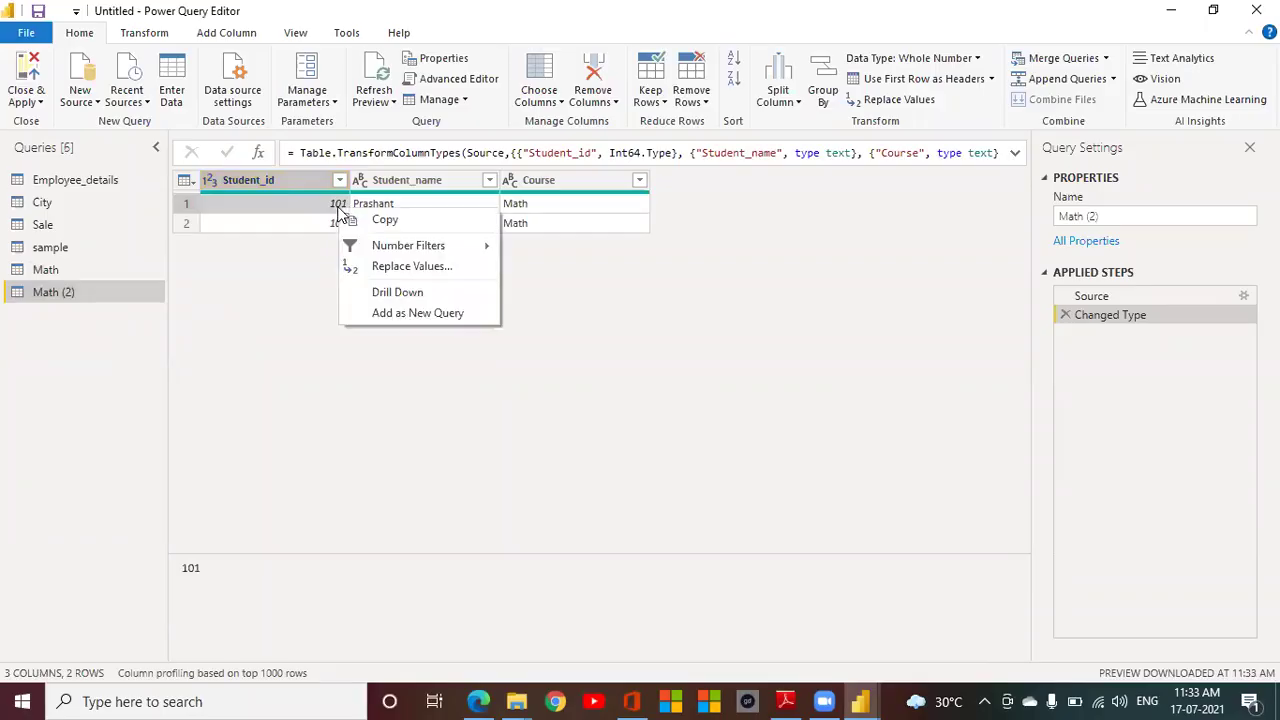
click(606, 280)
click(407, 203)
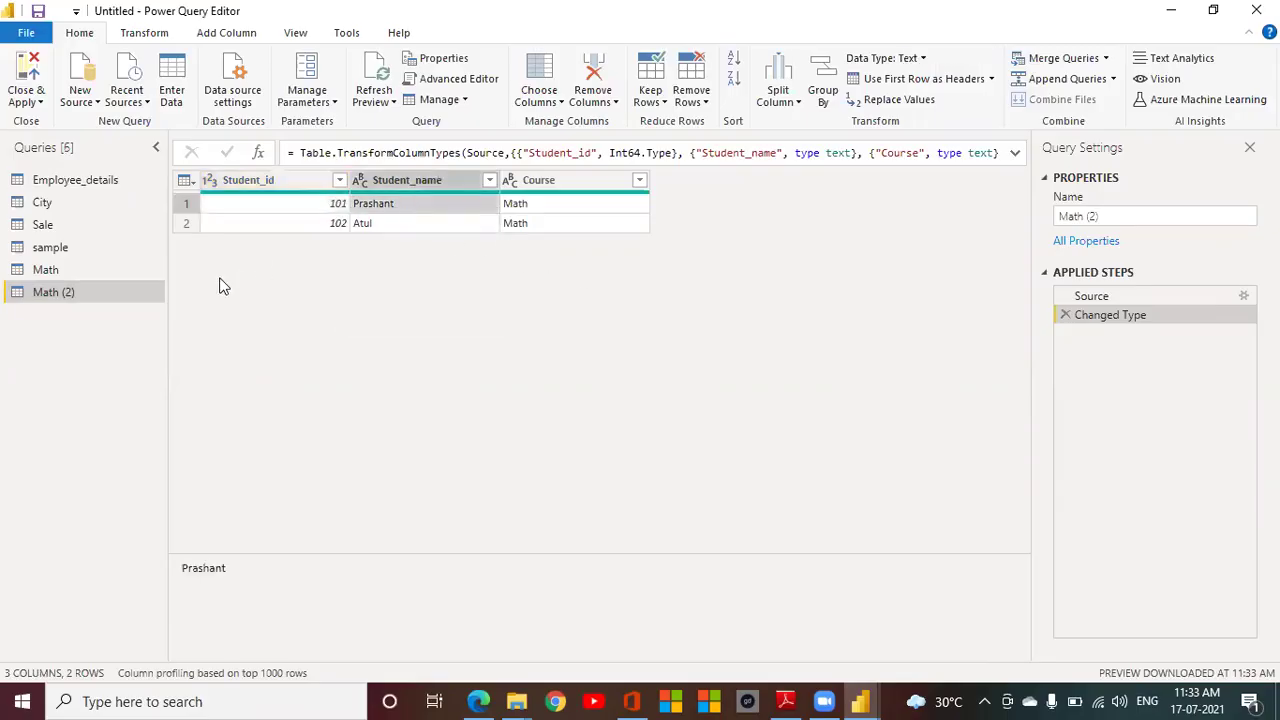
right_click(112, 300)
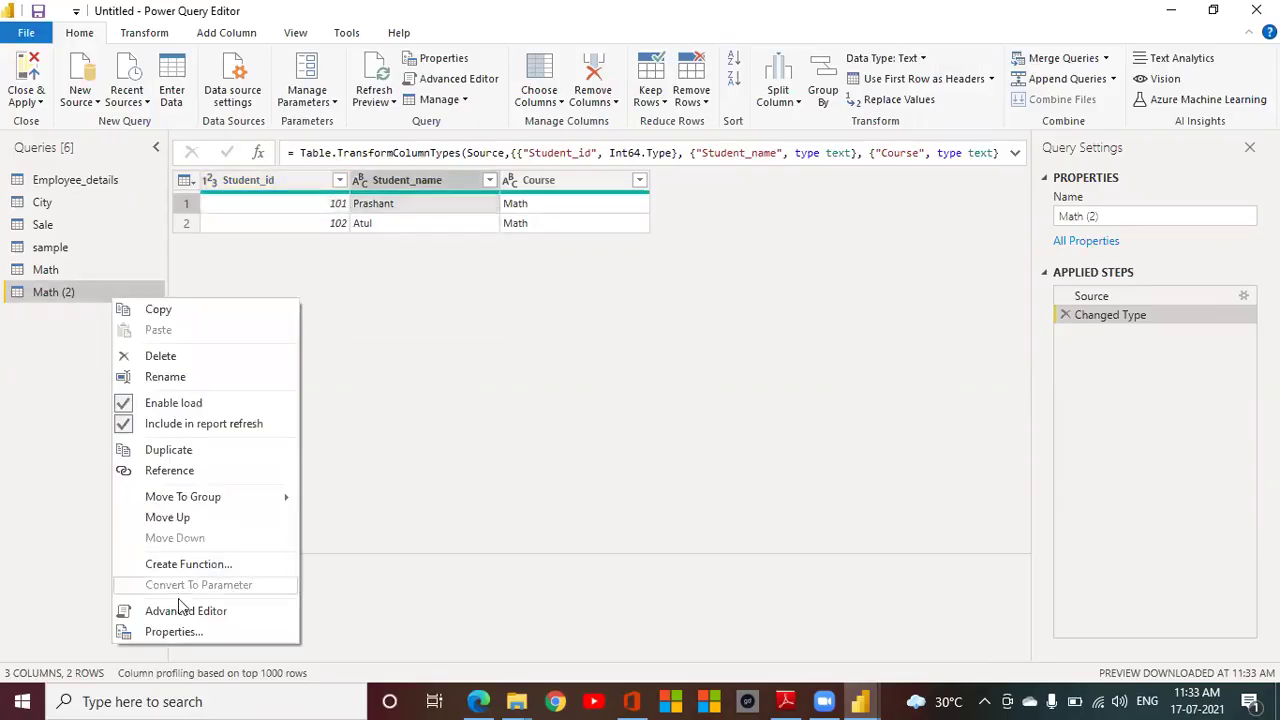
click(165, 377)
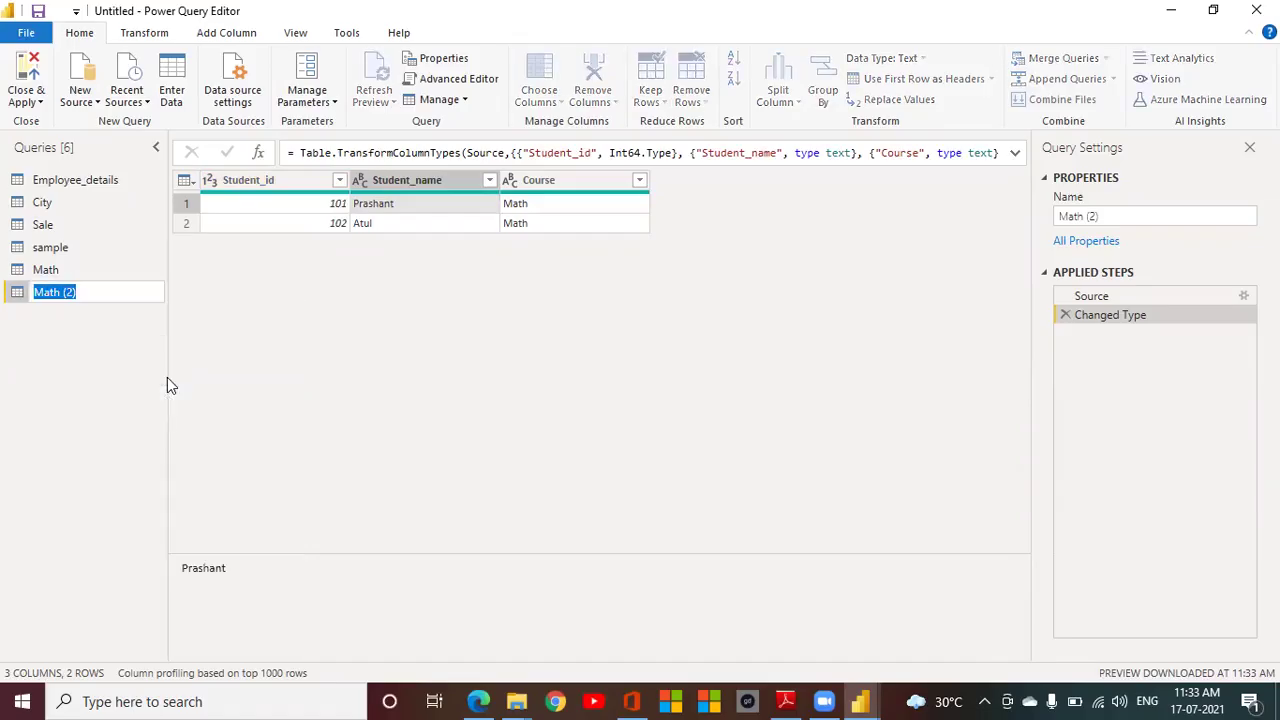
text(Physics)
key(Return)
Step: Replace the value Math with Physics in the Course column of the Physics query
click(528, 204)
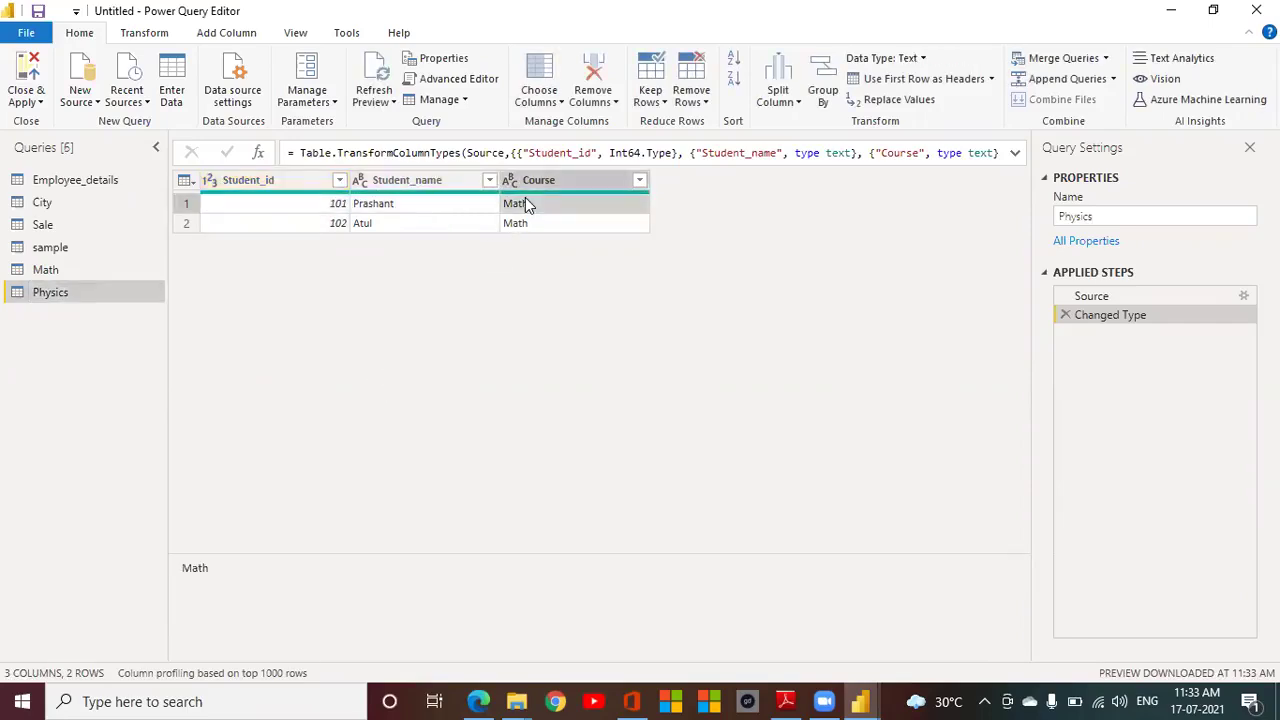
right_click(528, 204)
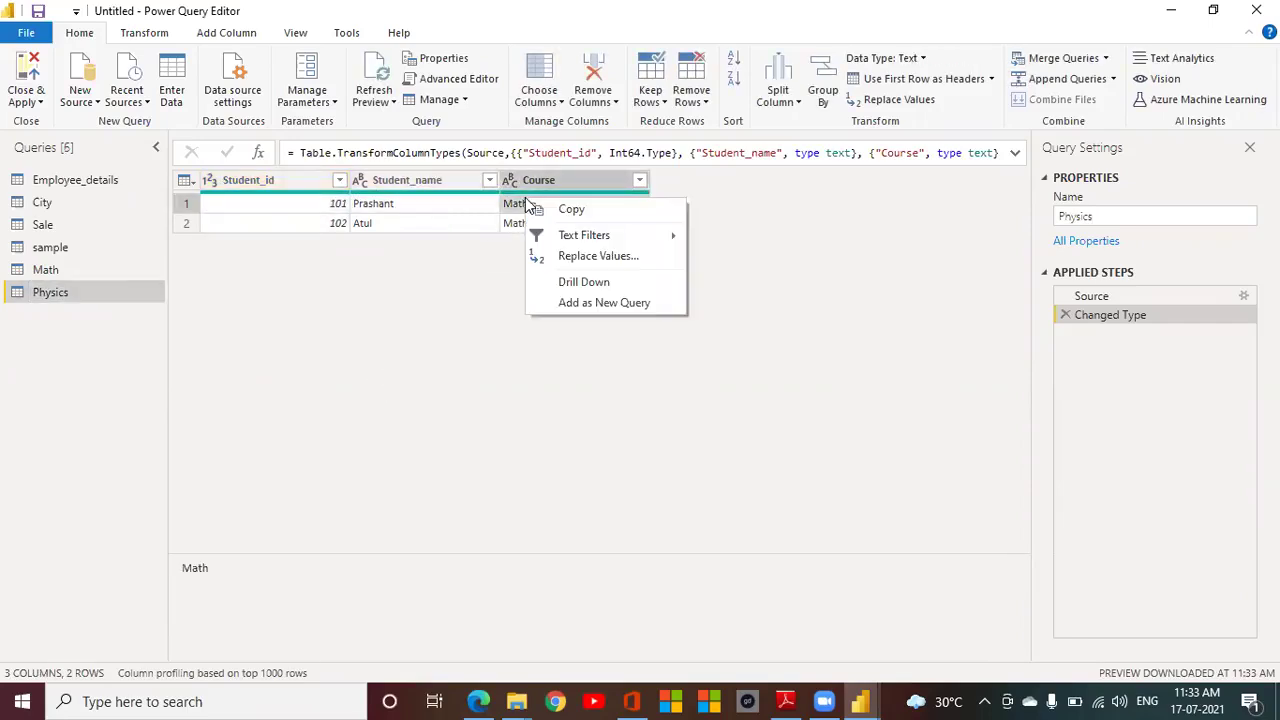
click(583, 261)
text(Physics)
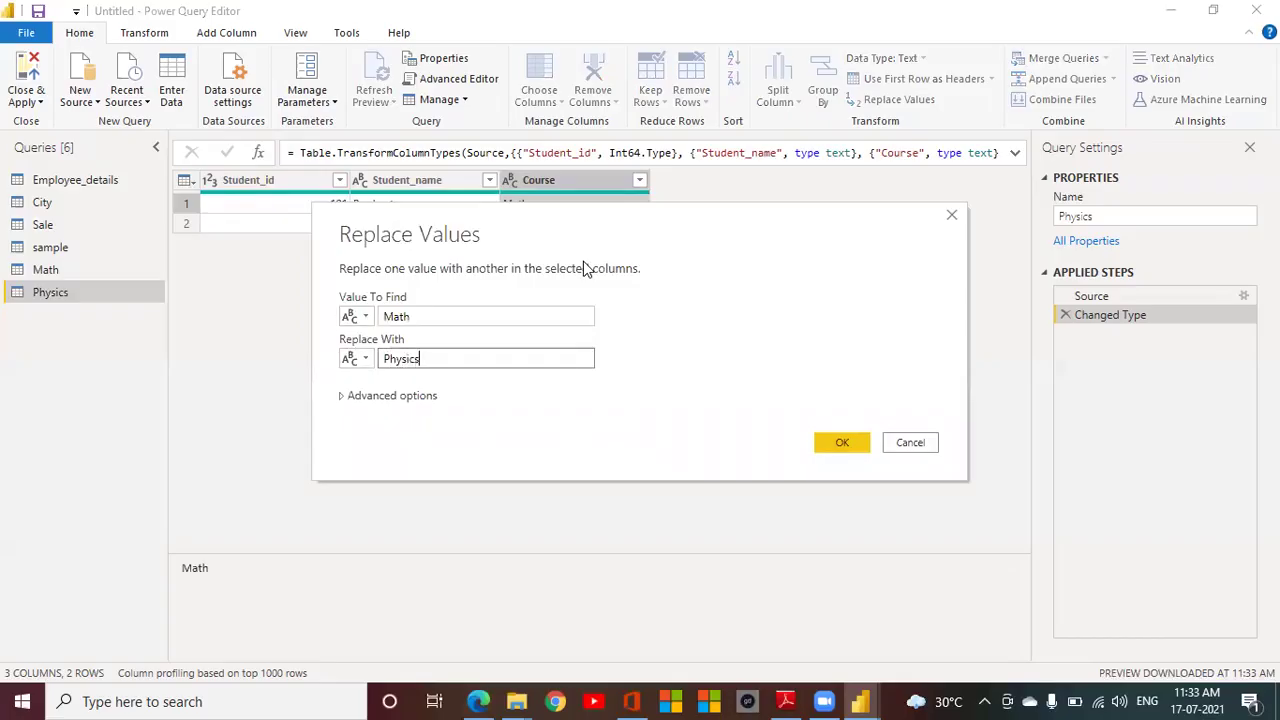
click(833, 438)
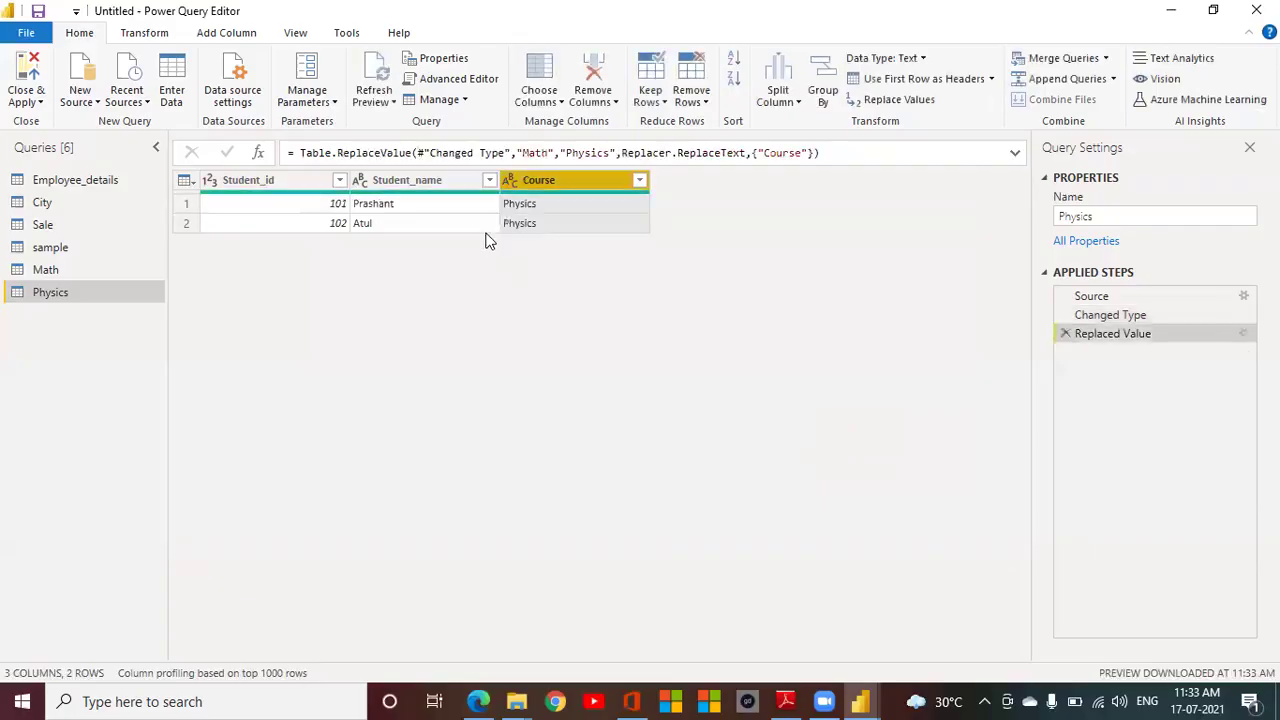
Step: Replace the first student's name in the Student_name column of the Physics query with a different first name
click(388, 206)
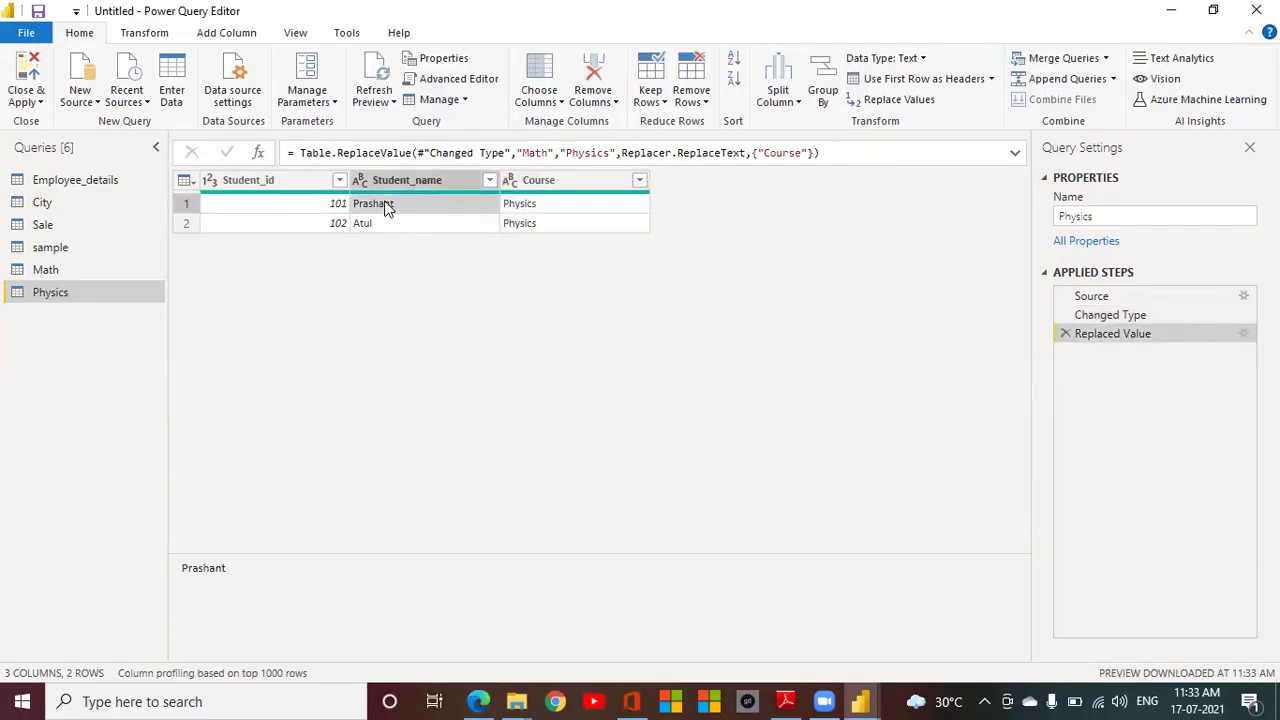
right_click(388, 206)
click(424, 262)
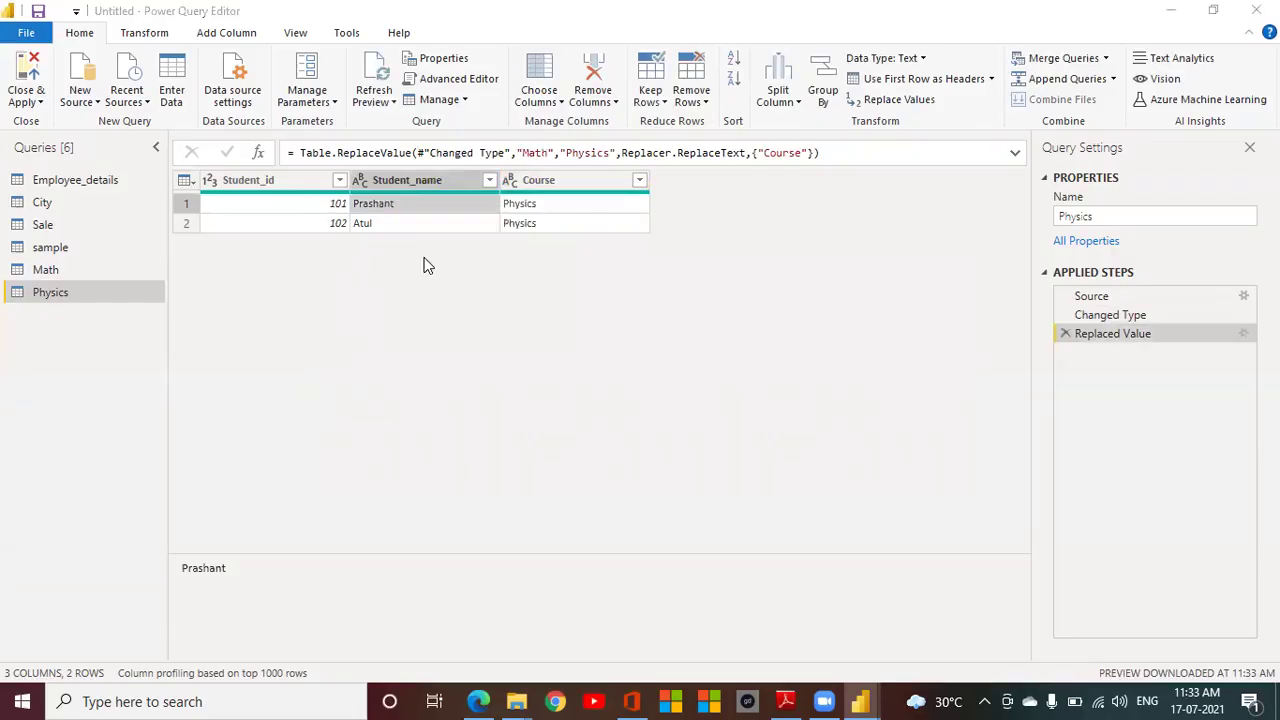
text(Rupali)
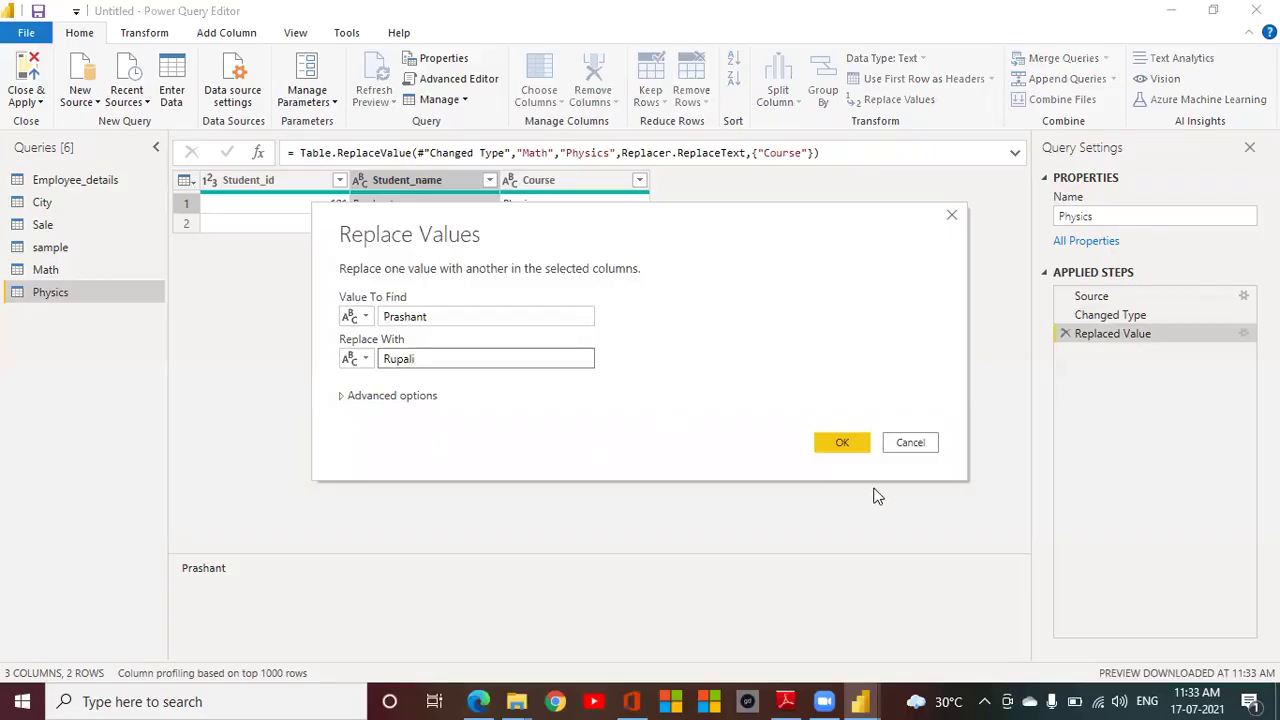
click(840, 441)
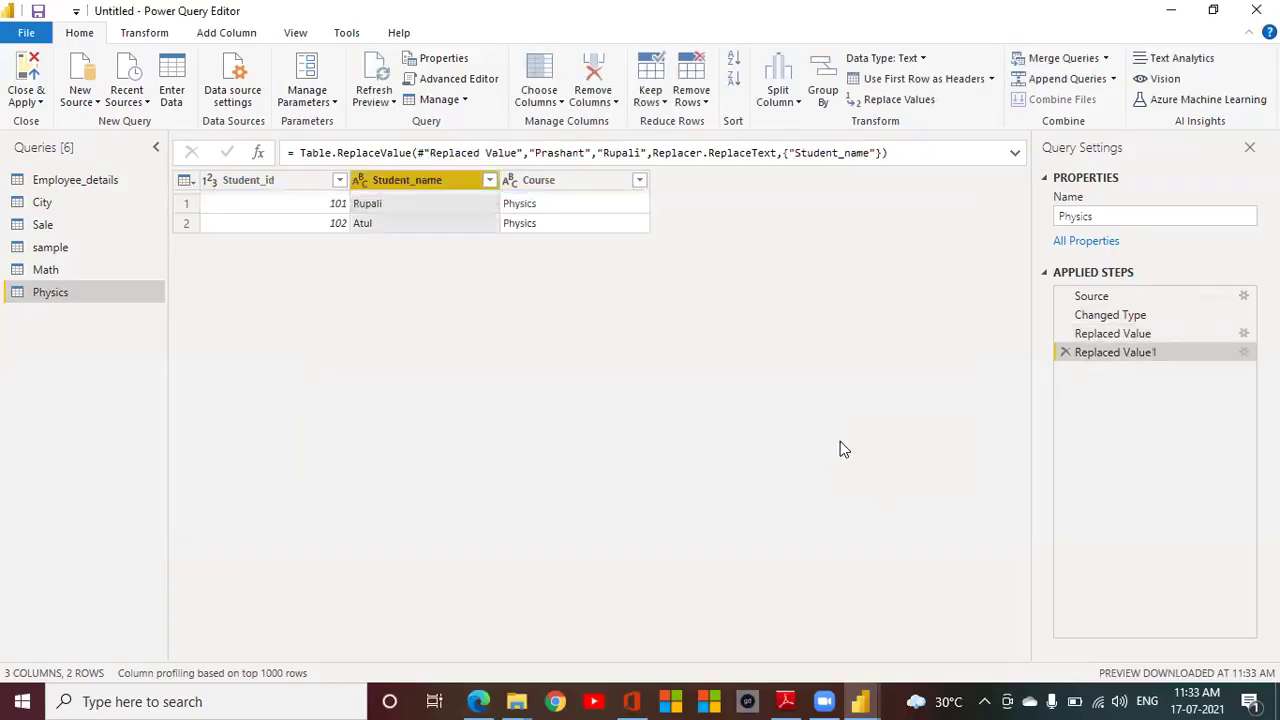
Step: Try replacing the second student's name with an empty value, and remove that replacement from the applied steps
click(380, 226)
right_click(380, 226)
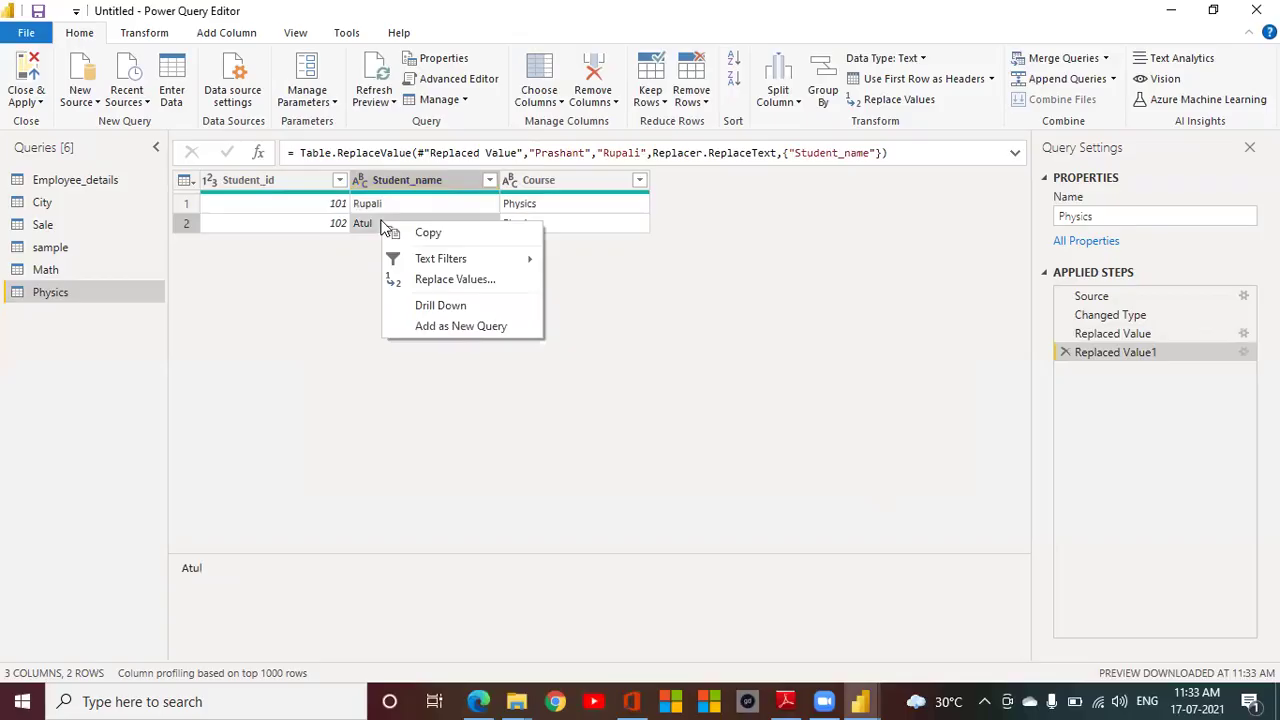
click(433, 280)
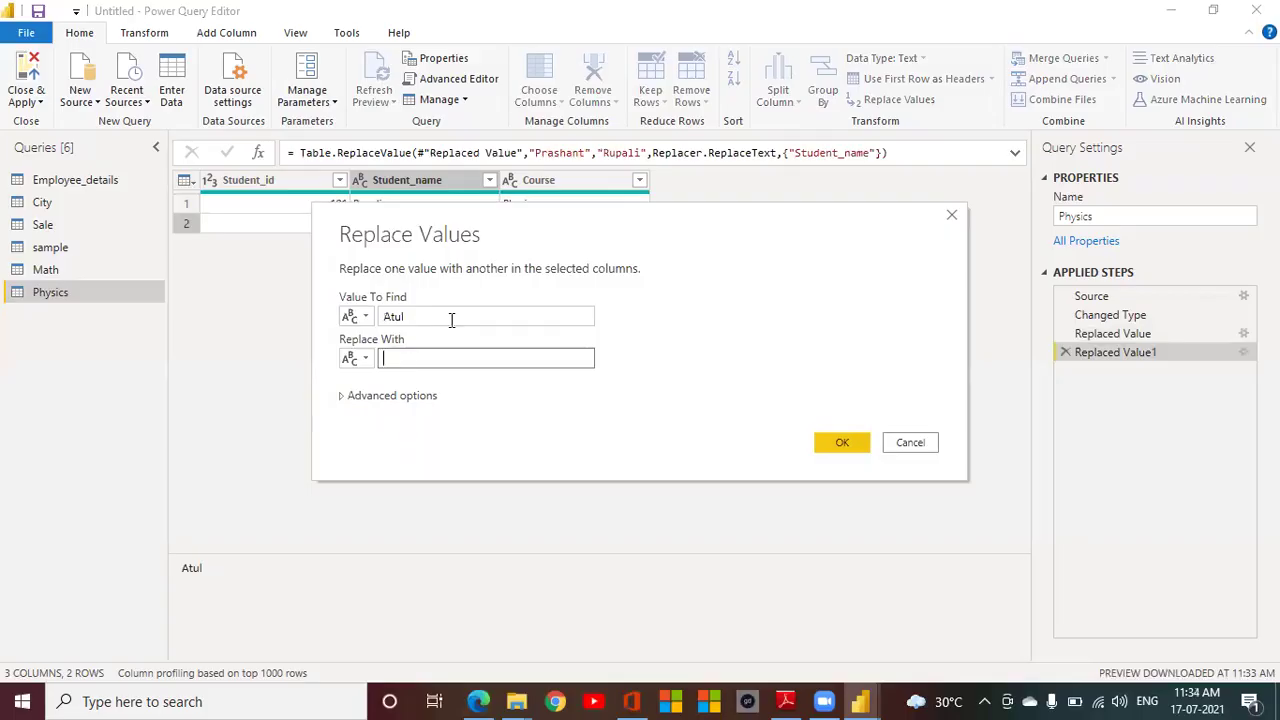
drag(615, 210, 637, 309)
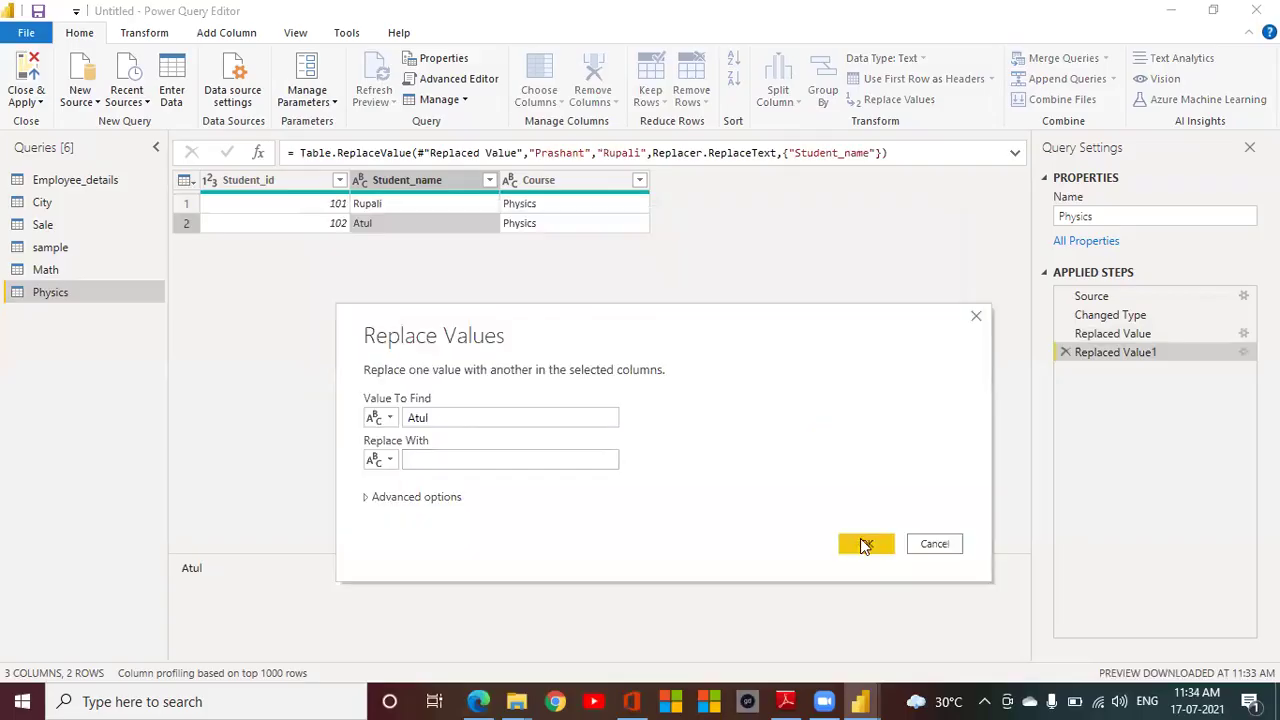
click(865, 541)
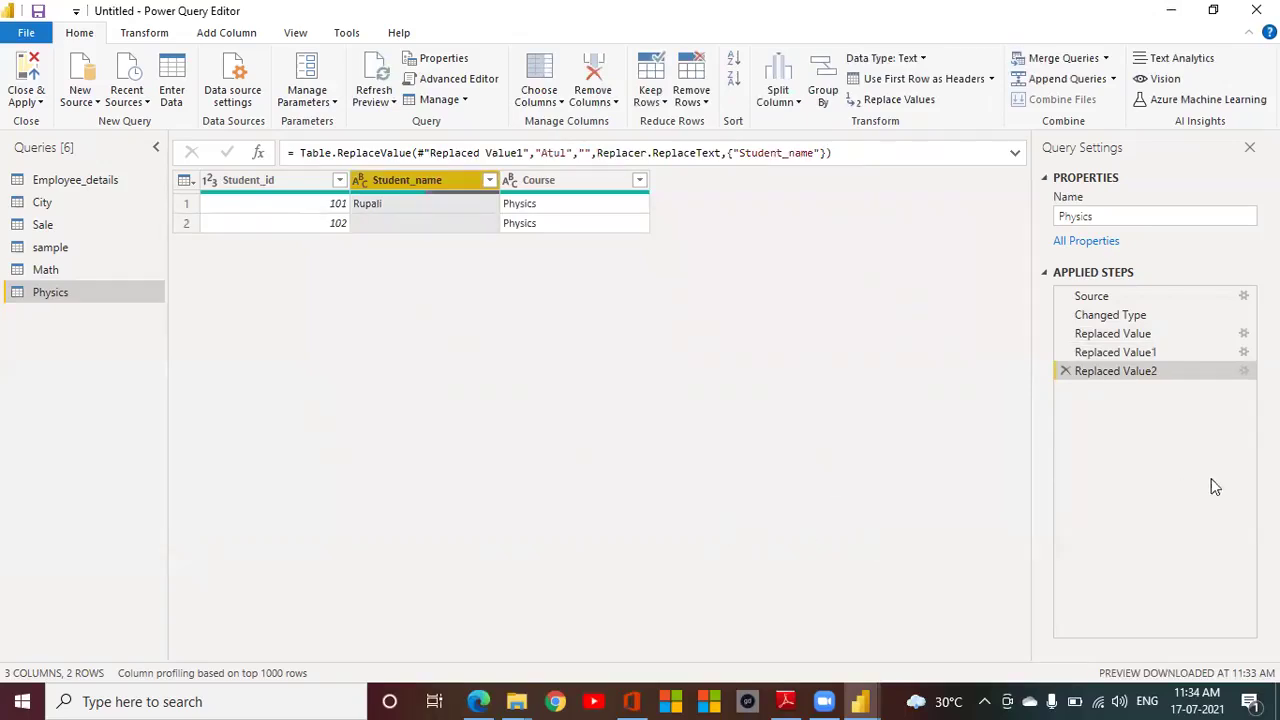
click(1065, 371)
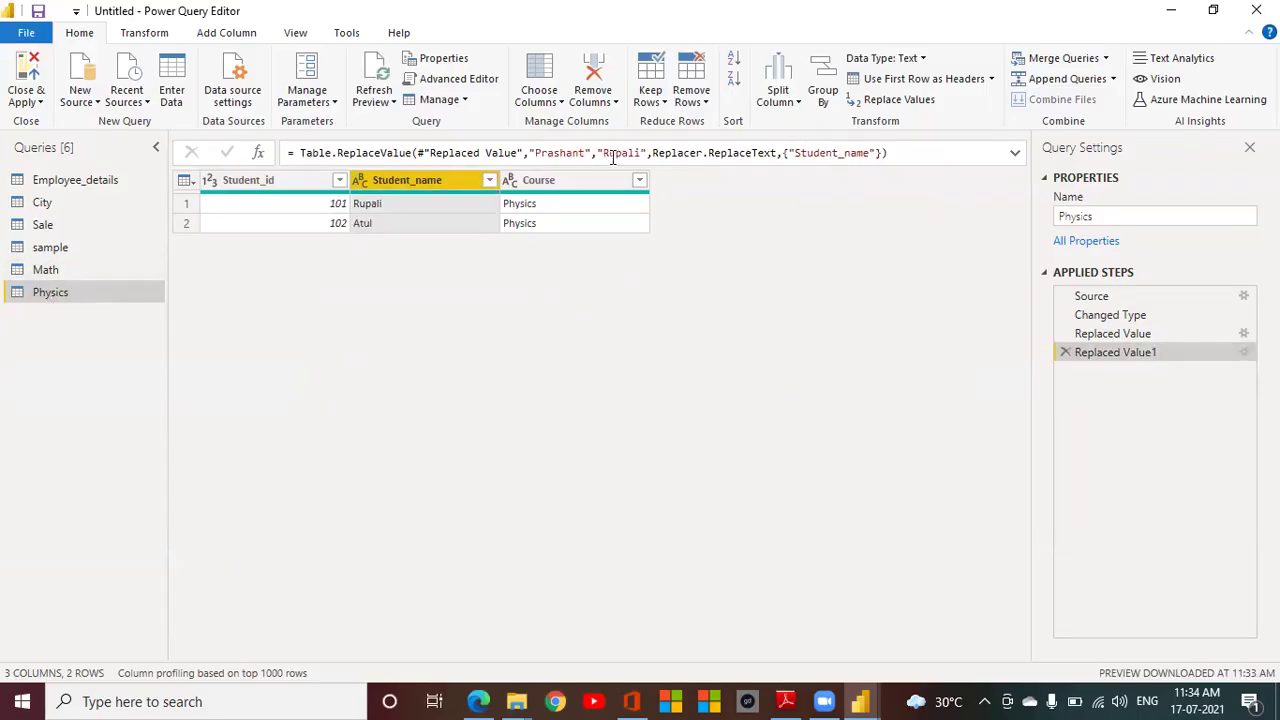
Step: Try to merge Physics with Math as a new query, matching both tables on Student_id
click(1106, 58)
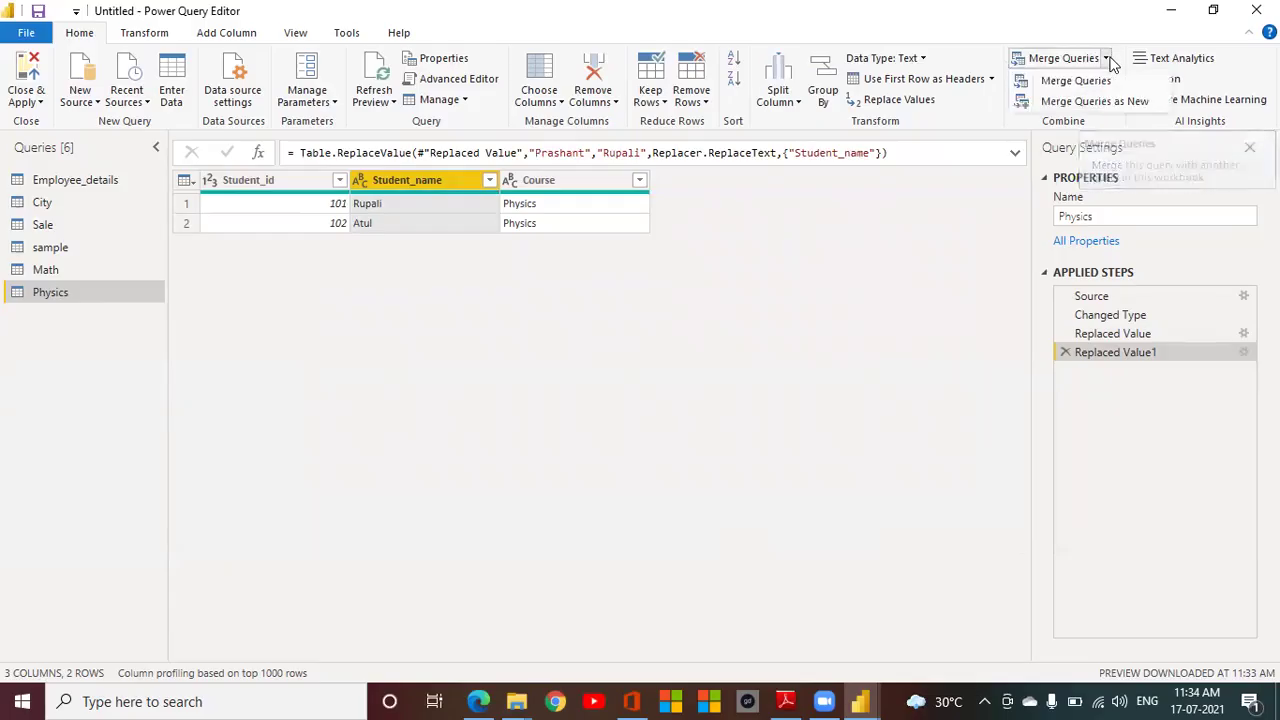
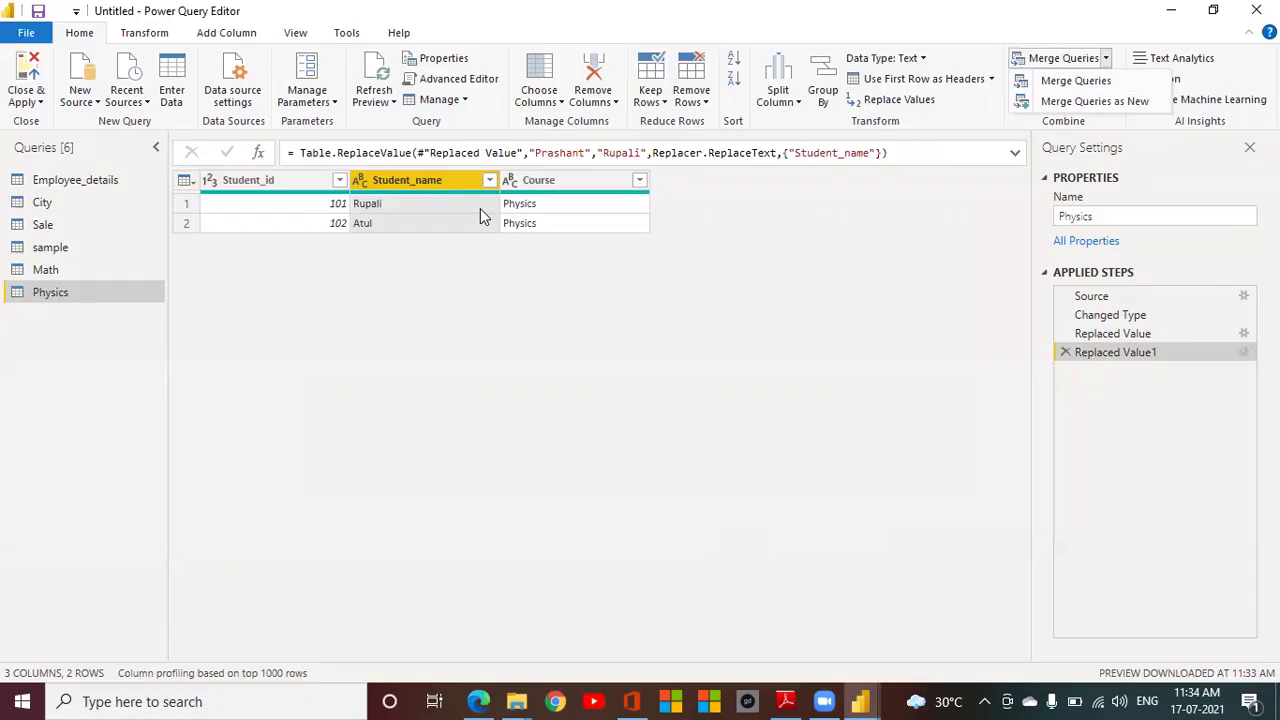
click(1085, 103)
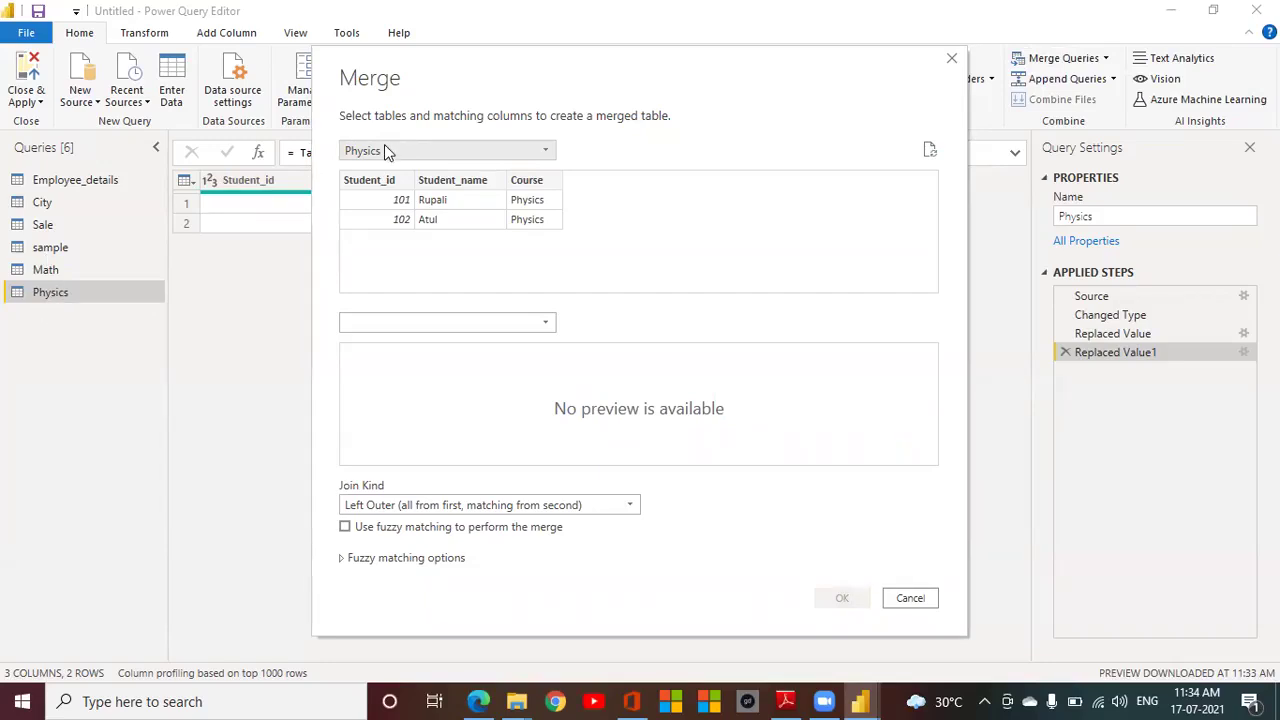
click(536, 324)
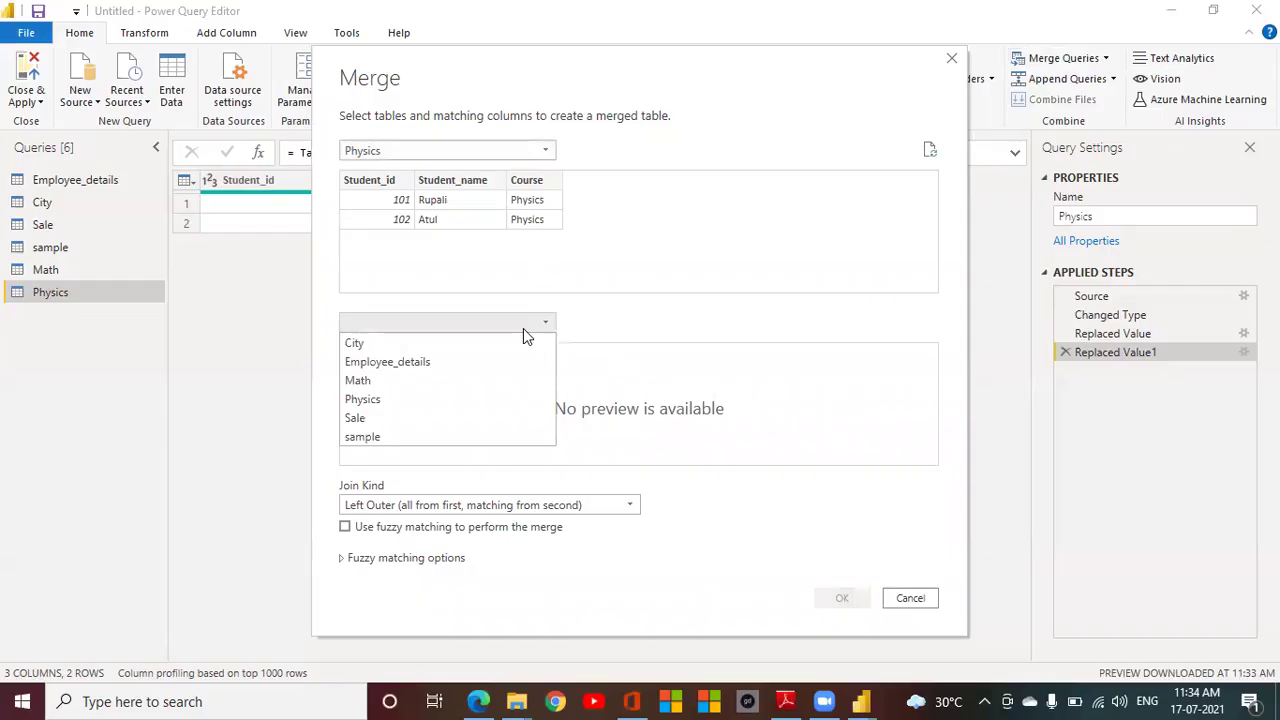
click(429, 379)
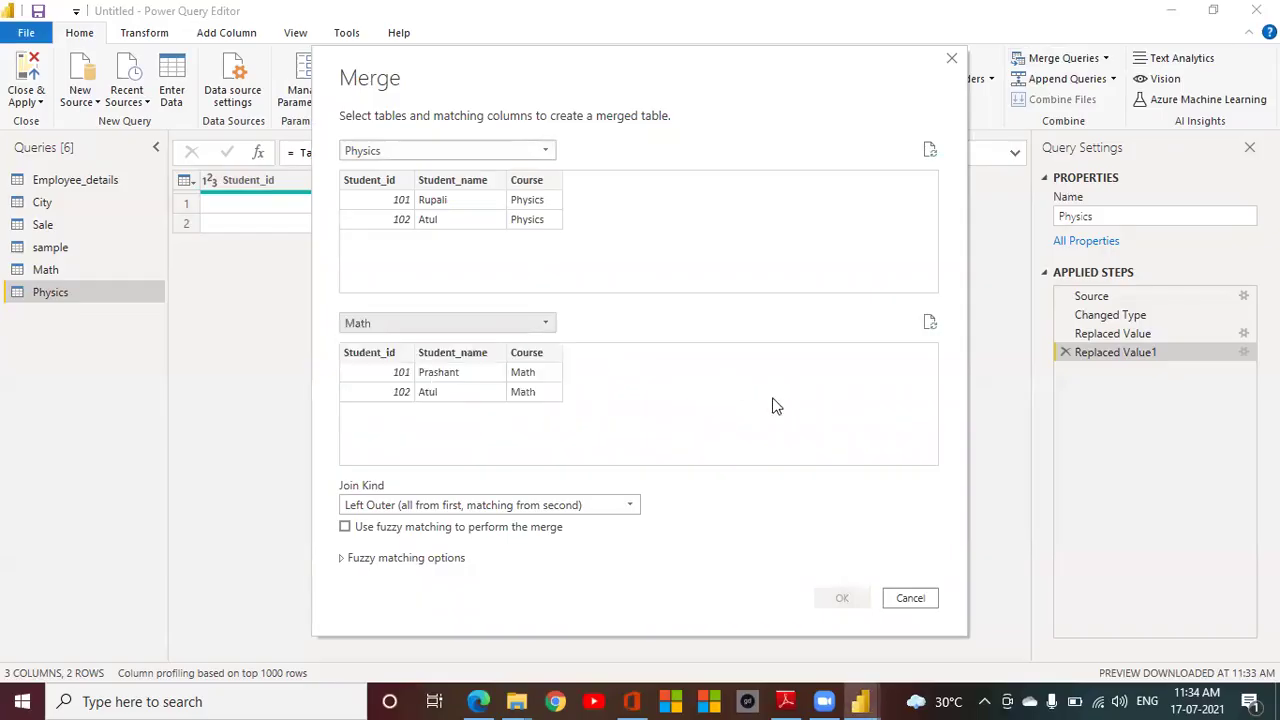
click(354, 180)
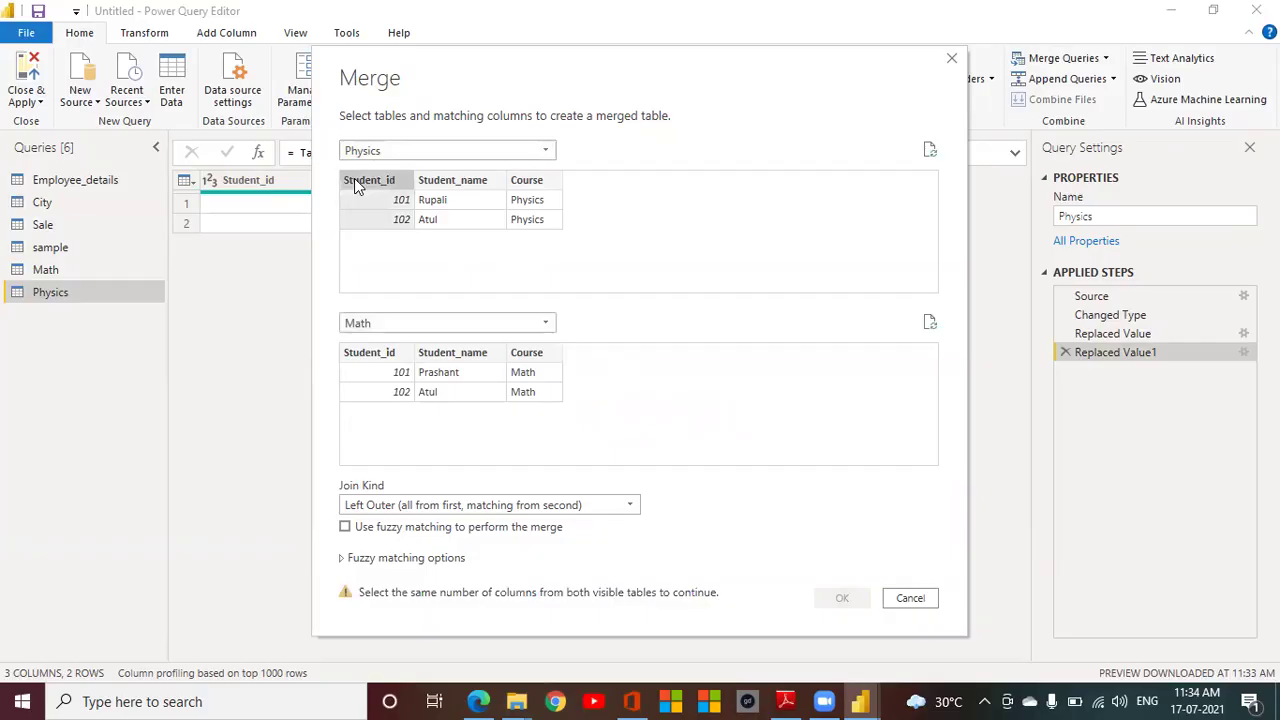
click(369, 358)
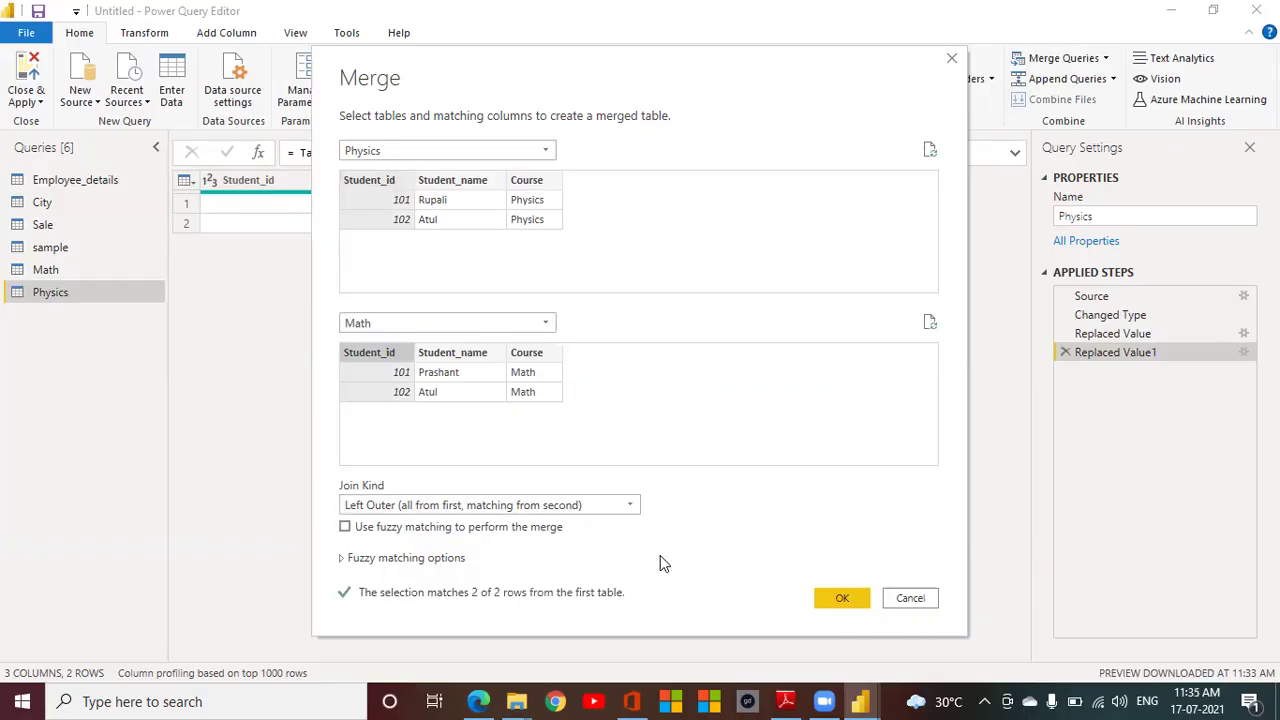
click(928, 606)
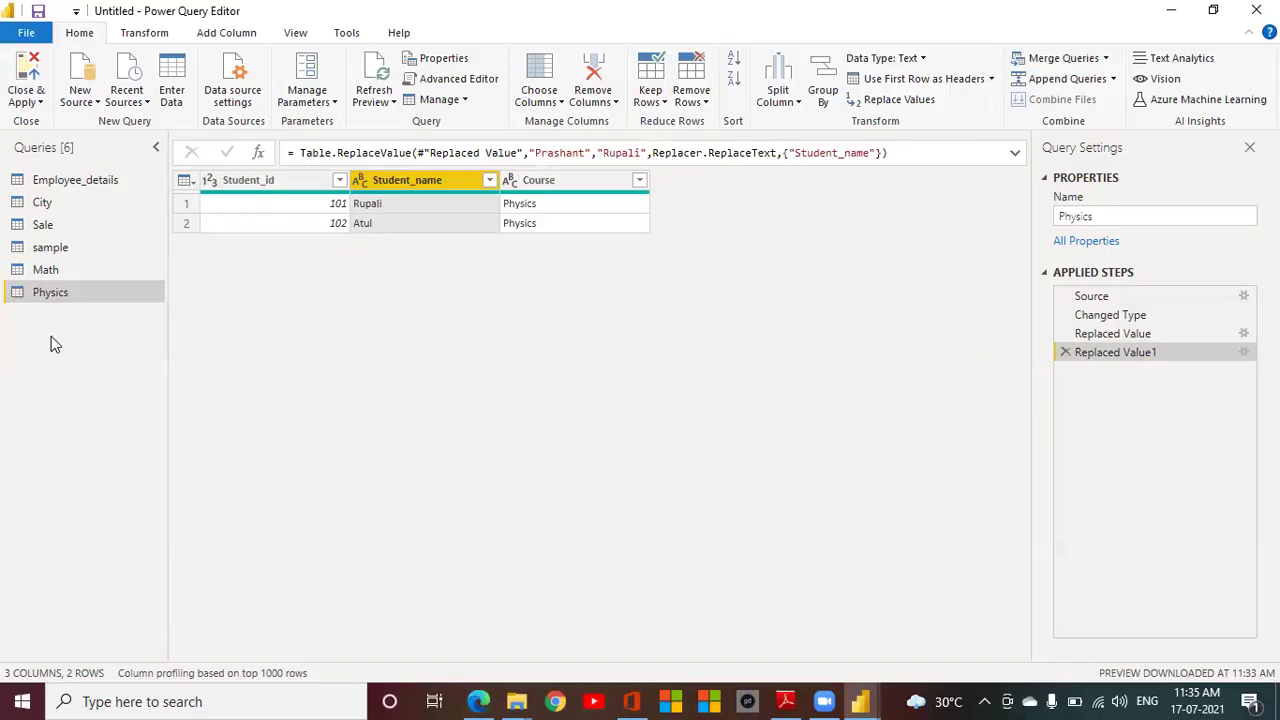
double_click(45, 293)
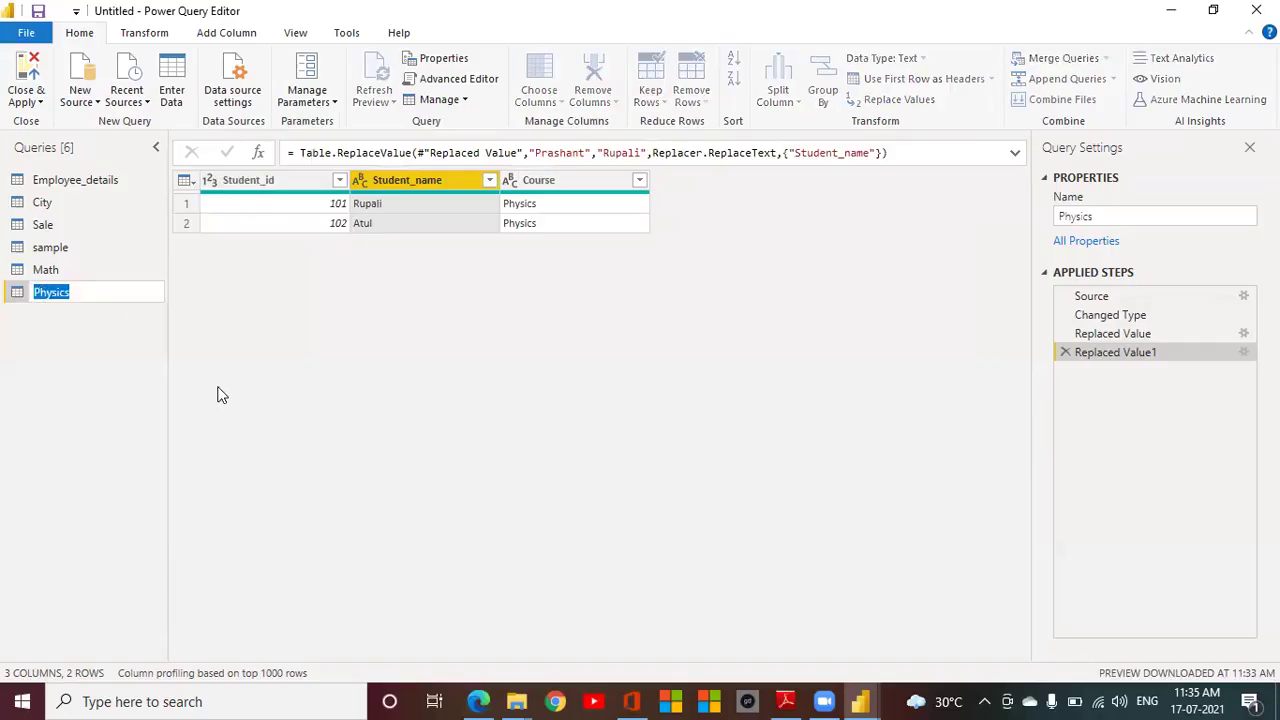
click(480, 261)
click(572, 214)
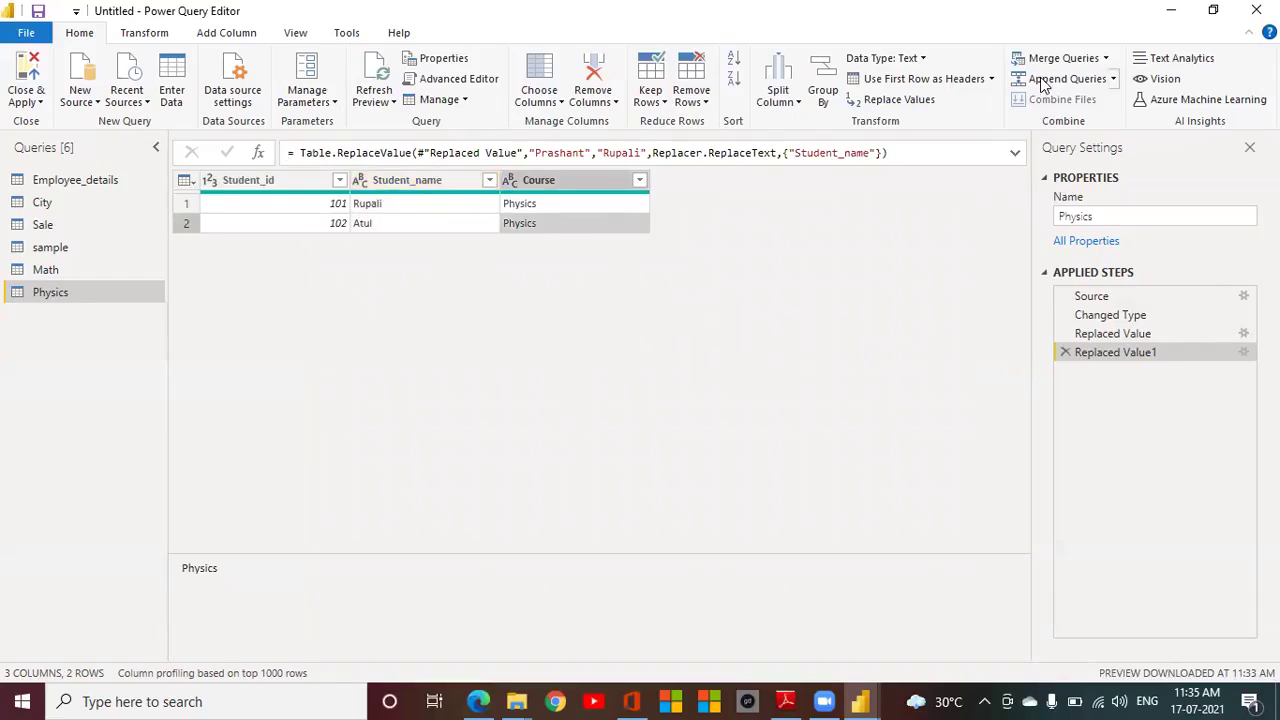
click(1106, 60)
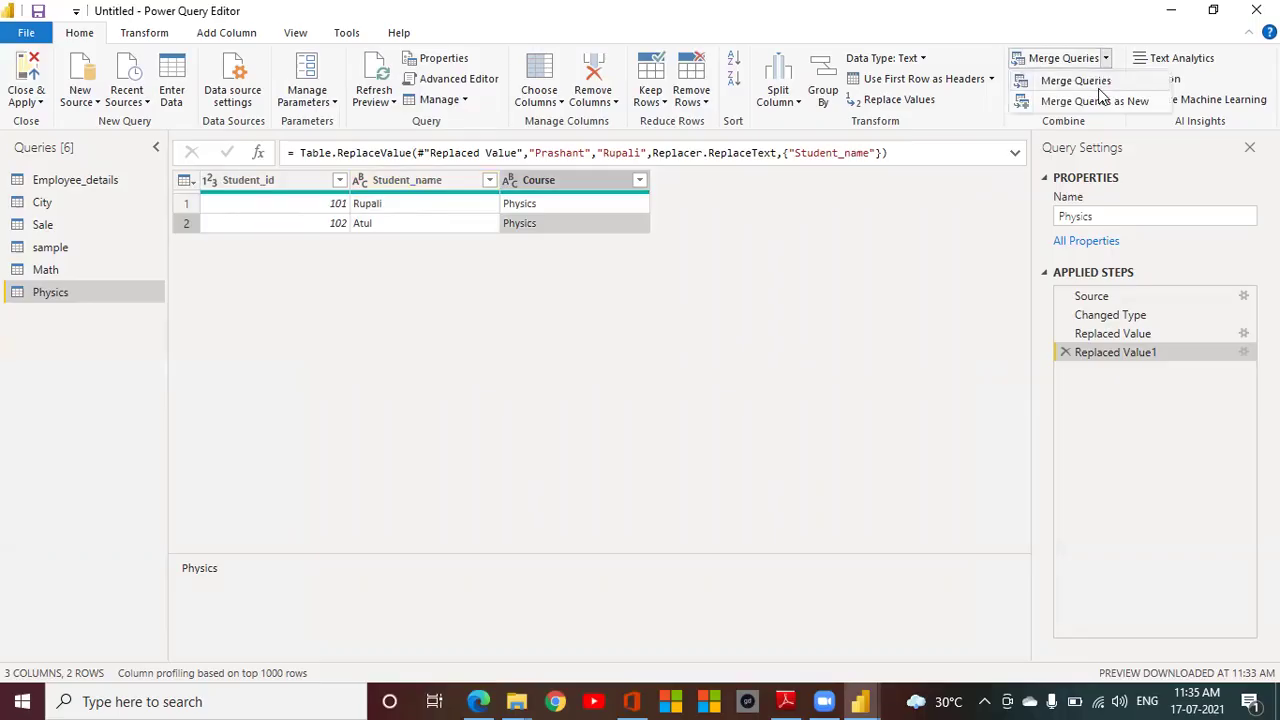
right_click(62, 300)
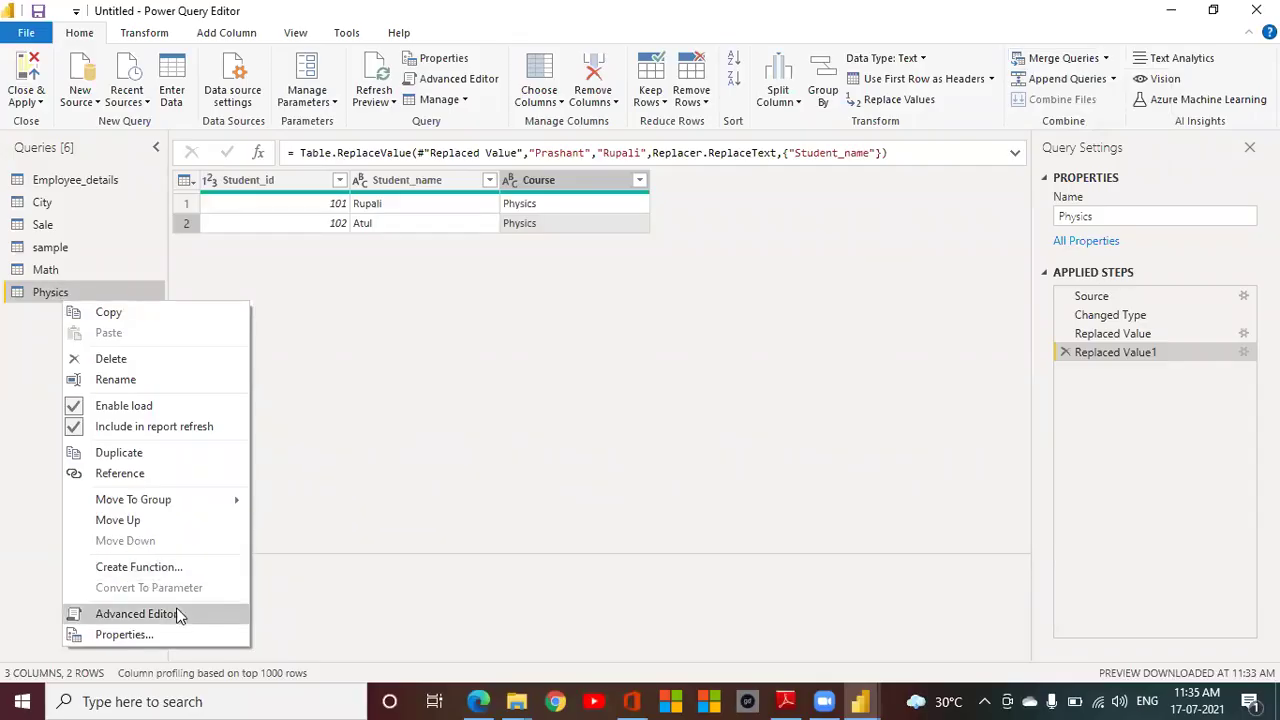
click(317, 542)
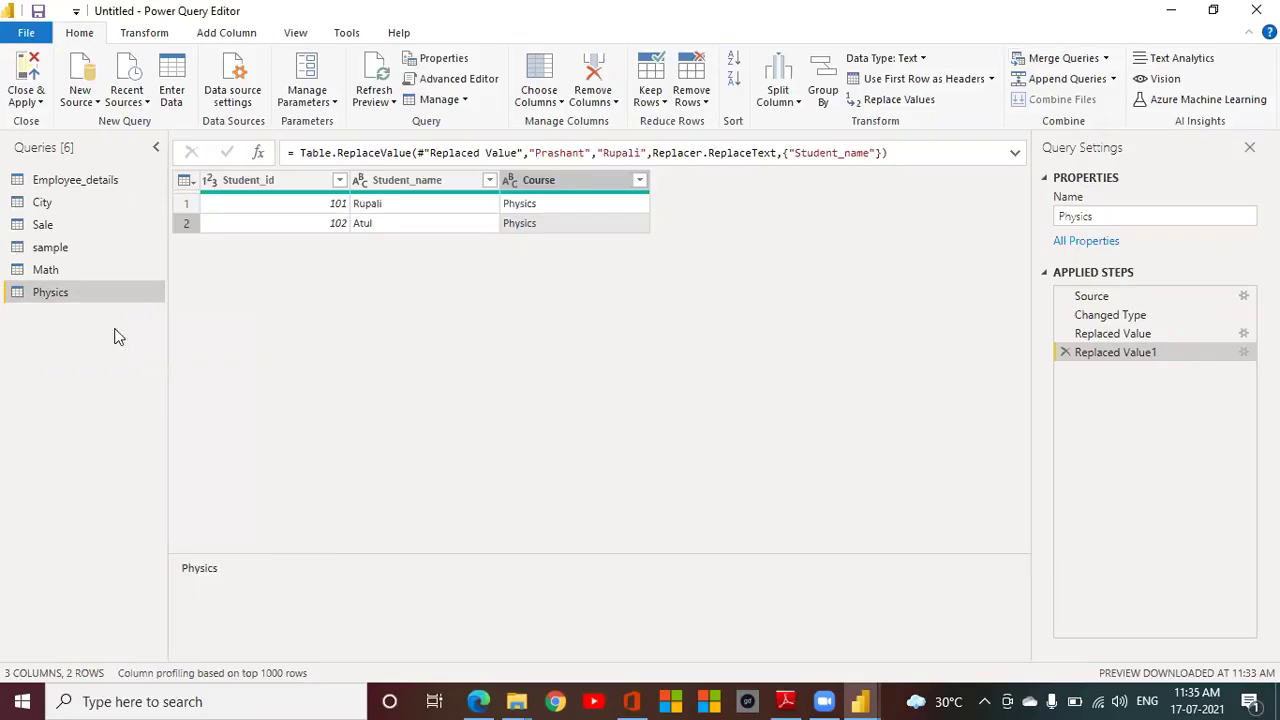
double_click(55, 296)
click(403, 399)
click(184, 180)
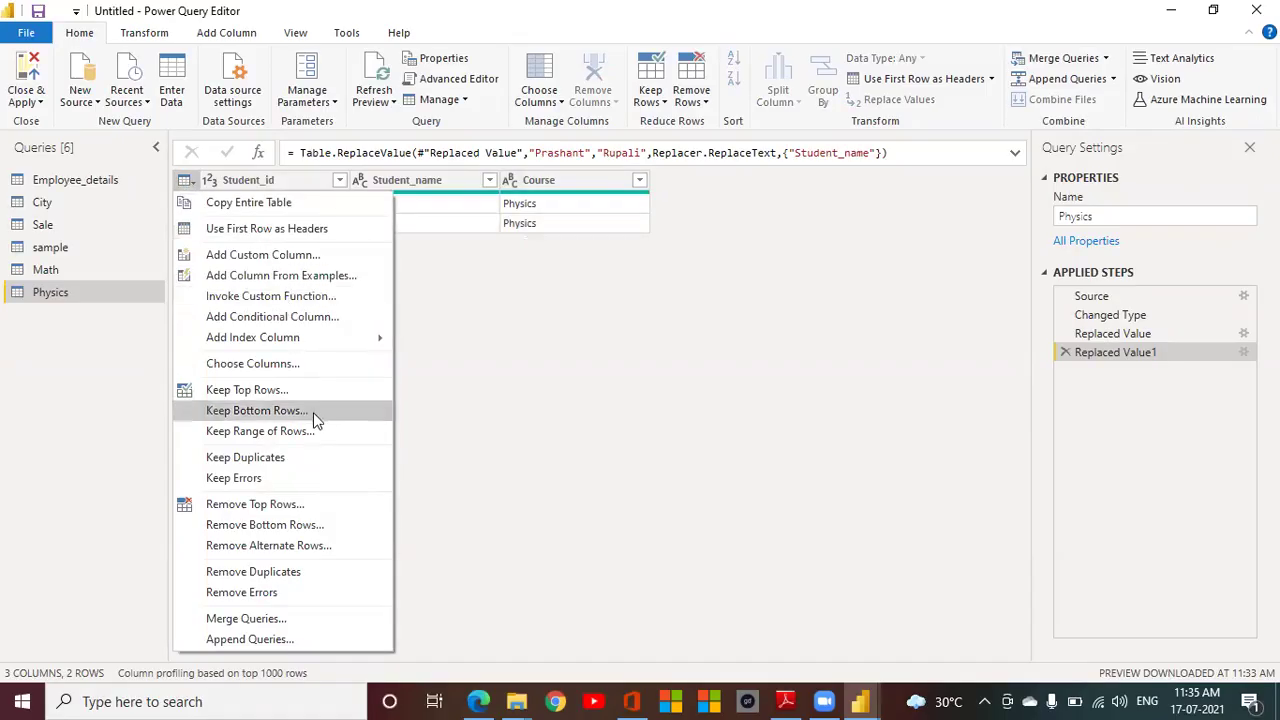
click(536, 504)
click(562, 228)
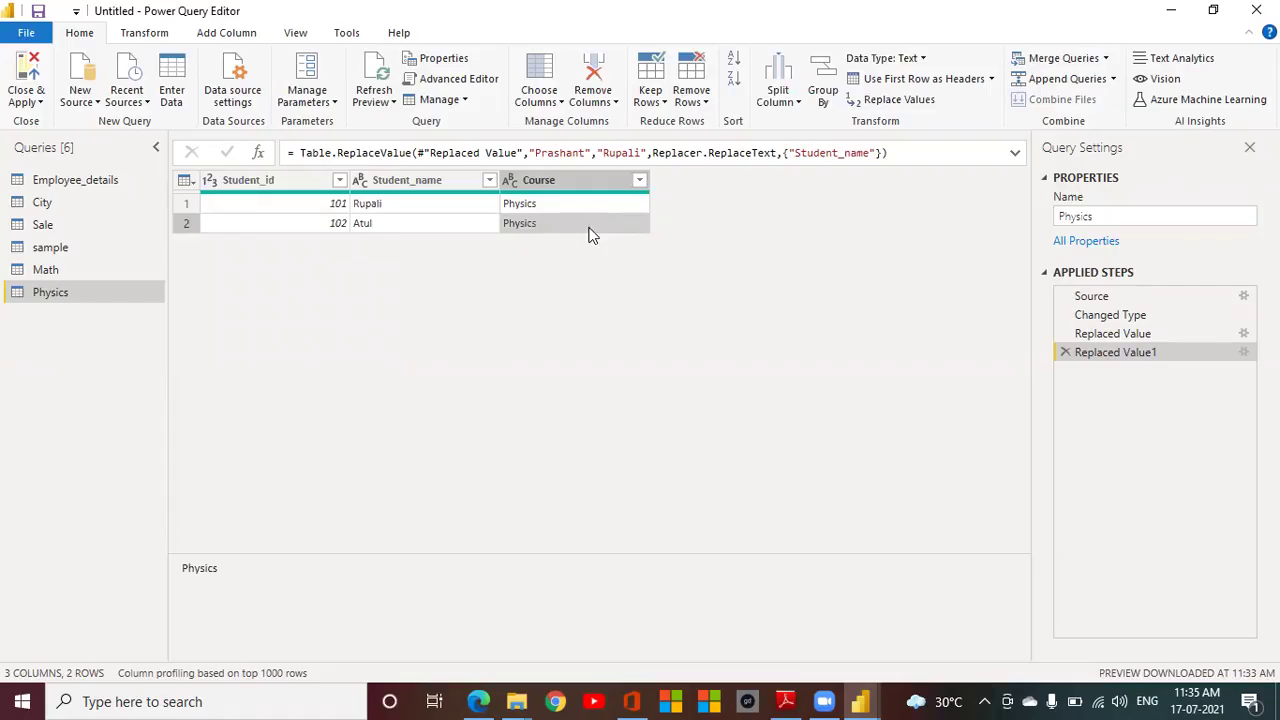
click(180, 85)
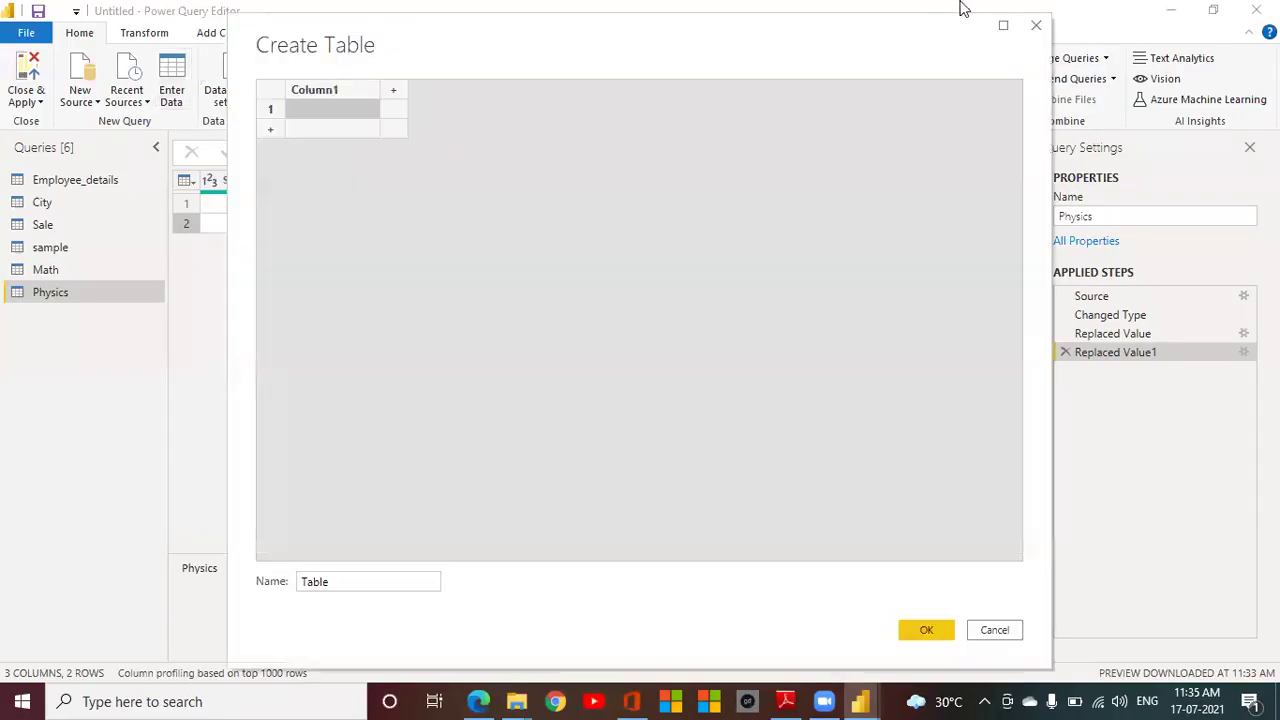
click(1036, 26)
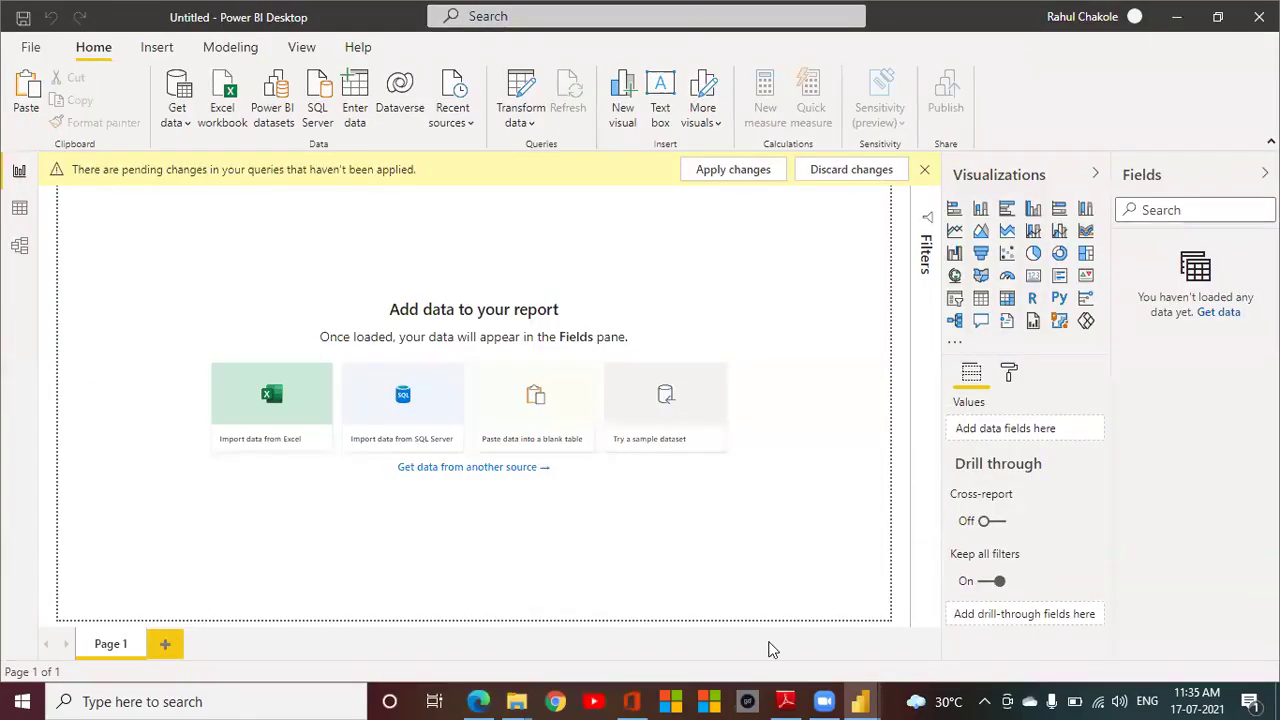
mouse_move(860, 700)
click(960, 612)
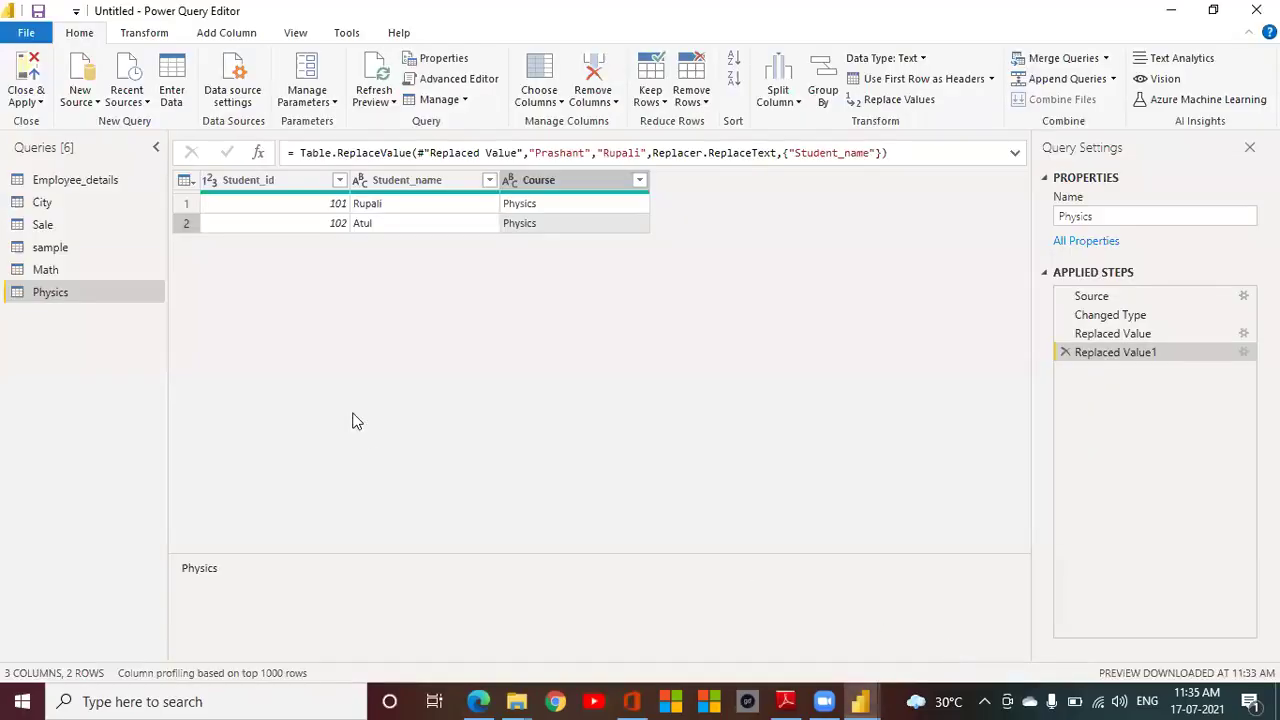
right_click(567, 223)
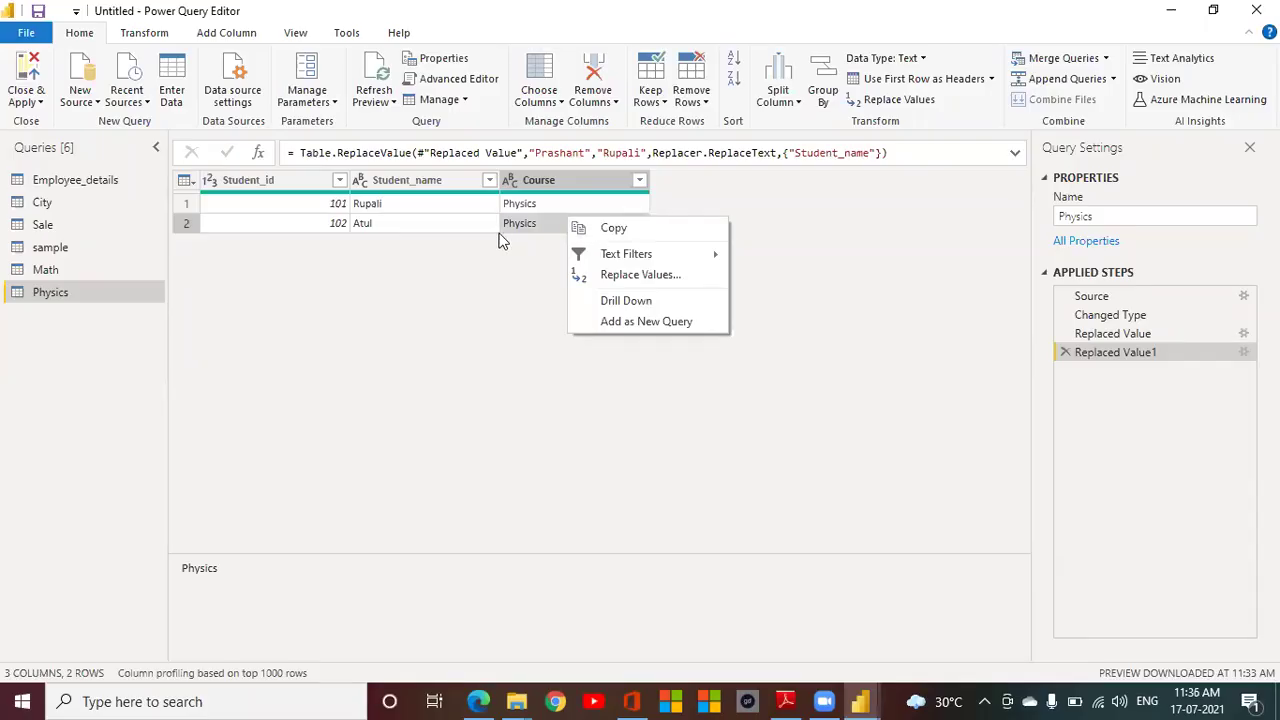
click(424, 230)
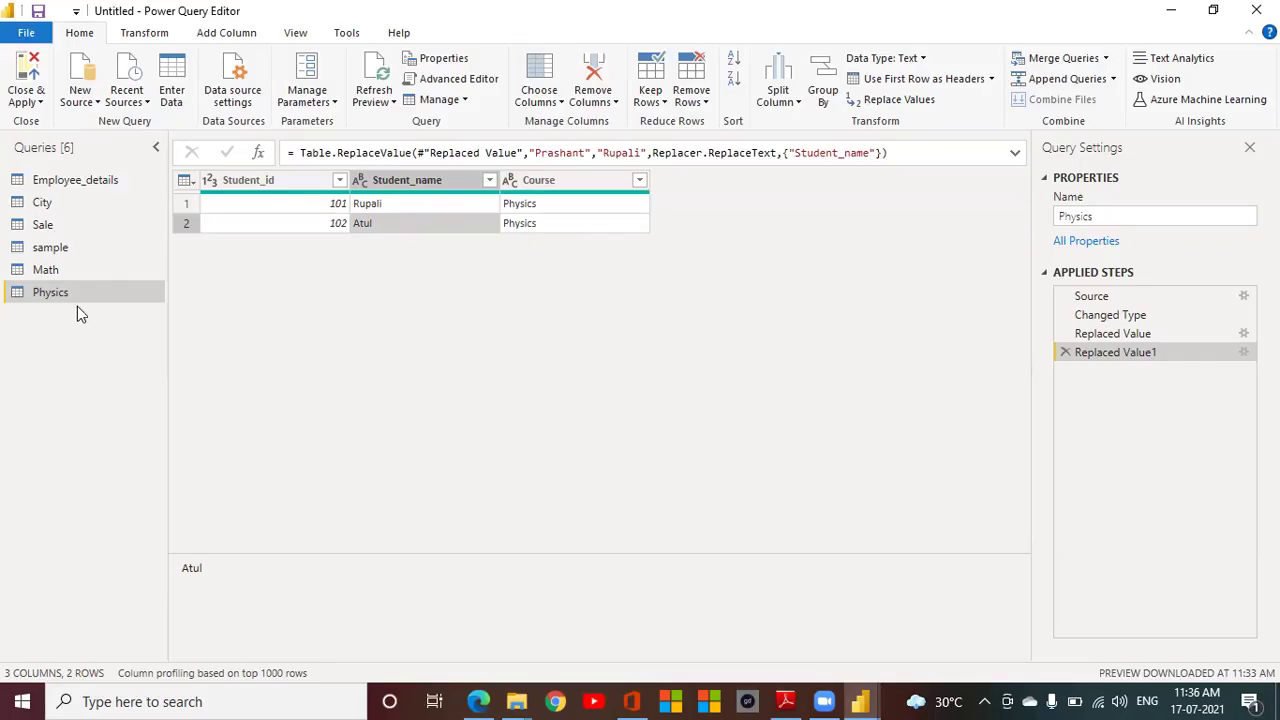
Step: Merge Physics with Math as a new query, matching both tables on Student_id with a Left Outer join
click(1105, 58)
click(1107, 104)
click(1107, 59)
click(1100, 101)
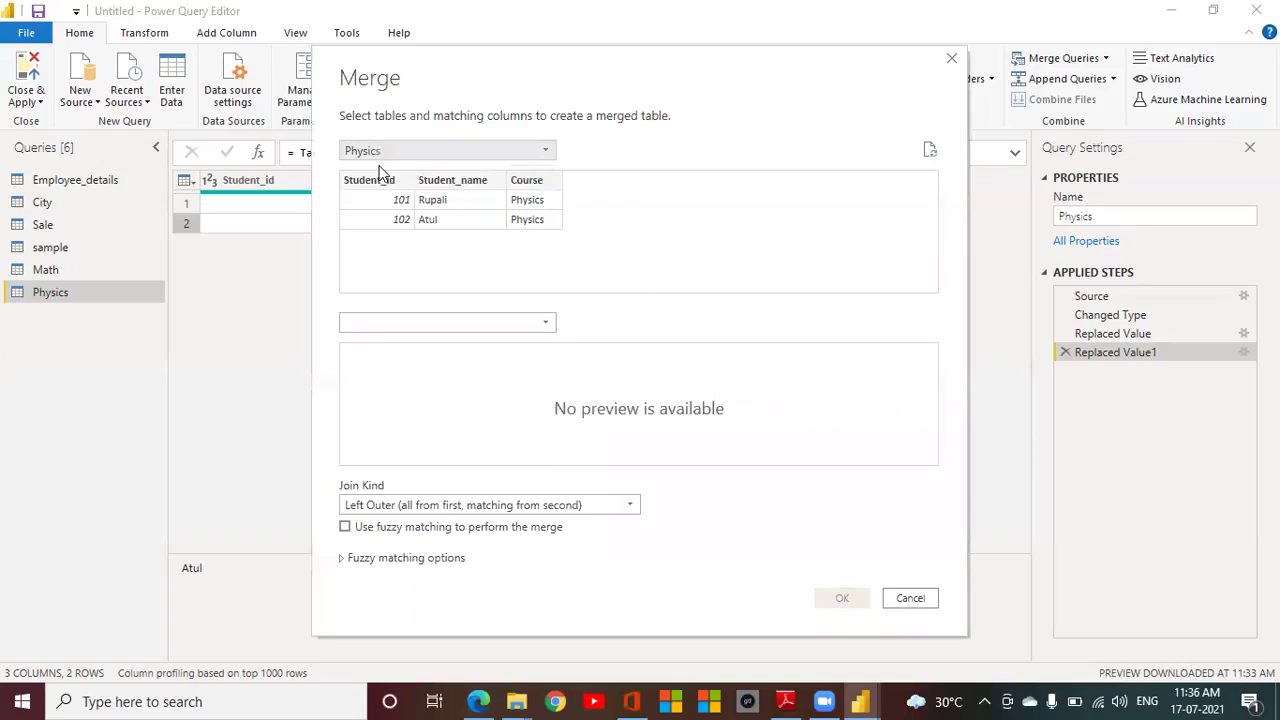
click(376, 324)
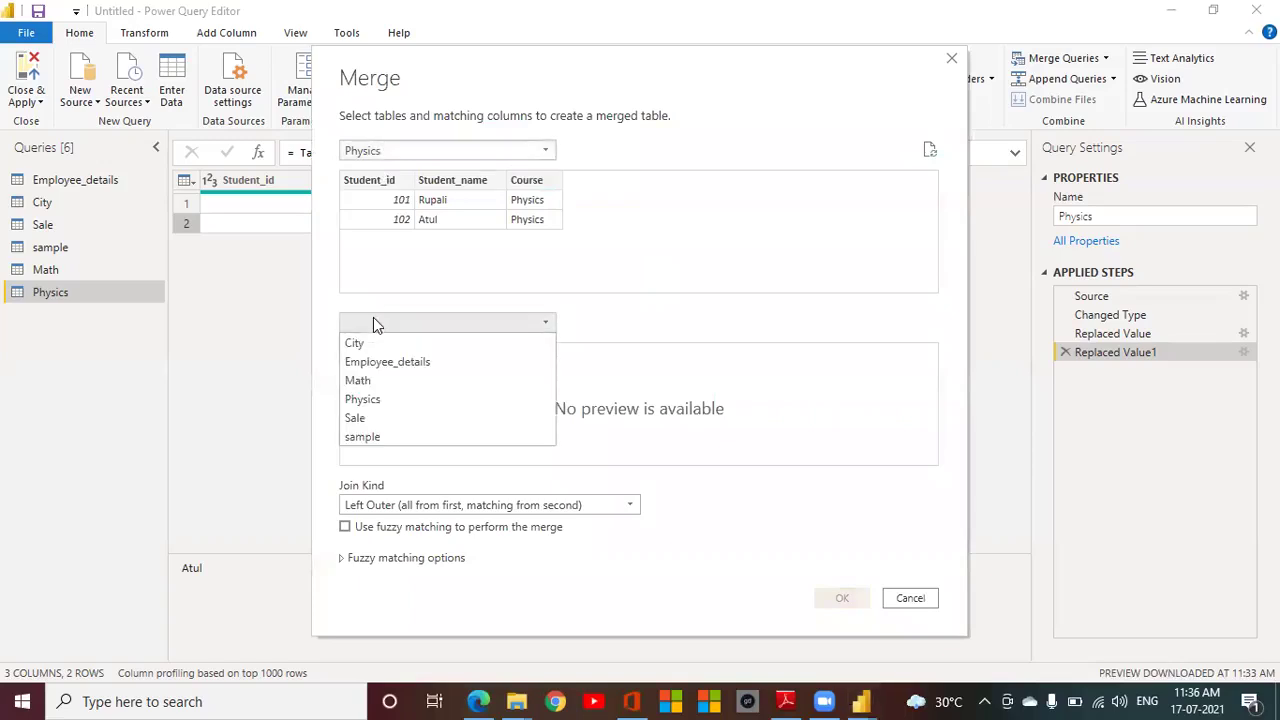
click(357, 380)
click(371, 194)
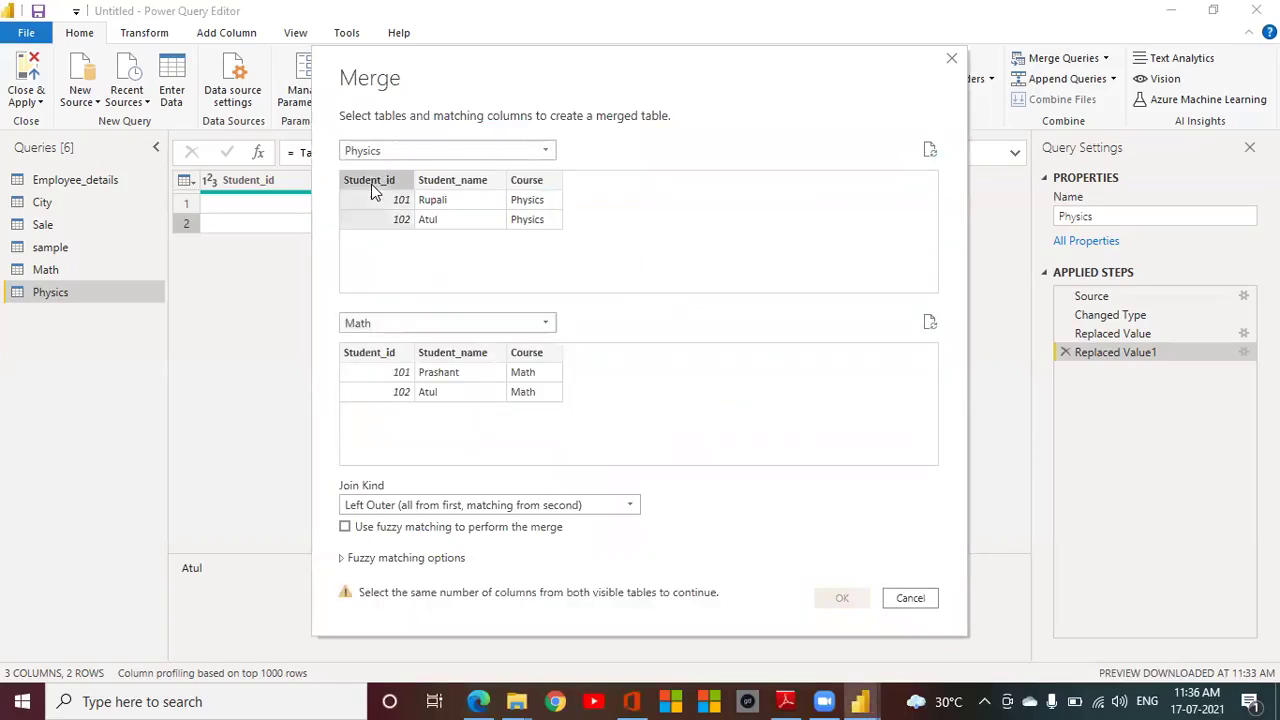
click(368, 360)
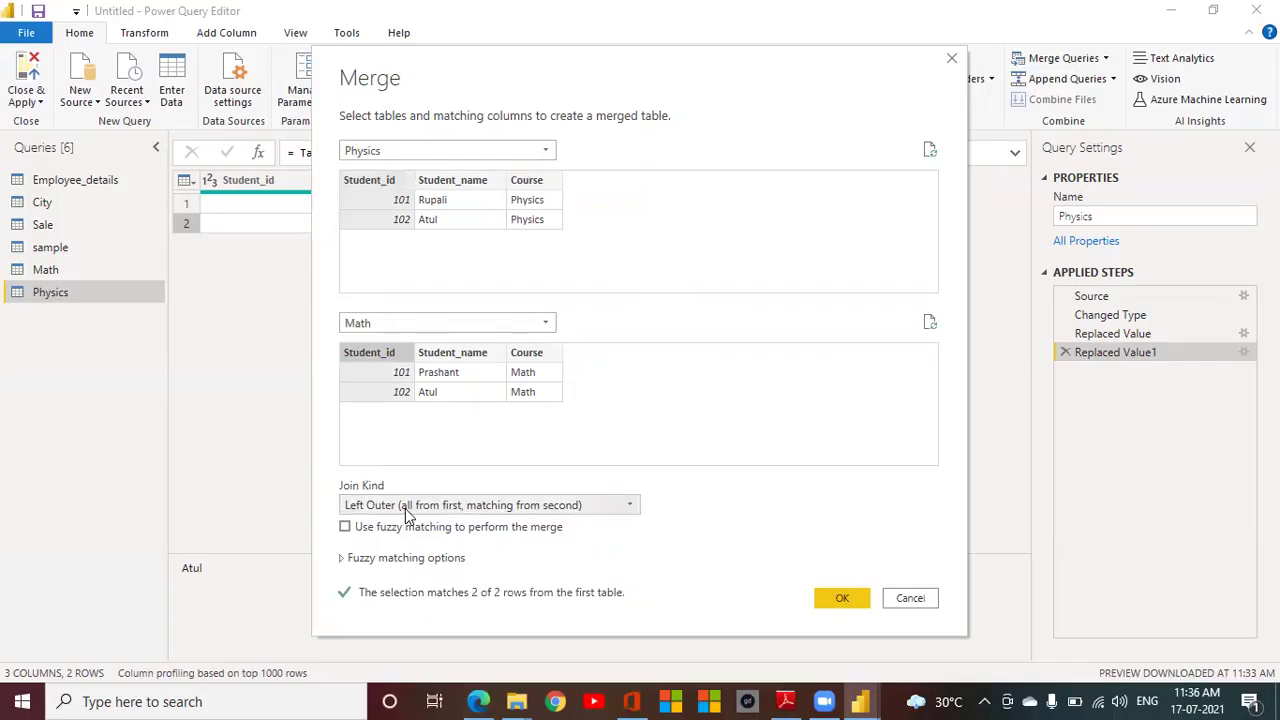
click(836, 597)
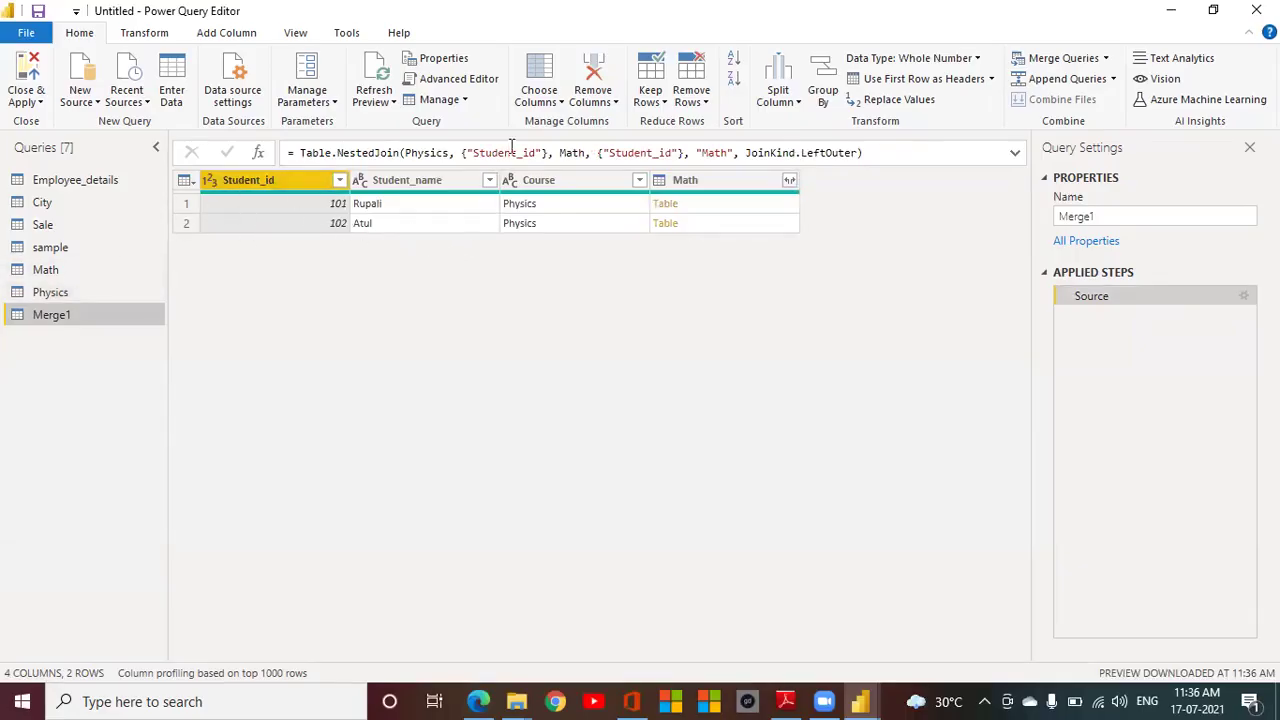
Step: Expand the Math column of the merged query to only Student_name and Course, keeping the original column name as prefix
click(790, 181)
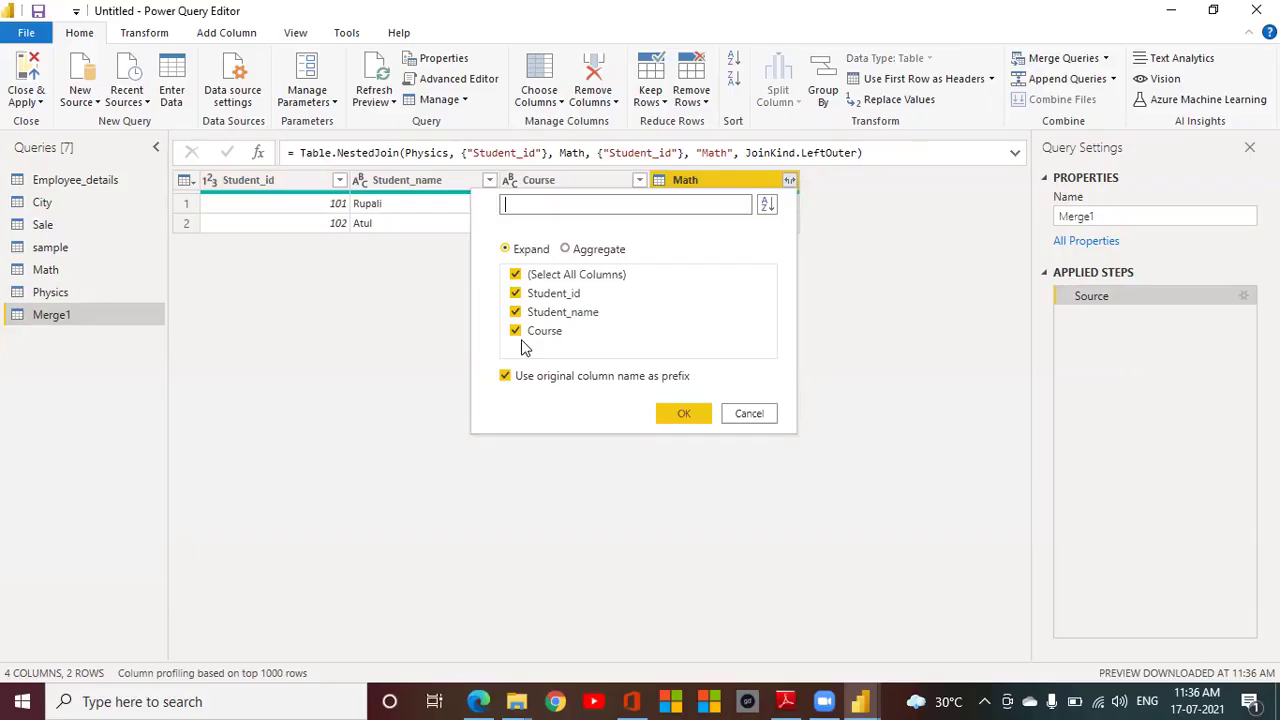
click(516, 294)
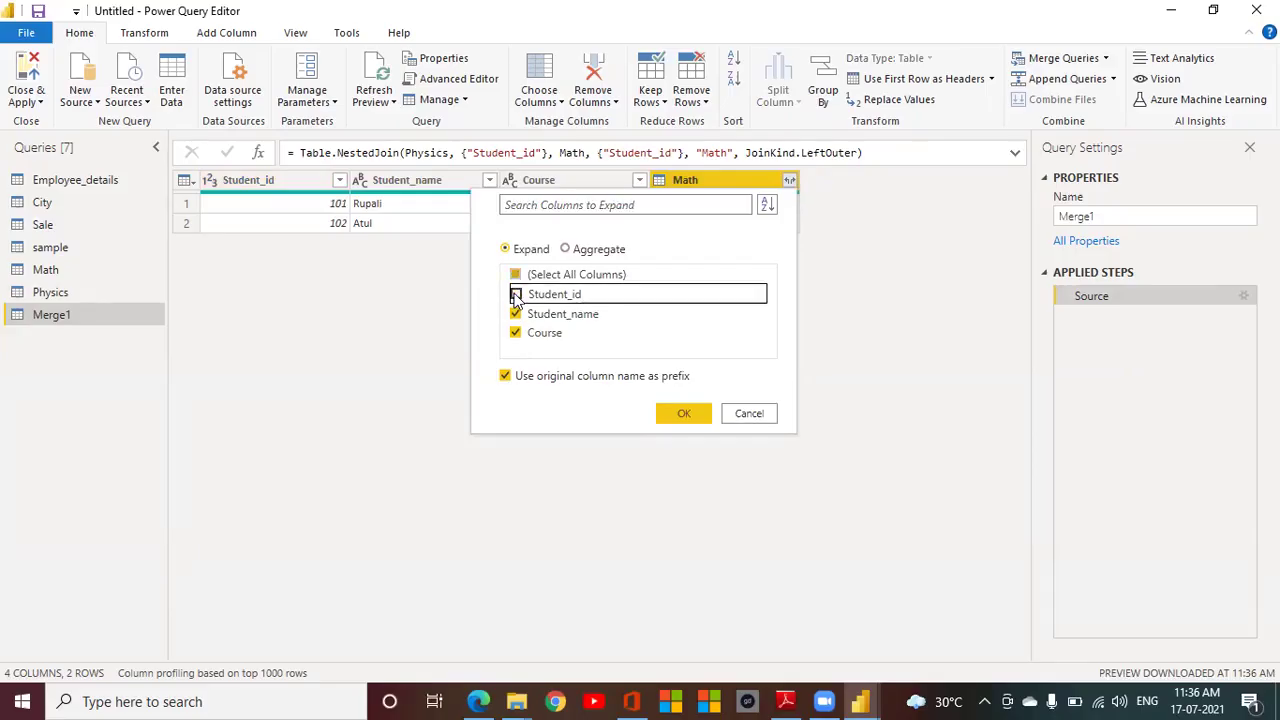
click(516, 275)
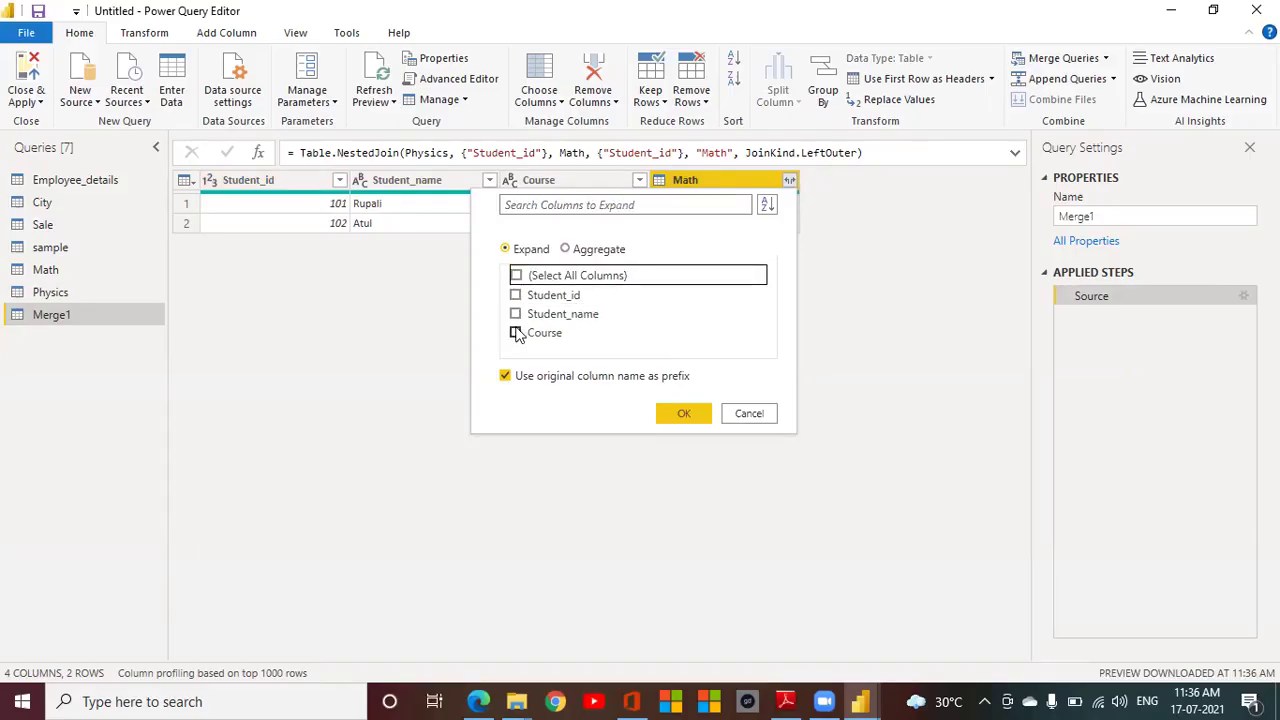
click(516, 316)
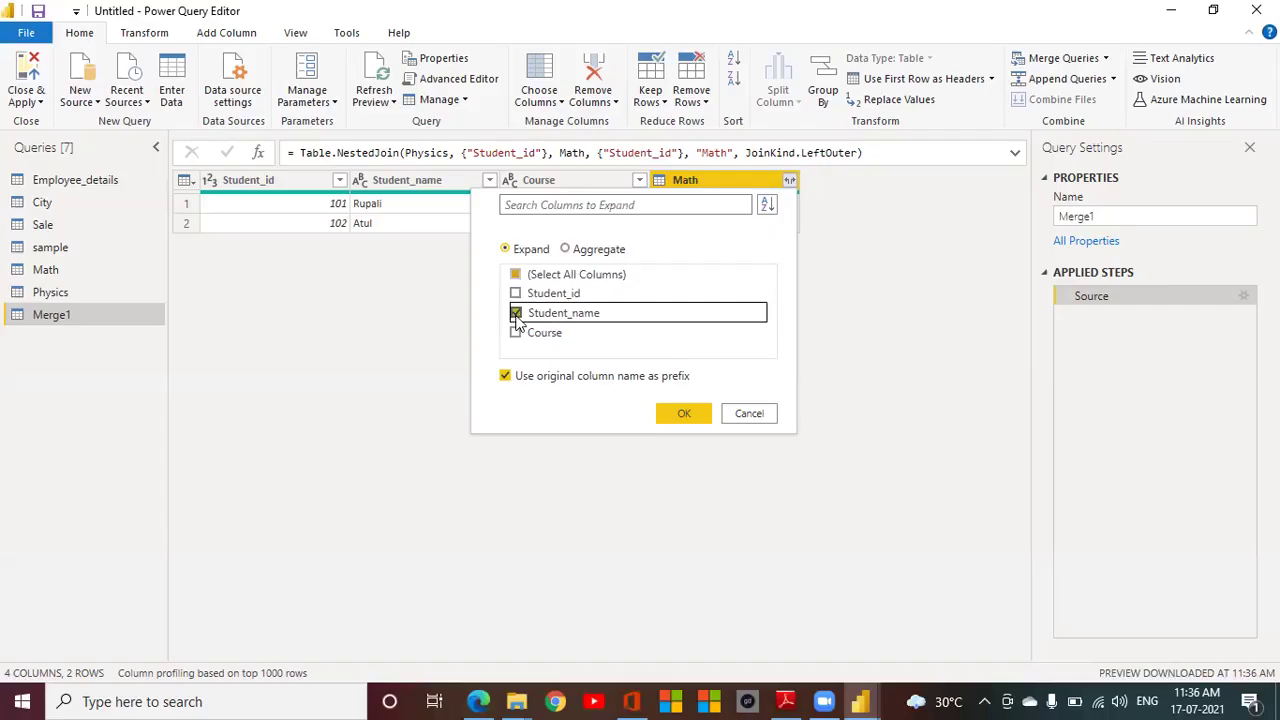
click(515, 332)
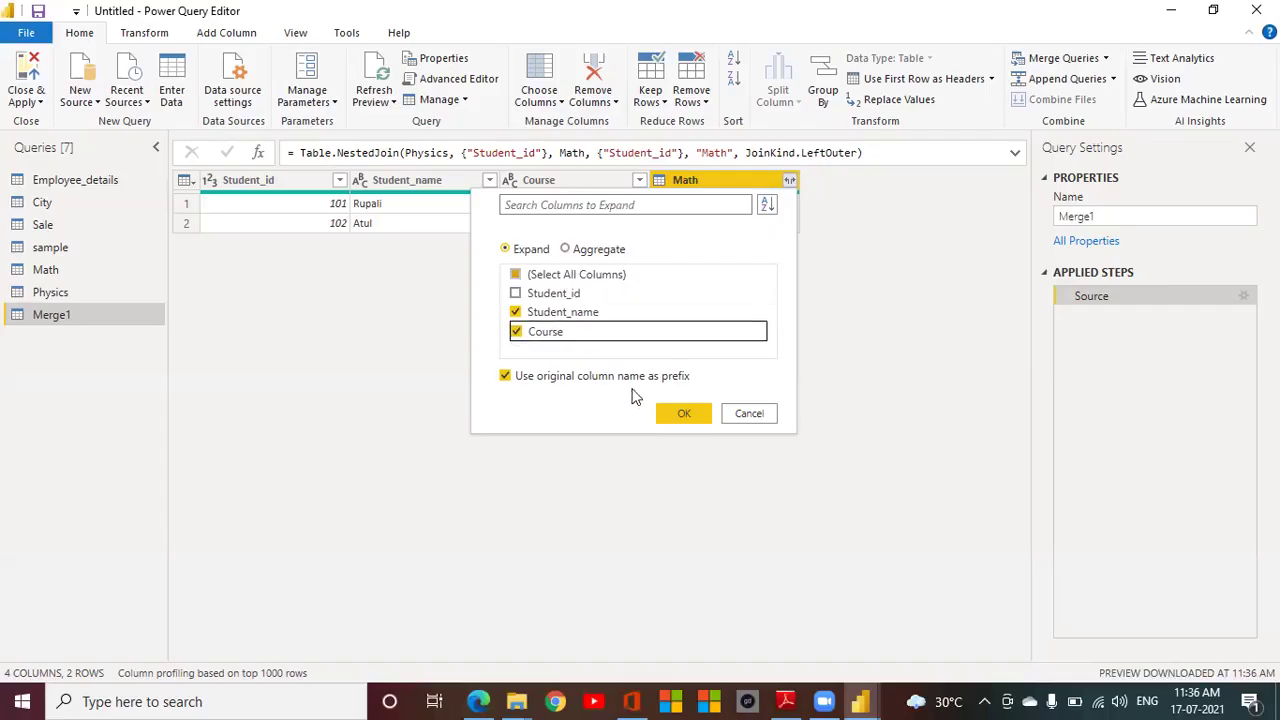
click(673, 420)
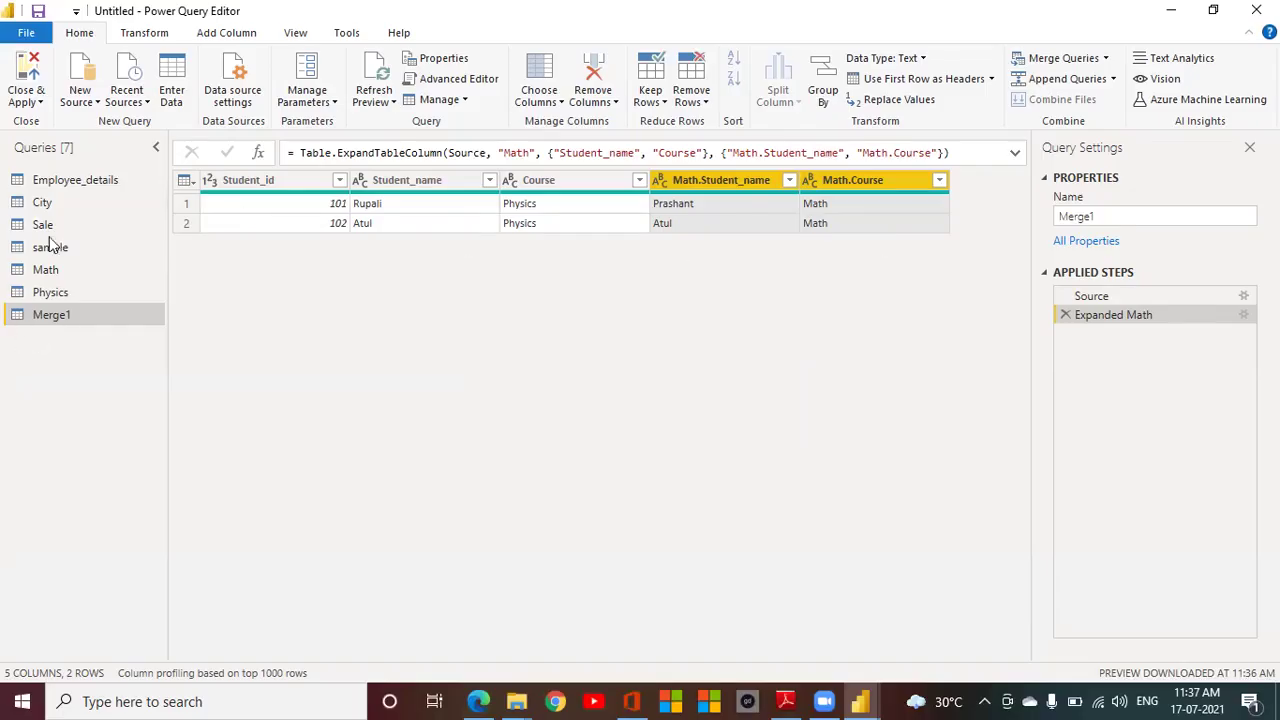
Step: Open the Joins and Append workbook from the PowerBi_session\Powerbi_databases folder as a new Excel source
click(88, 108)
click(90, 115)
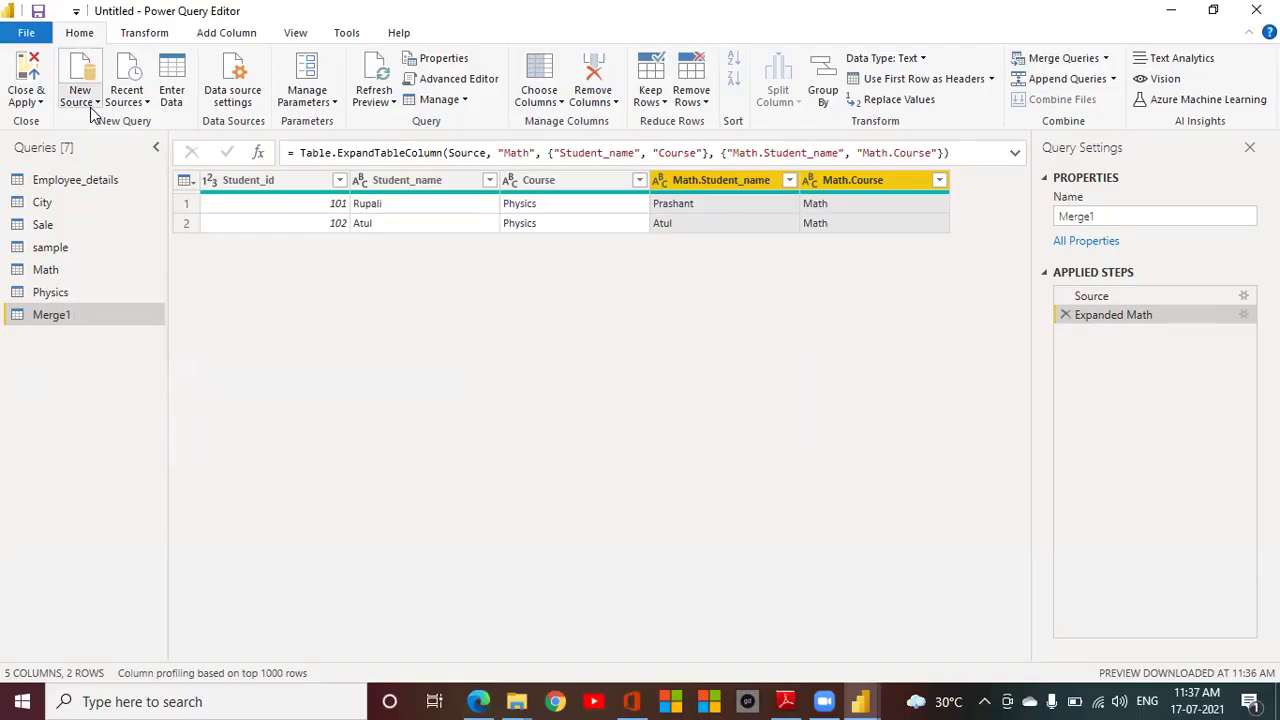
click(90, 115)
click(86, 148)
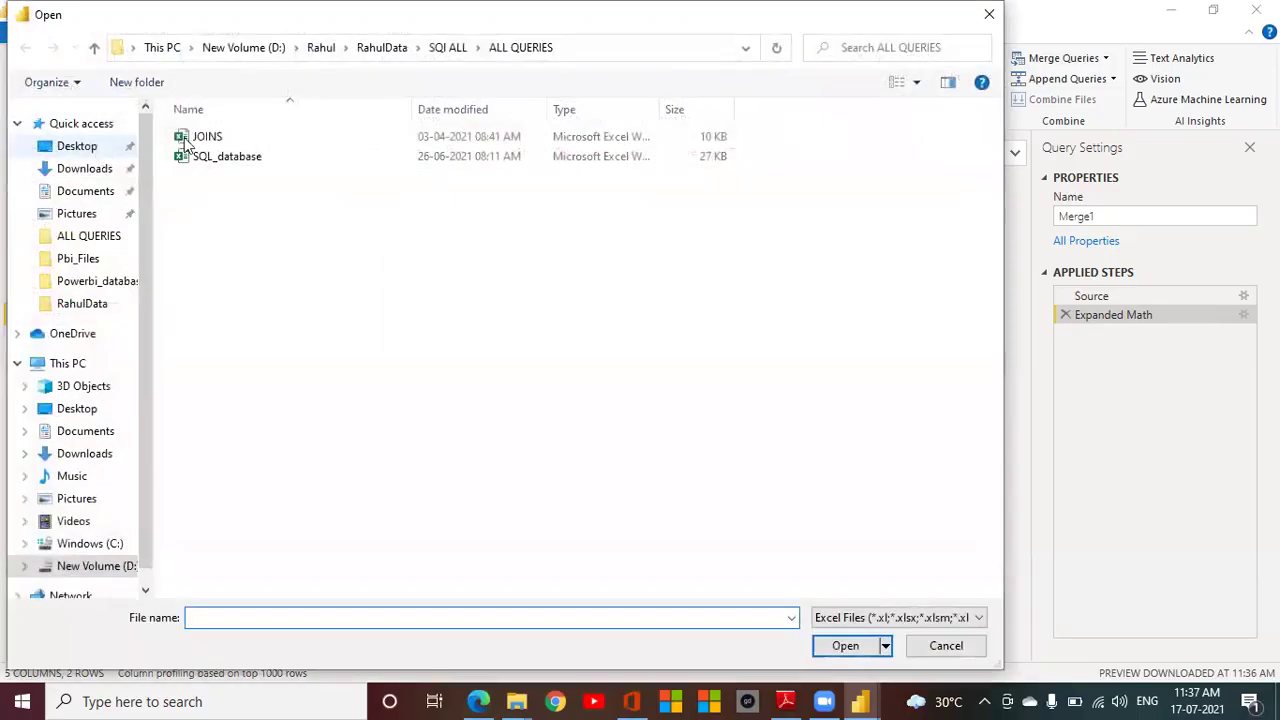
click(380, 47)
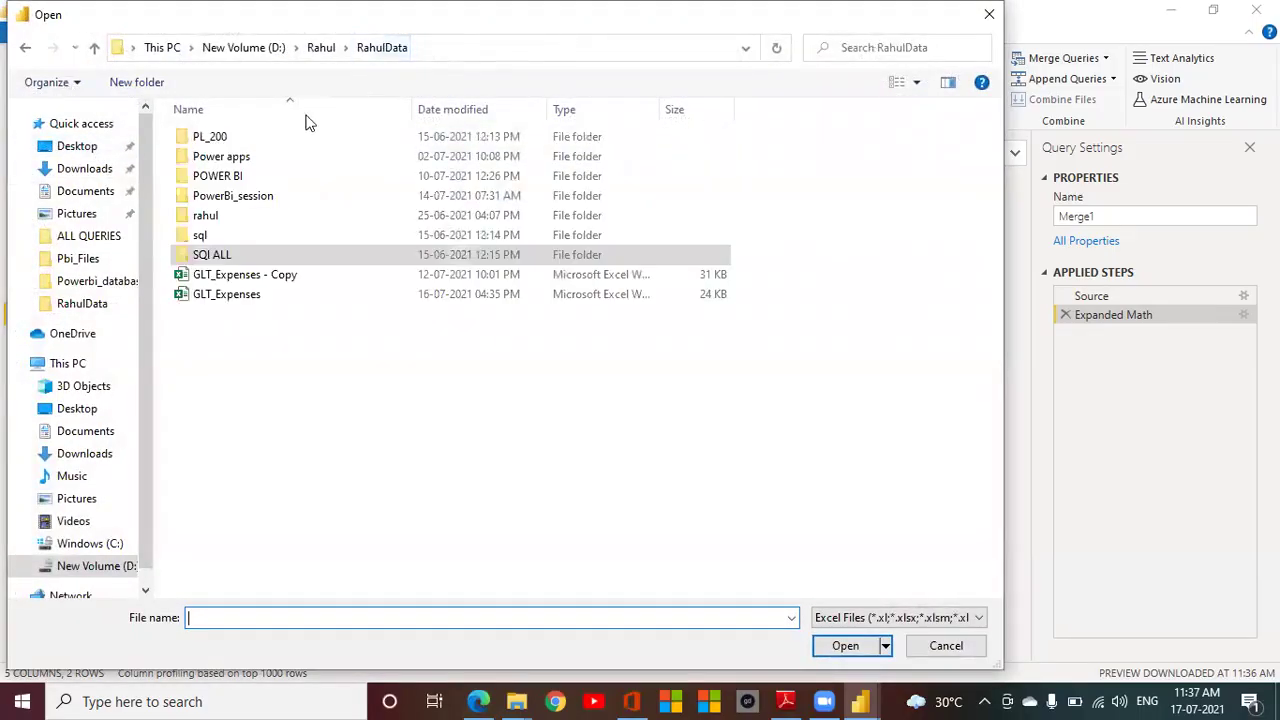
double_click(229, 195)
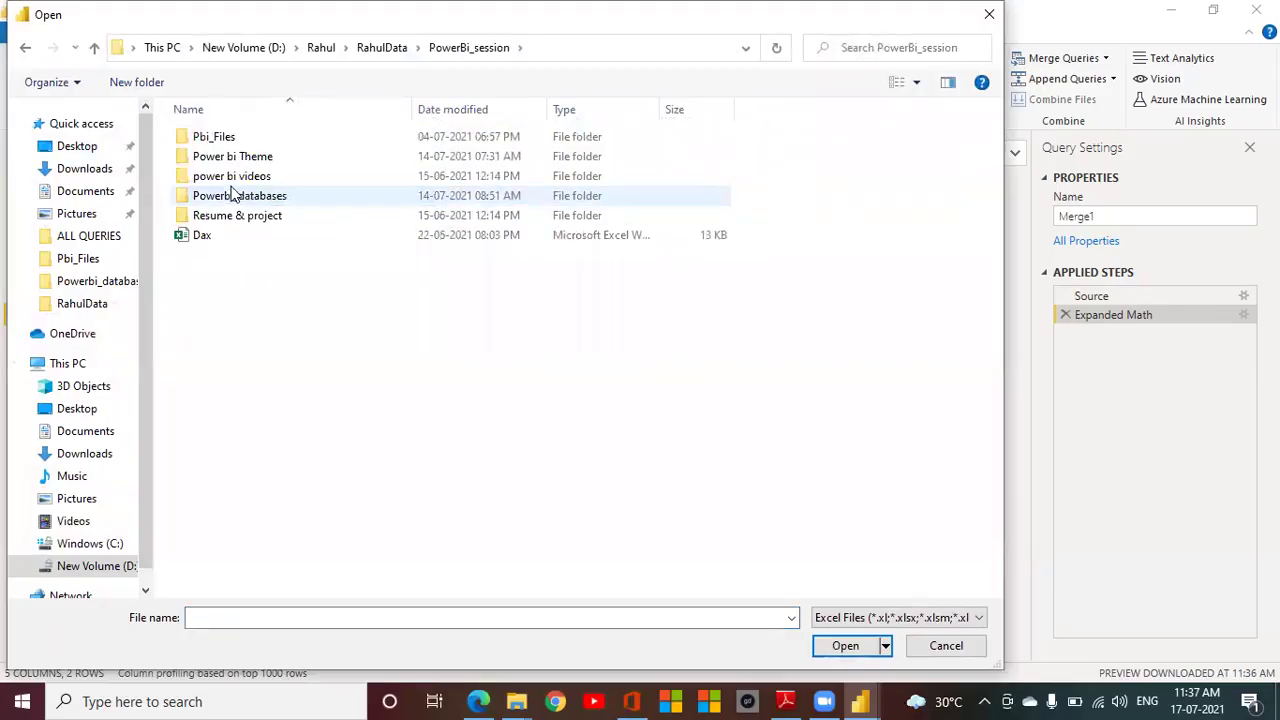
double_click(235, 196)
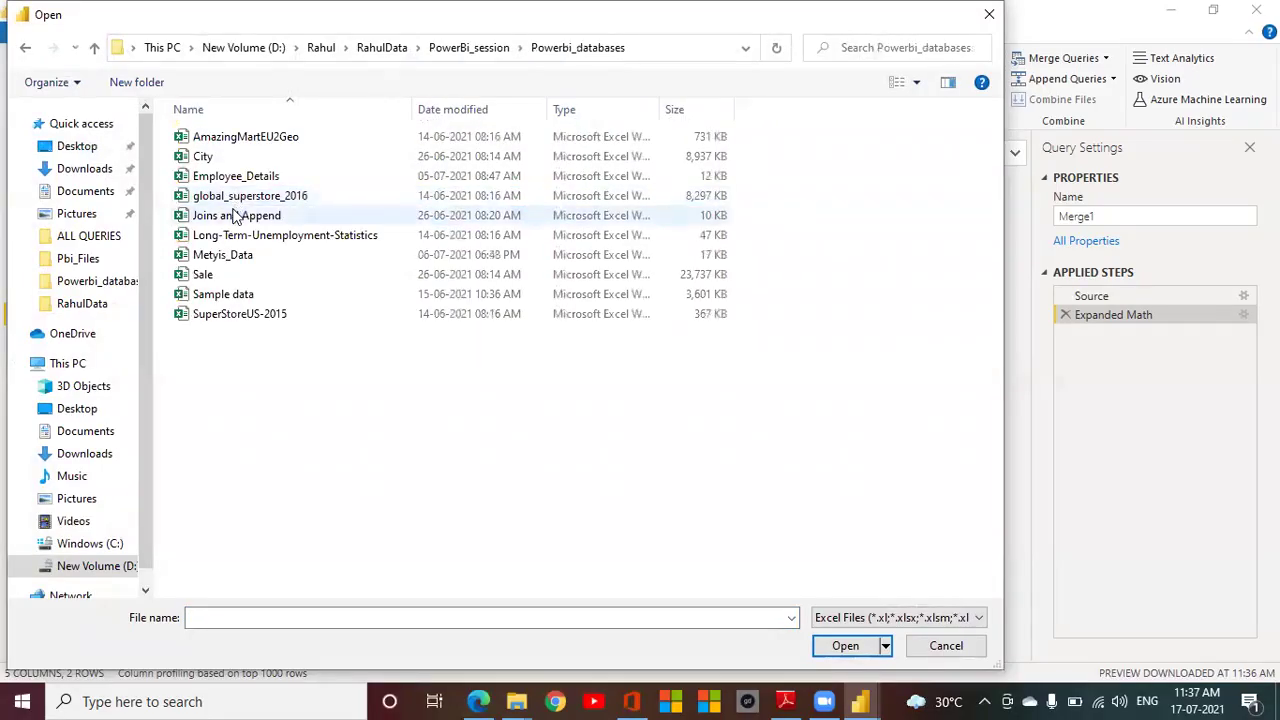
click(236, 217)
click(857, 648)
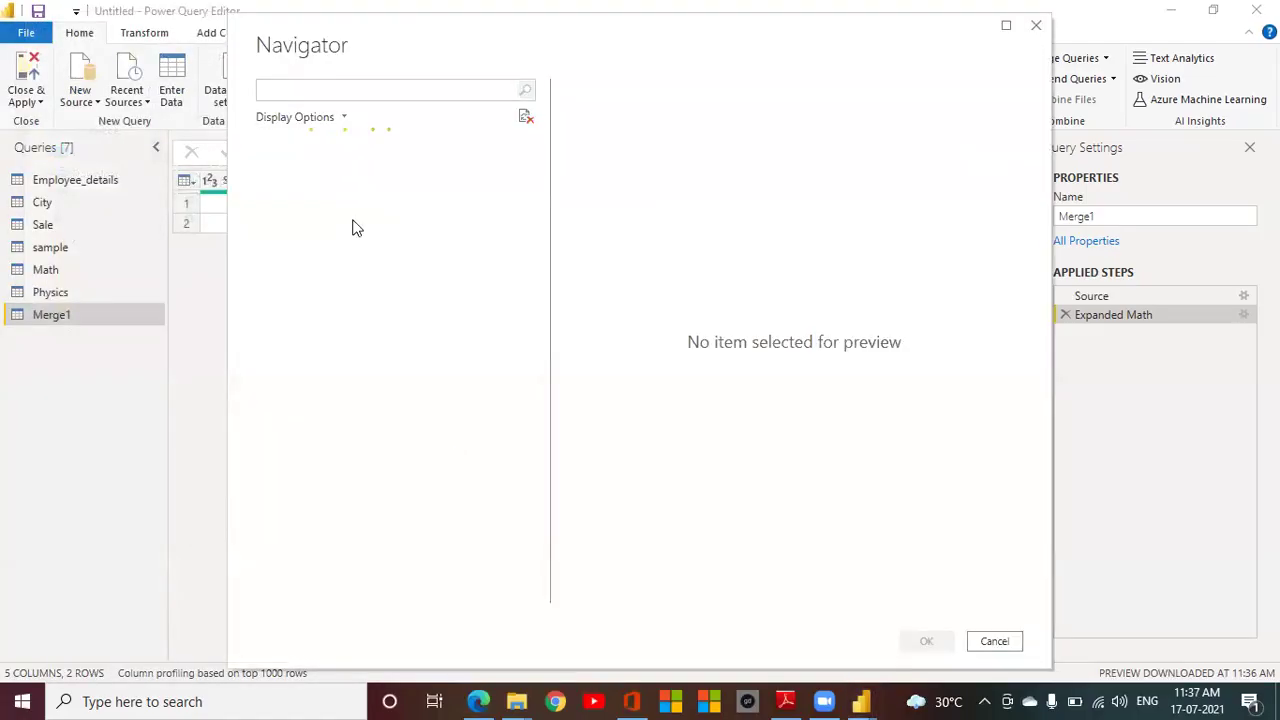
Step: Load the Profit and Sheet2 sheets of the Joins and Append workbook as queries
click(286, 169)
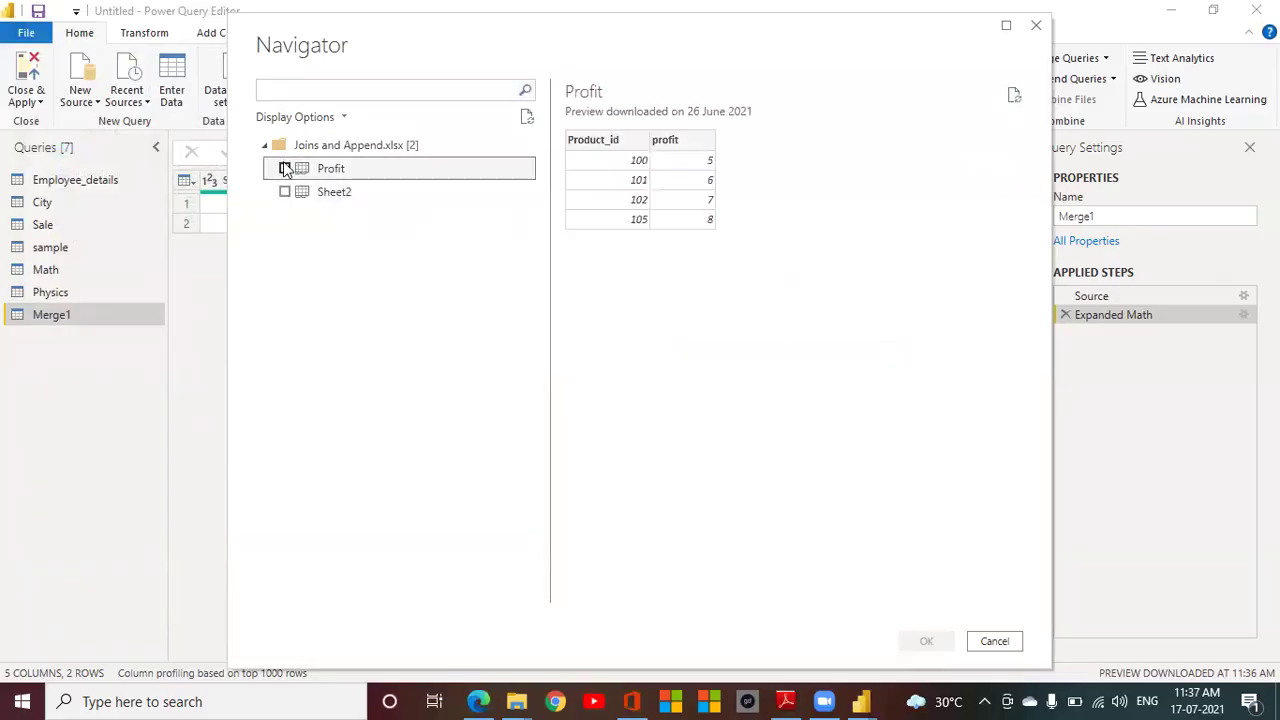
click(285, 169)
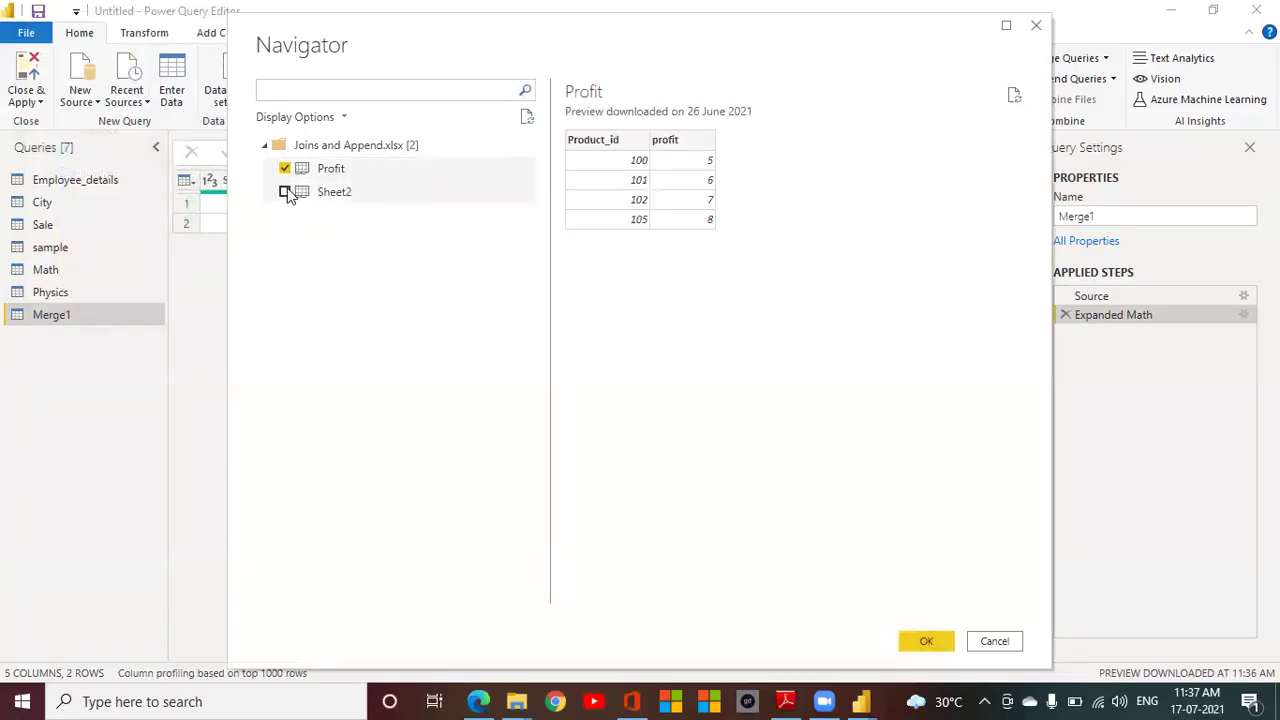
click(286, 192)
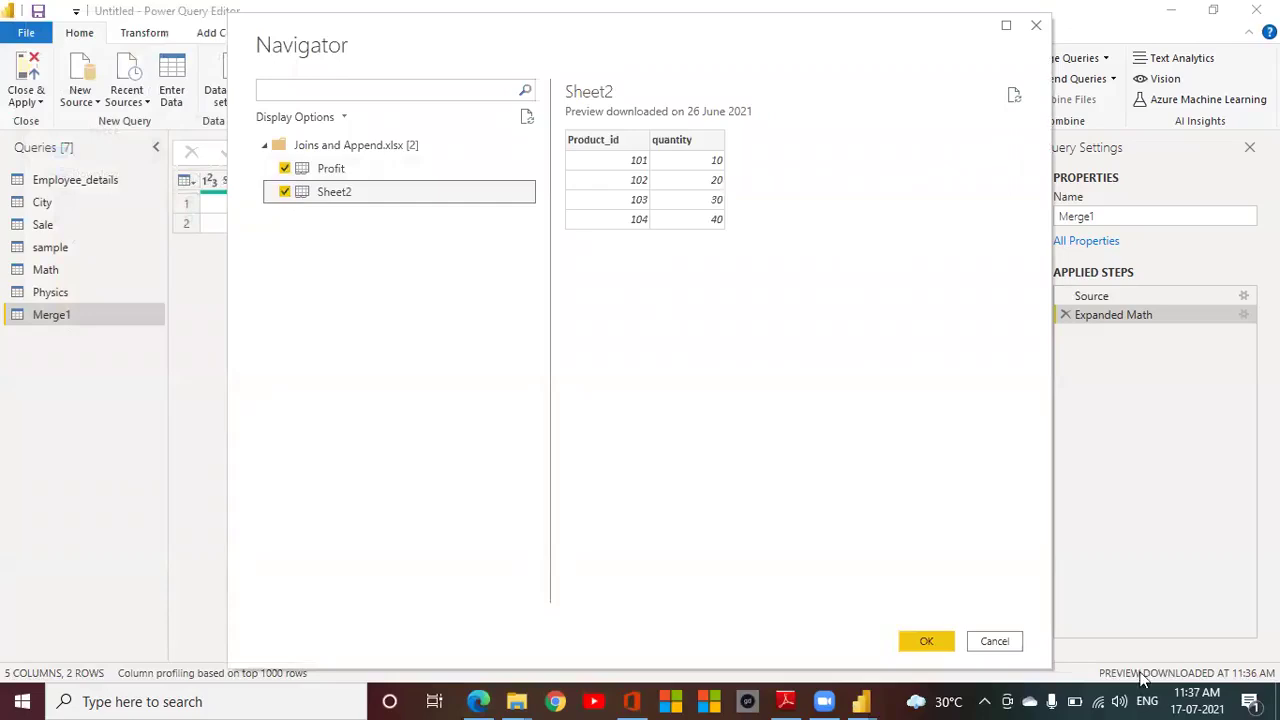
click(912, 648)
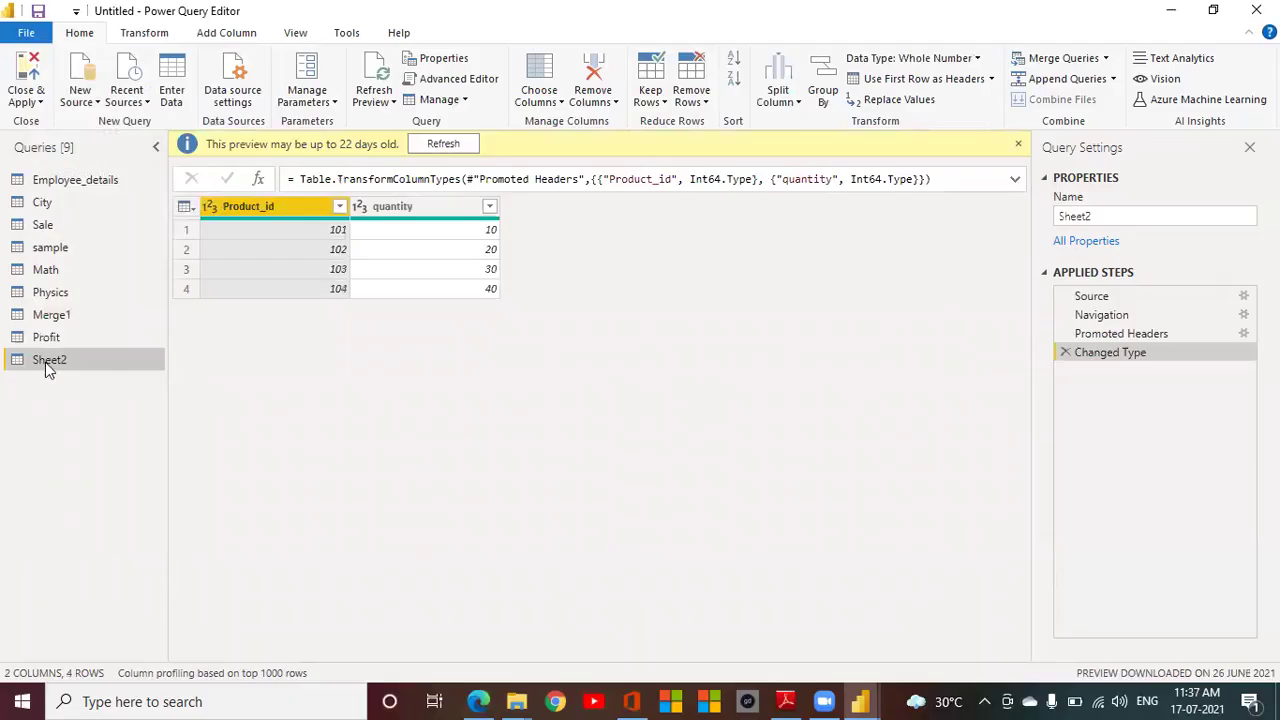
Step: Rename the Sheet2 query as Quantity
right_click(52, 364)
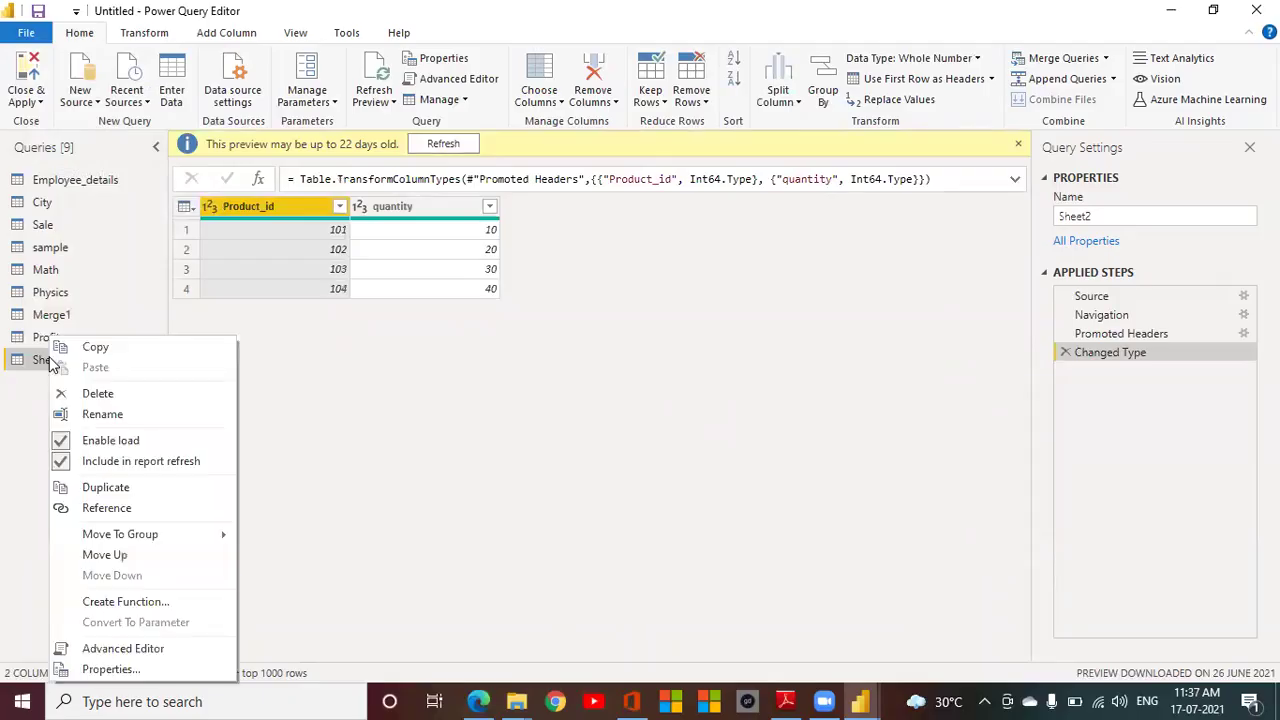
click(103, 414)
text(Quantity)
key(Return)
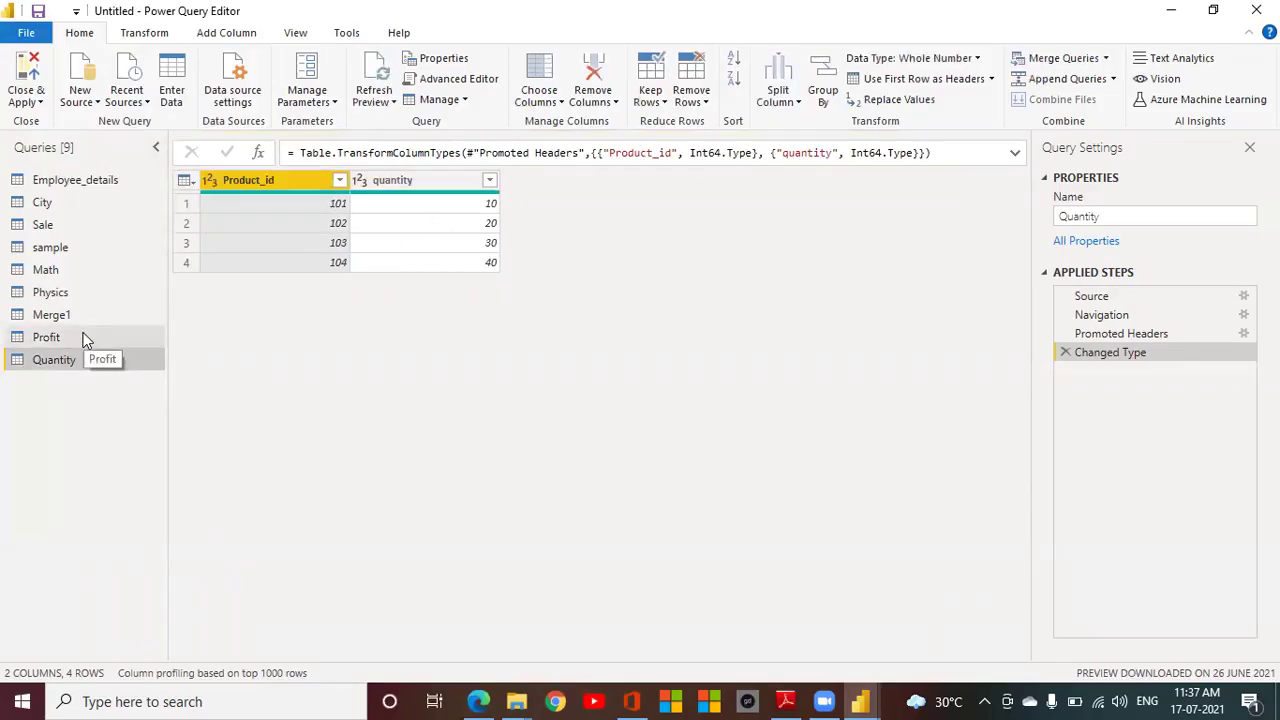
Step: Merge the Profit query with Quantity as a new query, matching on Product_id with a Left Outer join
click(45, 336)
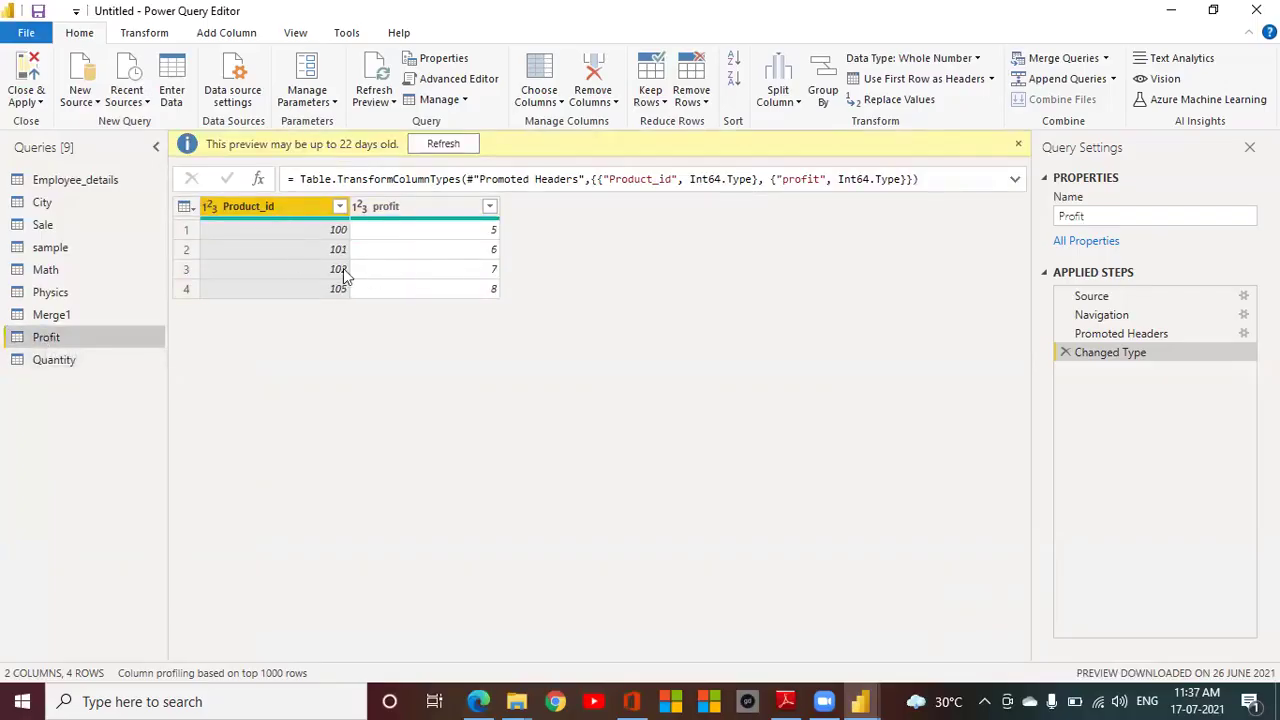
click(1105, 58)
click(1108, 103)
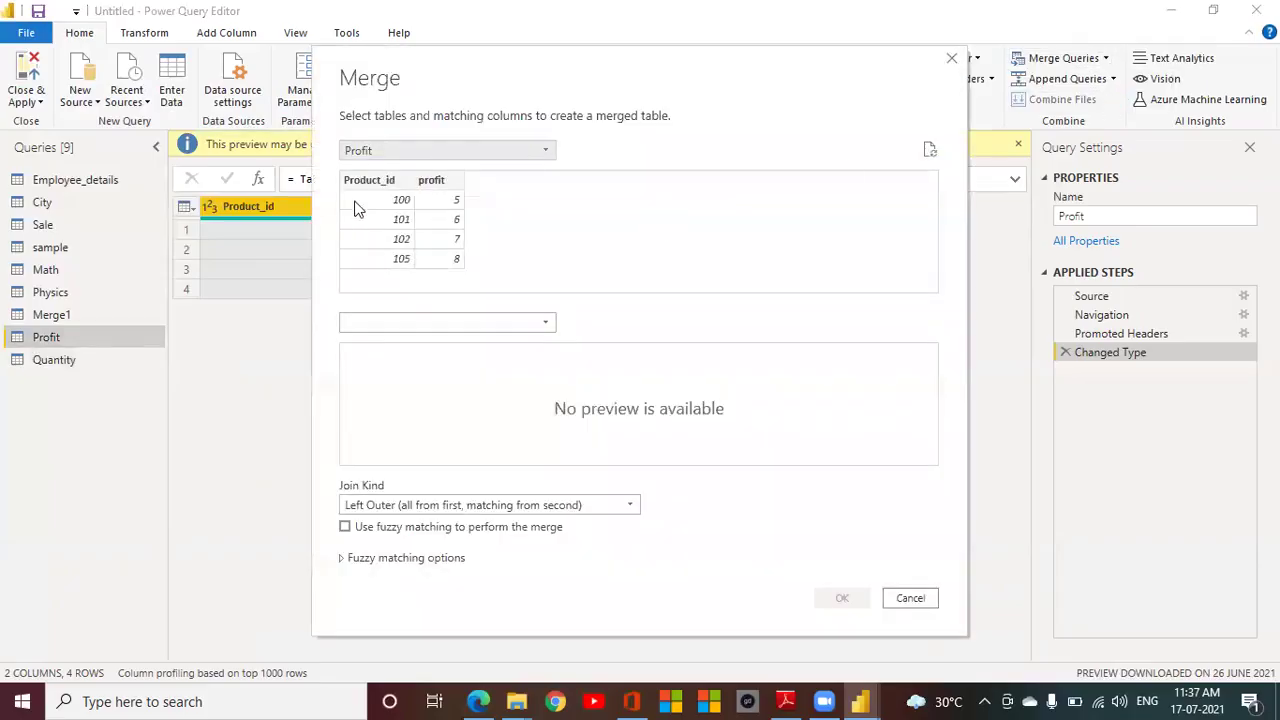
click(429, 322)
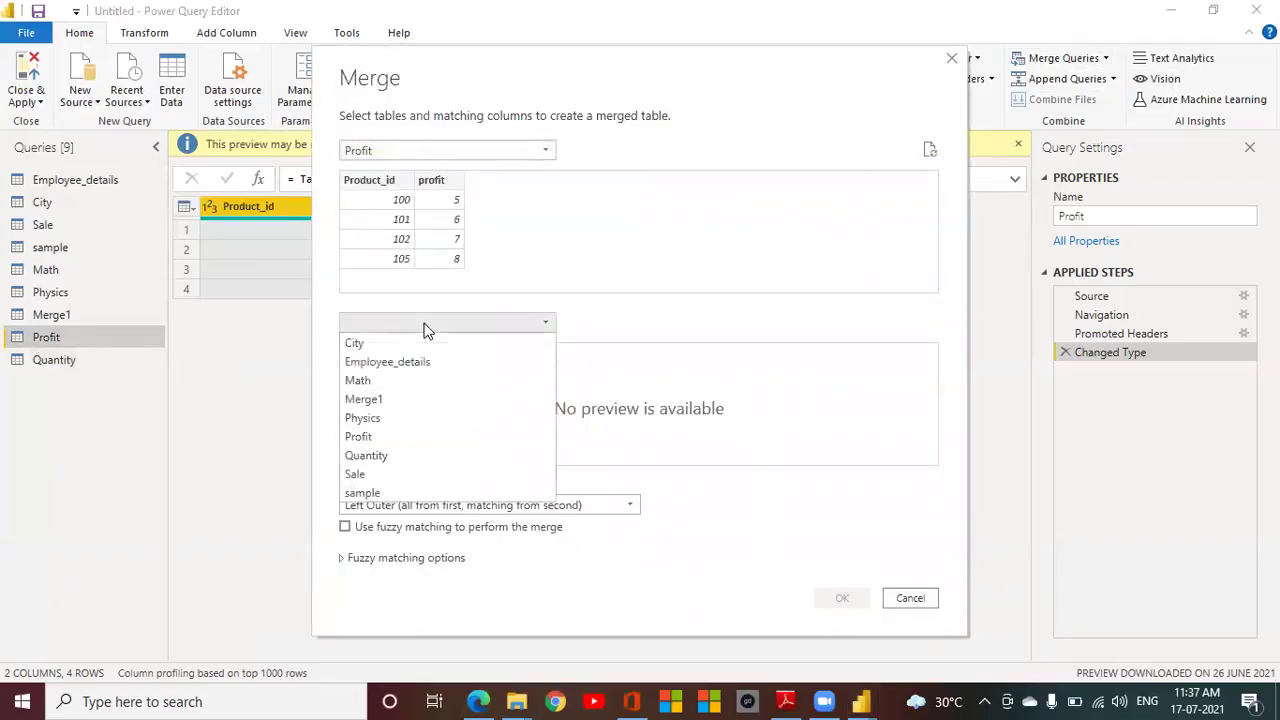
click(362, 456)
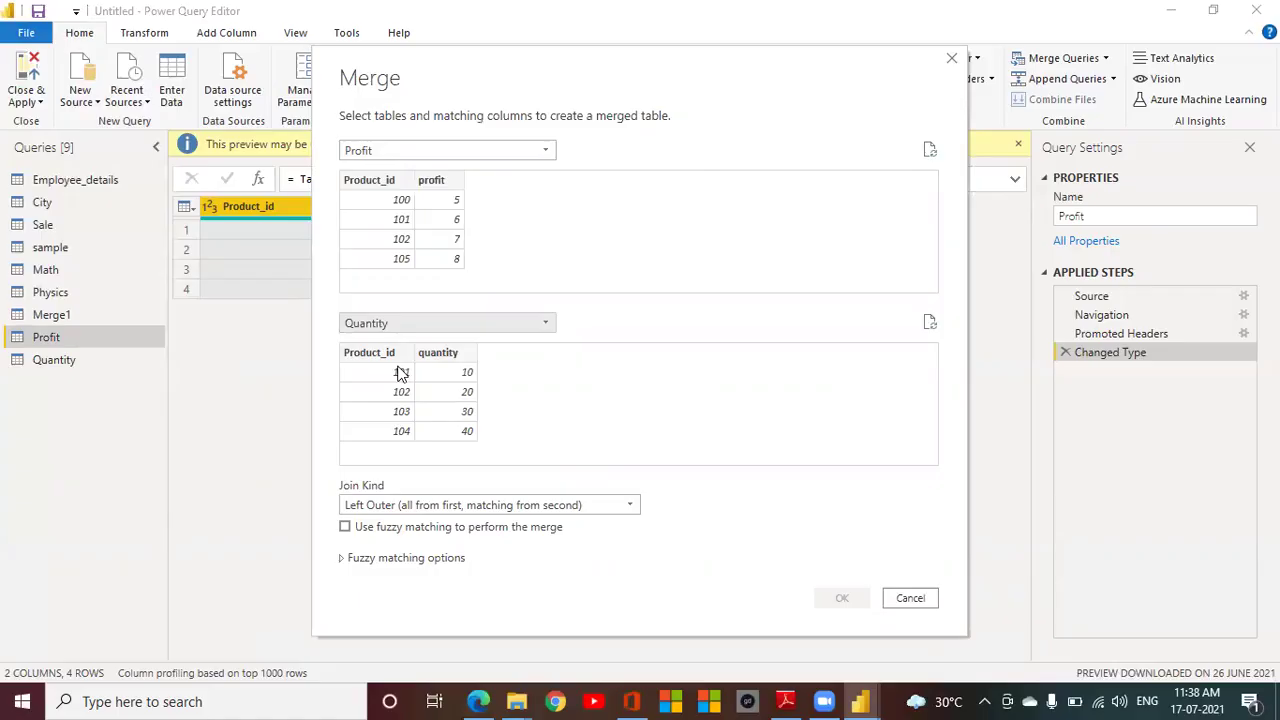
click(376, 181)
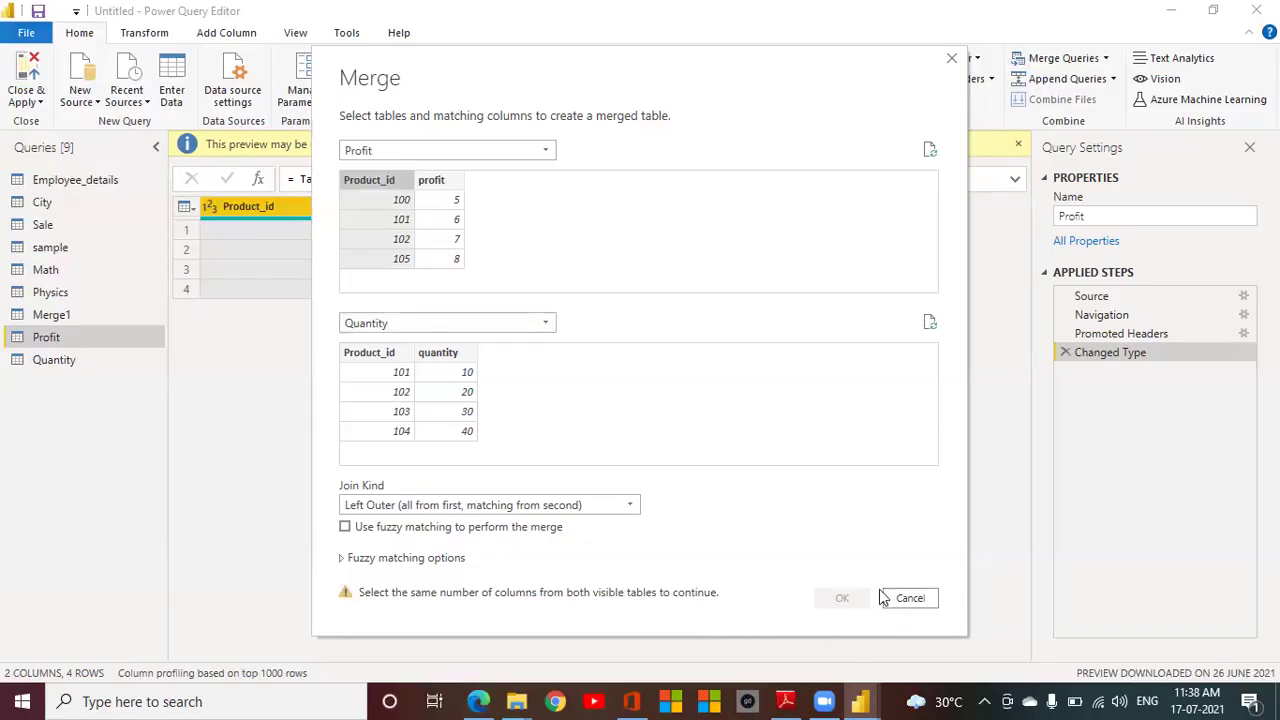
click(378, 354)
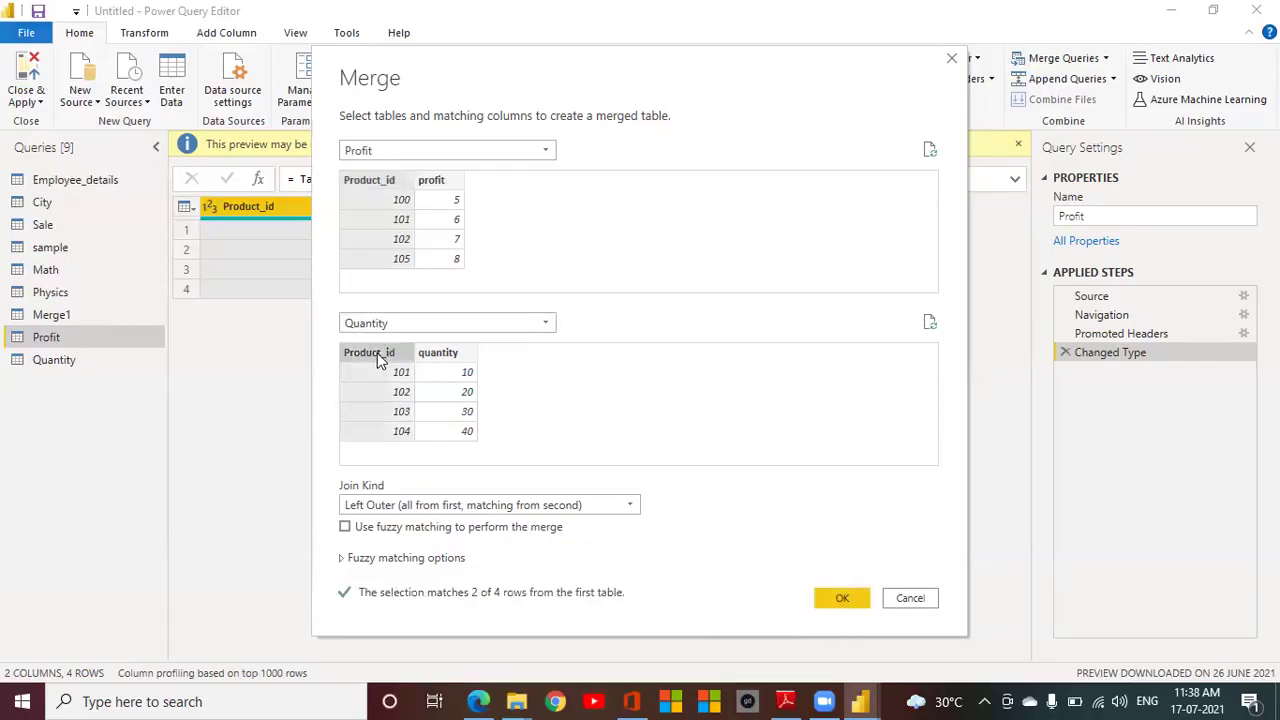
click(858, 597)
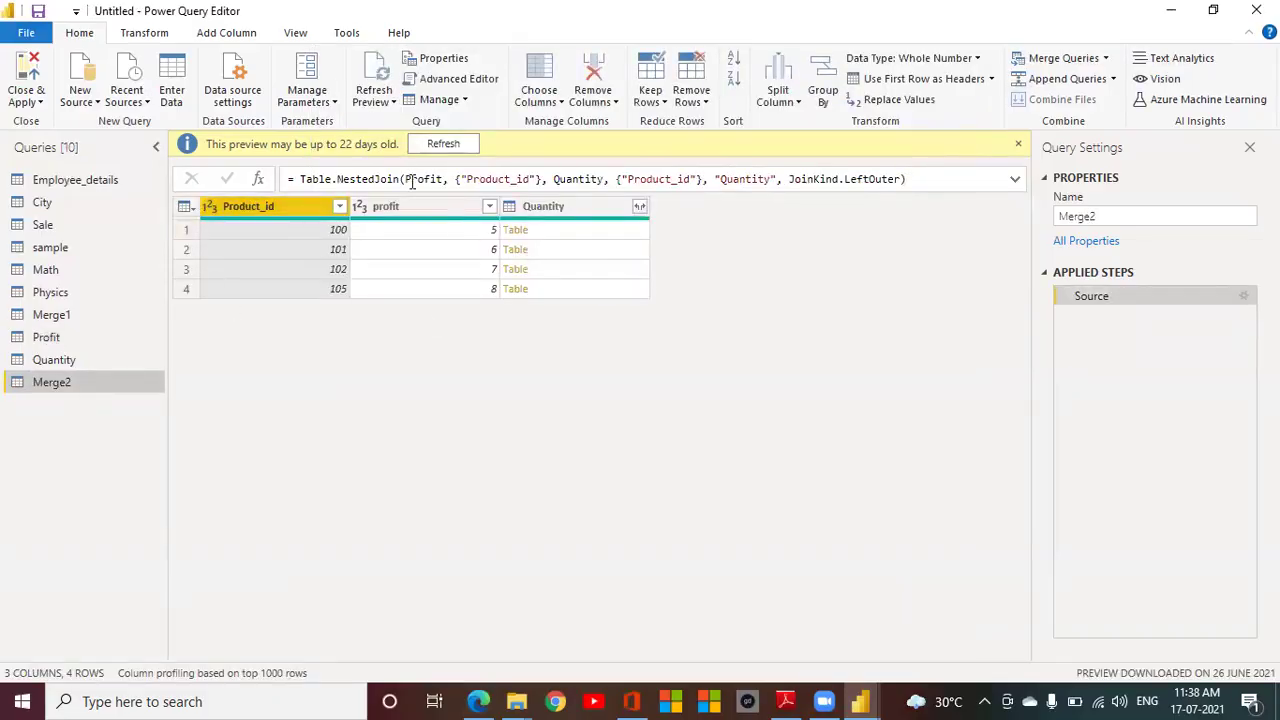
Step: Expand the merged Quantity column to Product_id and quantity with the original name as prefix, and rename the query as Left join
click(640, 207)
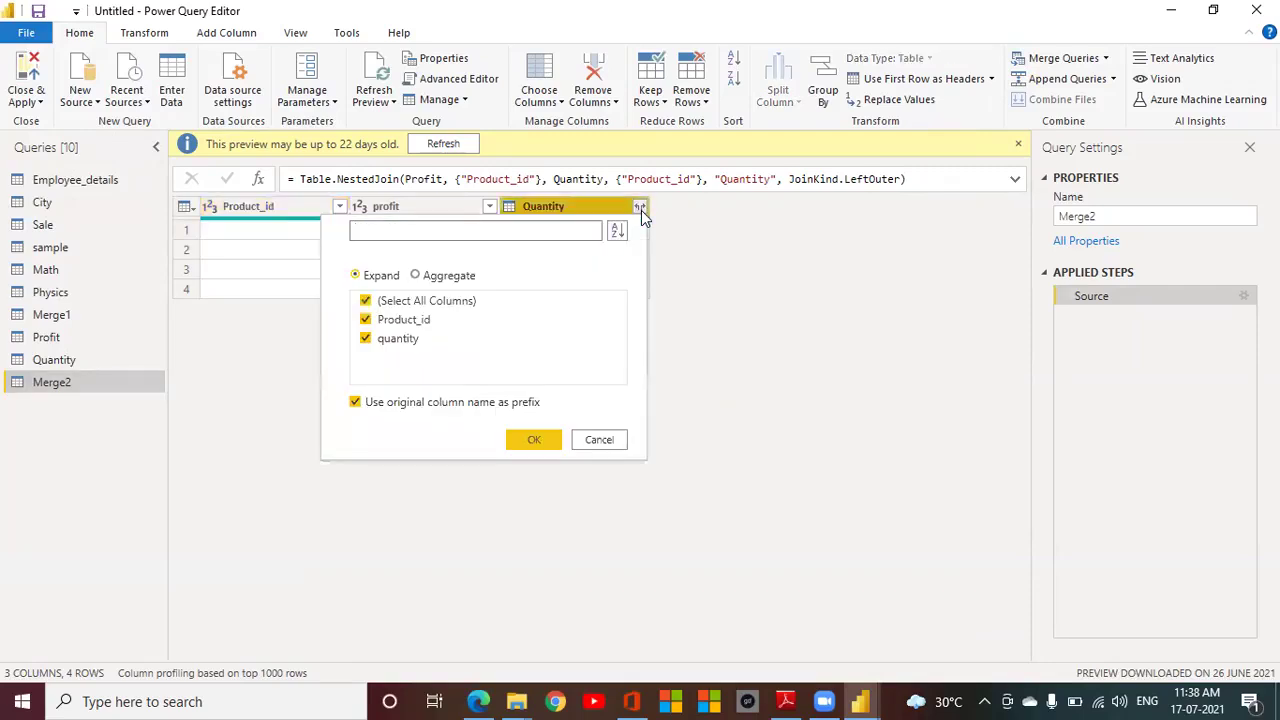
click(532, 446)
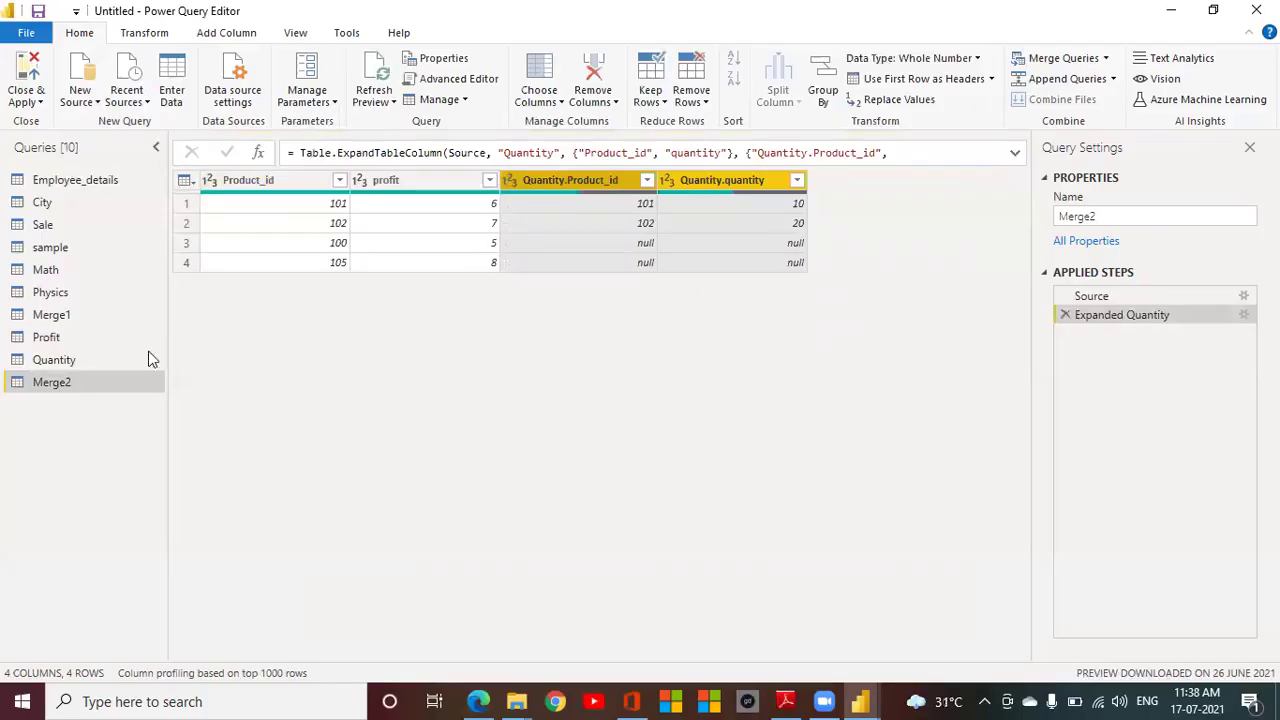
right_click(68, 392)
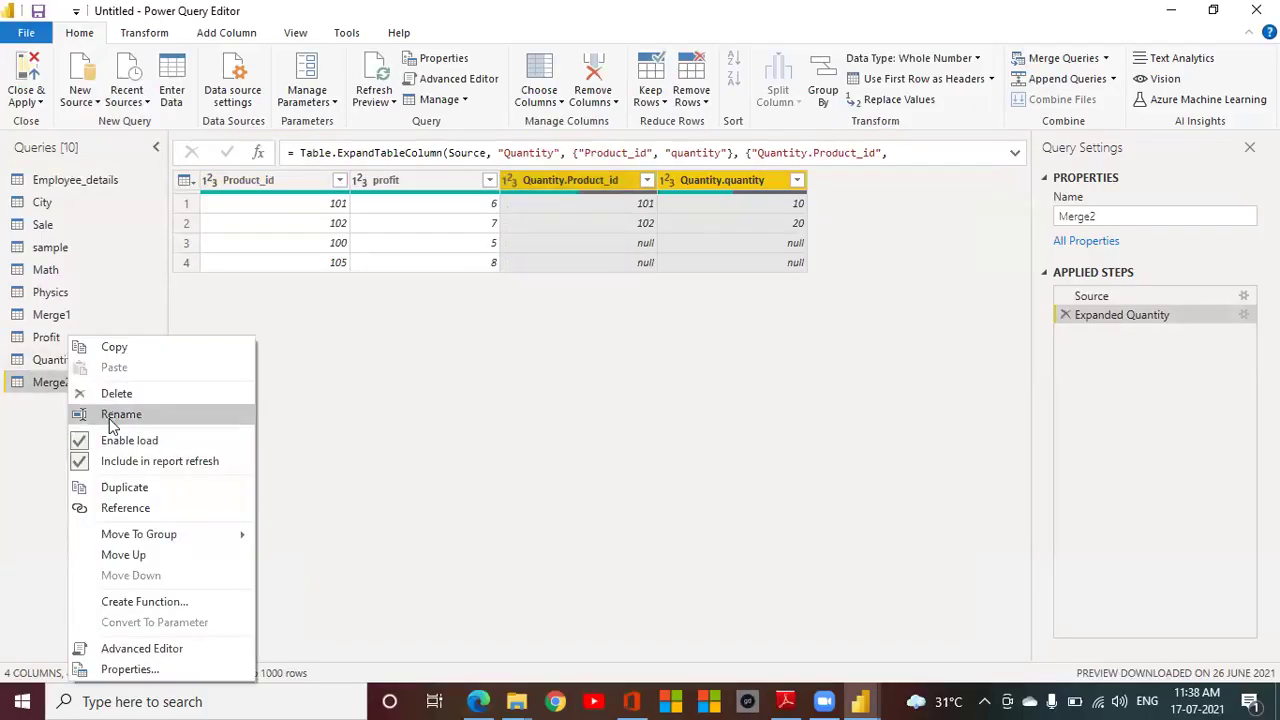
click(109, 418)
text(Le)
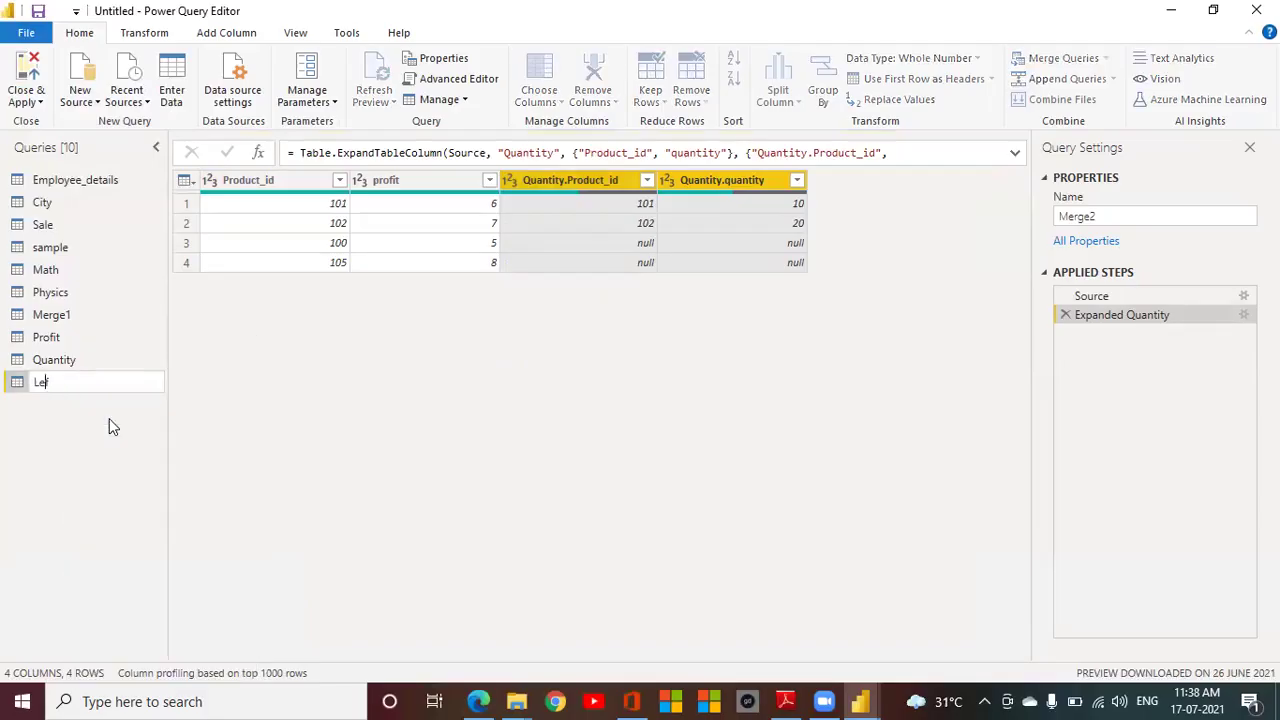
text(ft join)
key(Return)
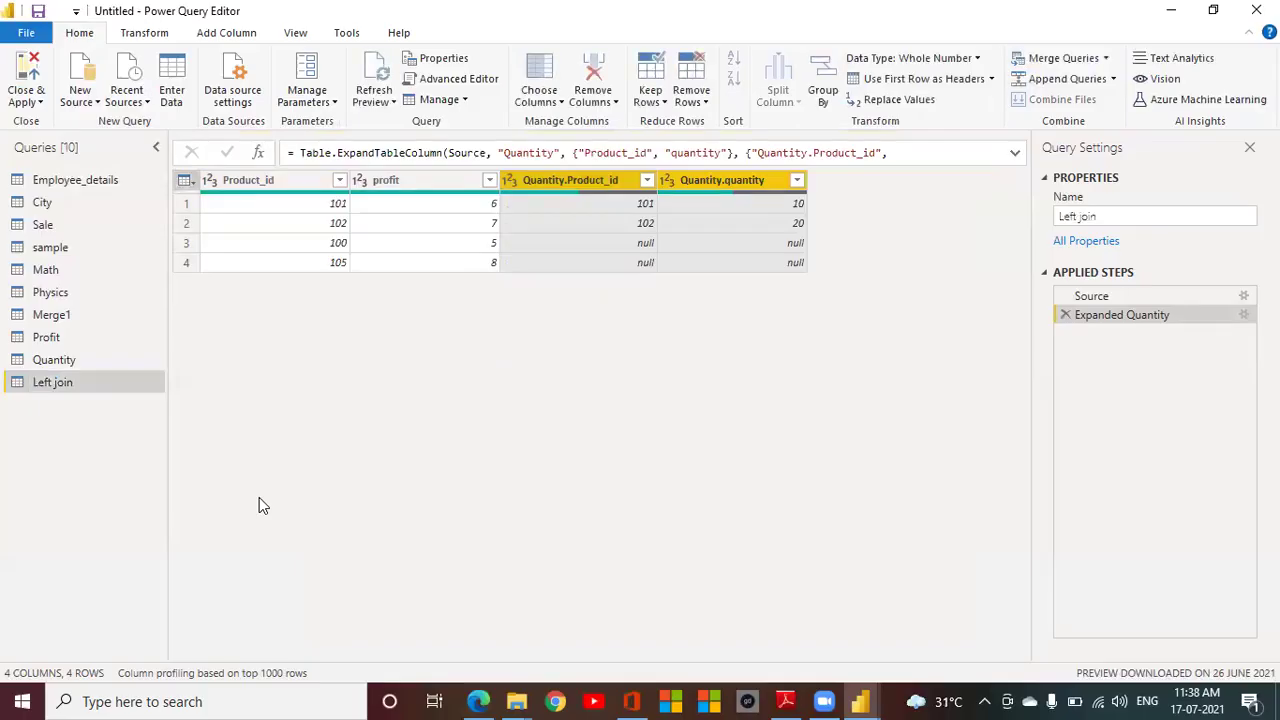
Step: Merge Profit with Quantity as another new query, matching on Product_id with a Right Outer join
click(45, 339)
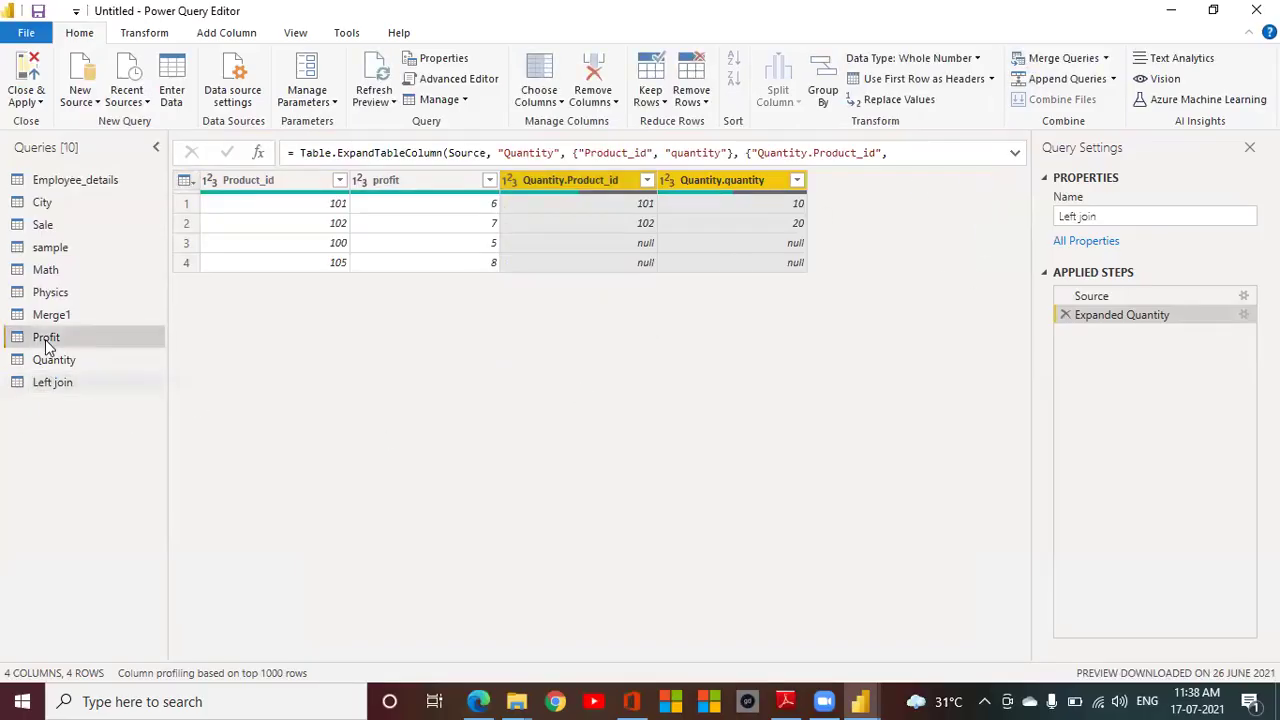
click(1105, 58)
click(1103, 102)
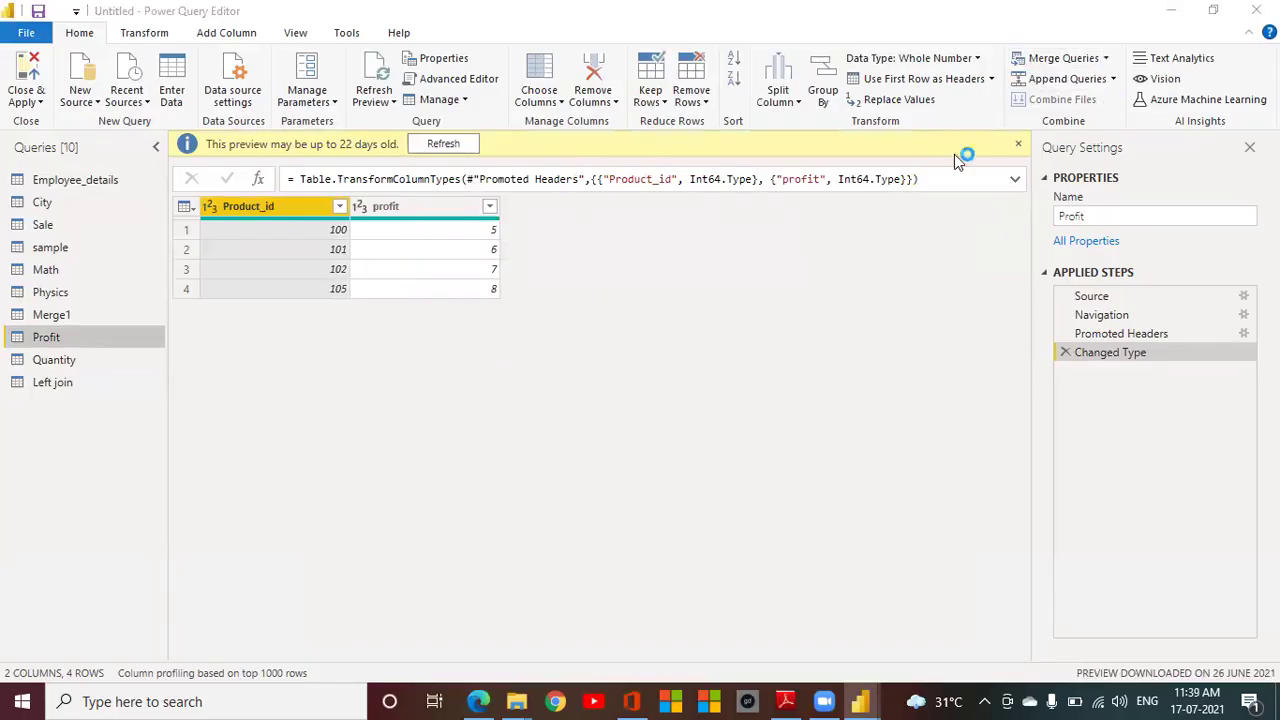
click(530, 322)
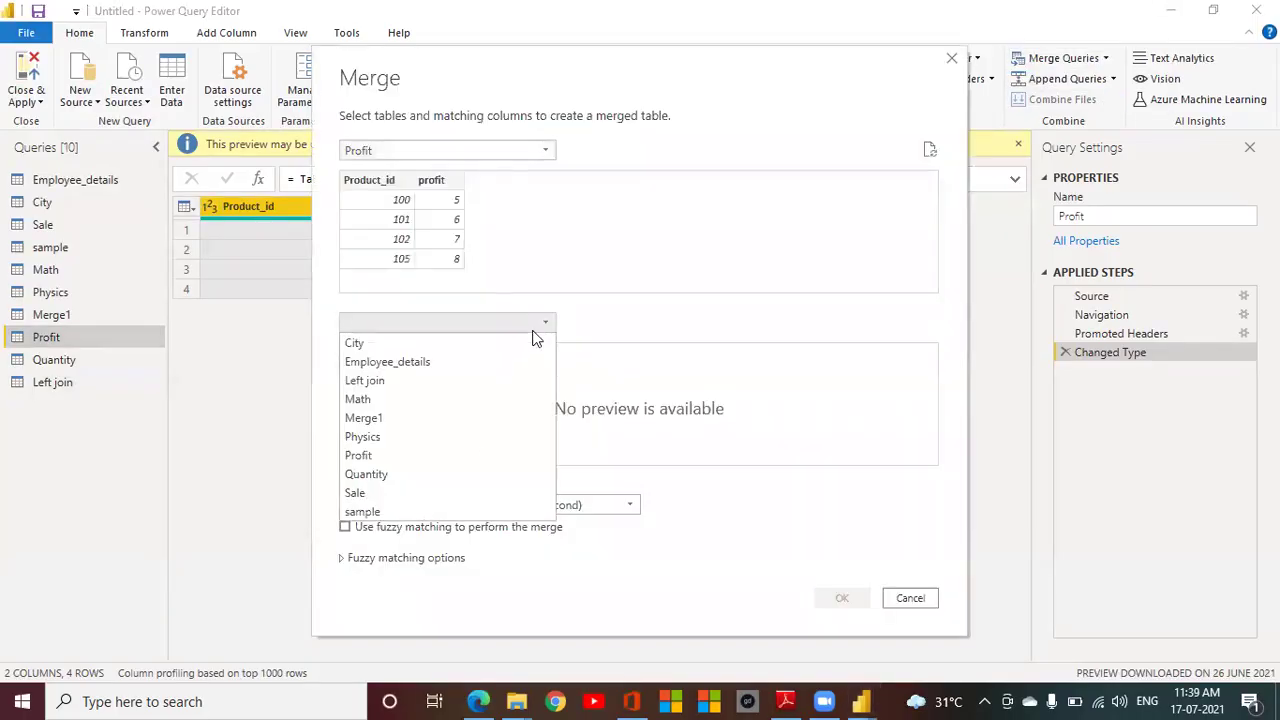
click(369, 474)
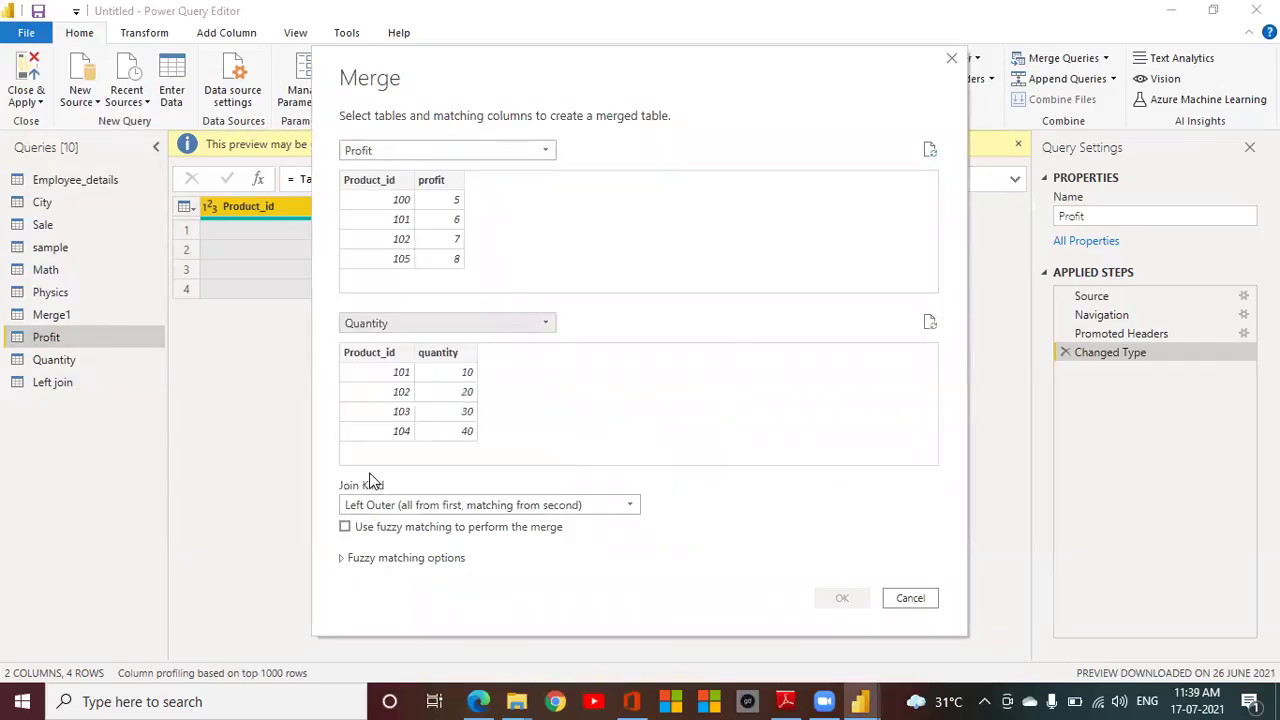
click(386, 182)
click(383, 358)
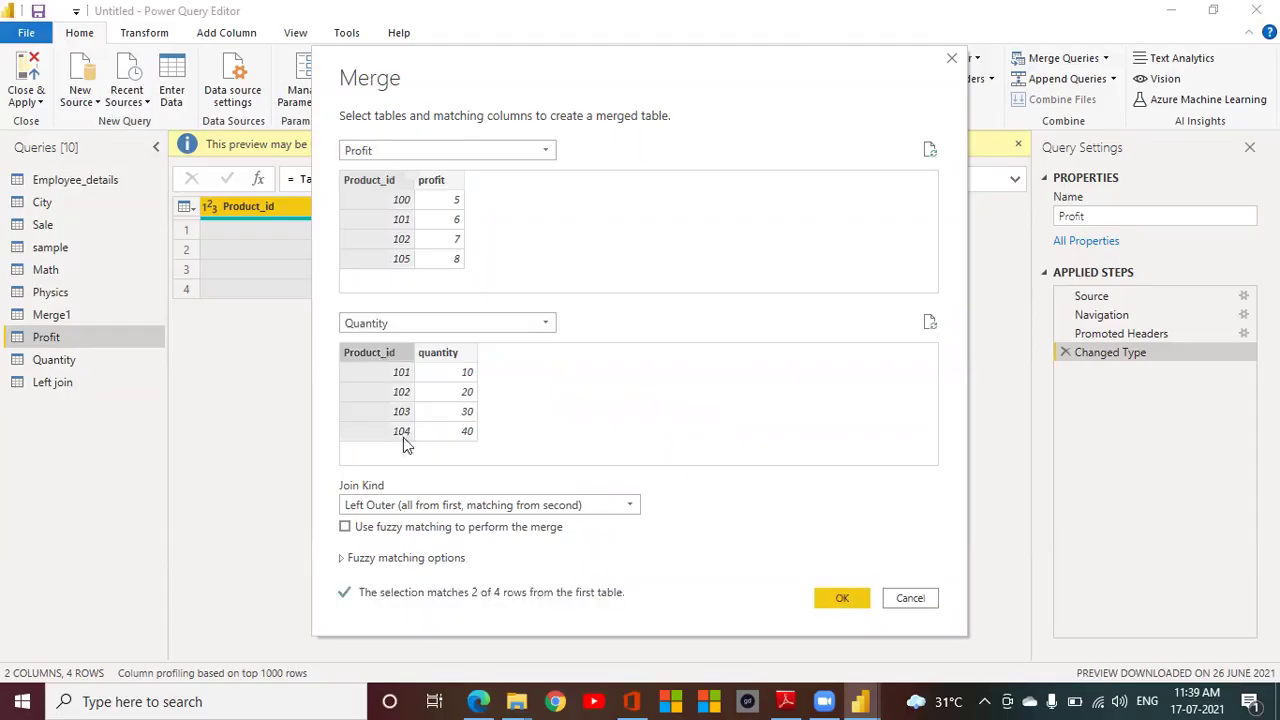
click(548, 510)
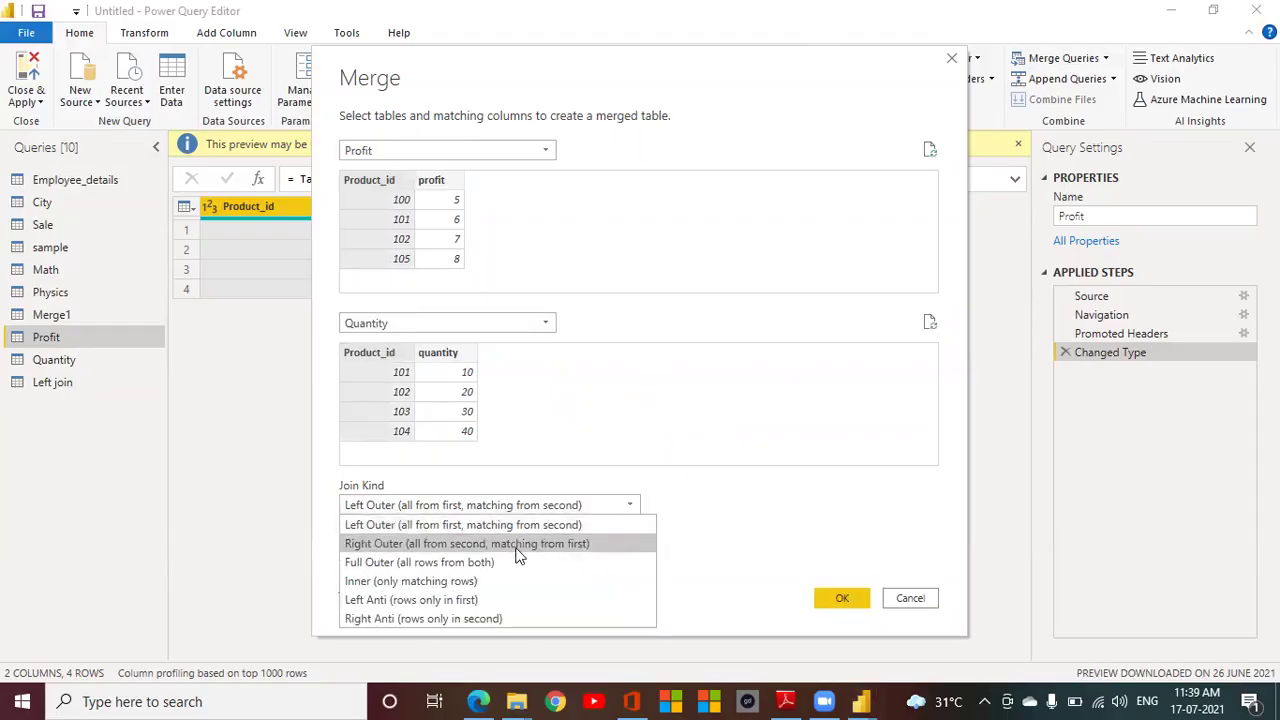
click(515, 544)
click(843, 597)
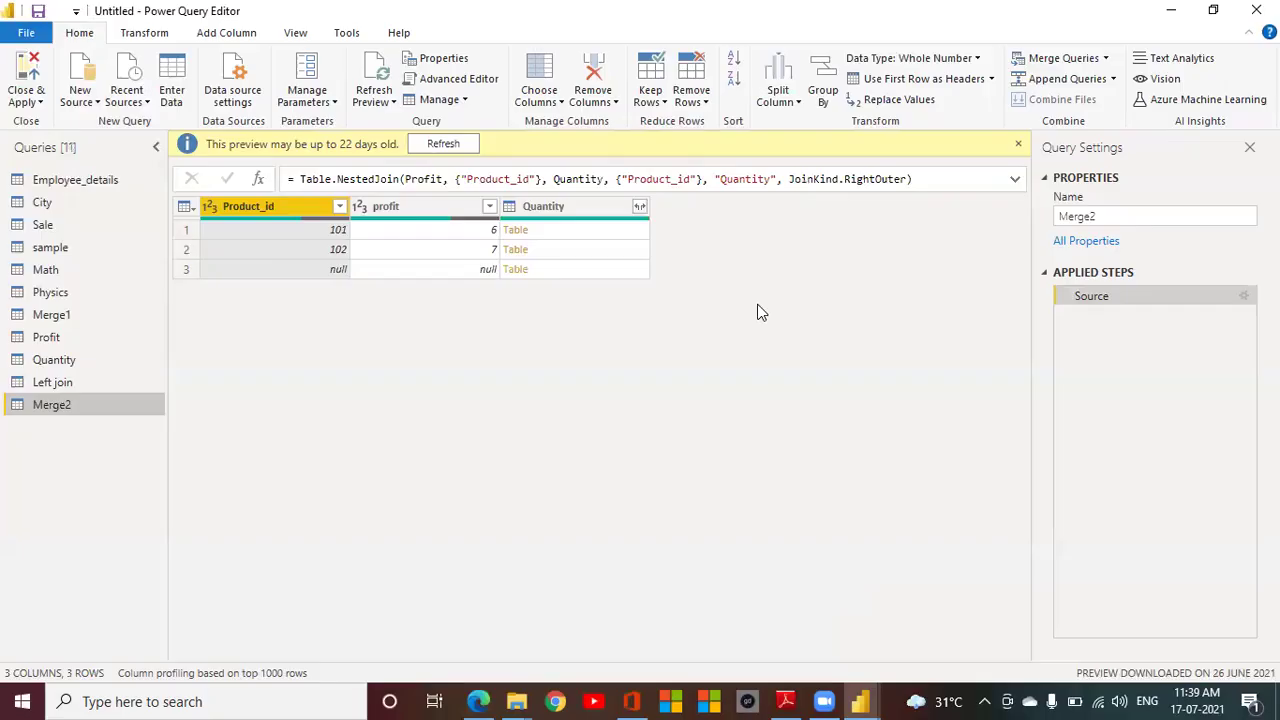
Step: Expand the Quantity column of the right outer merge to all its columns with the prefix, and rename the query as Righ join
click(640, 206)
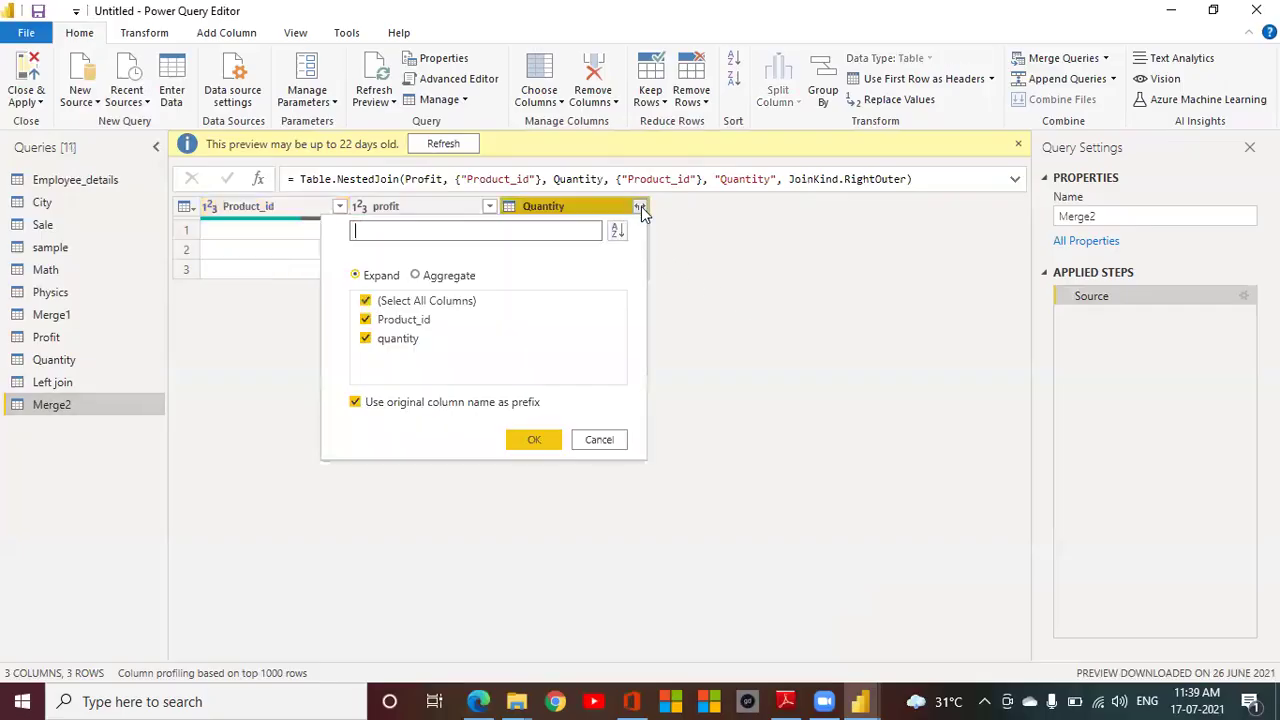
click(534, 439)
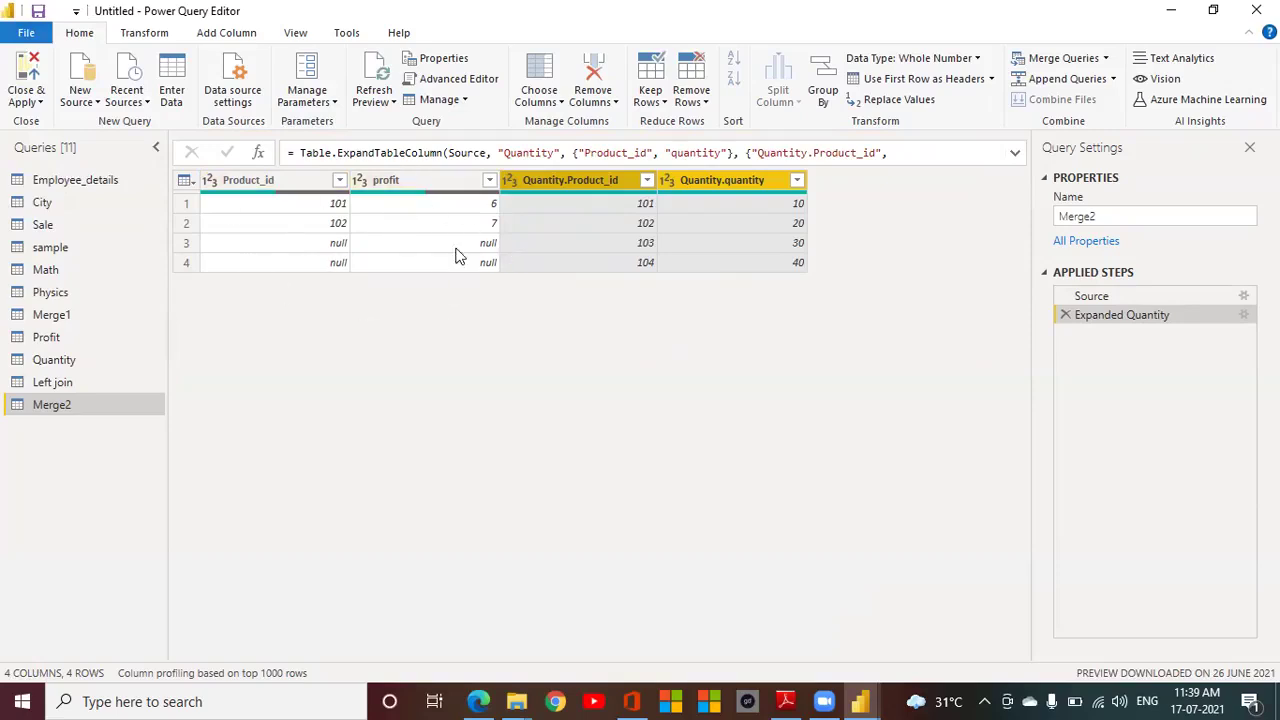
right_click(28, 406)
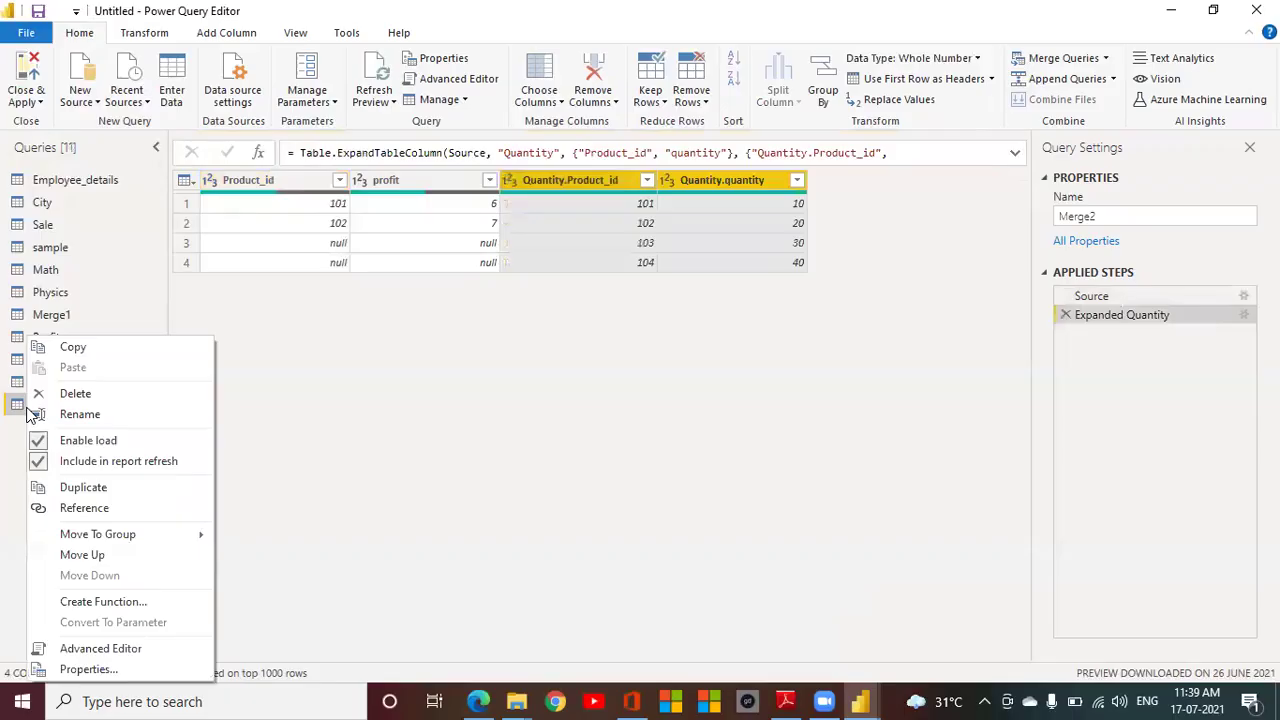
click(84, 414)
text(R)
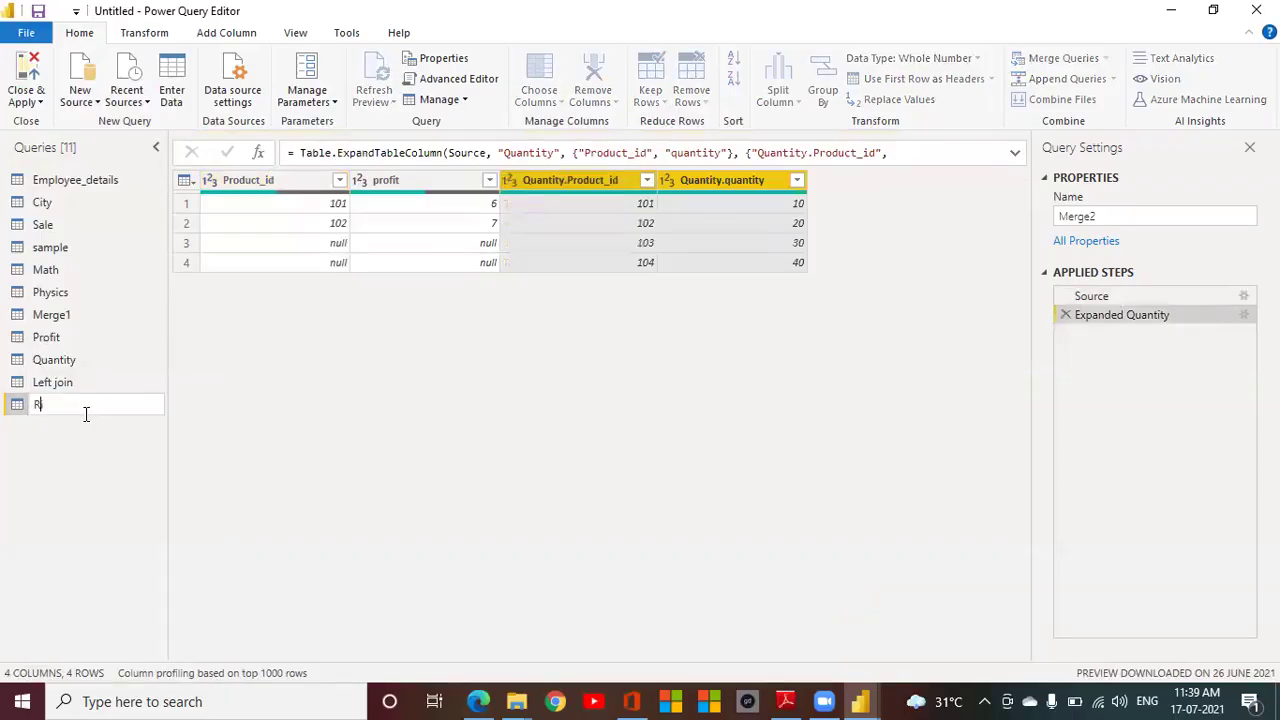
text(igh join)
key(Return)
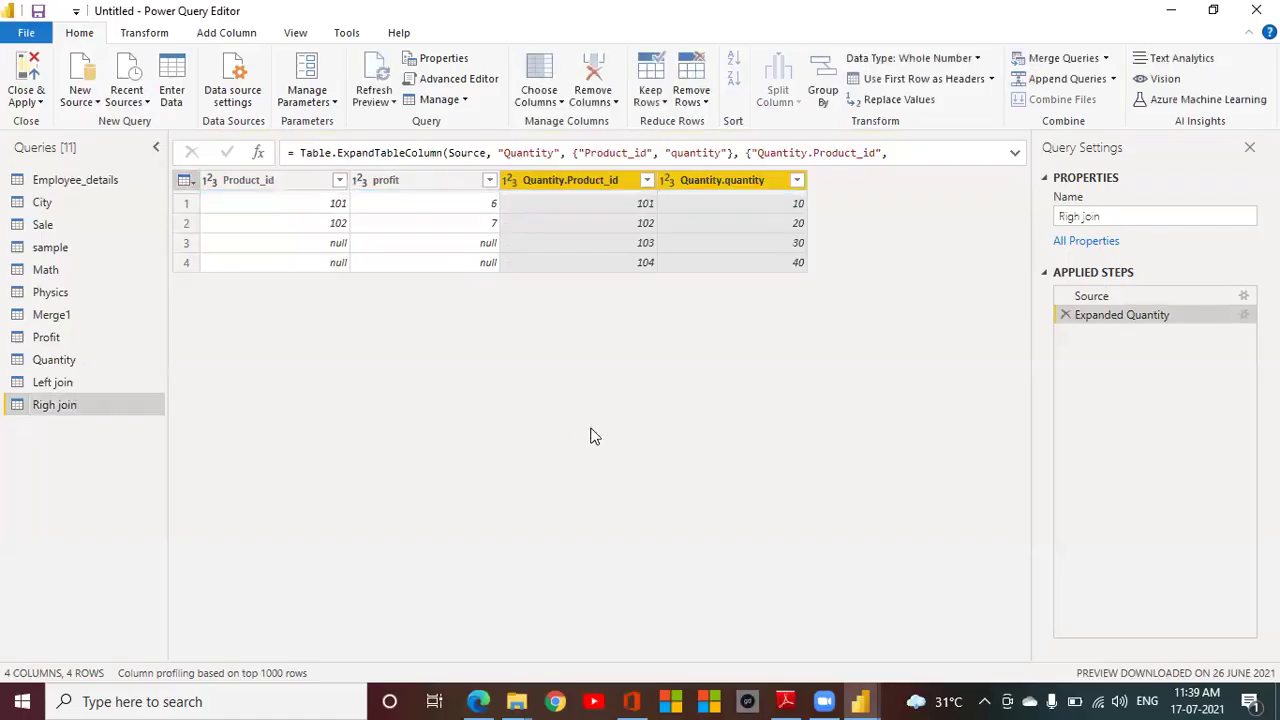
Step: Merge Profit with Quantity as a new query, matching on Product_id with a Full Outer join
click(62, 339)
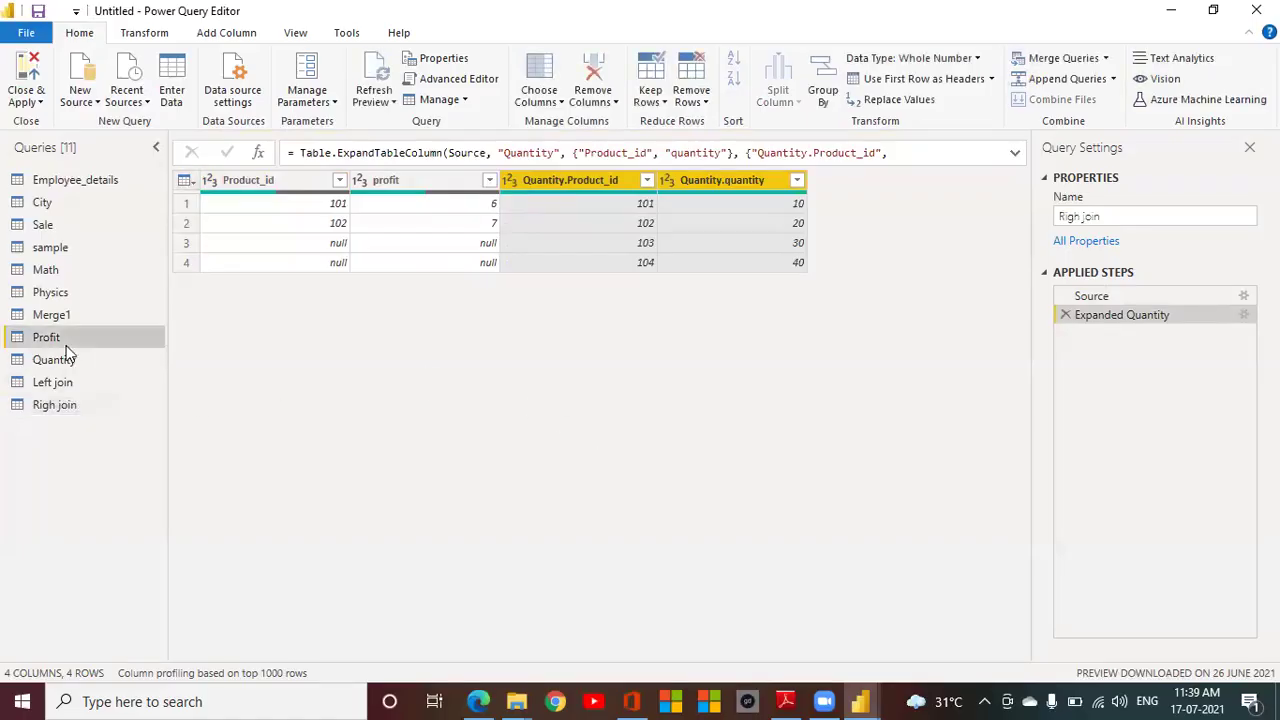
click(1105, 58)
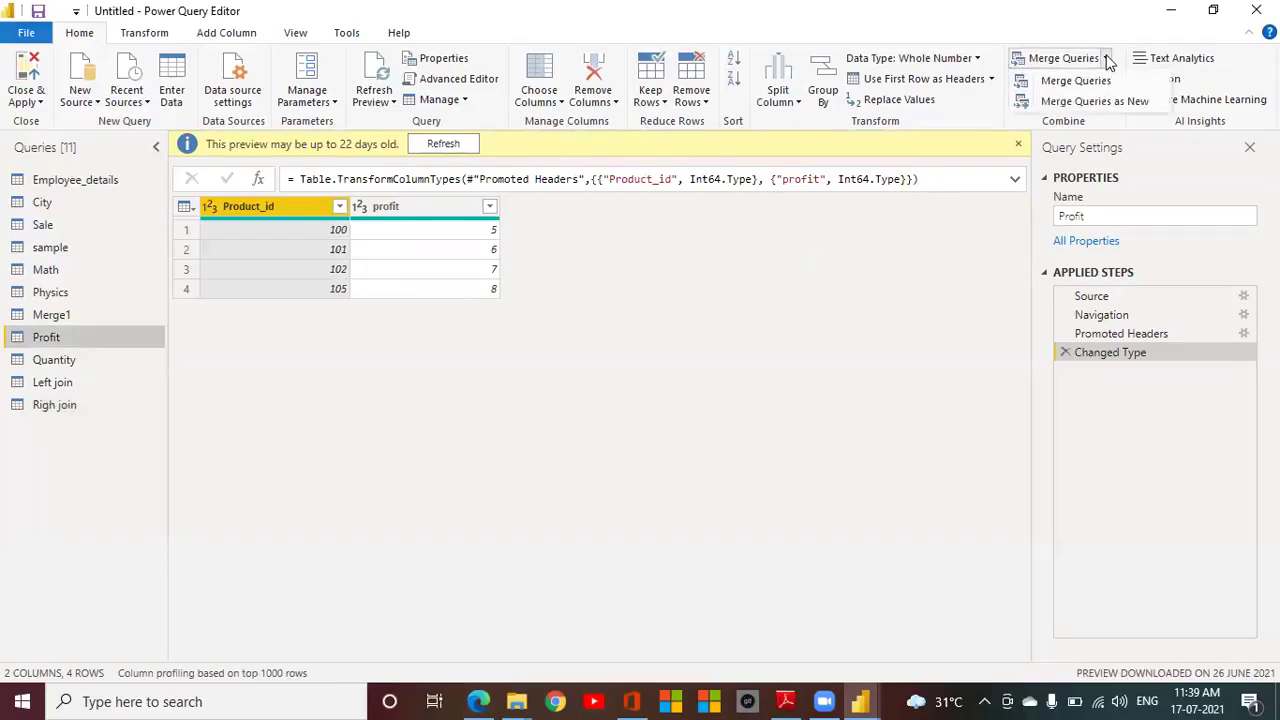
click(1105, 103)
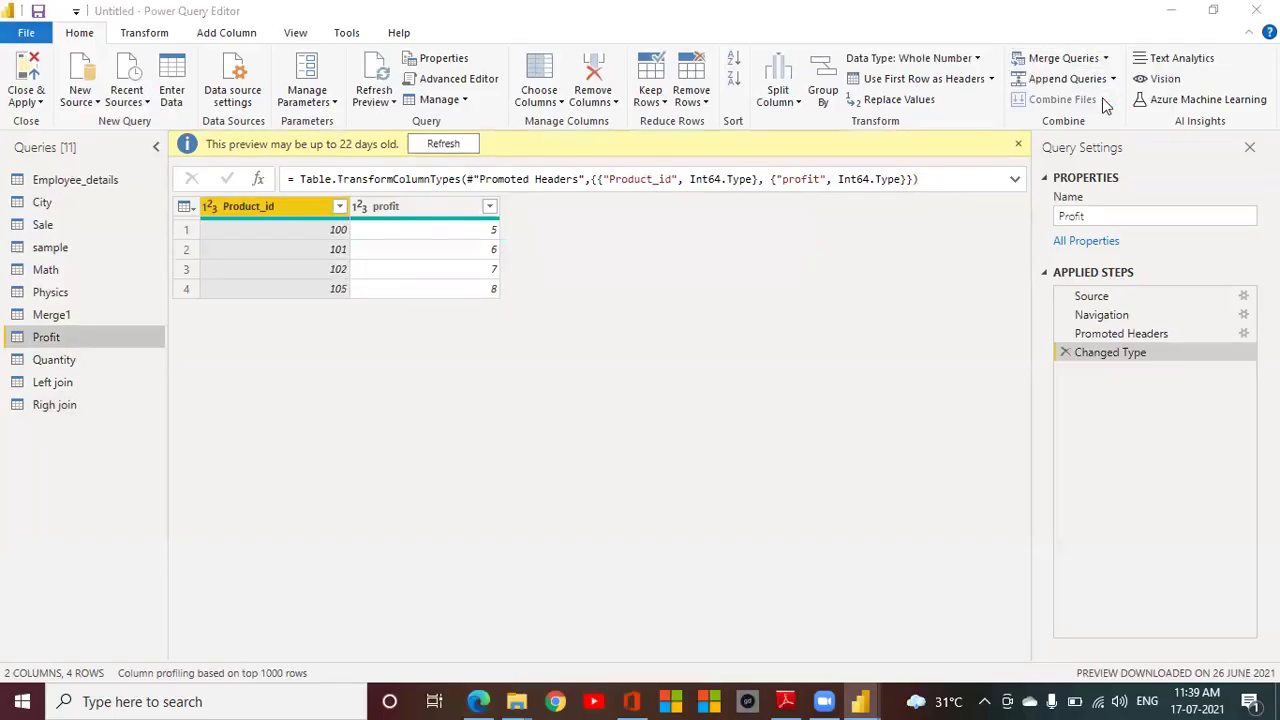
click(465, 323)
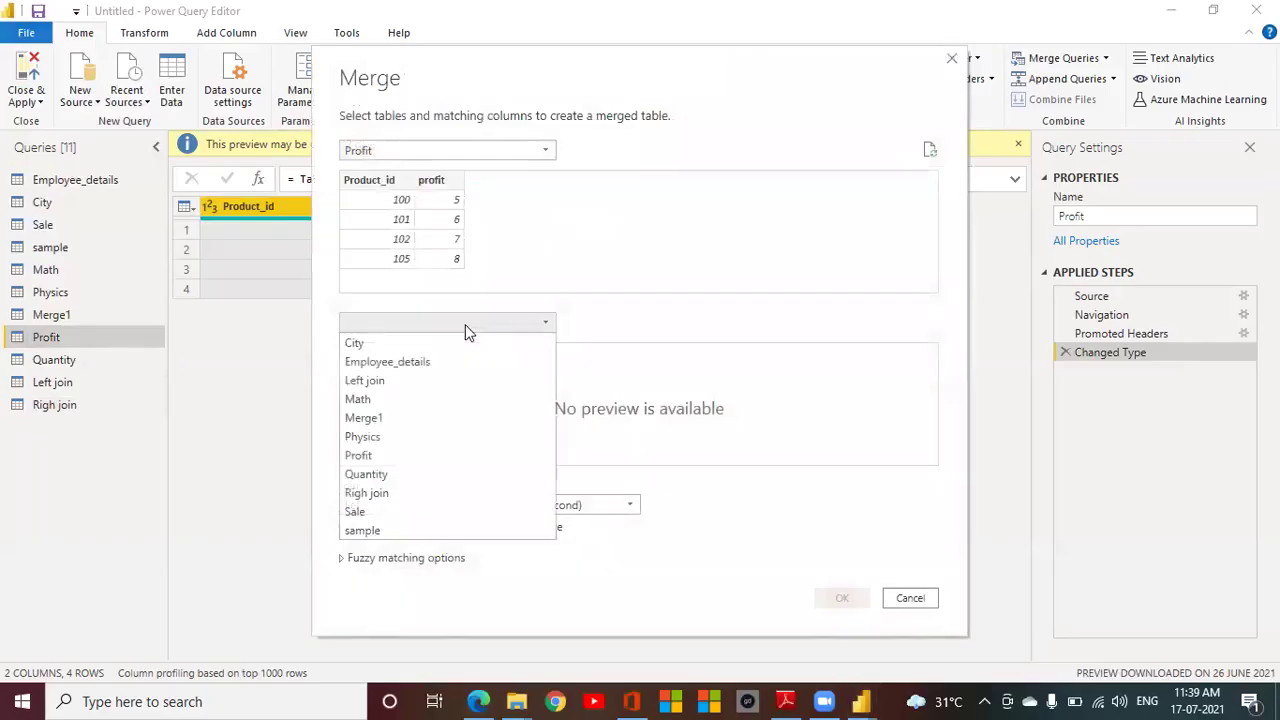
click(366, 475)
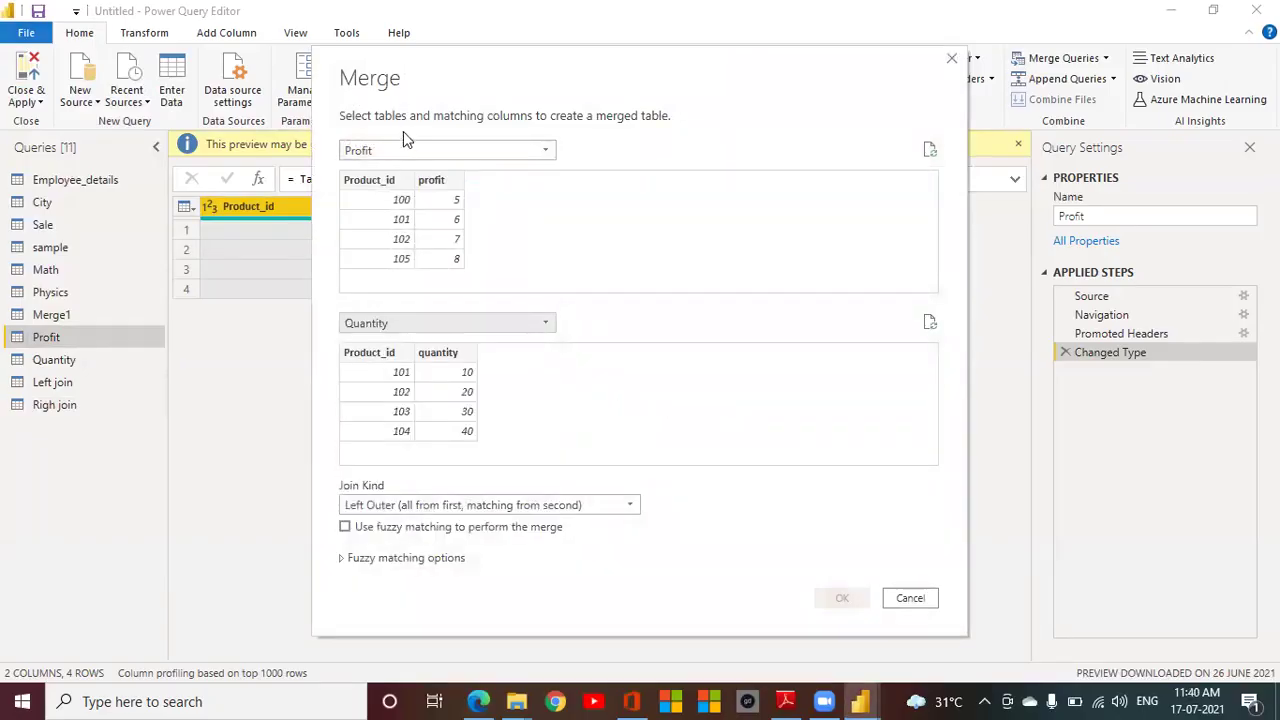
click(369, 352)
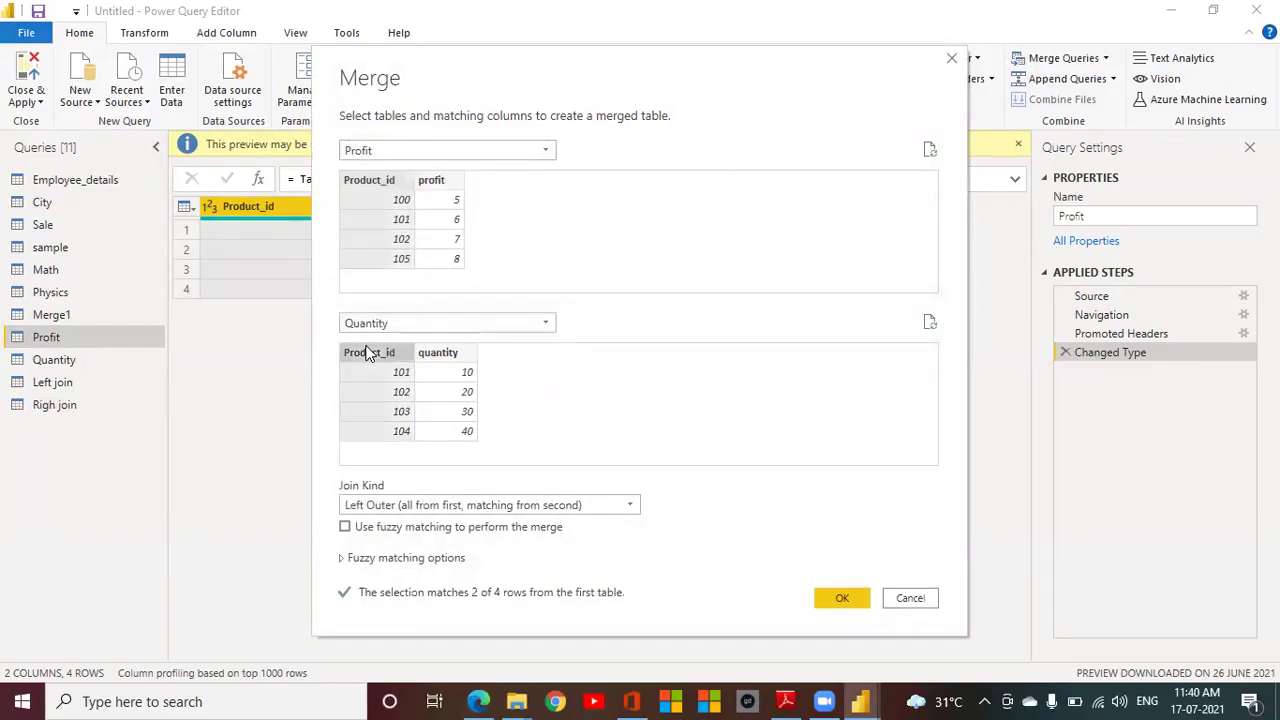
click(591, 508)
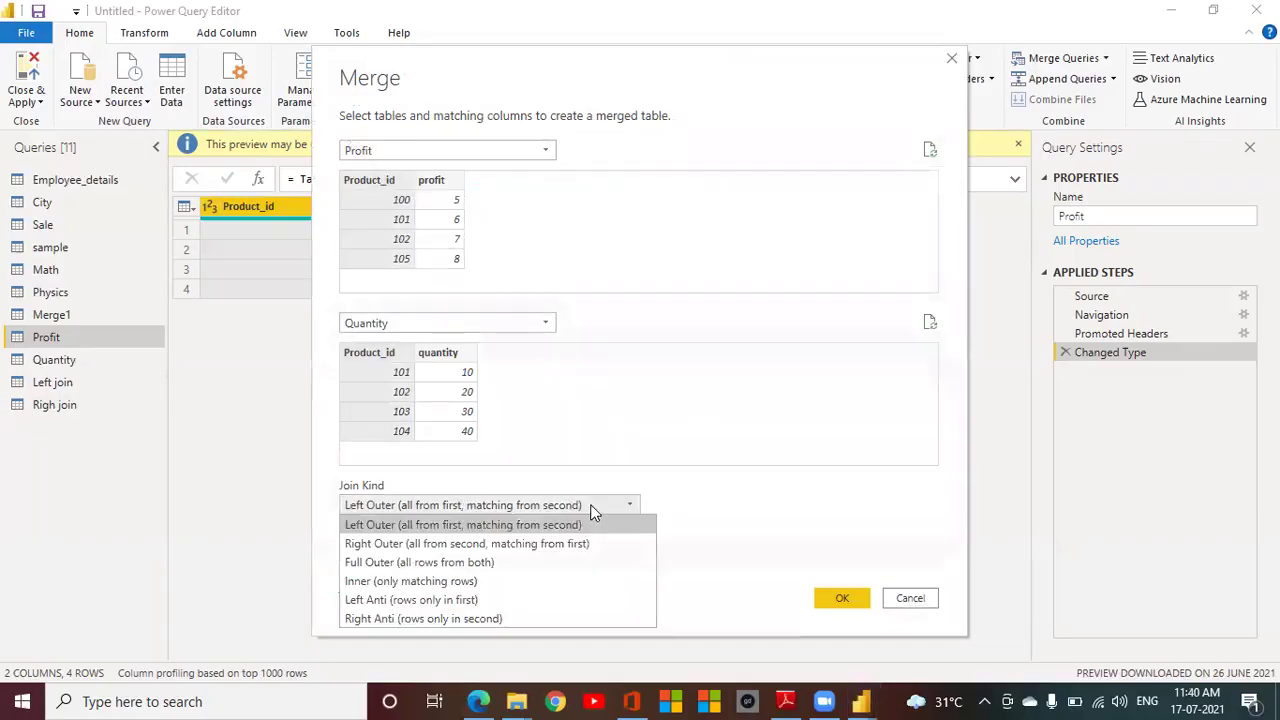
click(456, 566)
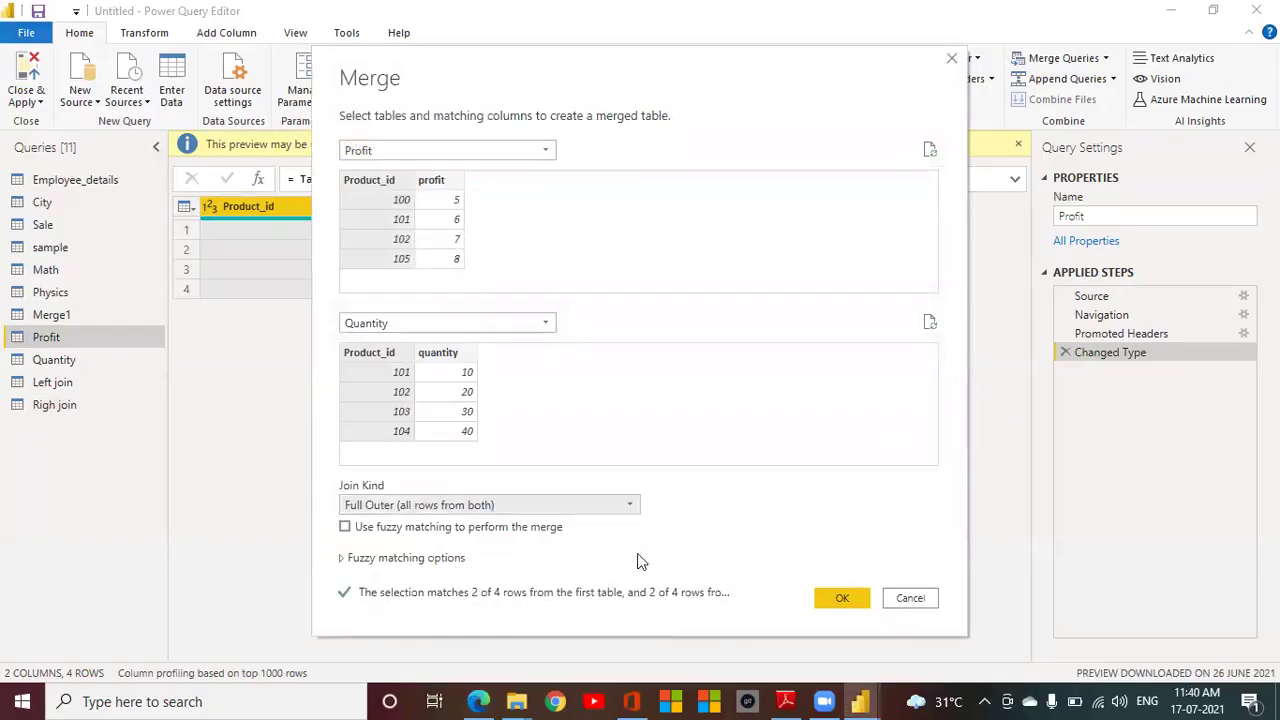
click(843, 606)
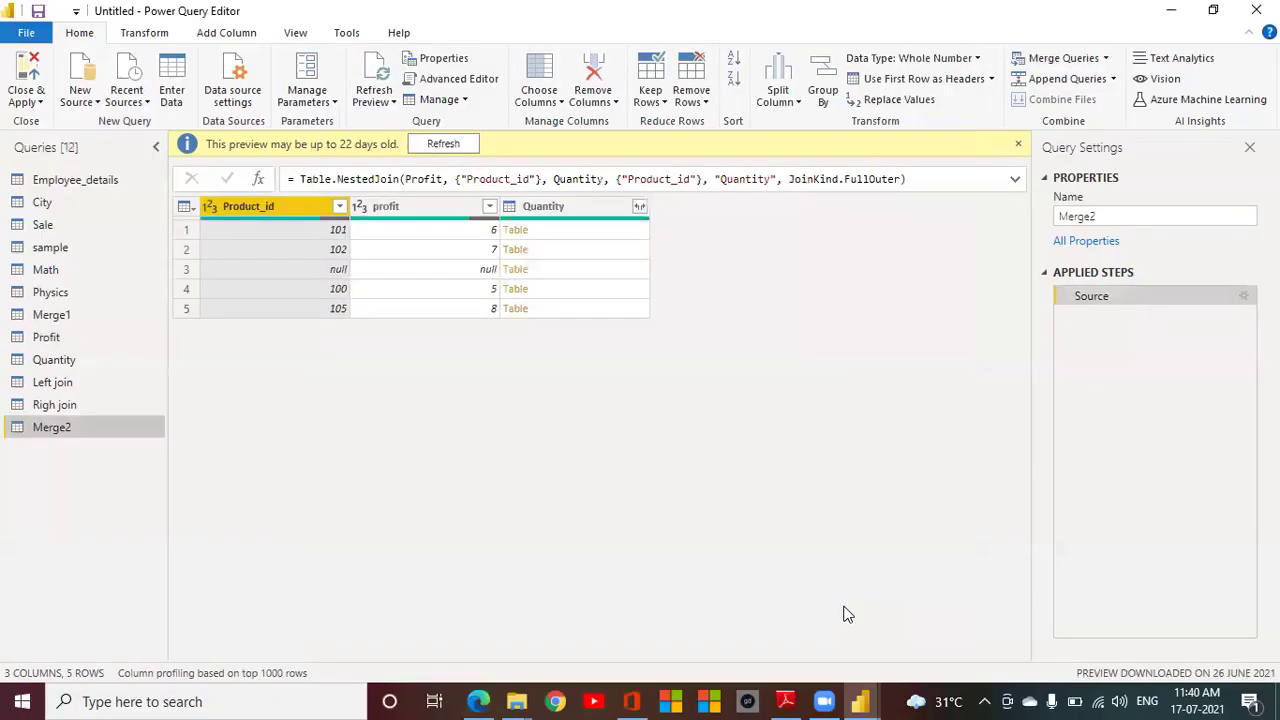
Step: Expand the Quantity column of the full outer merge to Product_id and quantity with the prefix, and rename the query as Full join
click(640, 207)
click(558, 446)
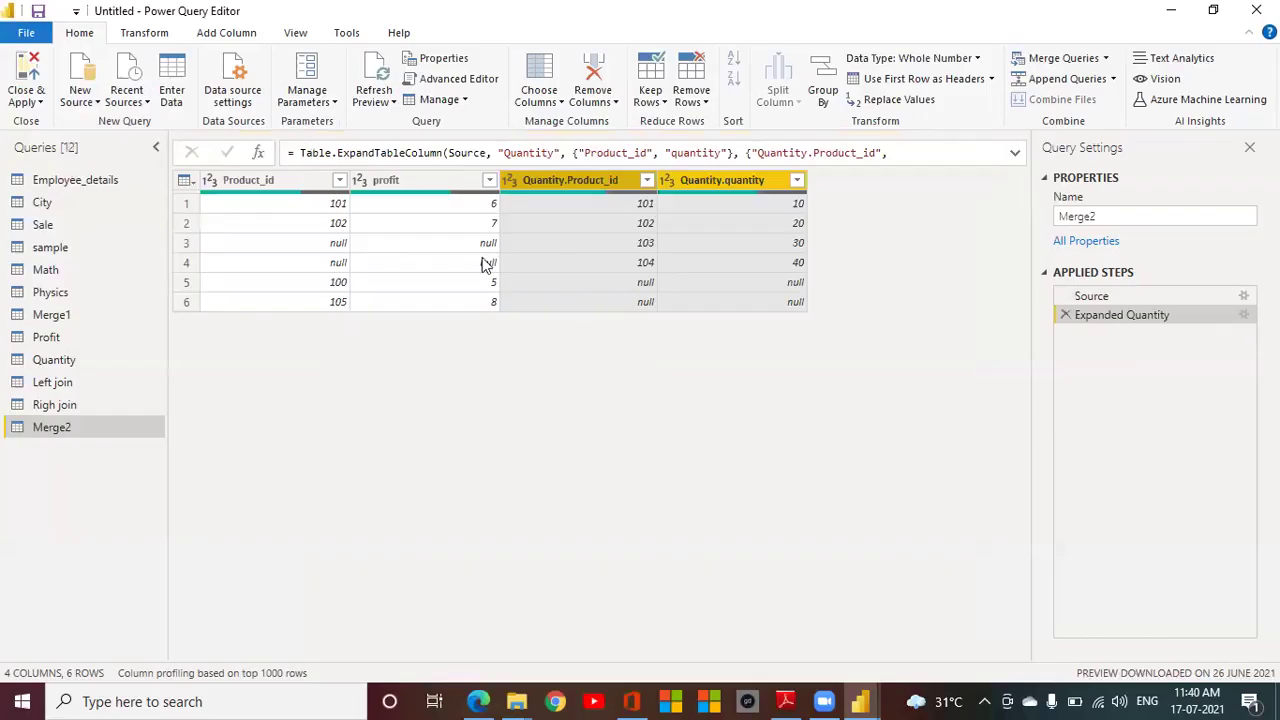
right_click(63, 441)
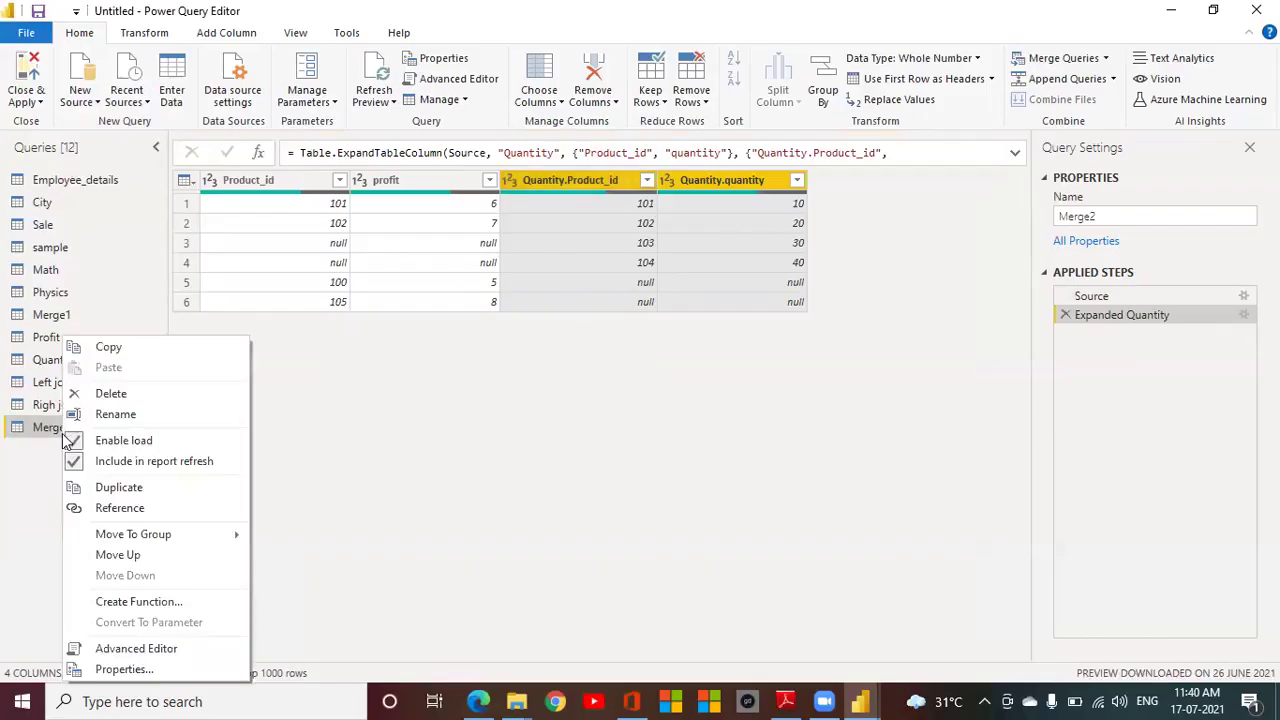
click(118, 420)
text(F)
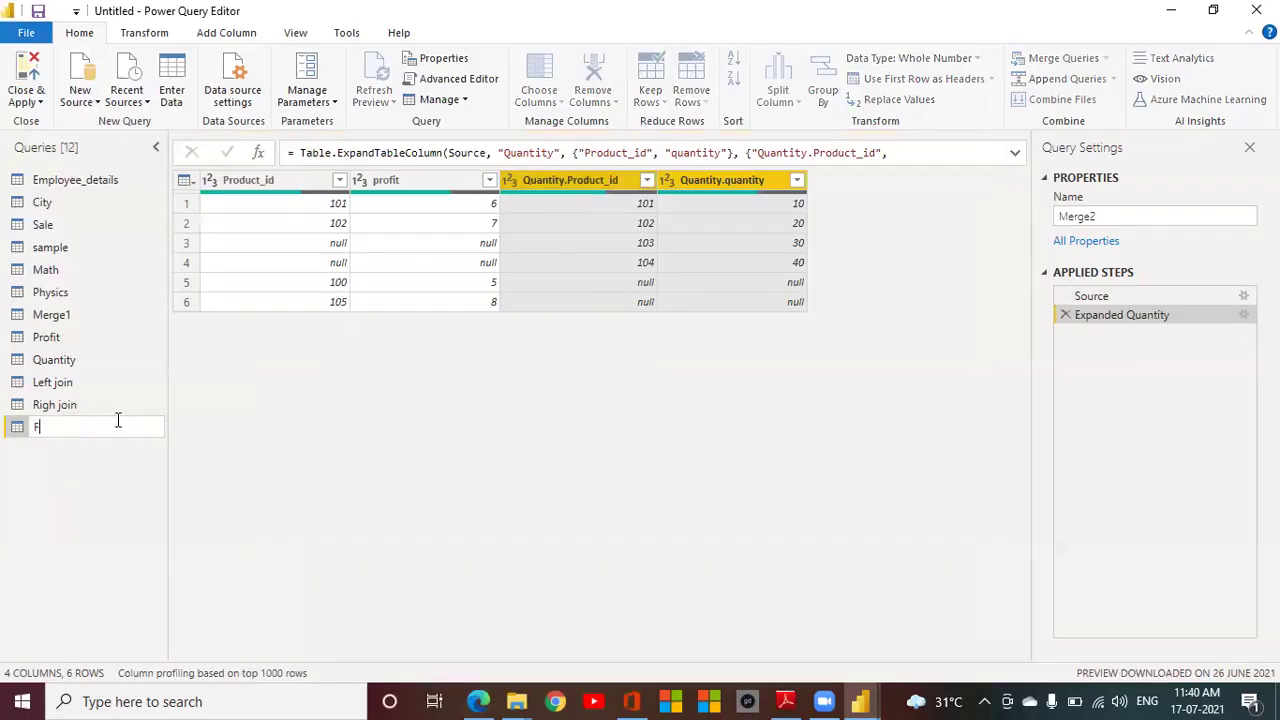
text(ull join)
key(Return)
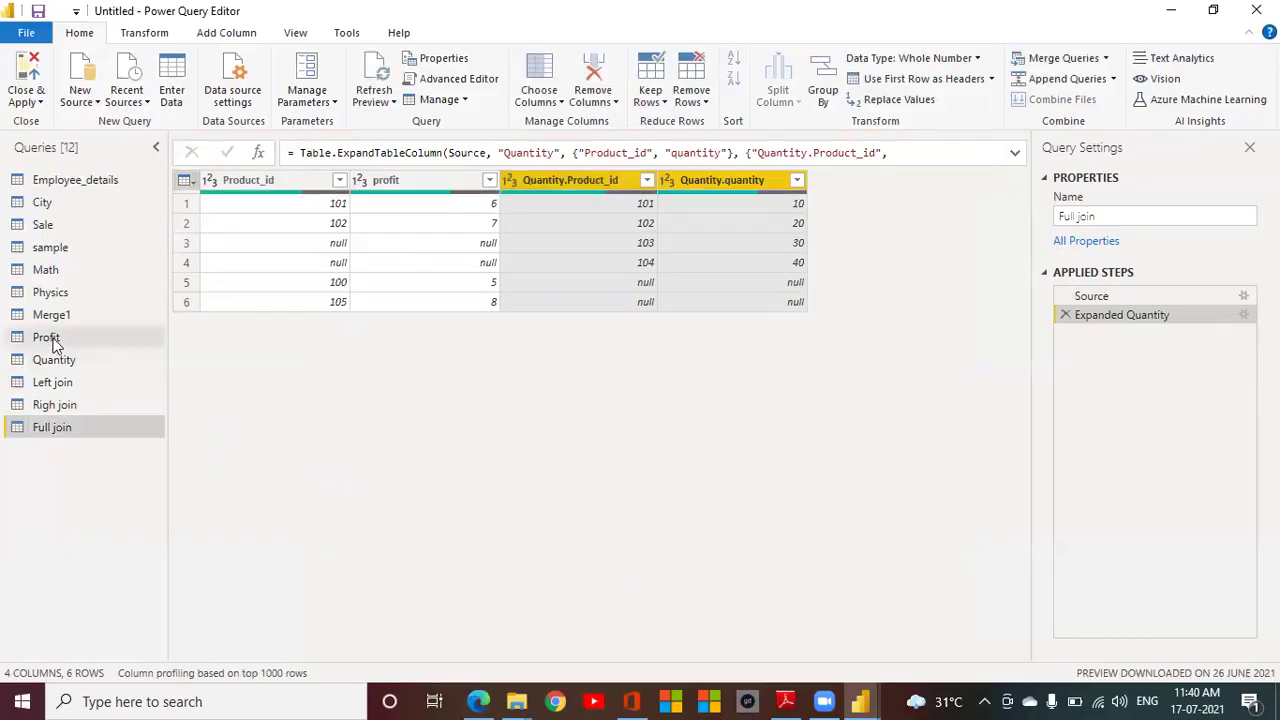
Step: Merge Profit with Quantity as a new query, matching on Product_id with an Inner join
click(50, 338)
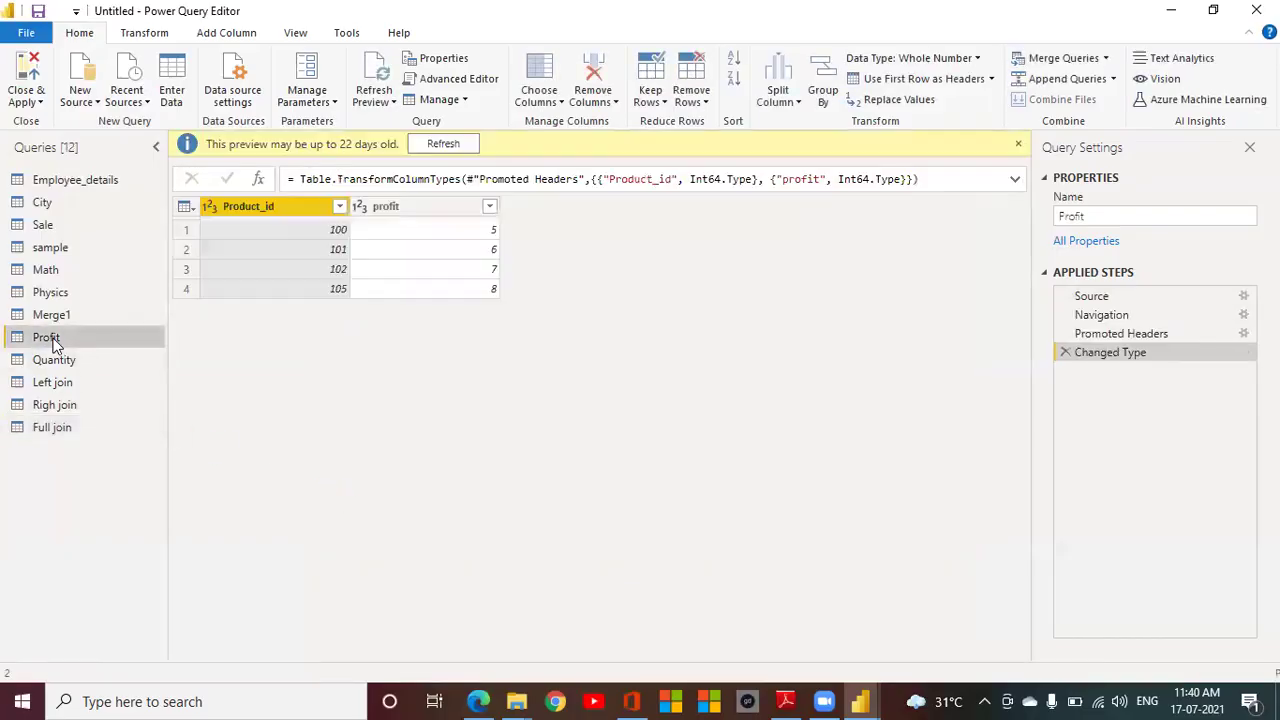
click(1106, 58)
click(1110, 101)
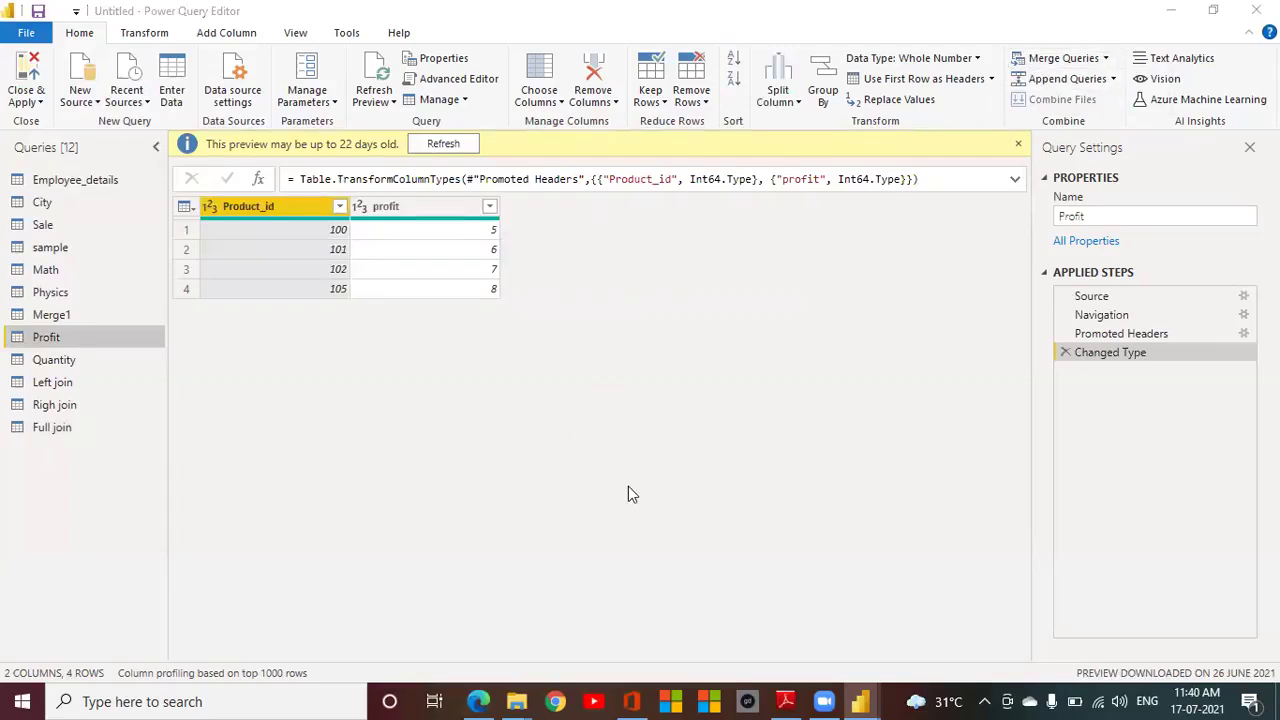
click(484, 324)
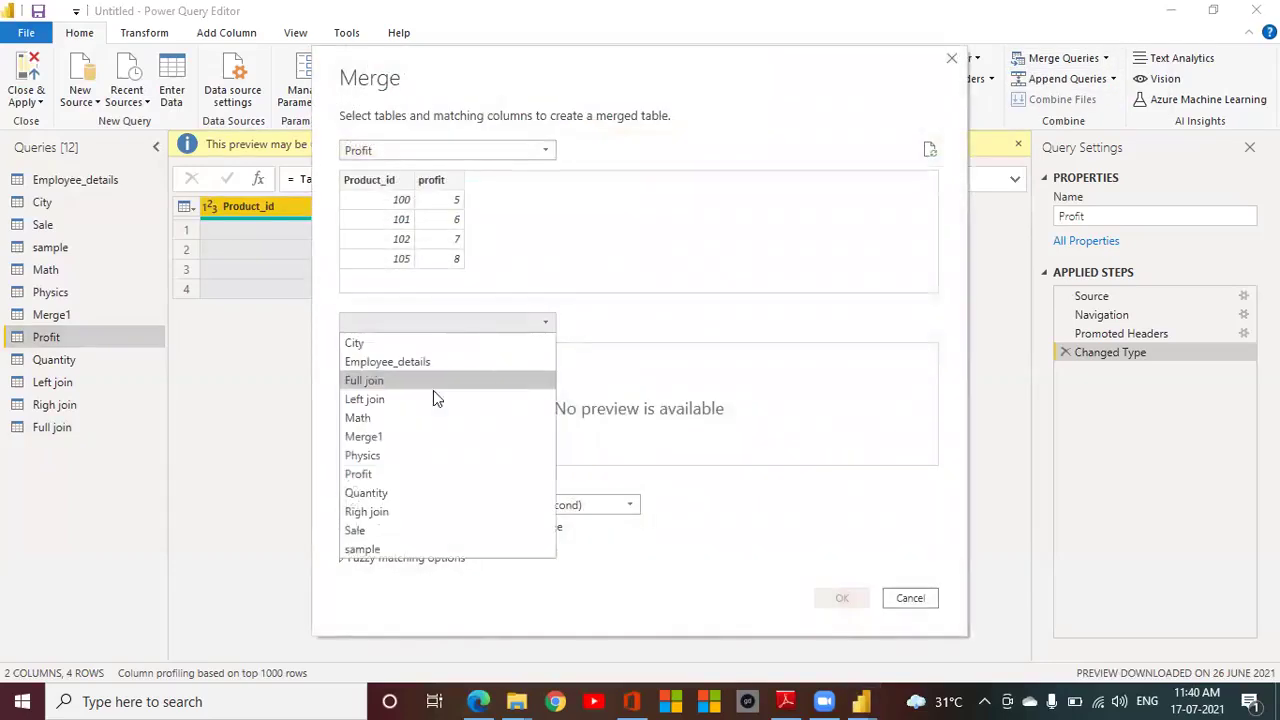
click(373, 491)
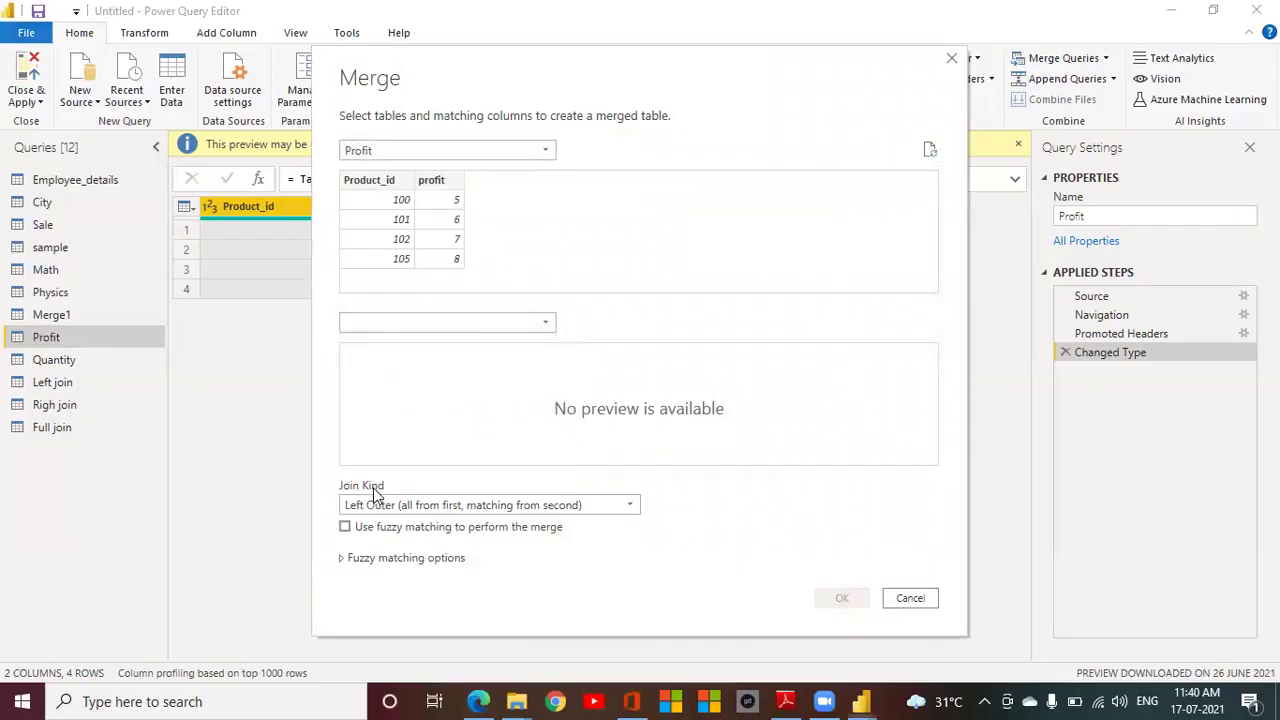
click(376, 516)
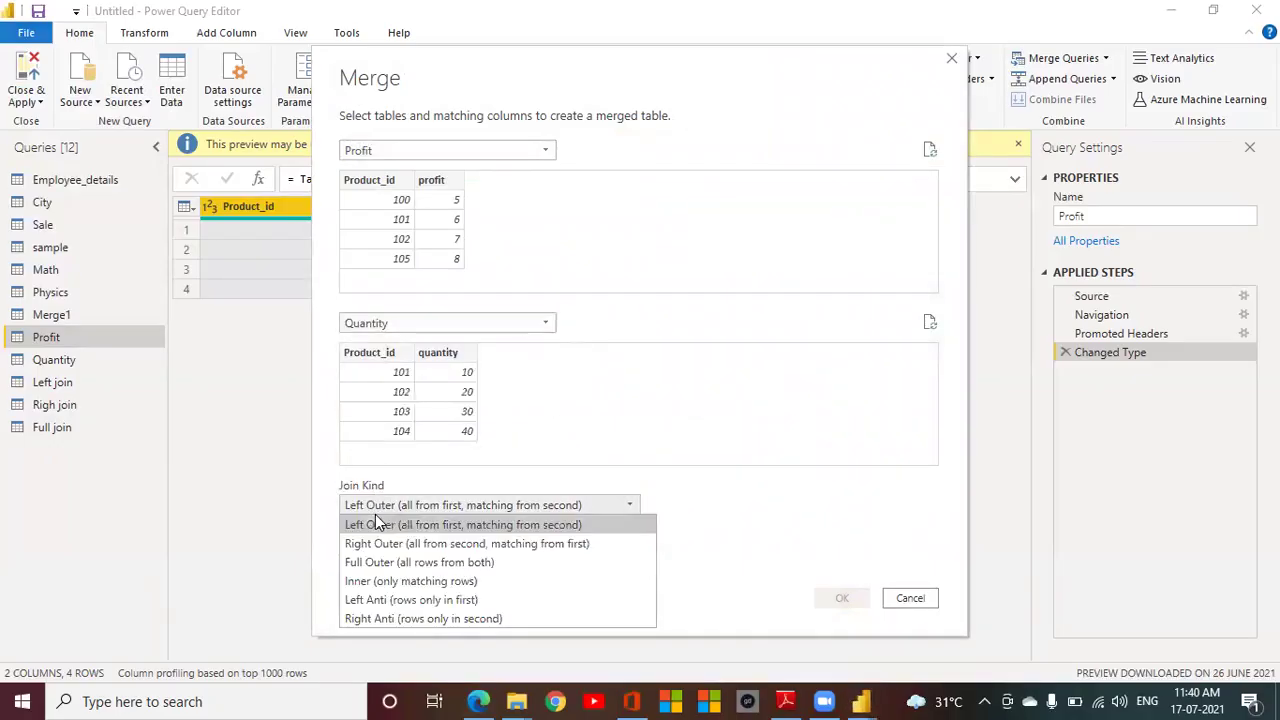
click(366, 581)
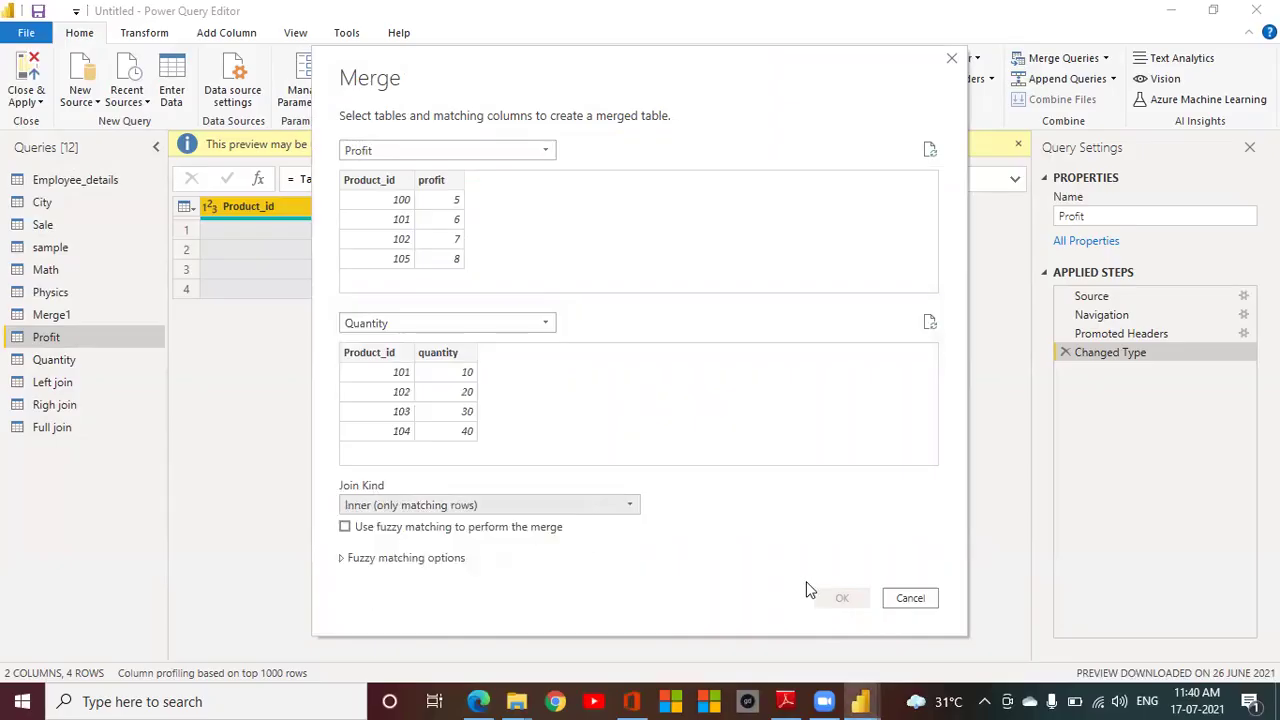
click(379, 190)
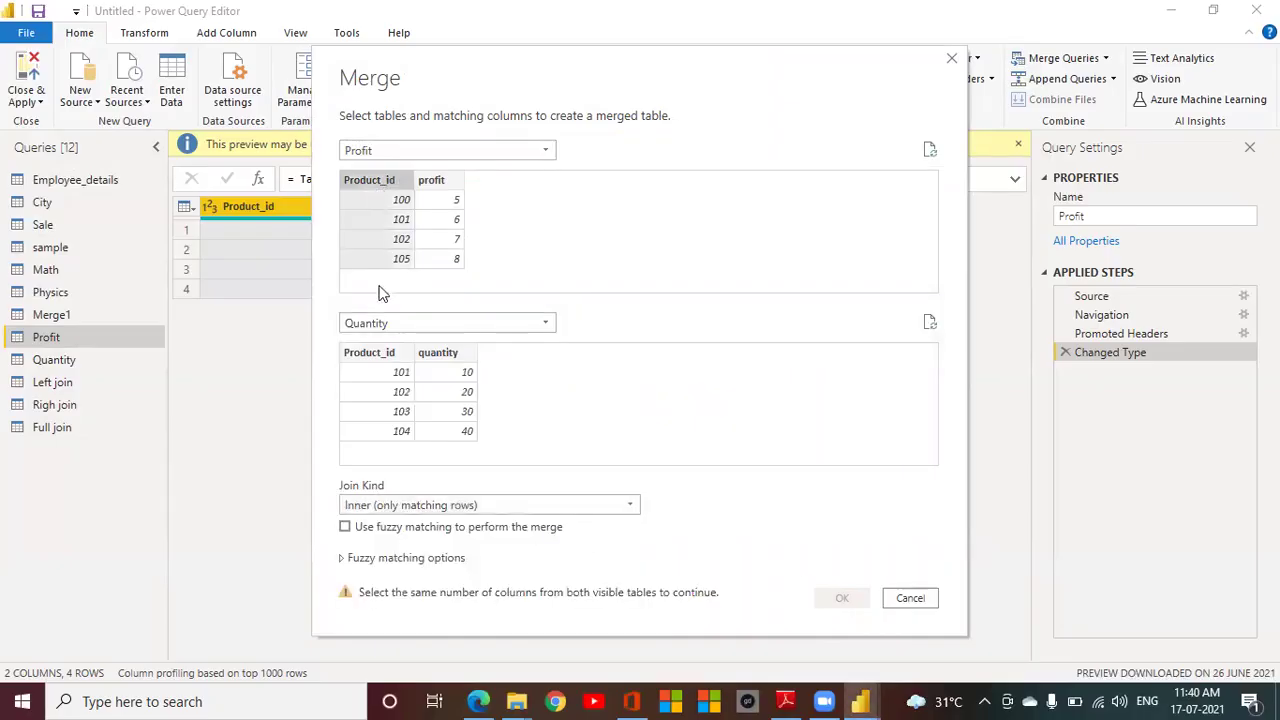
click(373, 360)
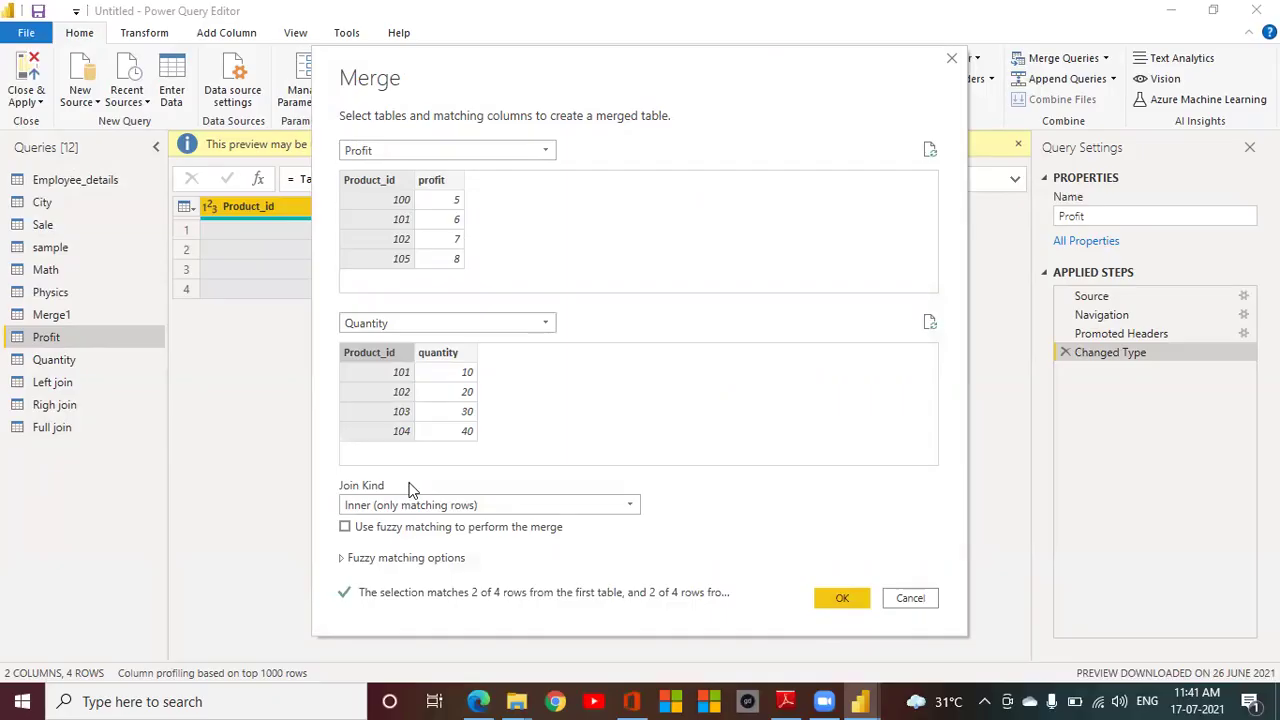
click(832, 596)
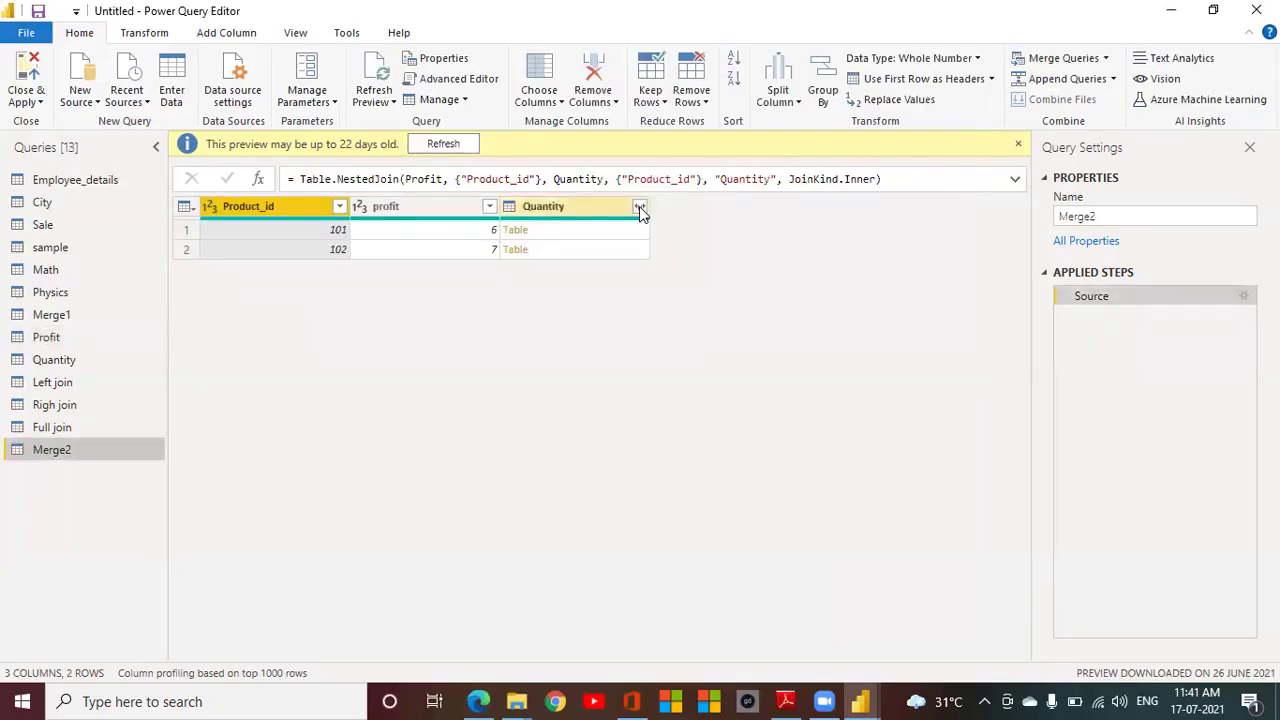
Step: Expand the Quantity column of the inner merge to Product_id and quantity, keeping the original column name as prefix
click(639, 206)
click(554, 436)
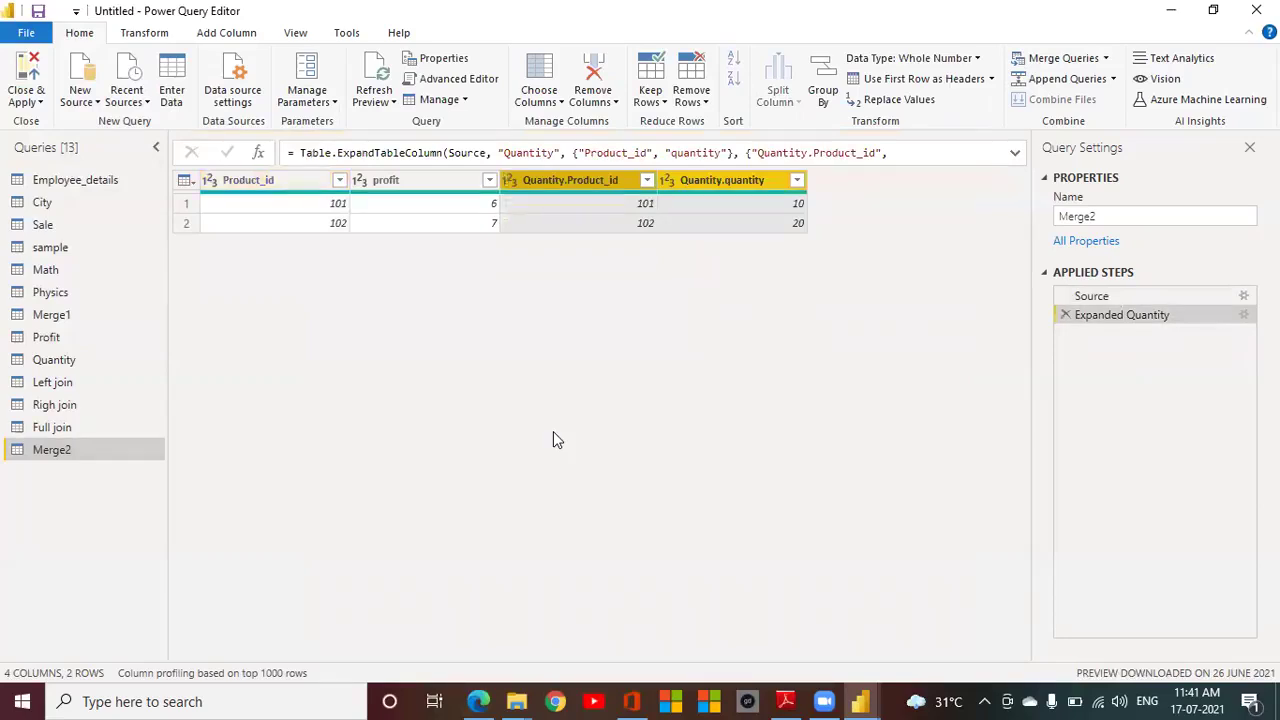
Step: Try to rename the inner merge query as Full Join
right_click(54, 452)
click(97, 416)
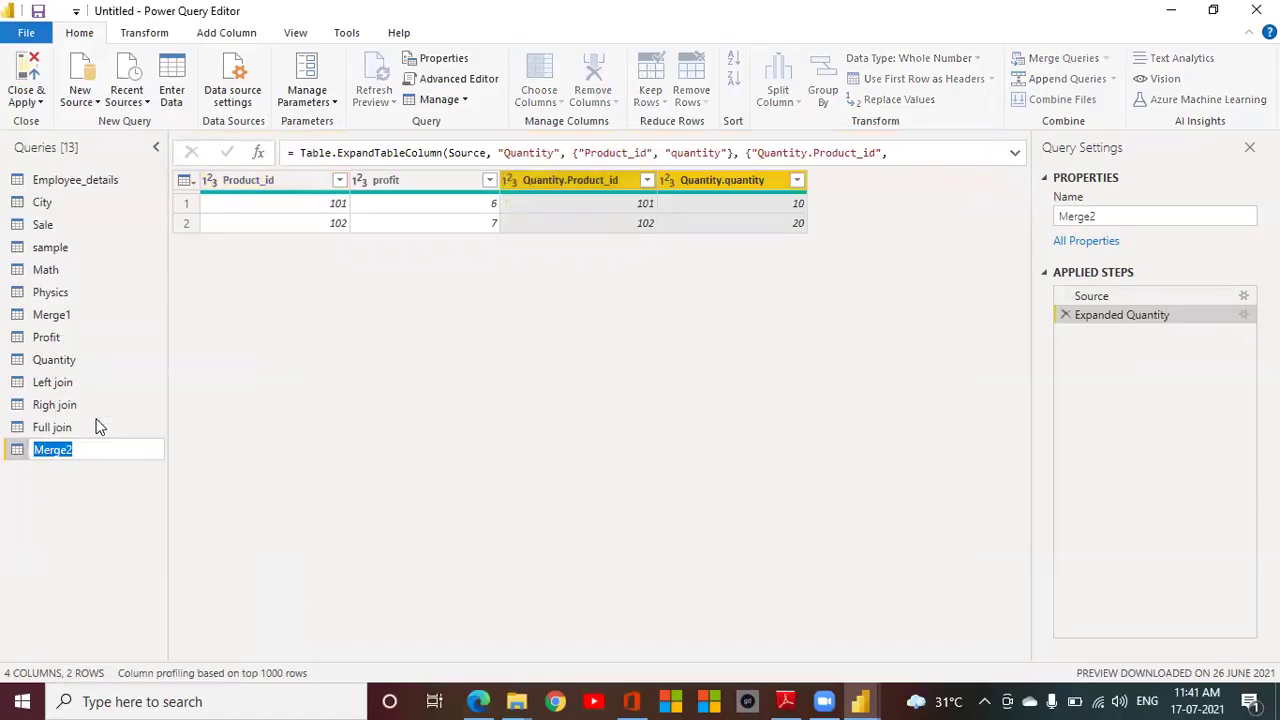
text(F)
text(ull Join)
key(Return)
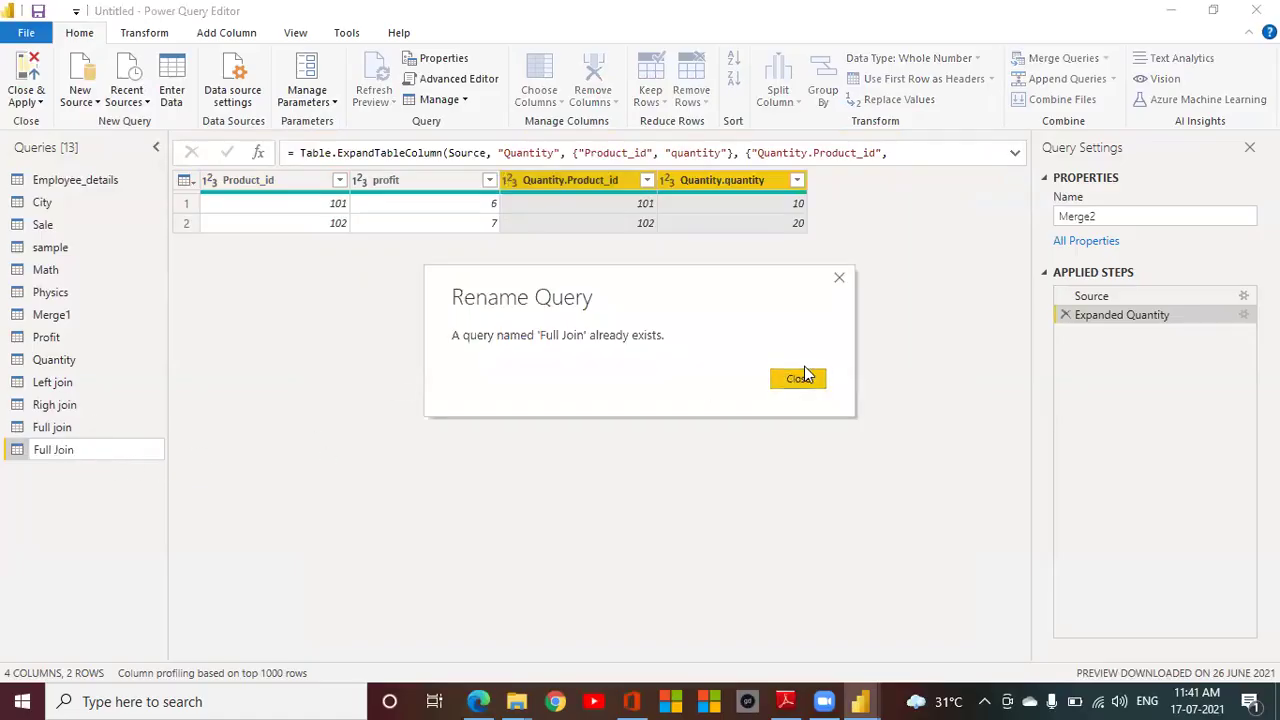
click(803, 376)
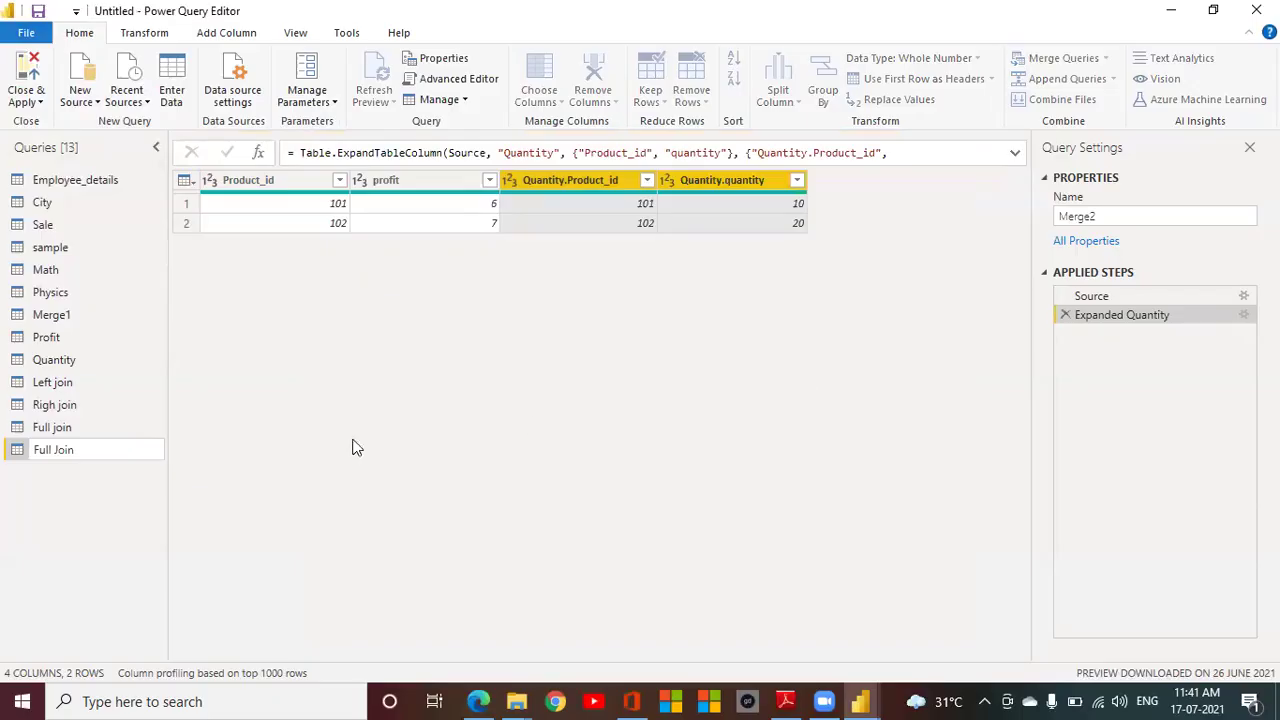
Step: Rename the inner merge query as Inner join
right_click(55, 452)
click(94, 408)
text(Inner join)
click(193, 446)
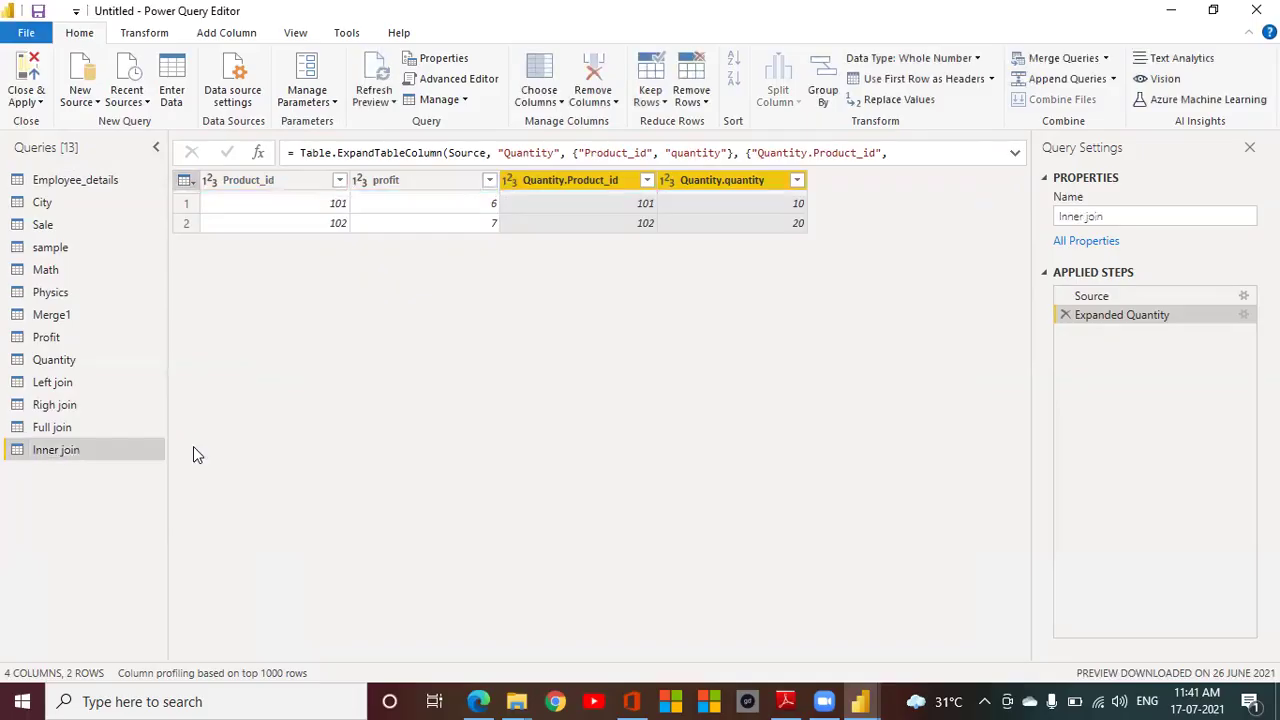
click(1106, 60)
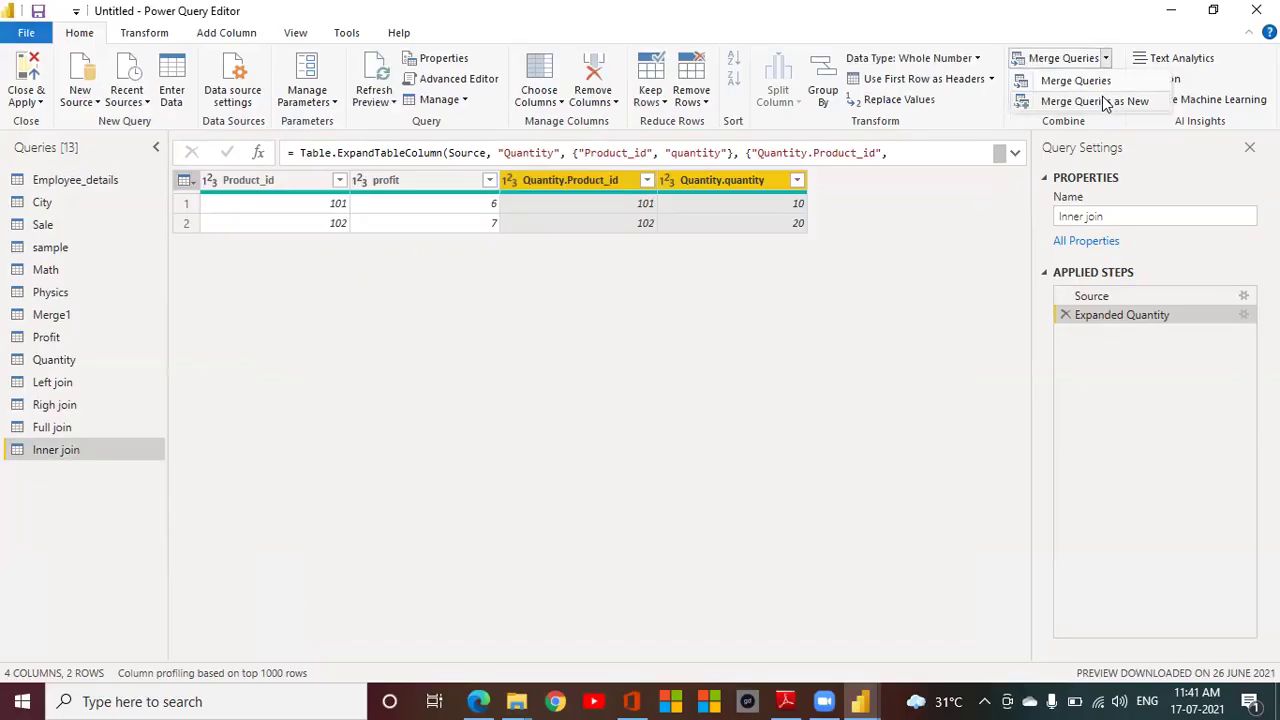
click(1104, 101)
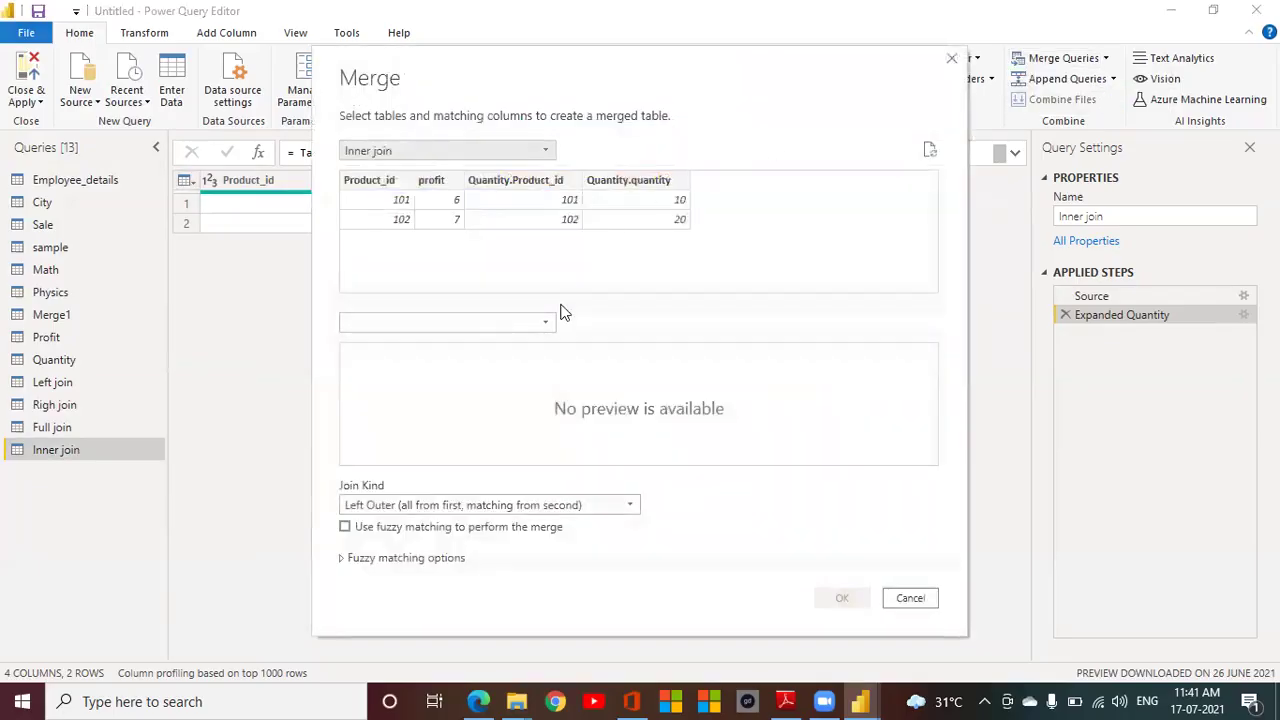
key(Escape)
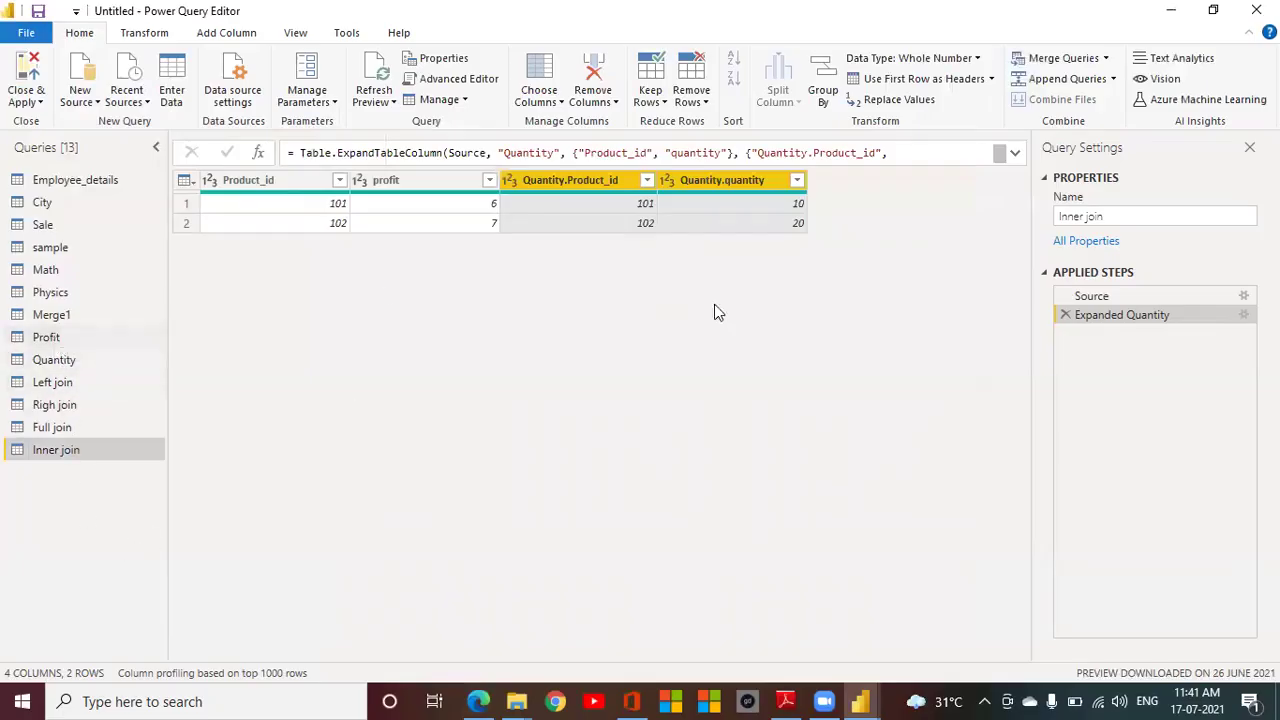
Step: Start another merge as a new query with Profit as first table and Quantity as second, and open the choice of join kinds
click(48, 338)
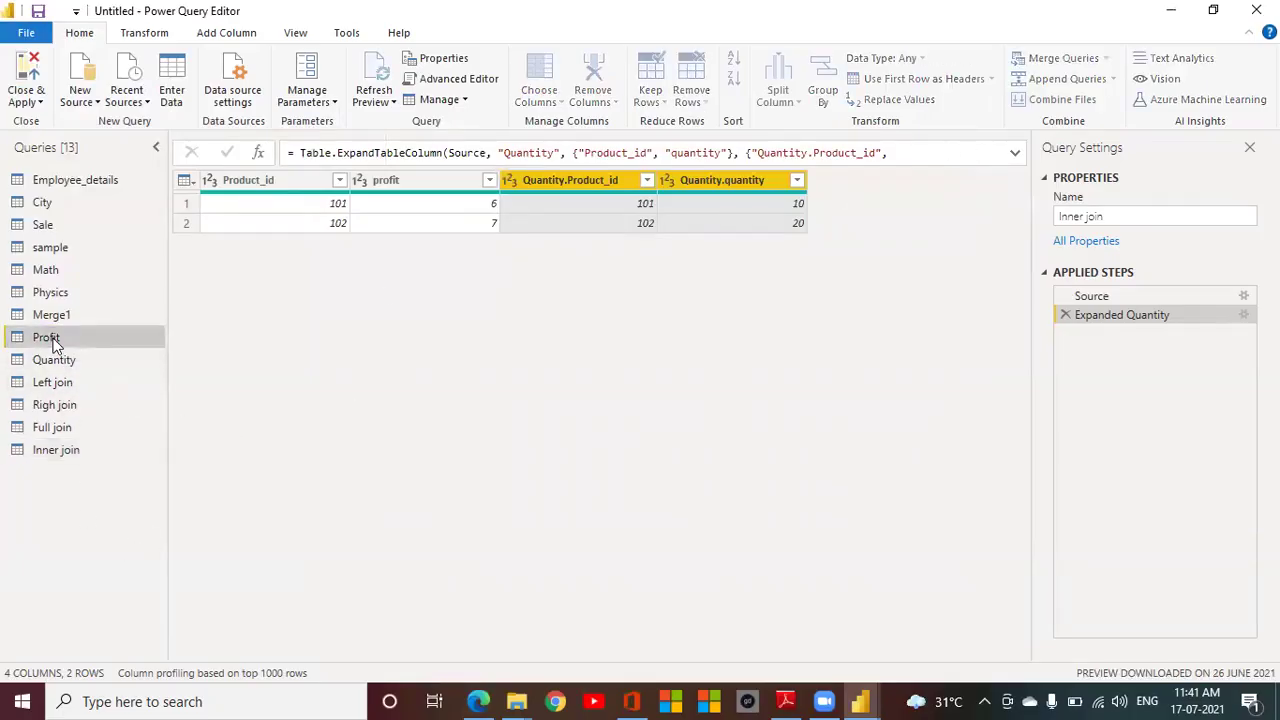
click(1106, 58)
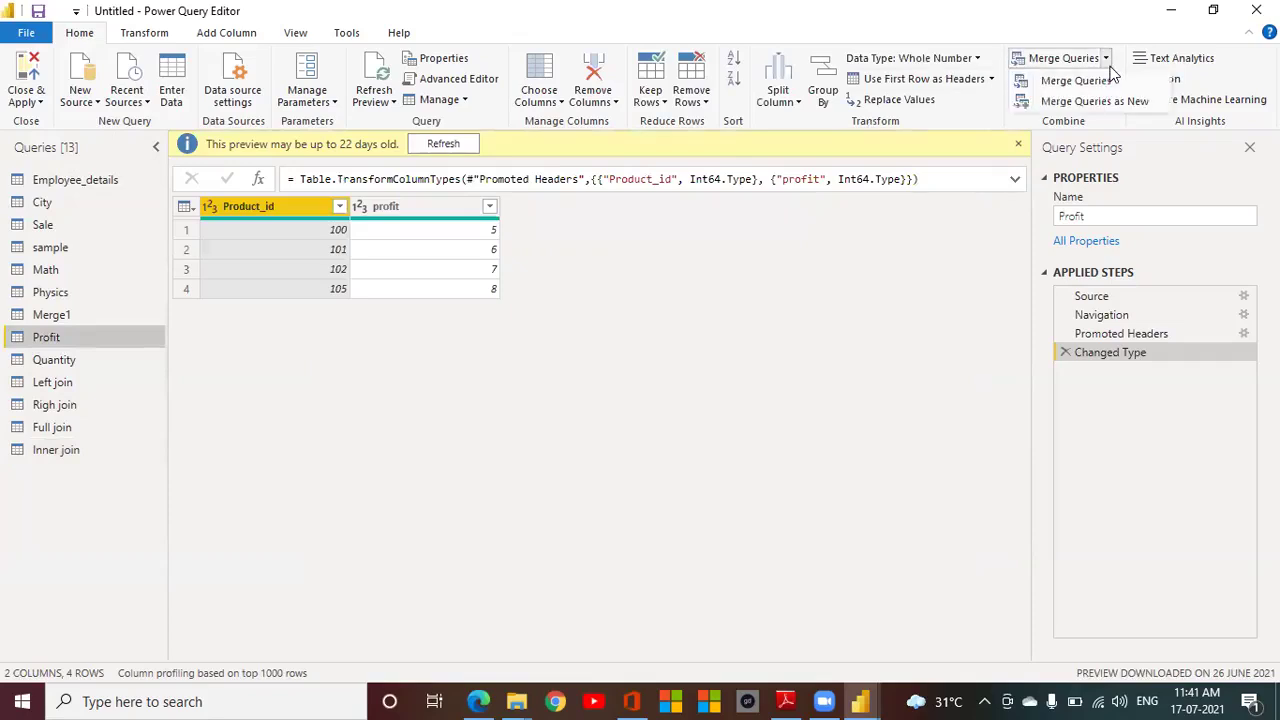
click(1095, 101)
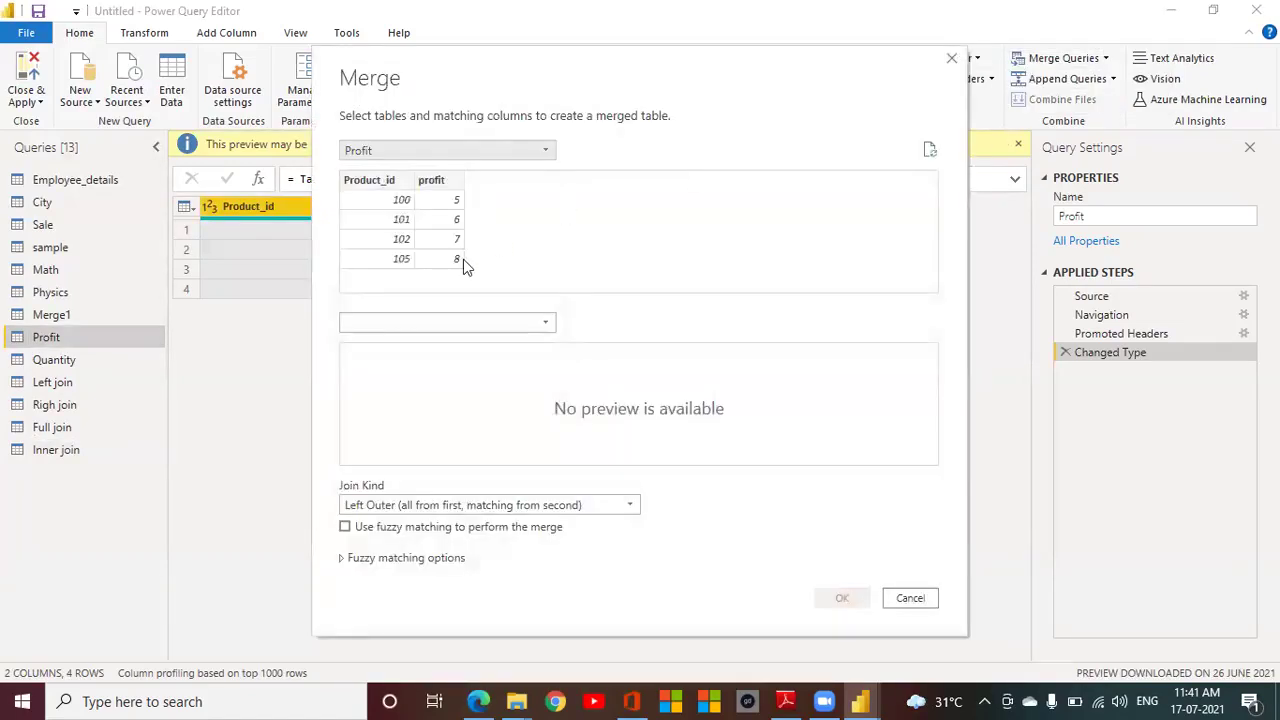
click(418, 326)
click(365, 512)
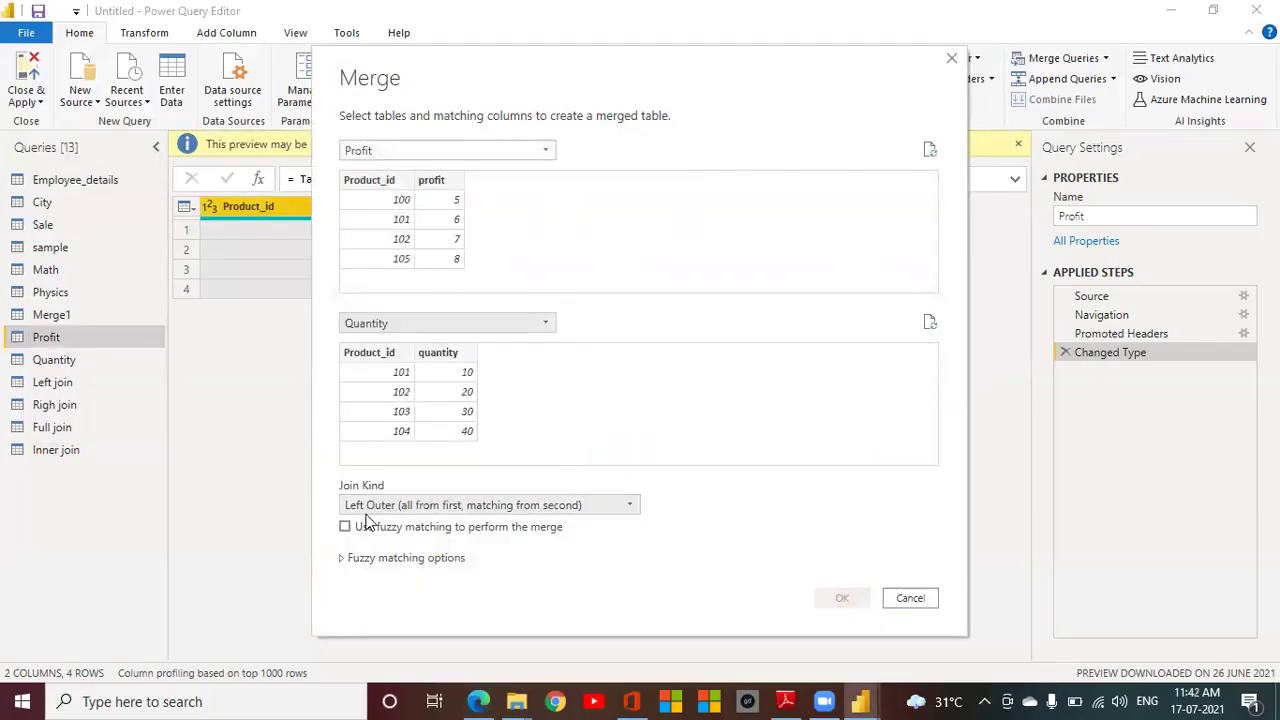
click(626, 508)
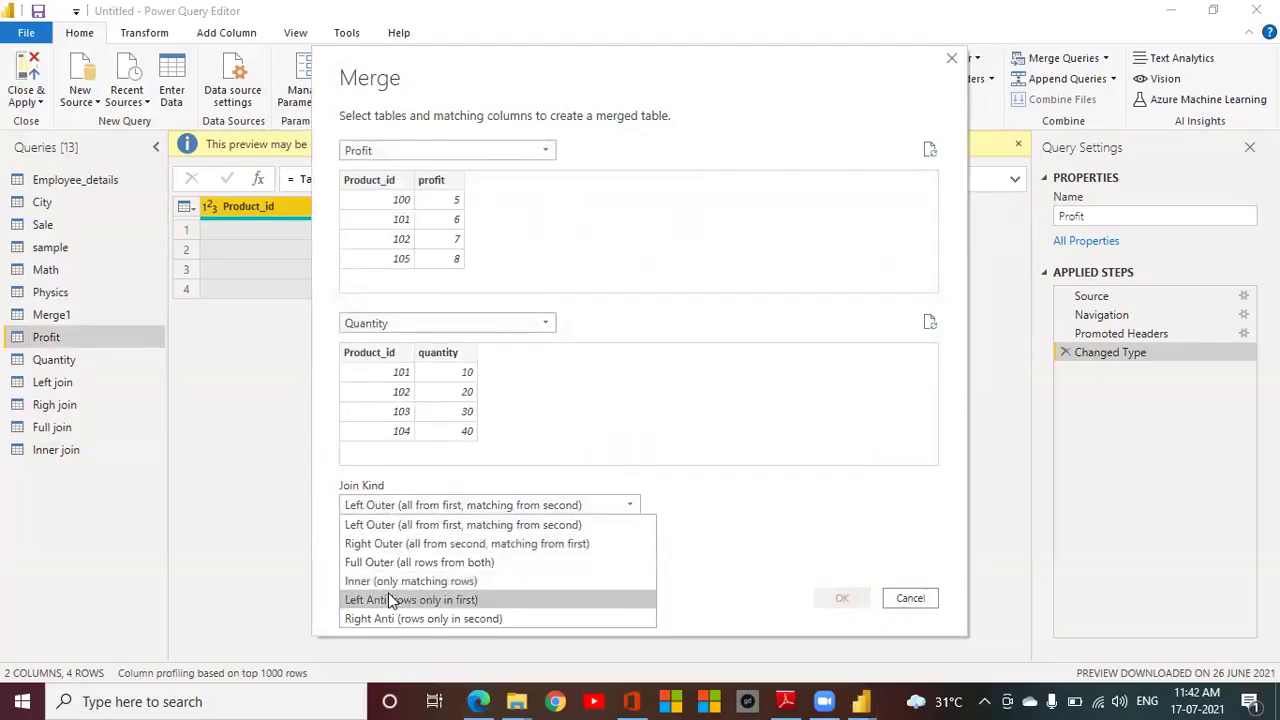